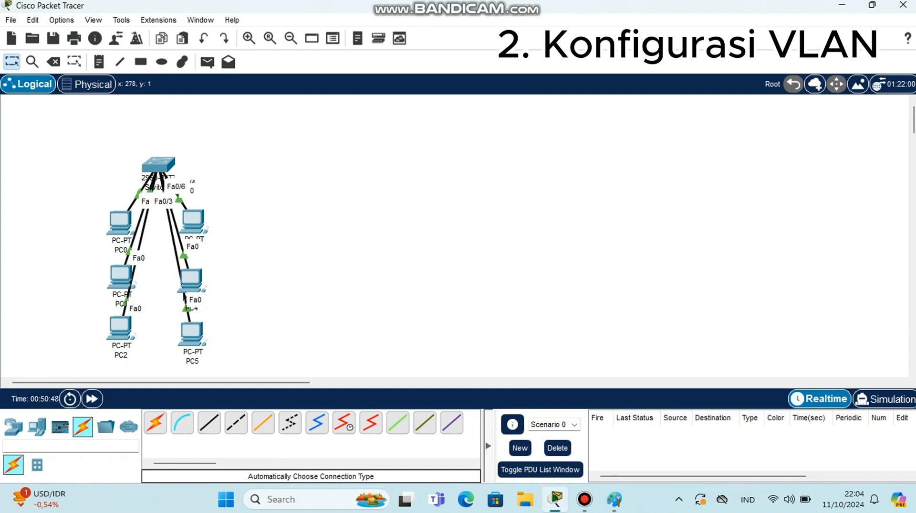
Draw rectangles enclosing the left column of PCs (PC0–PC2) and the right column of PCs
left_click(141, 62)
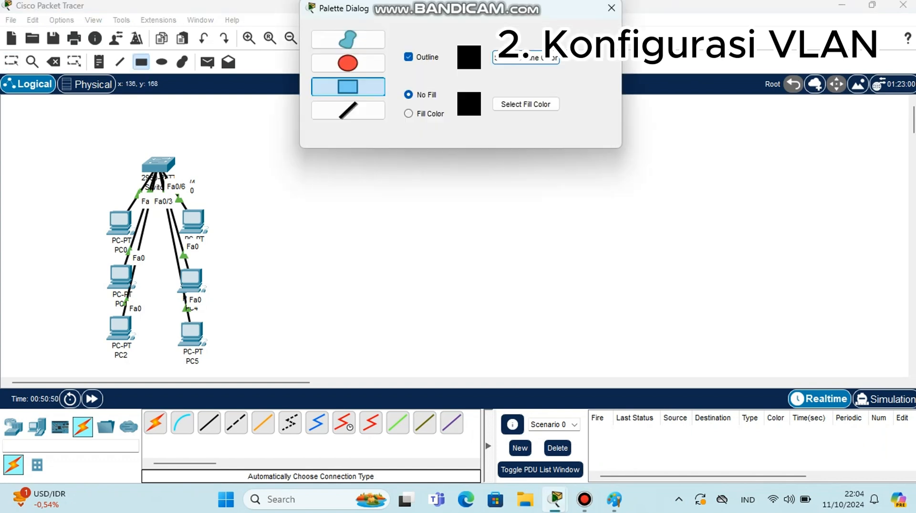
mouse_move(100, 200)
left_mouse_down()
mouse_move(145, 252)
mouse_move(145, 365)
left_mouse_up()
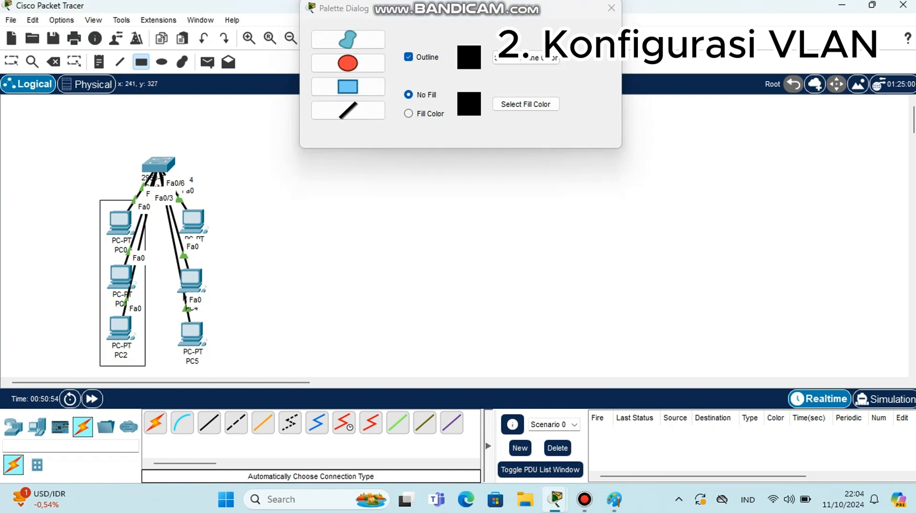
left_click_drag(167, 197, 221, 365)
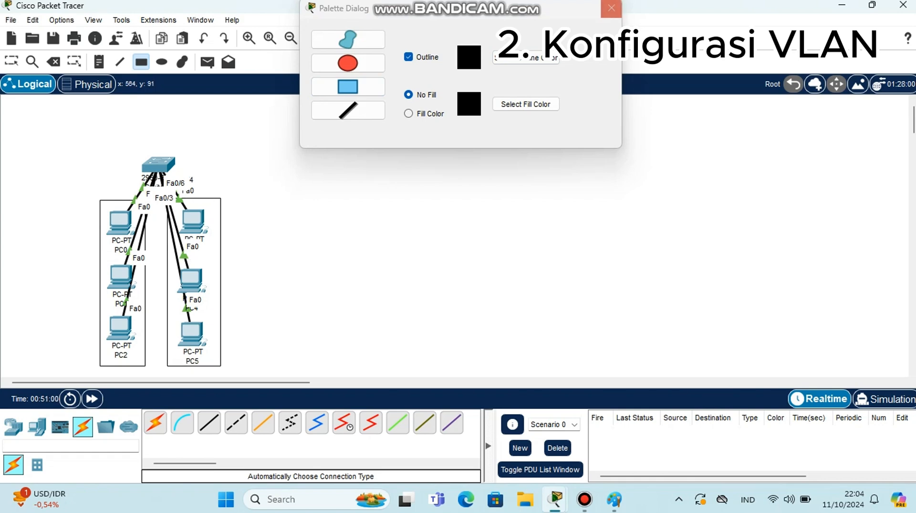
left_click(612, 9)
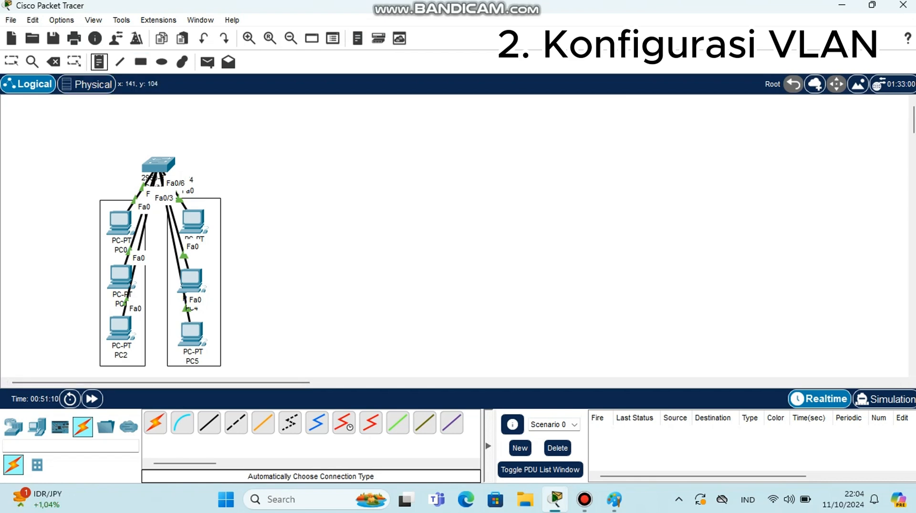
Add a note reading VLAN 10 above the left PC group near the switch
left_click(95, 170)
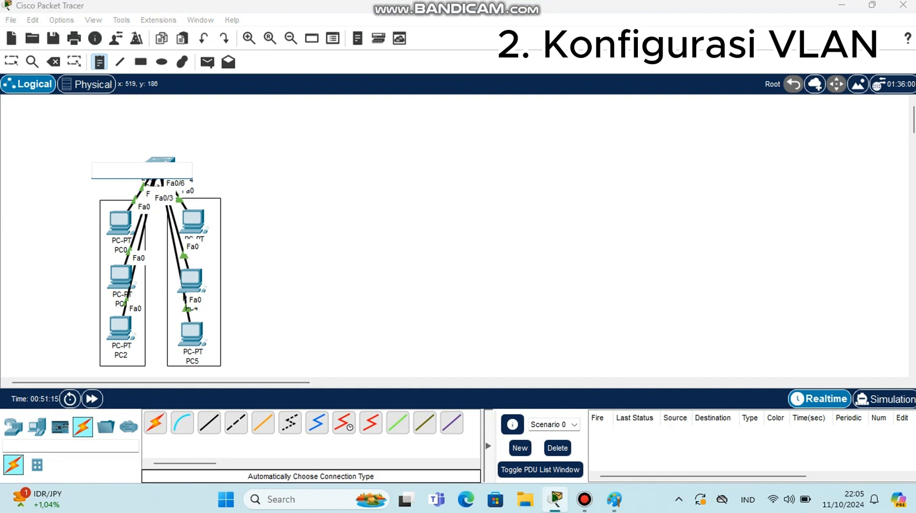
type("V")
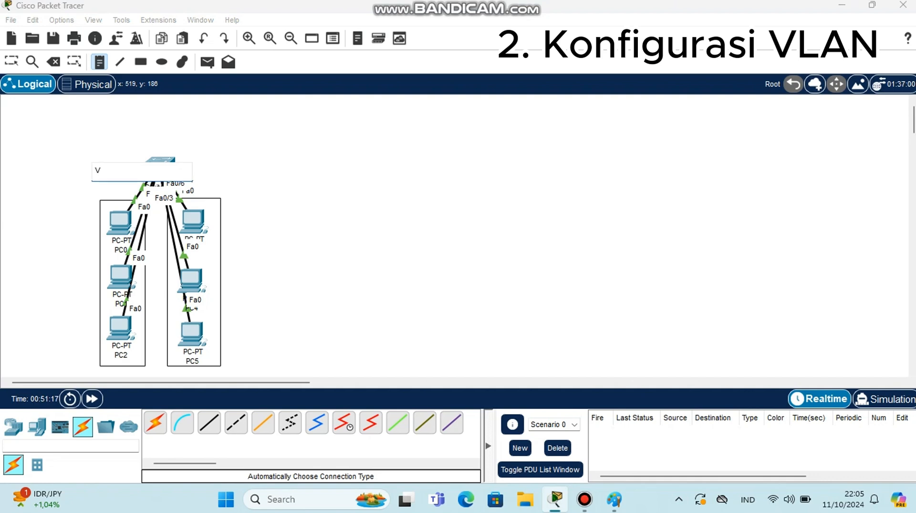
type("LAN 10")
Add a note reading 192.168.10.0/24 just below the VLAN 10 label
left_click(91, 187)
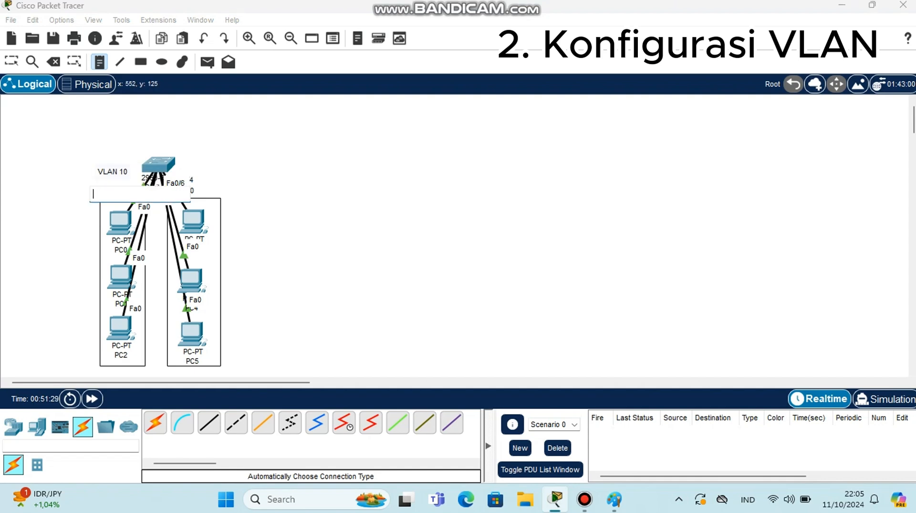
type("19")
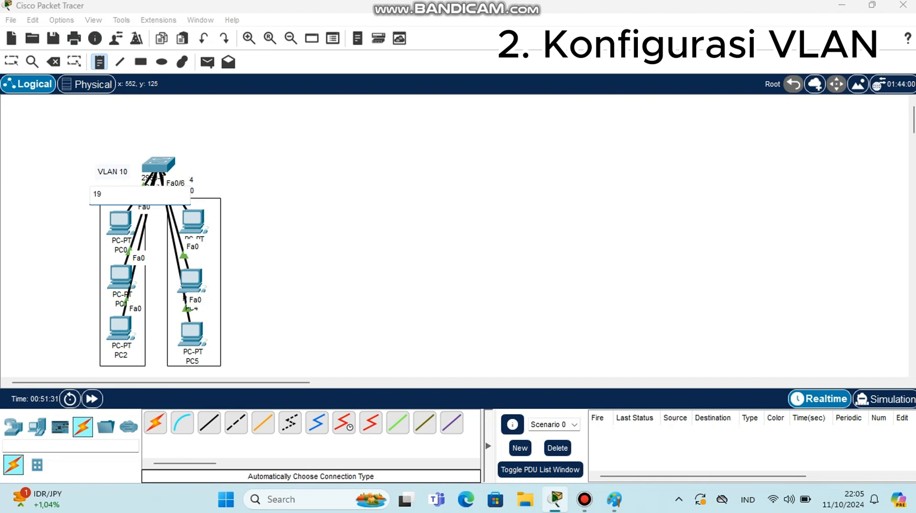
type("2.168.10.0/24")
Add a note reading VLAN 20 to the right of the switch above the right PC group
left_click(186, 170)
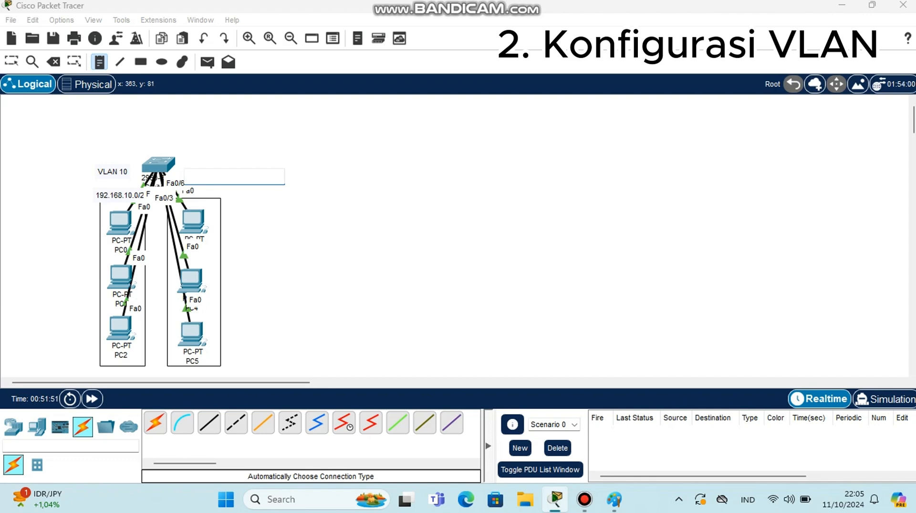
type("V")
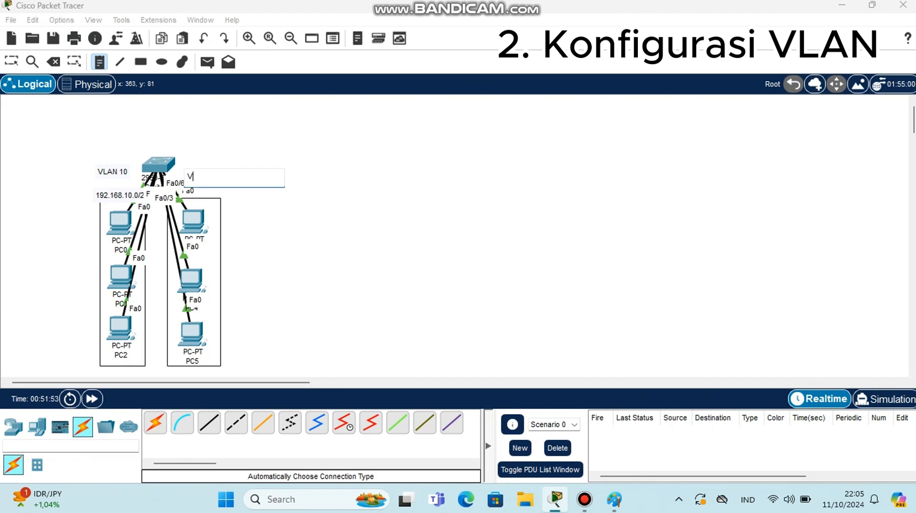
type("LAN 20")
key("Return")
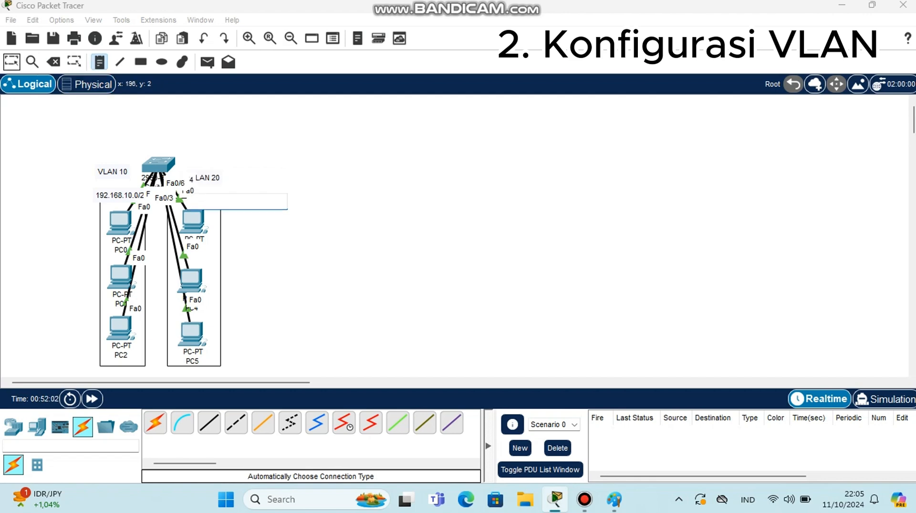
Reposition the VLAN 20 note and shift the 192.168.10.0/24 note slightly left
left_click(11, 61)
left_click_drag(208, 177, 215, 167)
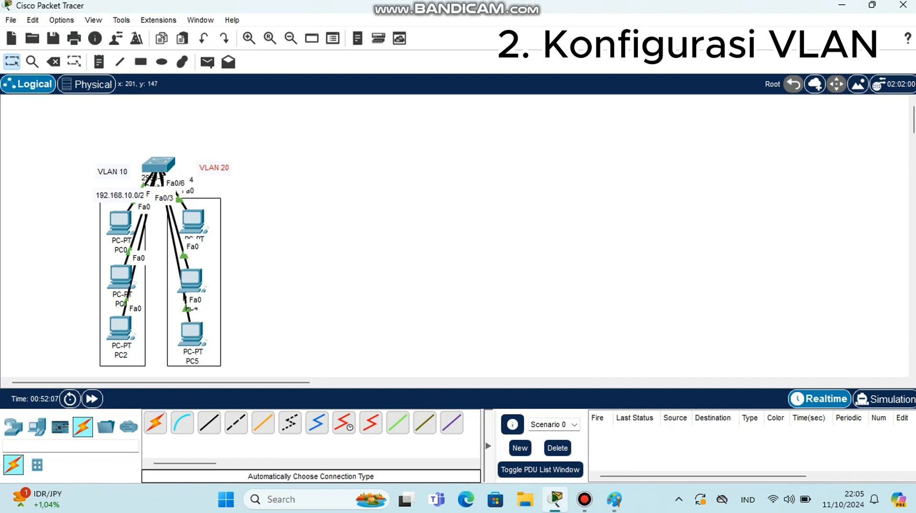
left_click_drag(135, 194, 122, 196)
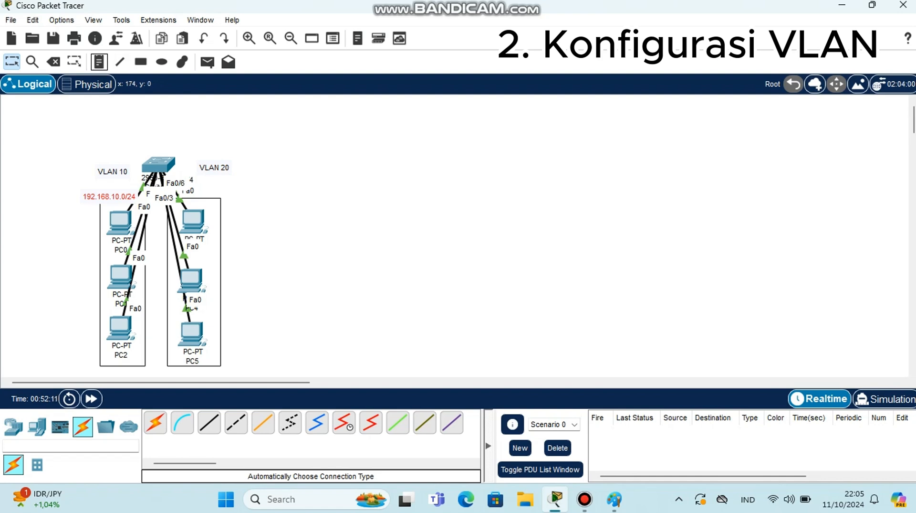
Add a note reading 192.168.20.0/24 just below the VLAN 20 label
left_click(99, 61)
left_click(196, 195)
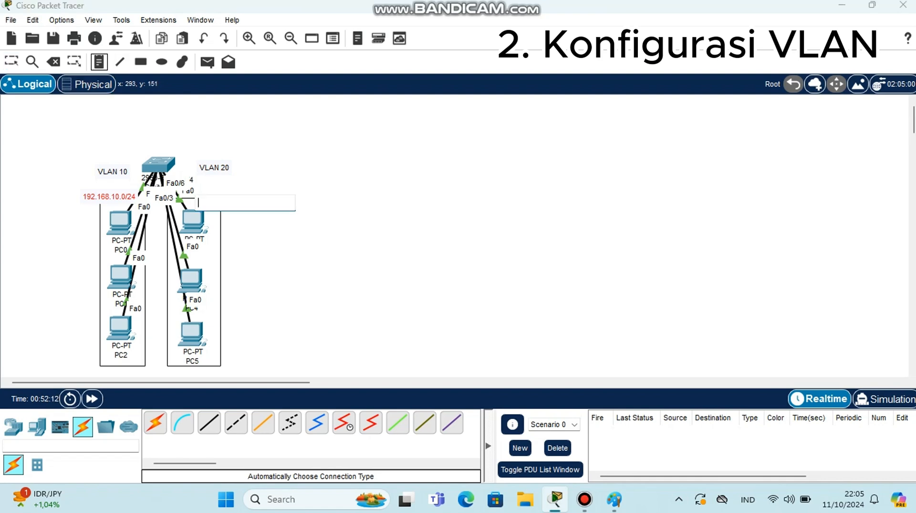
left_click(197, 185)
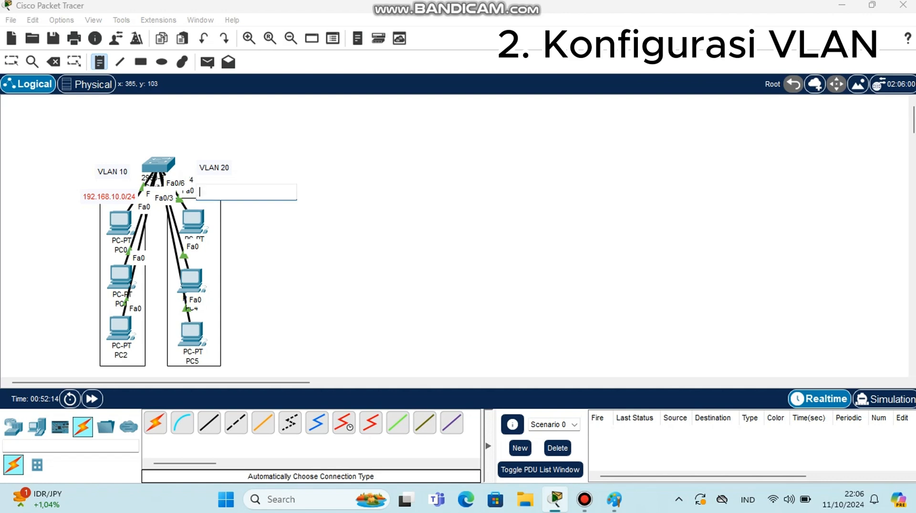
type("1")
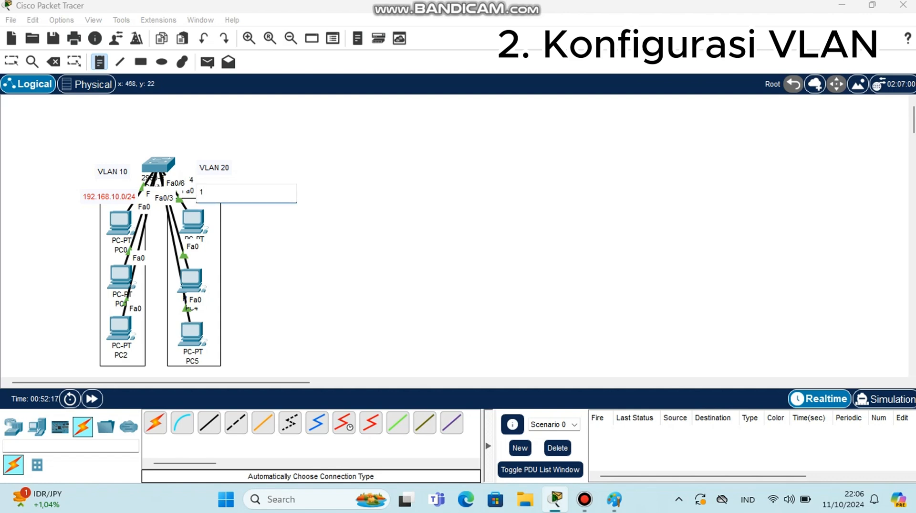
type("92.168.20.0/24")
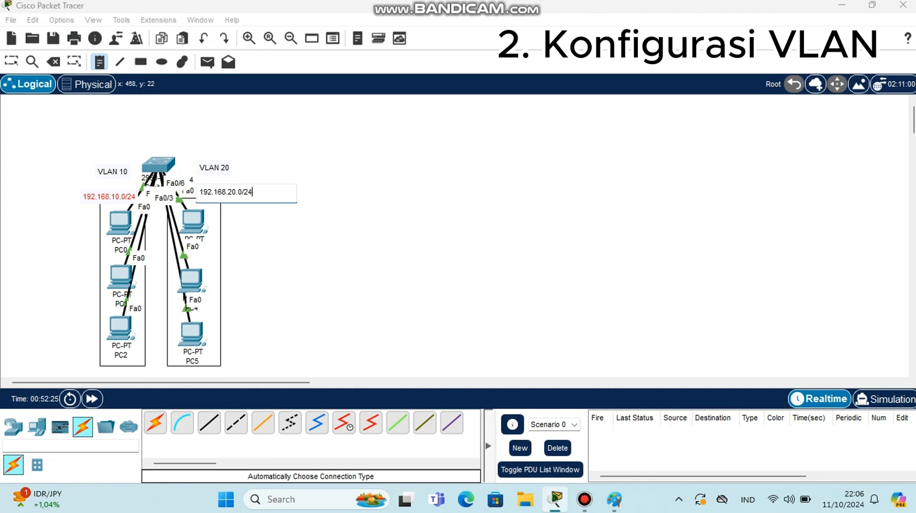
key("Escape")
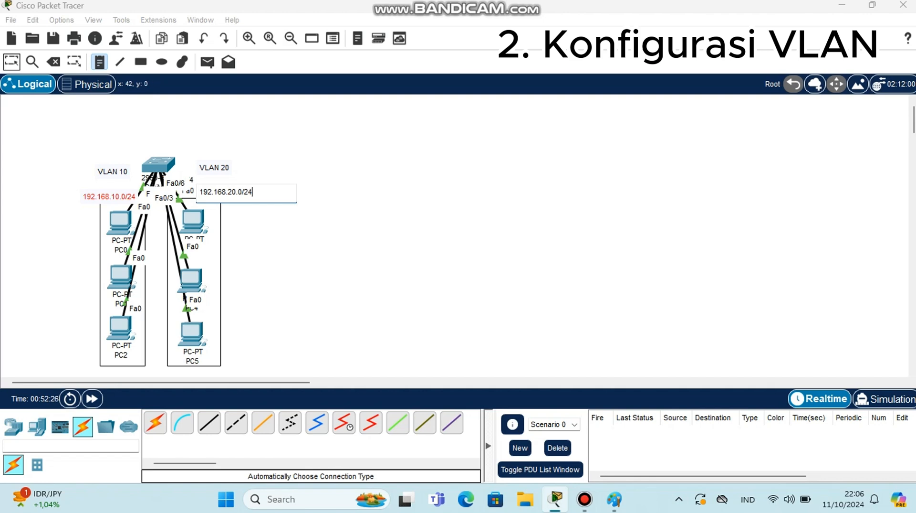
left_click(255, 204)
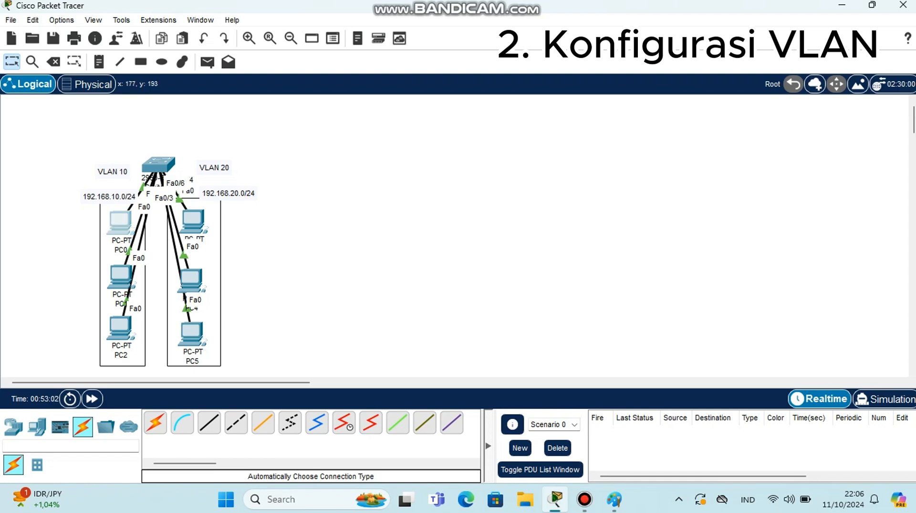
Open PC0's IP configuration and set its static IPv4 address to 192.168.10.1
left_click(119, 221)
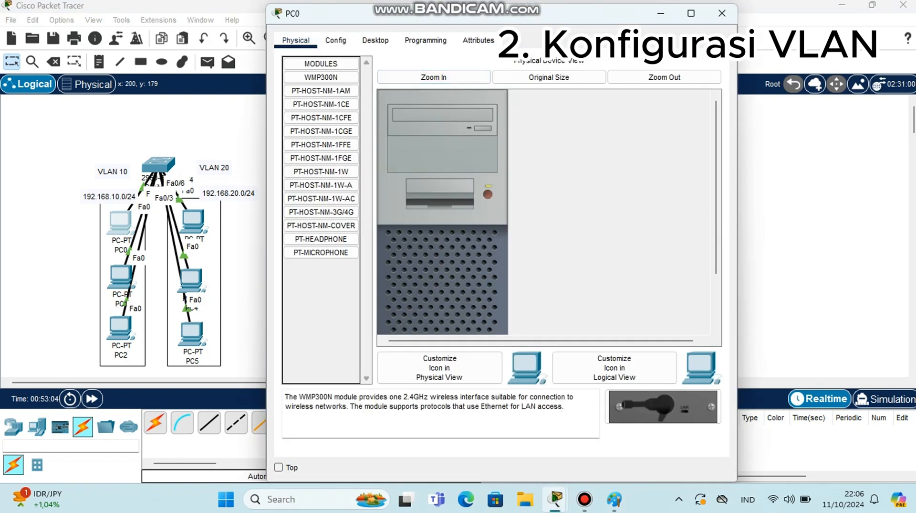
left_click(376, 40)
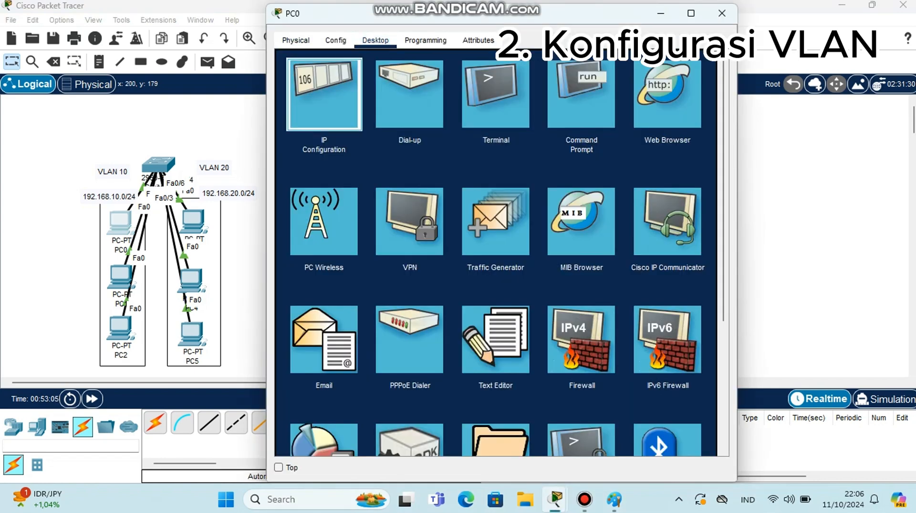
left_click(325, 93)
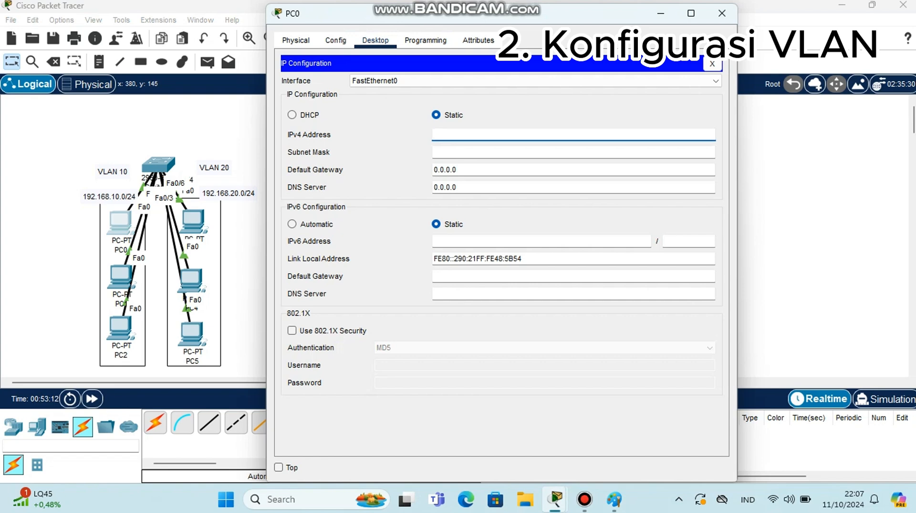
type("192.168.10.1")
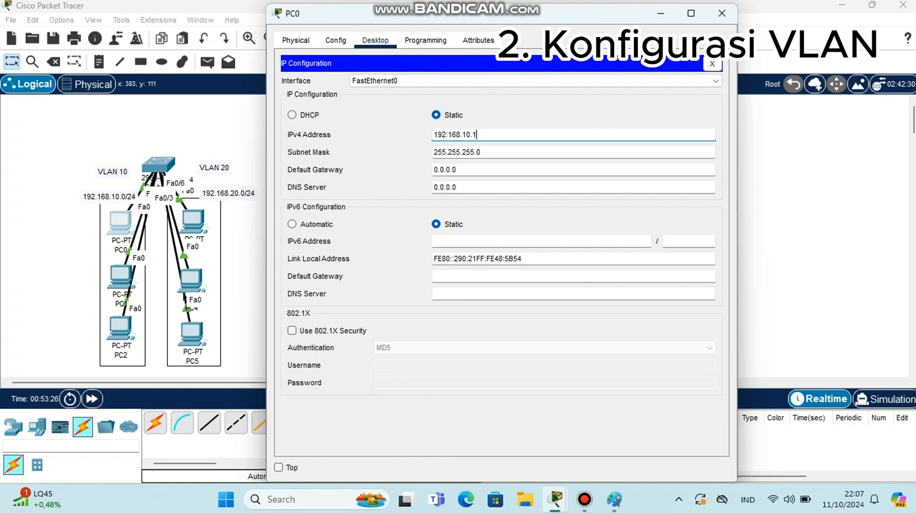
Open PC1's IP configuration and set its static IPv4 address to 192.168.10.2
left_click(116, 278)
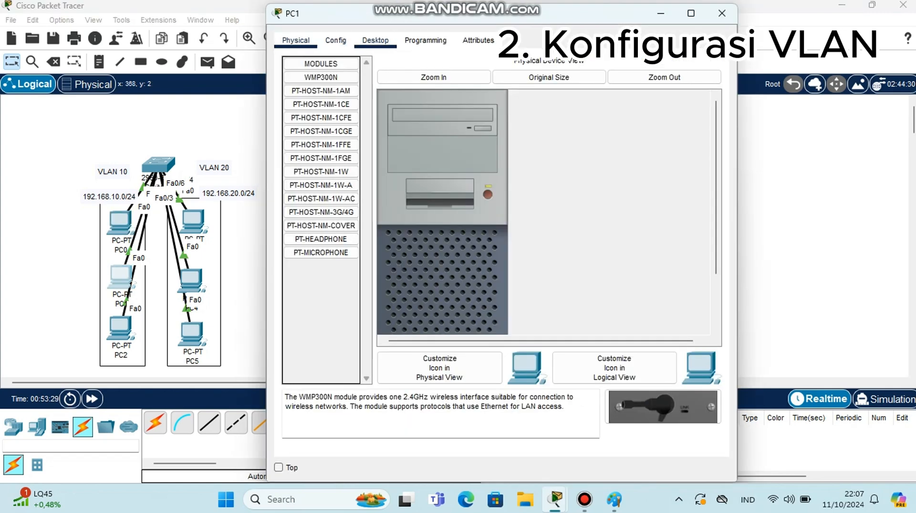
left_click(376, 40)
left_click(325, 90)
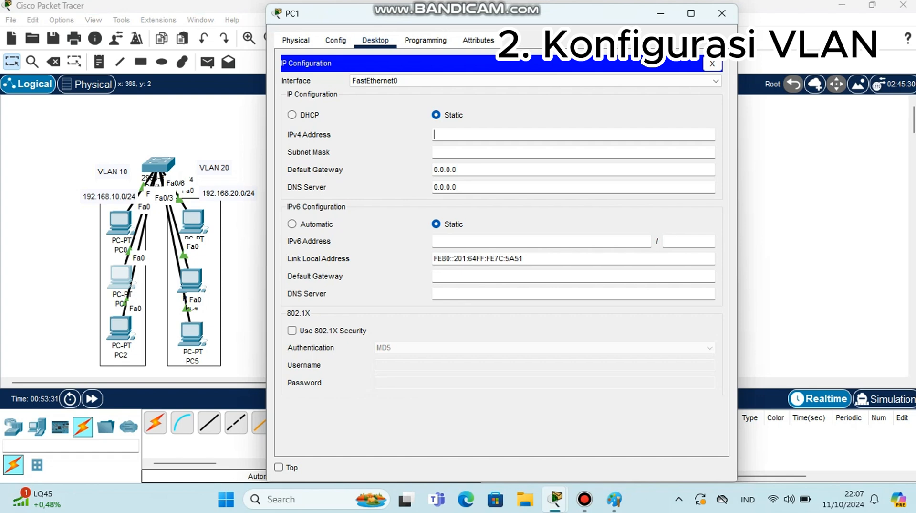
type("1")
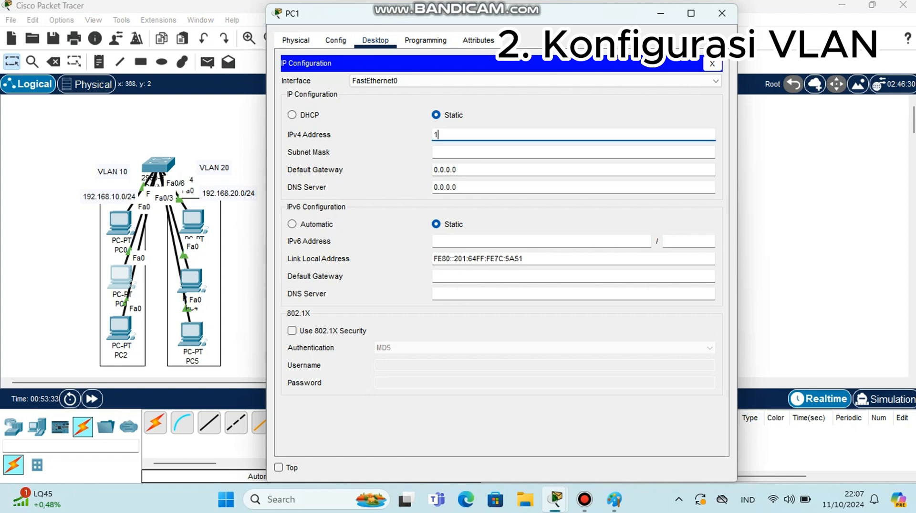
type("92.168.10.2")
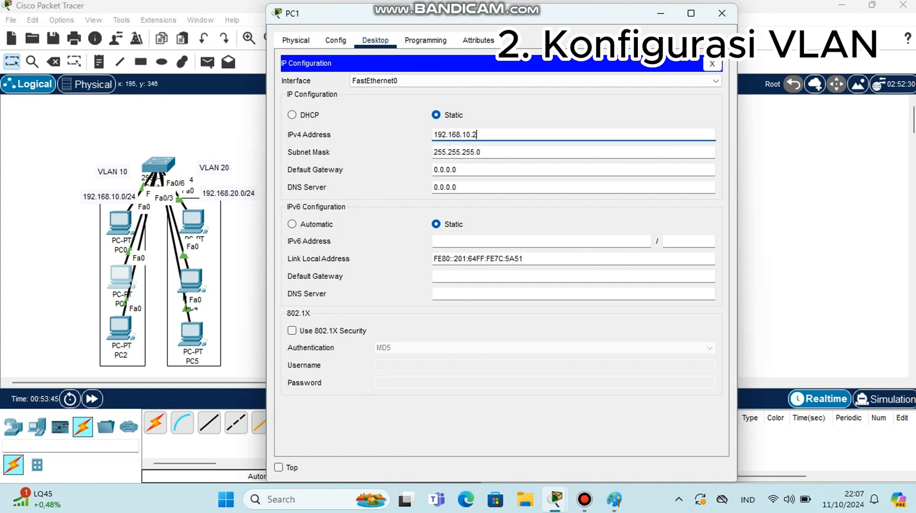
Open PC2's IP configuration and set its static IPv4 address to 192.168.10.3
left_click(124, 328)
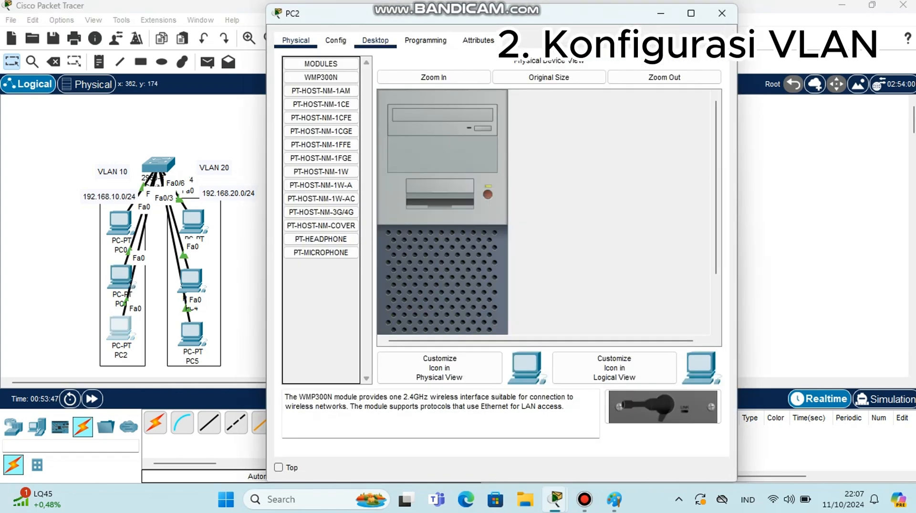
left_click(376, 41)
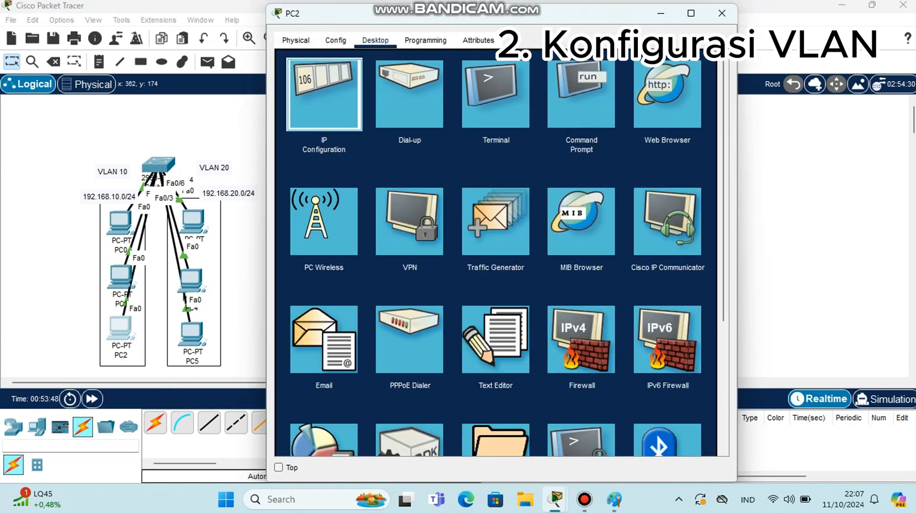
left_click(323, 94)
left_click(487, 134)
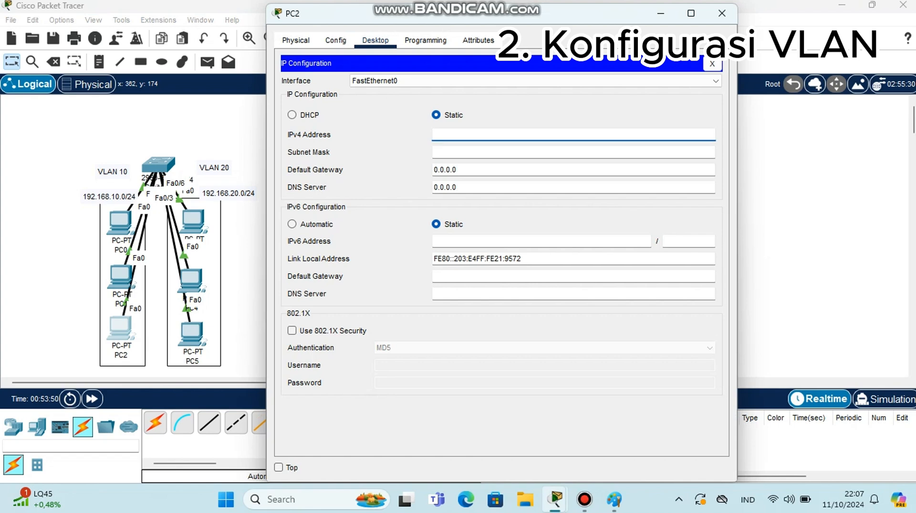
type("192.168.10.3")
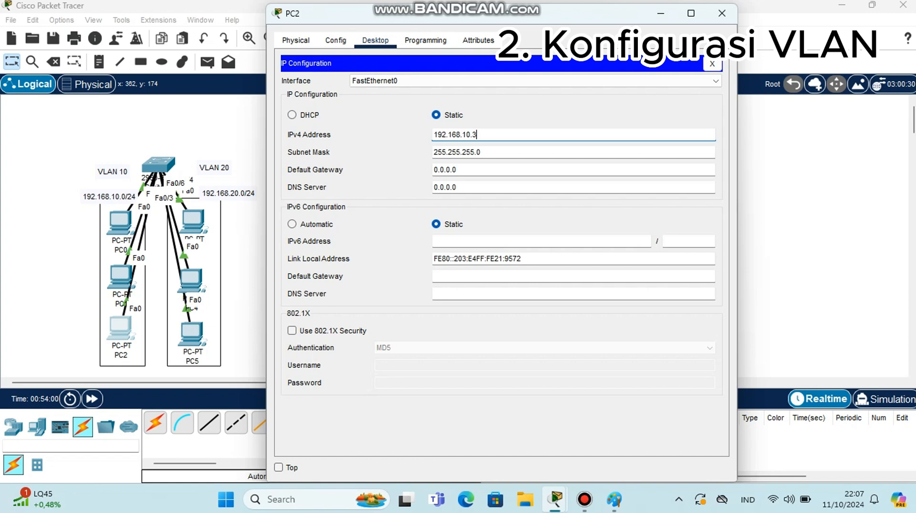
Open PC3's IP configuration and set its static IPv4 address to 192.168.20.4
left_click(193, 223)
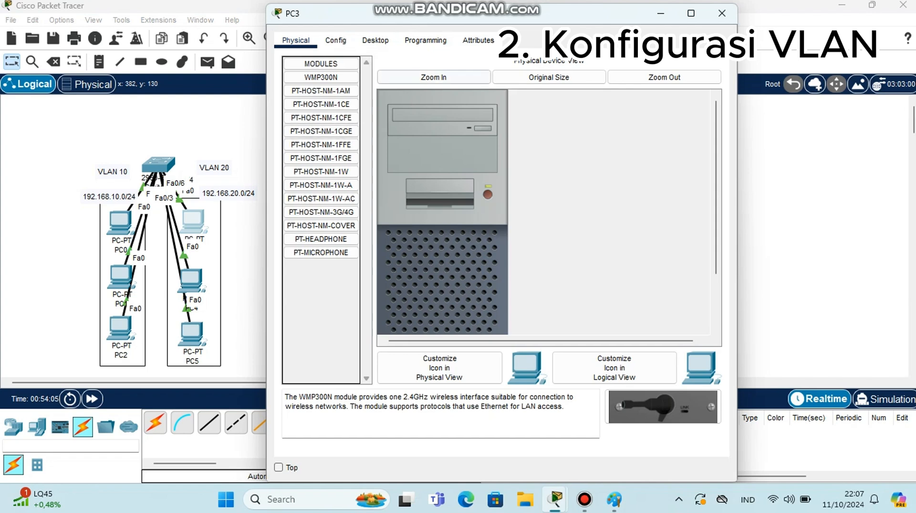
left_click(375, 40)
left_click(324, 95)
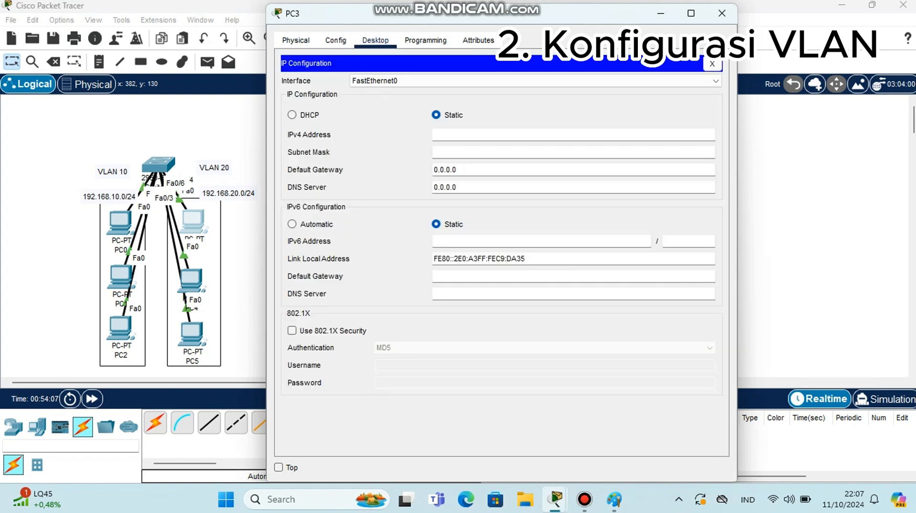
left_click(478, 134)
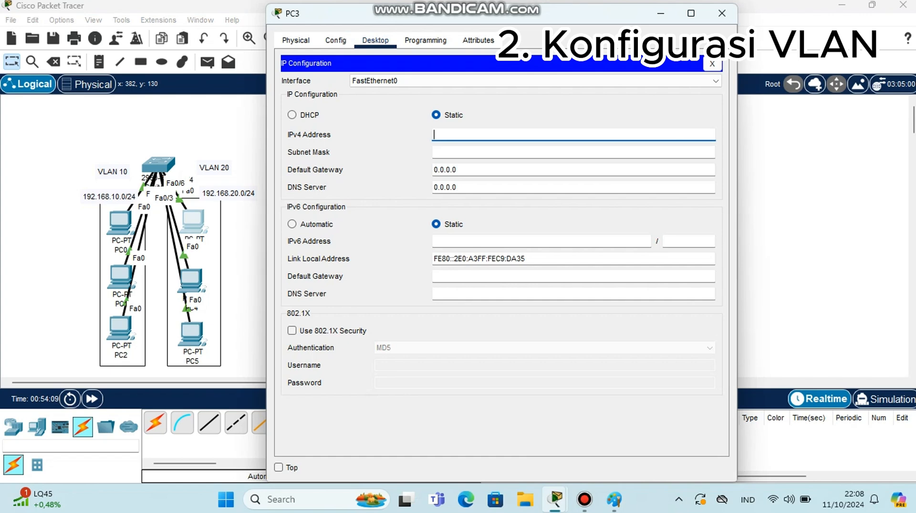
type("192")
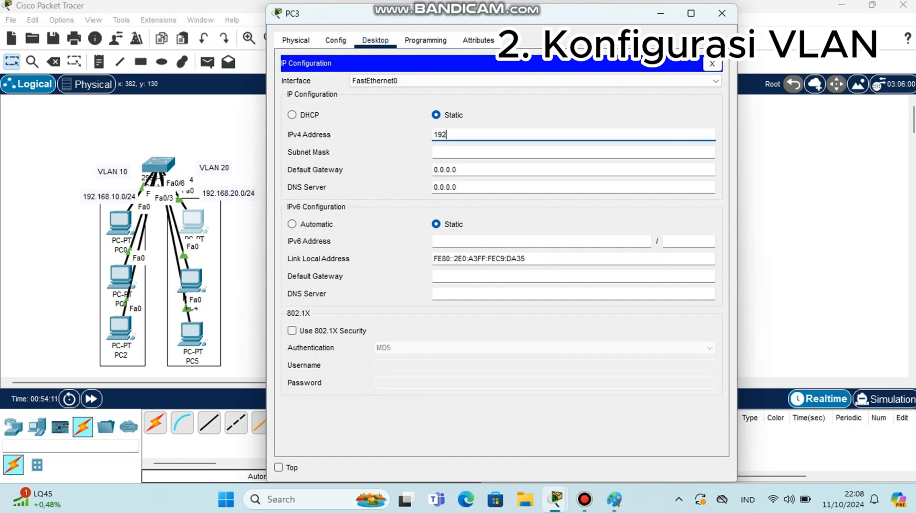
type(".1")
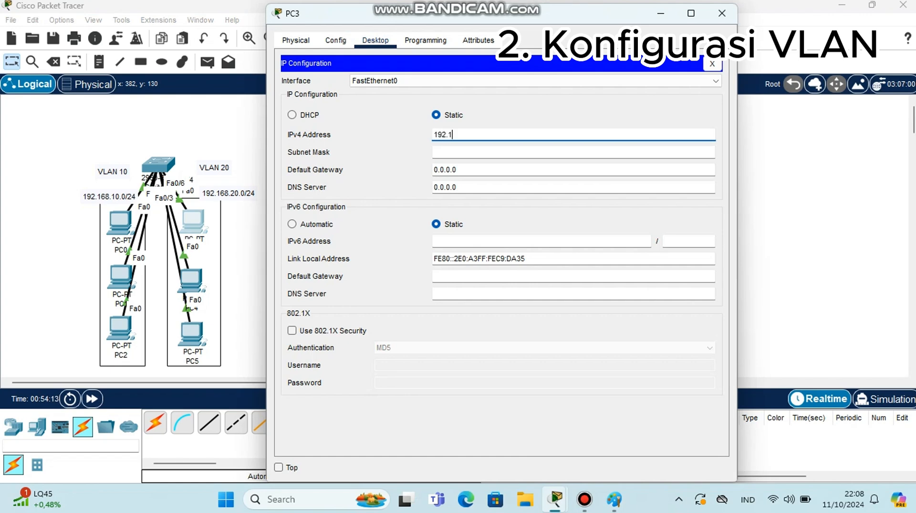
type("68.20.")
type("4")
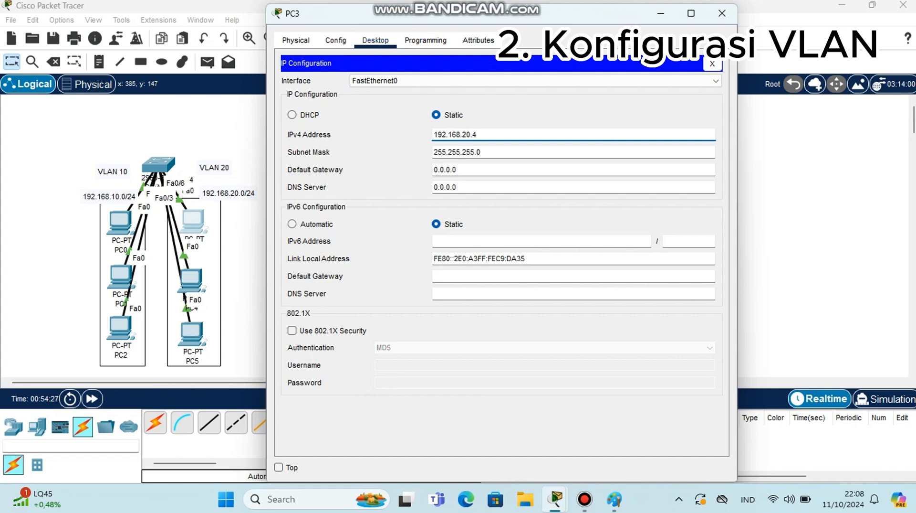
Open PC4's IP configuration and set its static IPv4 address to 192.168.20.5
left_click(187, 280)
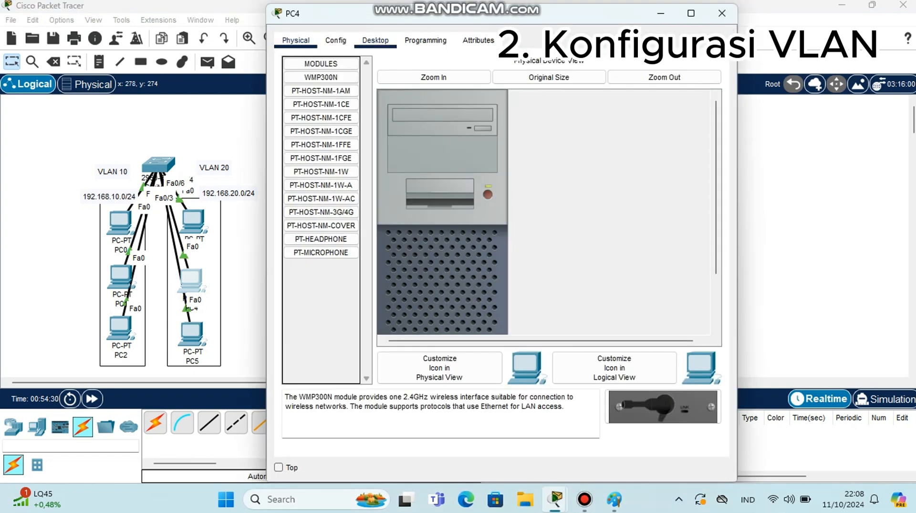
left_click(376, 40)
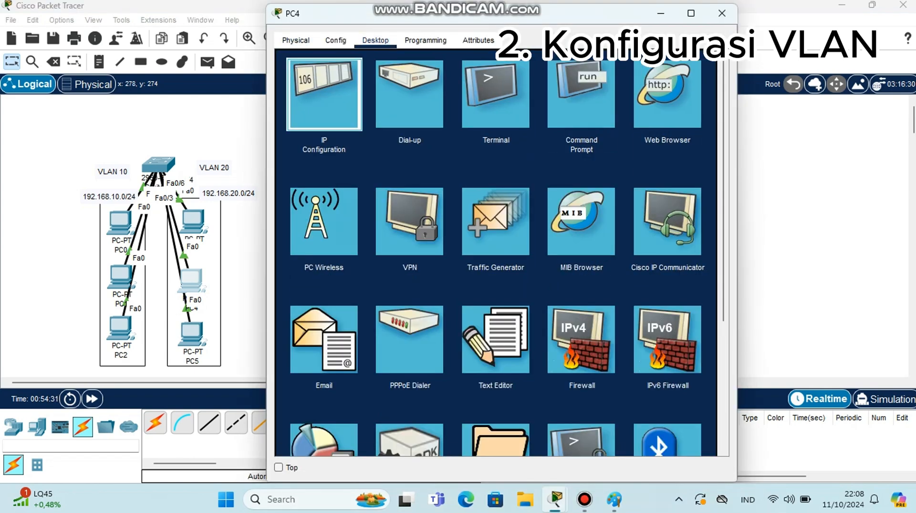
left_click(324, 94)
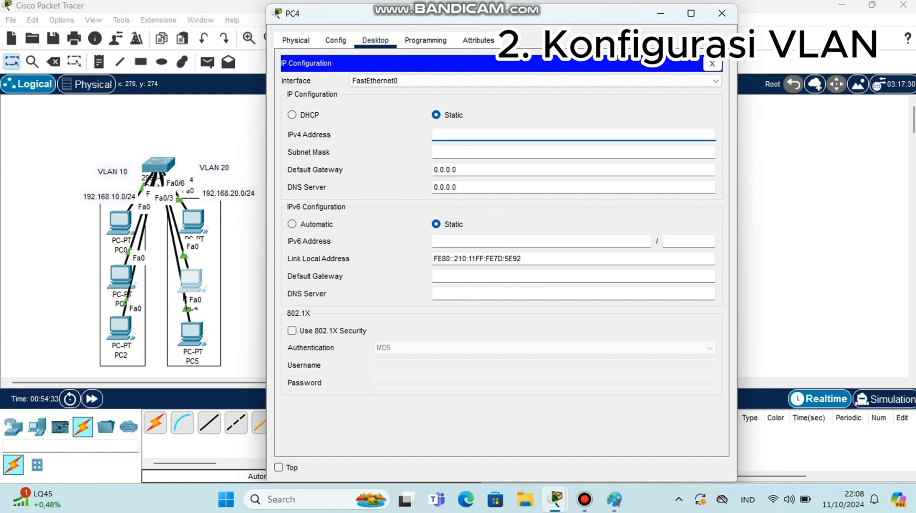
type("192.168.20.5")
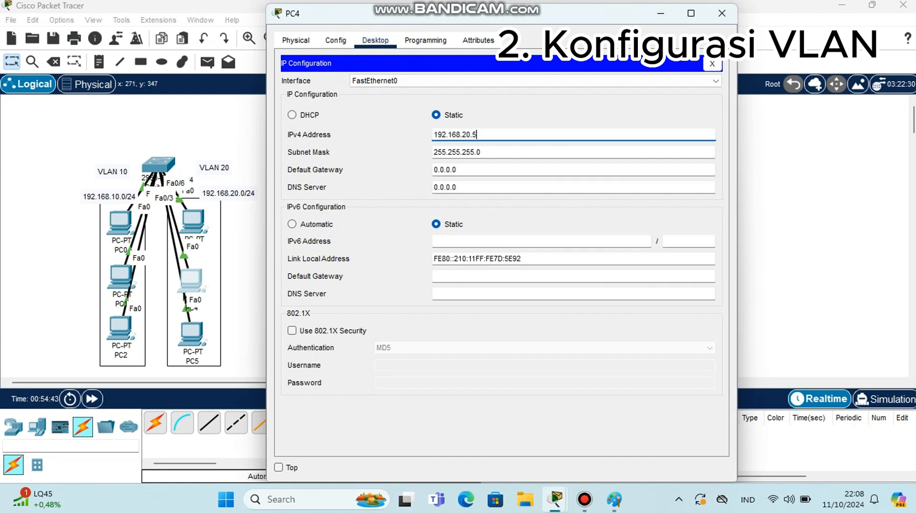
Open PC5's IP configuration, set its static IPv4 address to 192.168.20.6, and close the window
left_click(192, 333)
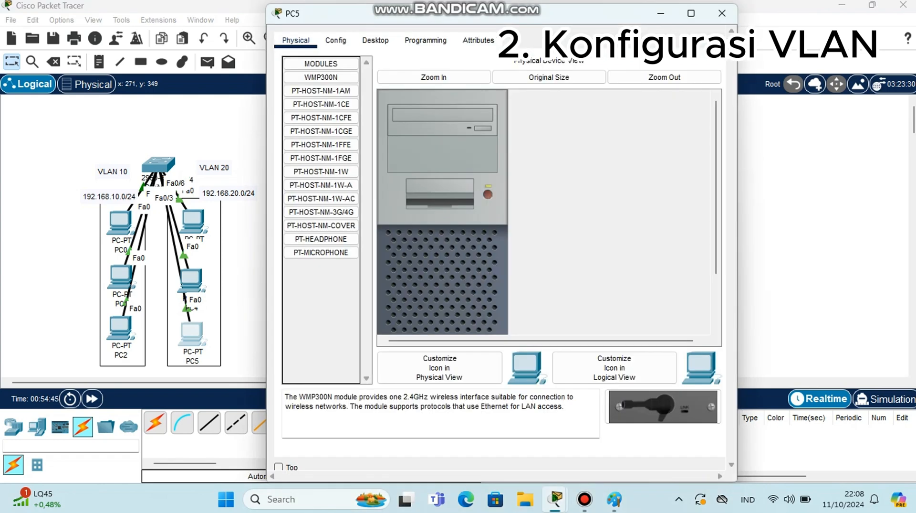
left_click(375, 40)
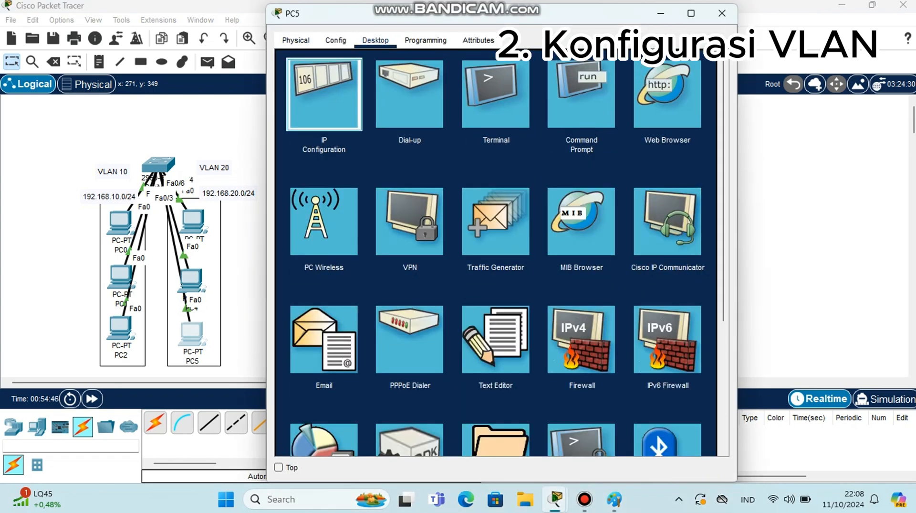
left_click(324, 94)
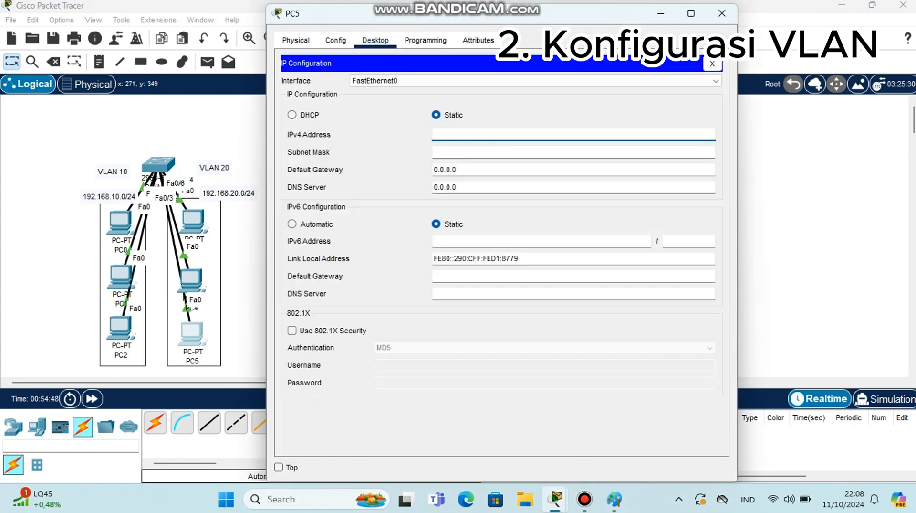
type("192.168.20.6")
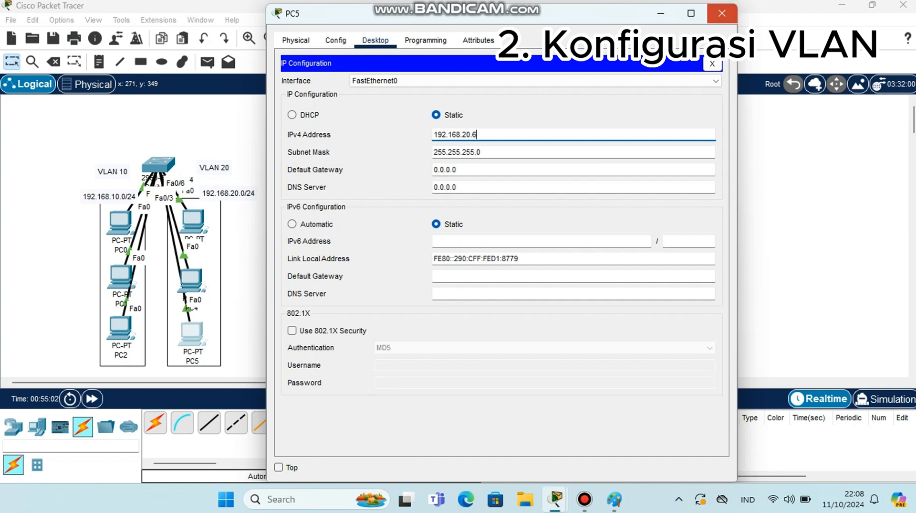
left_click(723, 14)
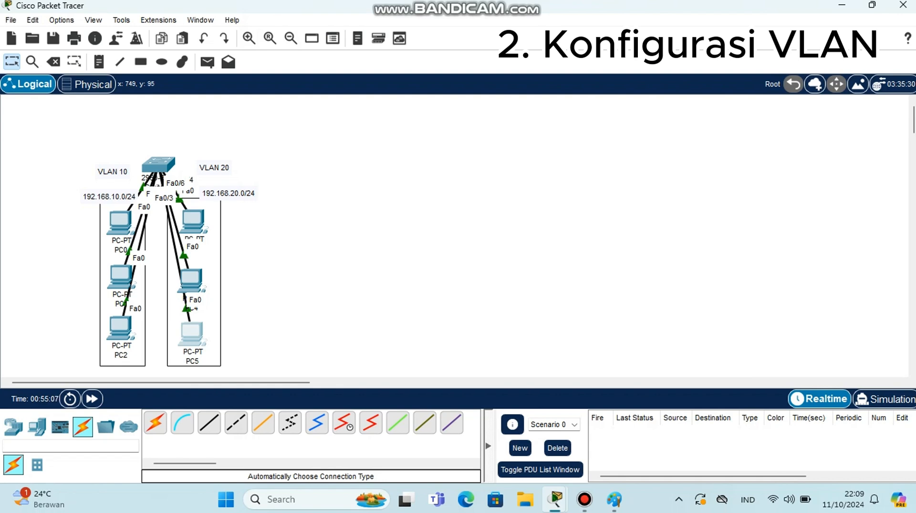
Send simple PDUs from PC0 to PC1 and from PC0 to PC2 to test VLAN 10 connectivity
left_click(207, 62)
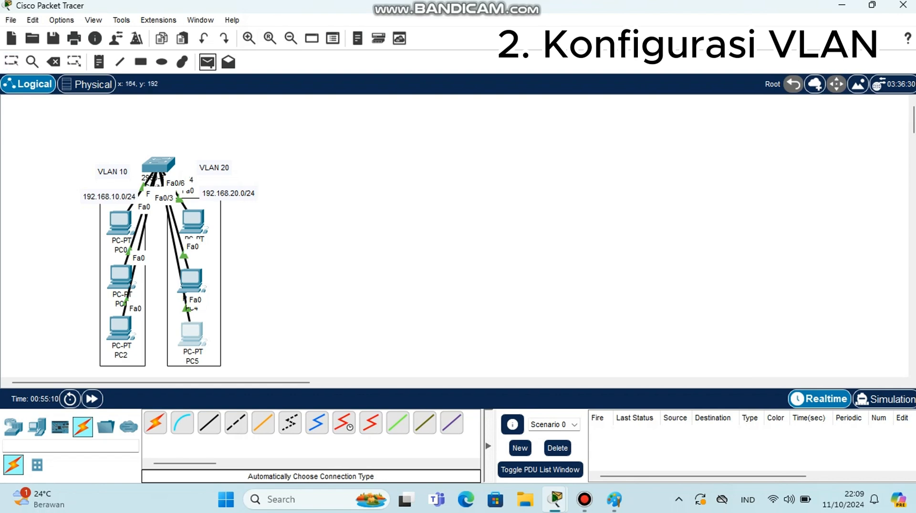
left_click(121, 222)
left_click(121, 275)
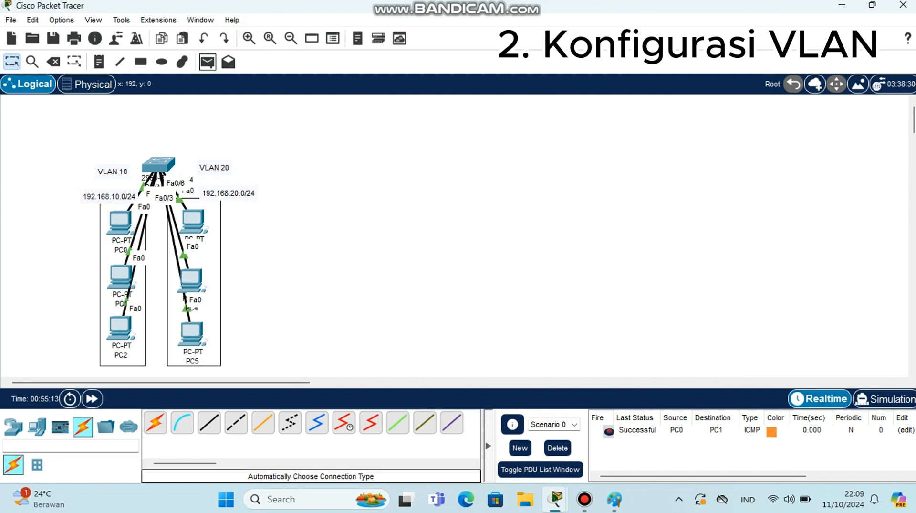
left_click(207, 61)
left_click(116, 222)
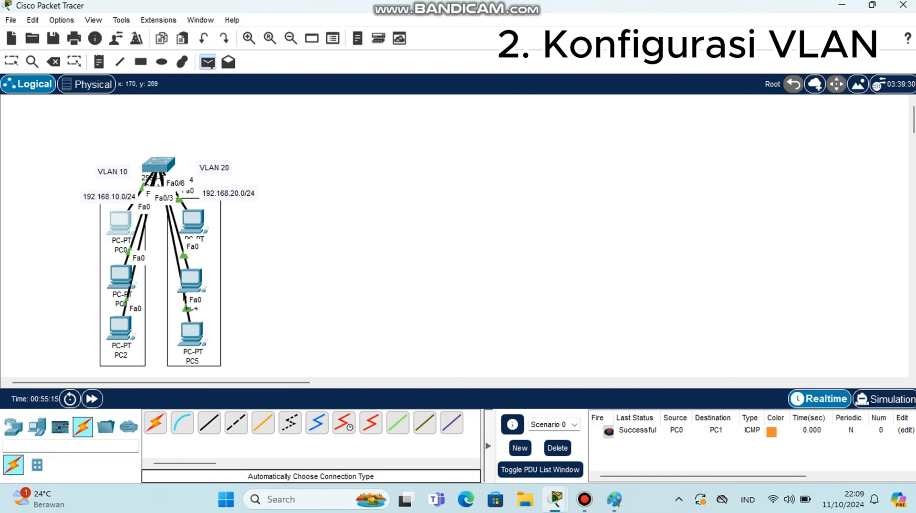
left_click(116, 222)
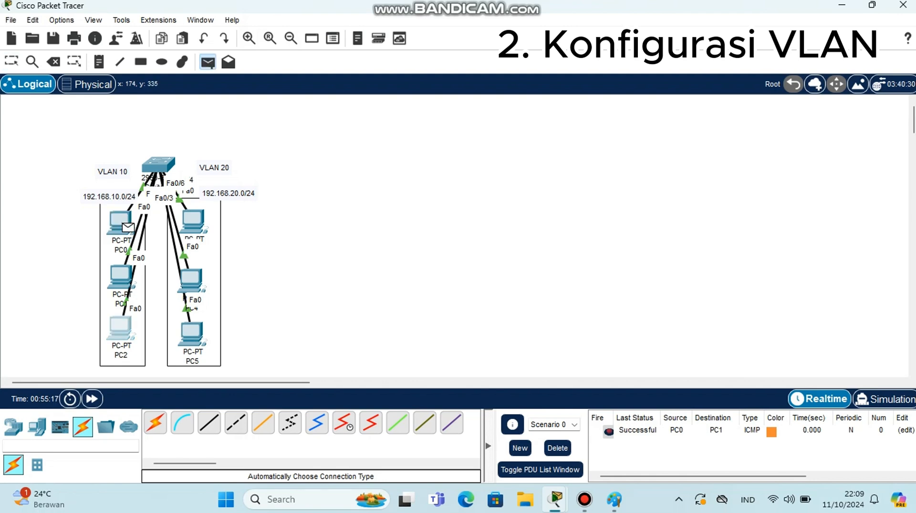
left_click(120, 328)
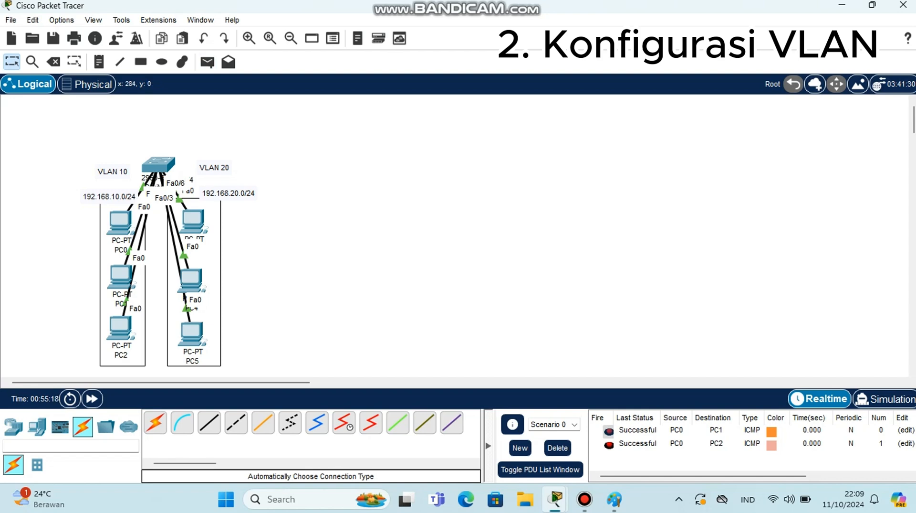
Send simple PDUs from PC3 to PC4 and from PC3 to PC5 to test VLAN 20 connectivity
left_click(207, 61)
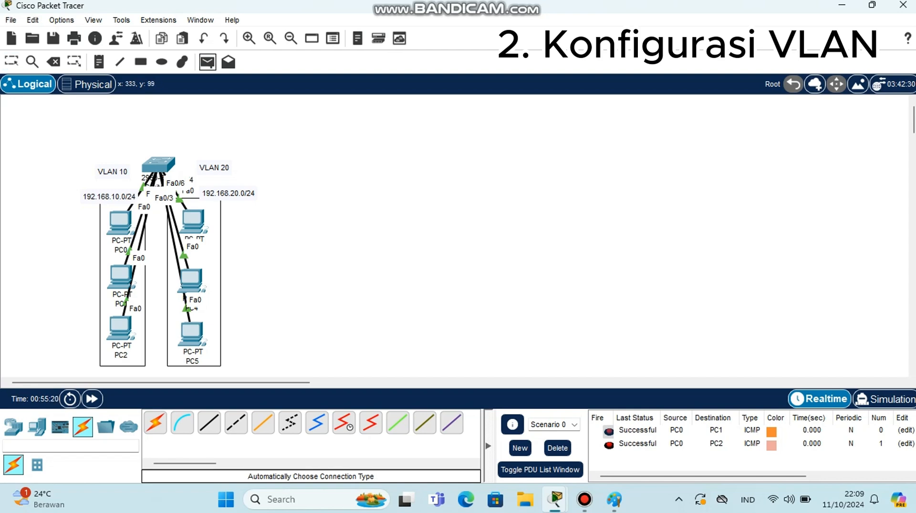
left_click(196, 222)
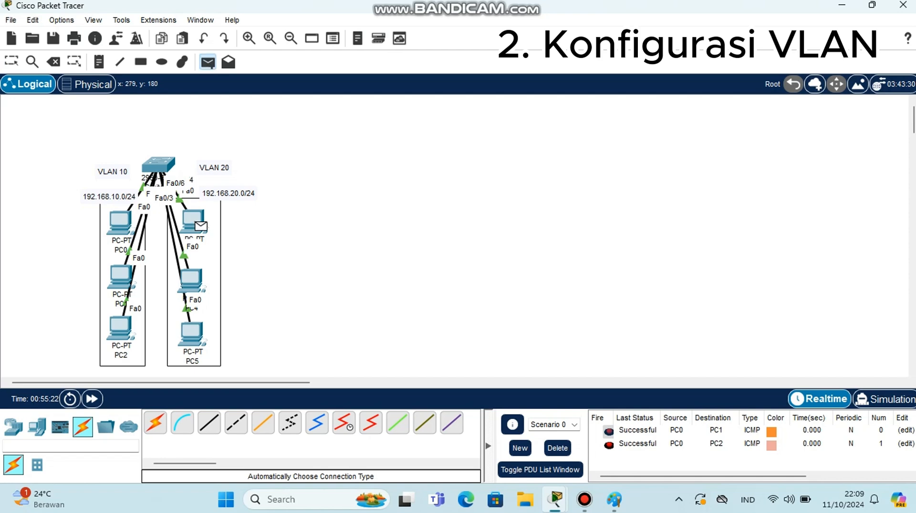
left_click(191, 280)
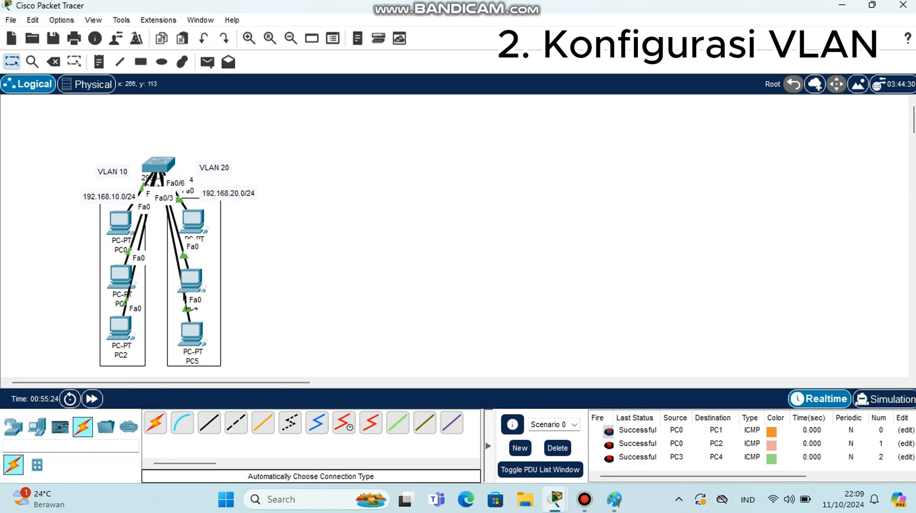
left_click(207, 61)
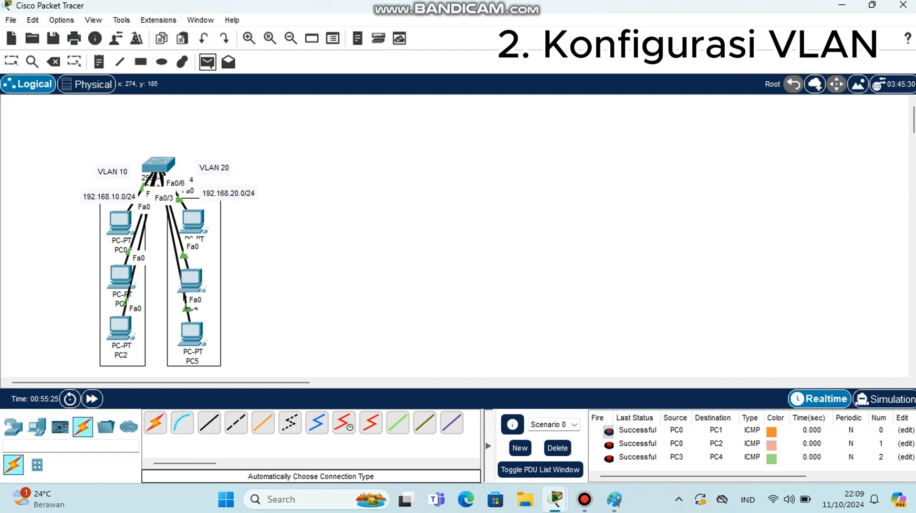
left_click(196, 222)
left_click(192, 333)
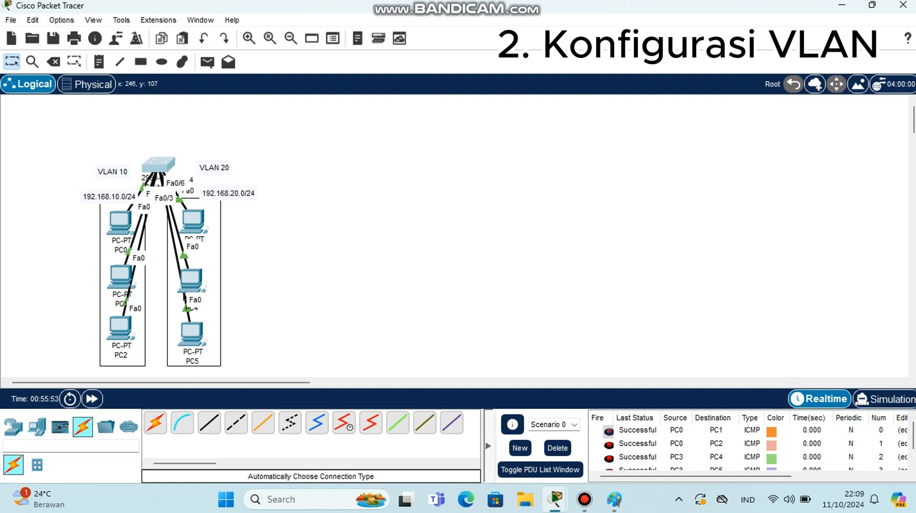
Open Switch0's CLI and enter privileged mode with en, then global configuration mode with conf t
left_click(159, 164)
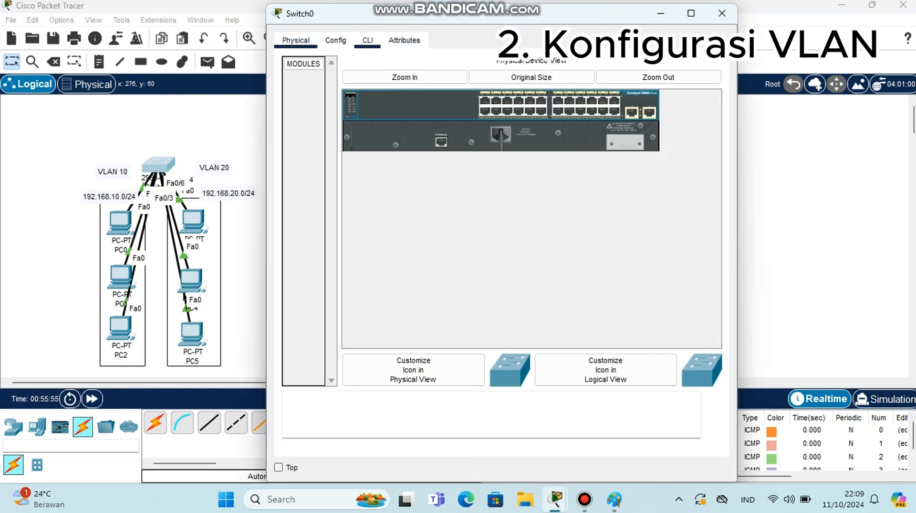
left_click(368, 40)
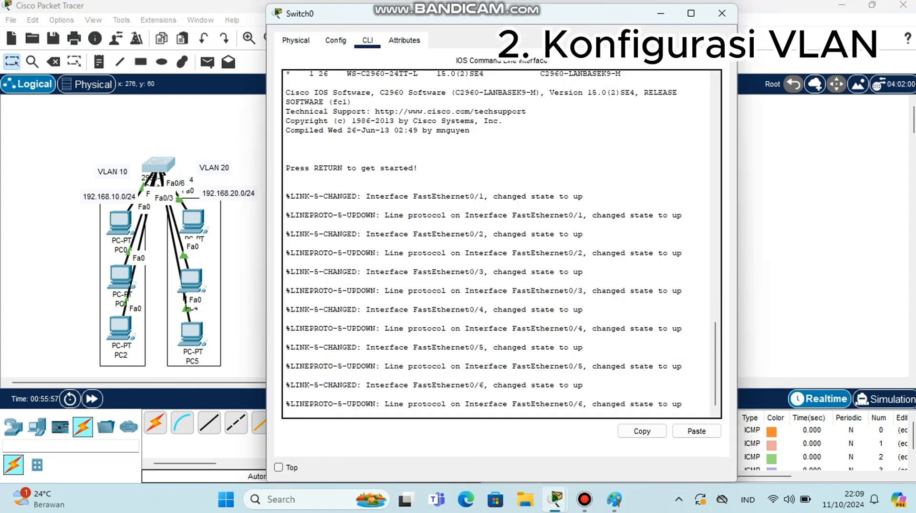
key("Return")
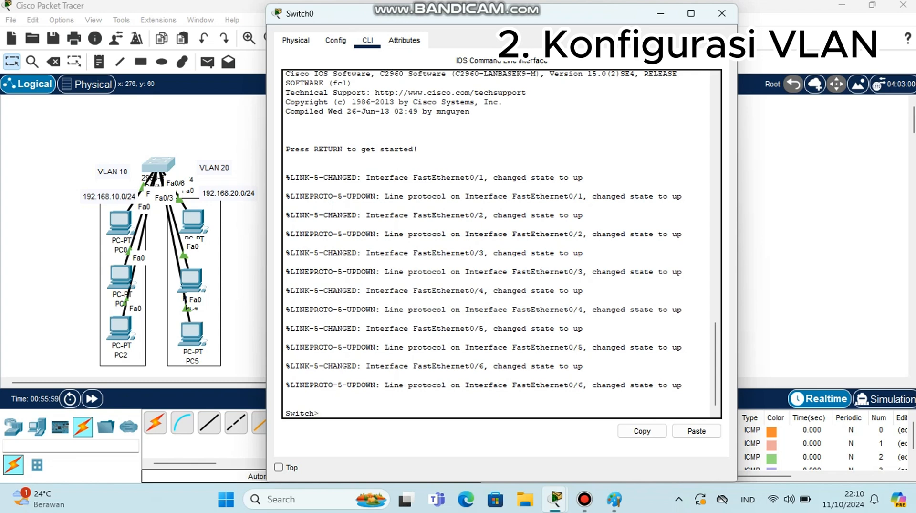
type("en")
key("Return")
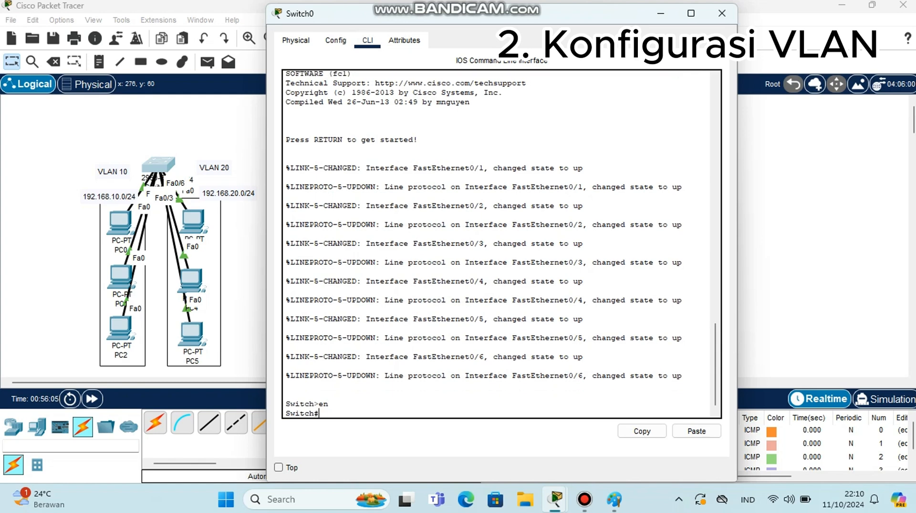
type("conf ")
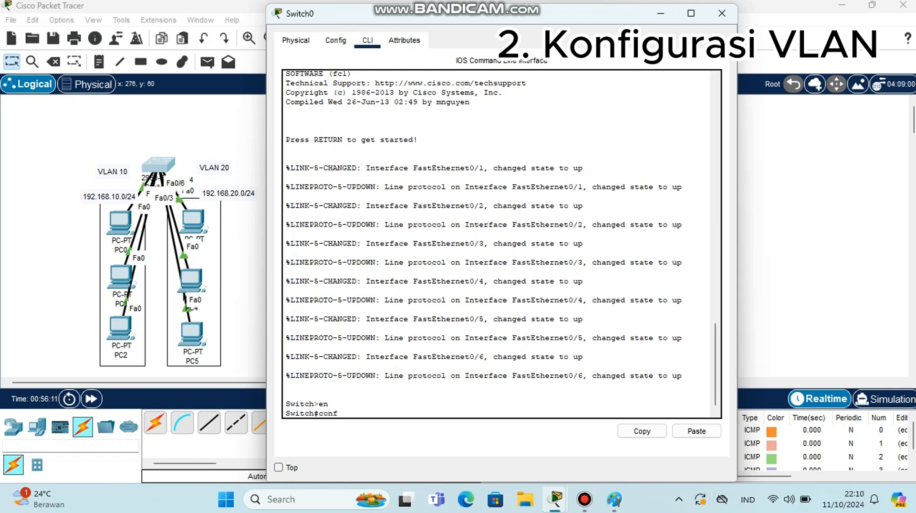
type("t")
key("Return")
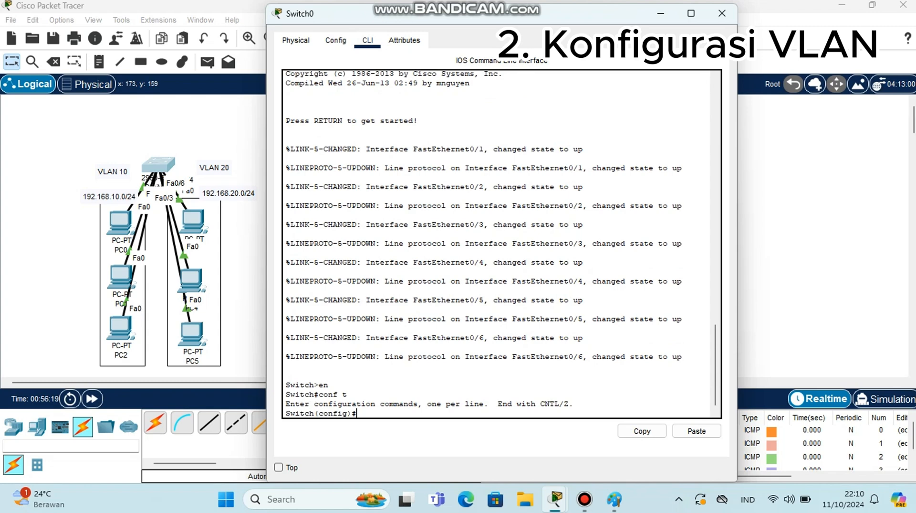
Bring Switch0's CLI window back to the front
left_click_drag(120, 222, 56, 133)
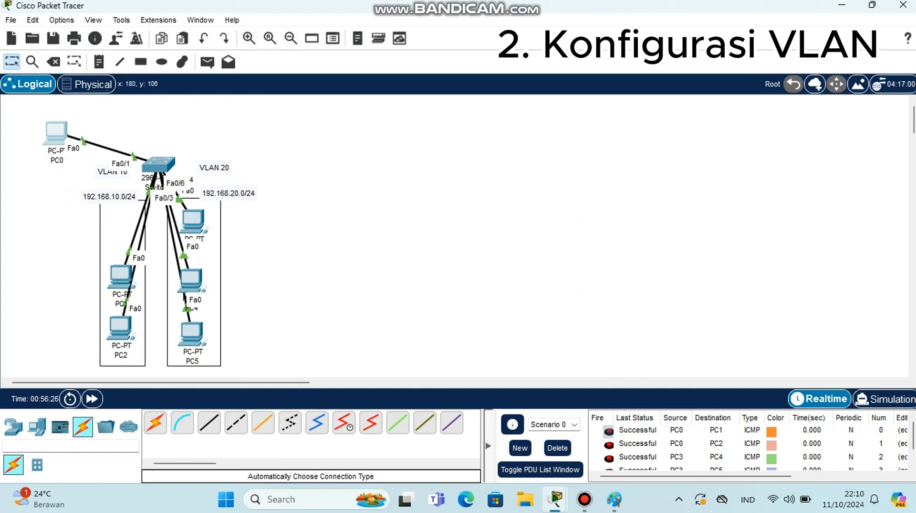
left_click_drag(55, 131, 120, 222)
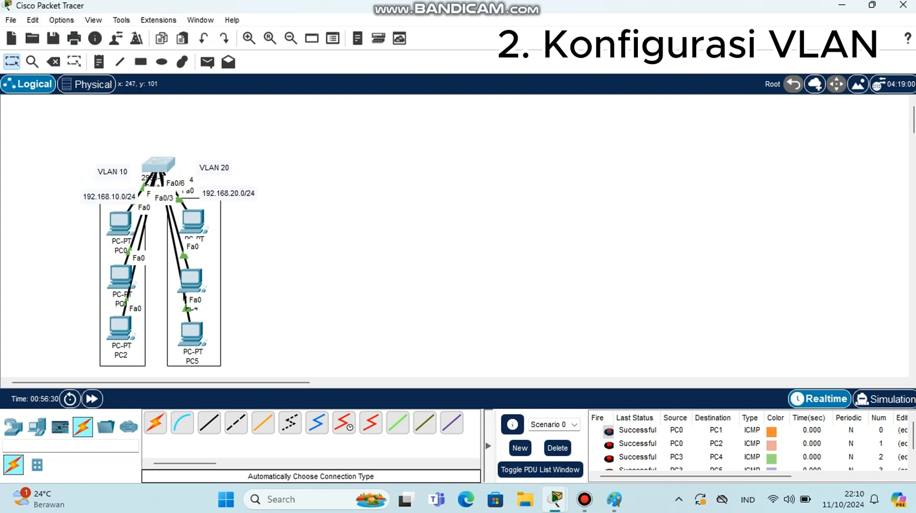
left_click(162, 163)
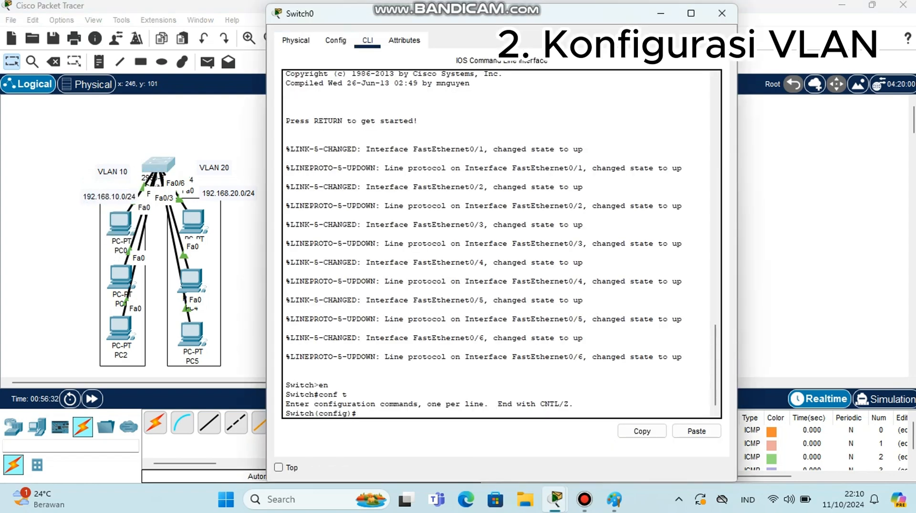
type("int fa0/1")
key("Return")
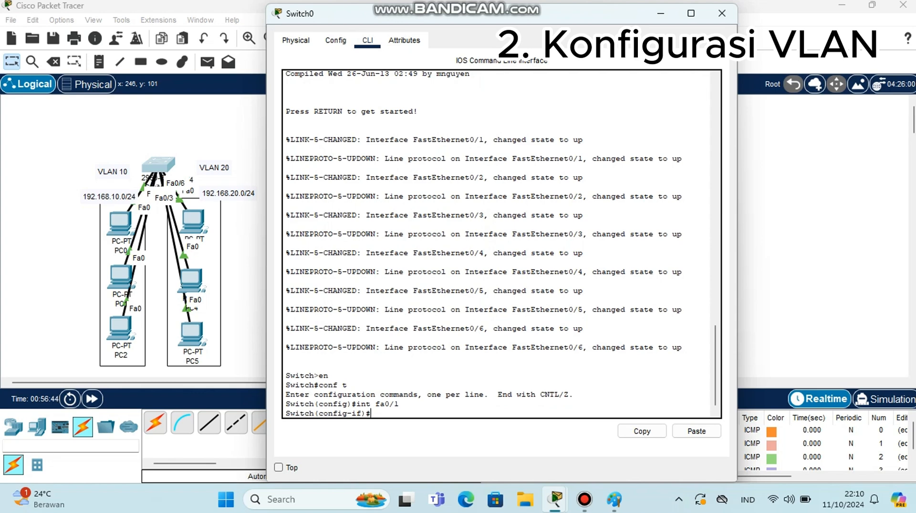
type("exit")
key("Return")
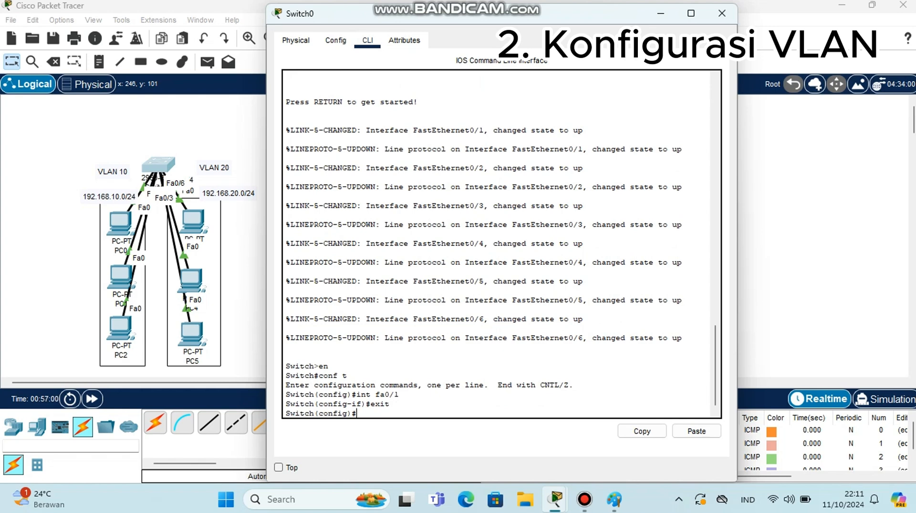
Create VLAN 10 on the switch and name it programing, then leave VLAN configuration
type("vlan 10")
key("Return")
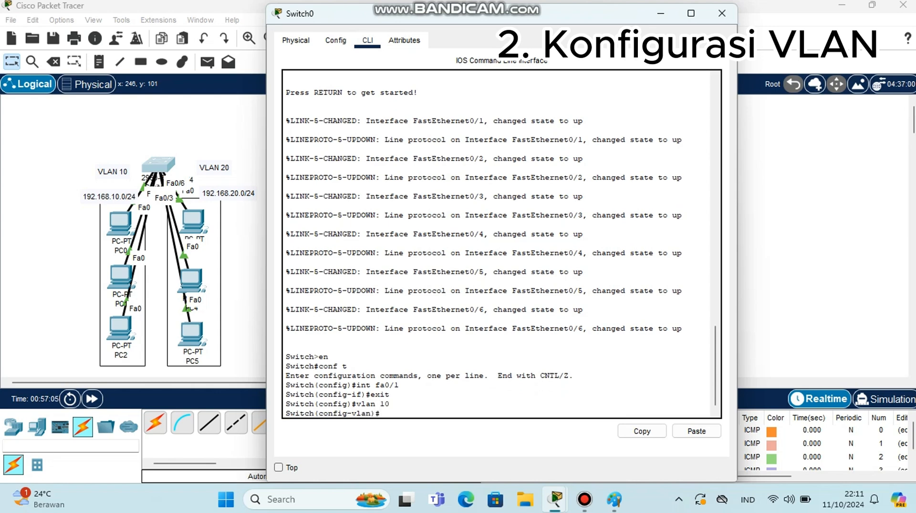
type("name")
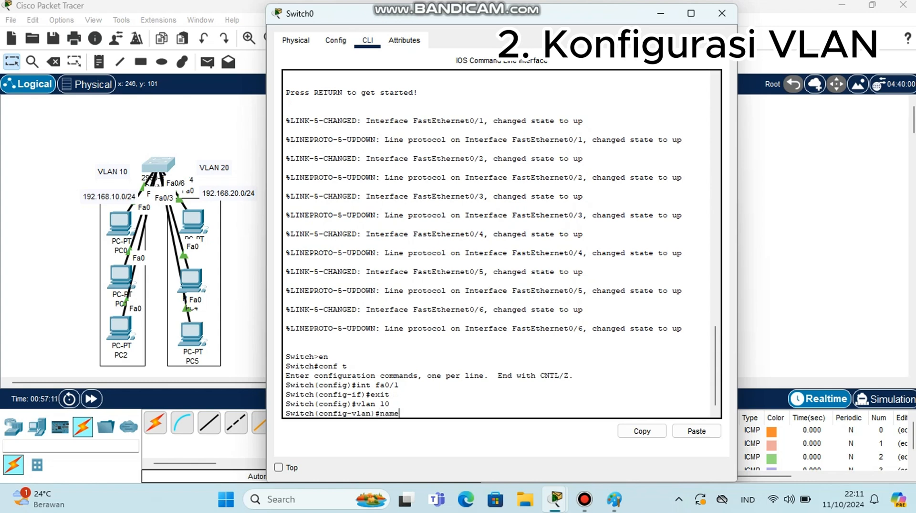
type(" prog")
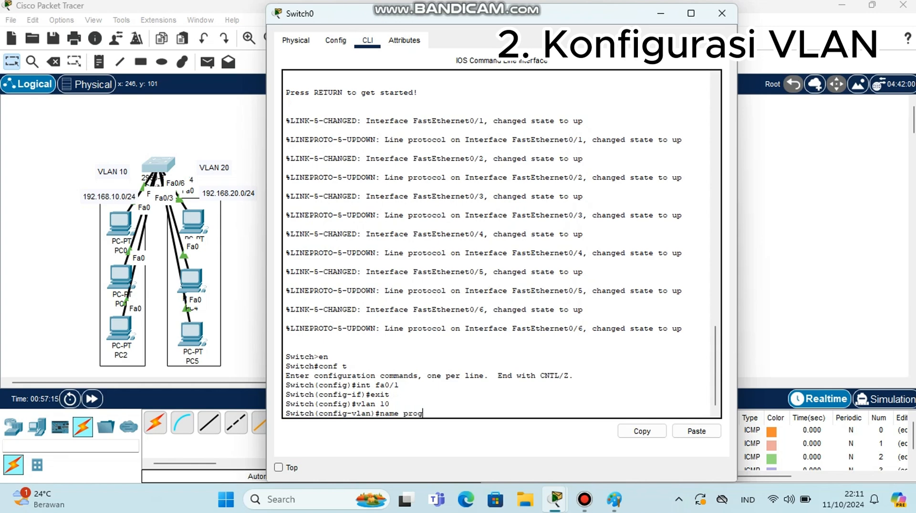
type("raming")
key("Return")
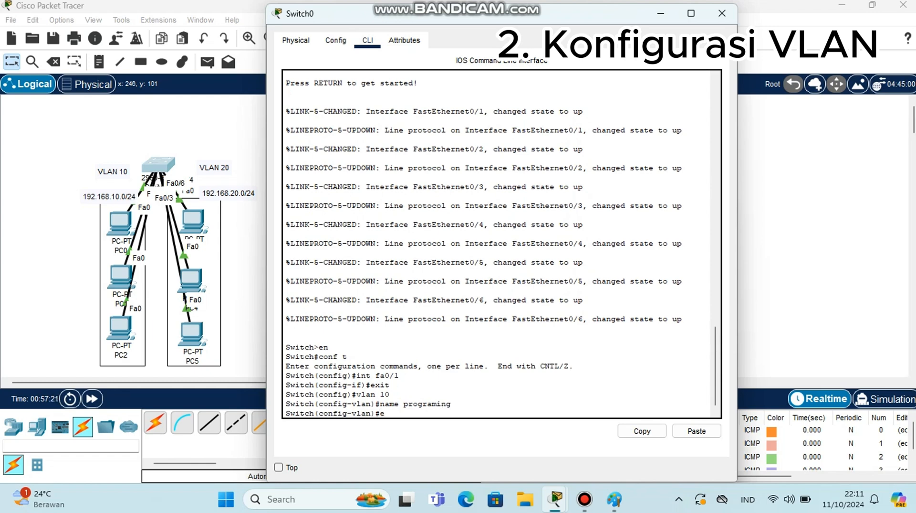
type("exit")
key("Return")
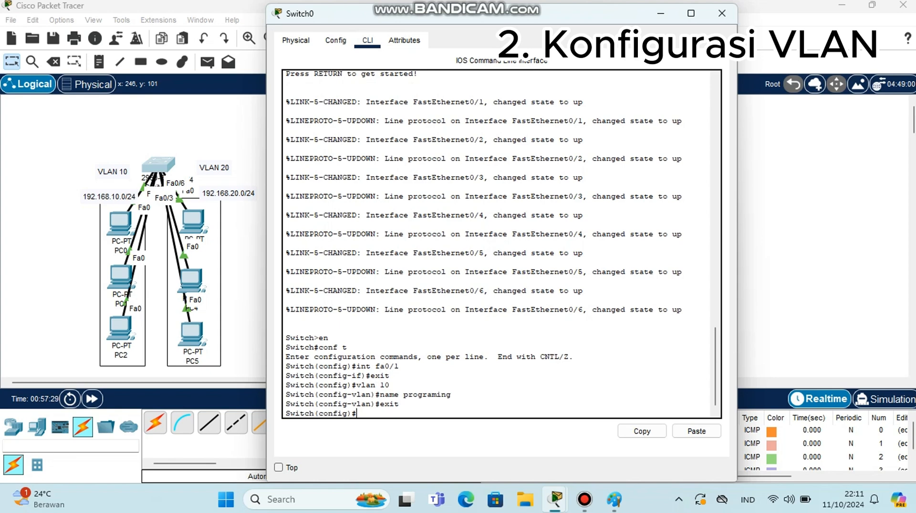
Display the brief VLAN listing and examine the default and programing VLAN rows and their ports
type("do s")
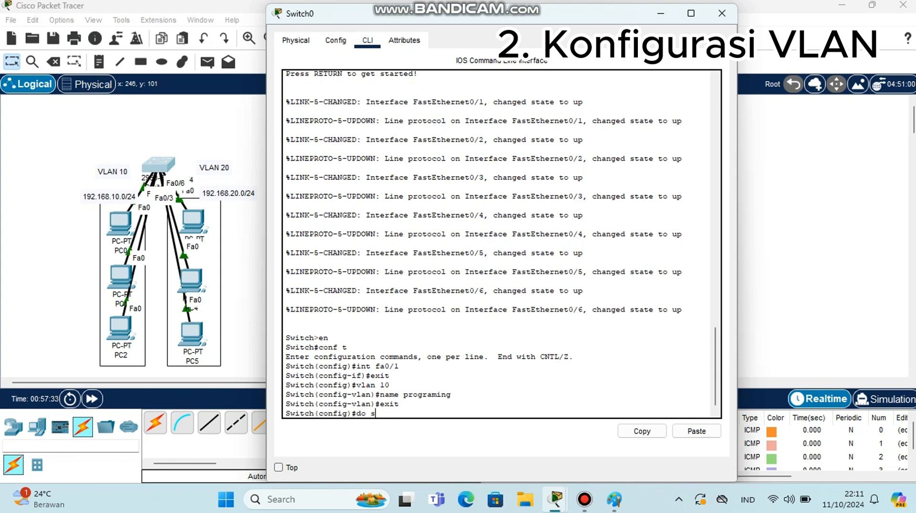
type("how vlan brief")
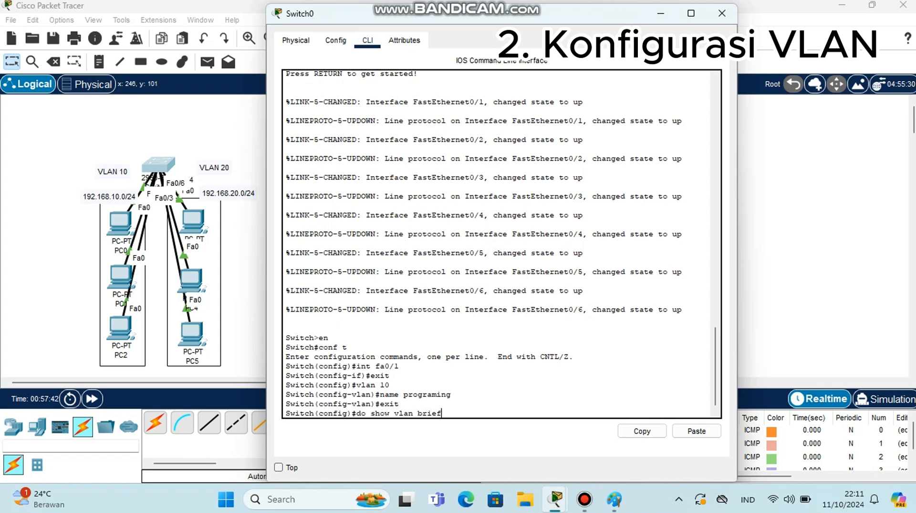
key("Return")
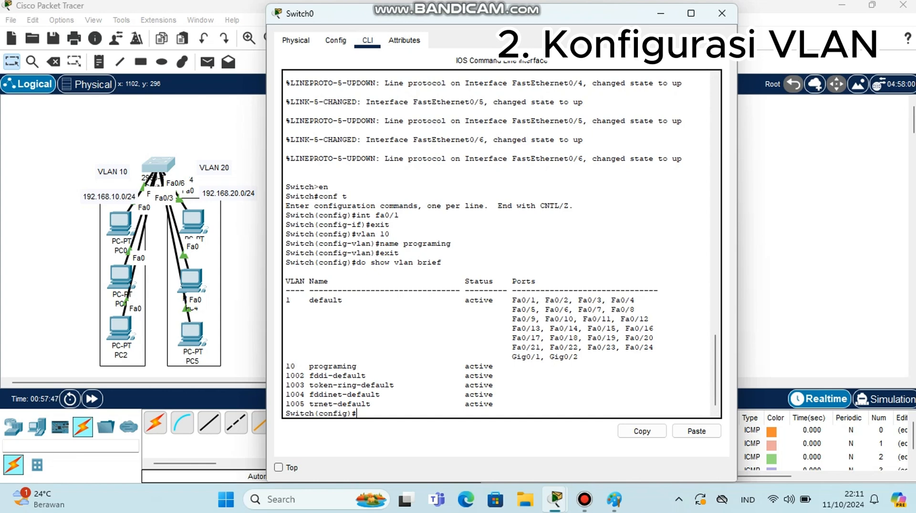
left_click_drag(465, 366, 493, 366)
left_click(512, 375)
left_click_drag(508, 300, 661, 290)
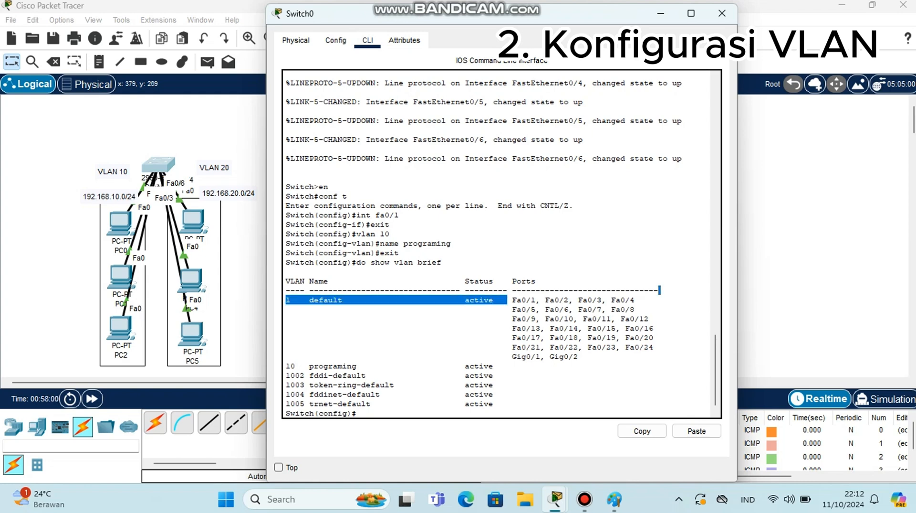
left_click(536, 300)
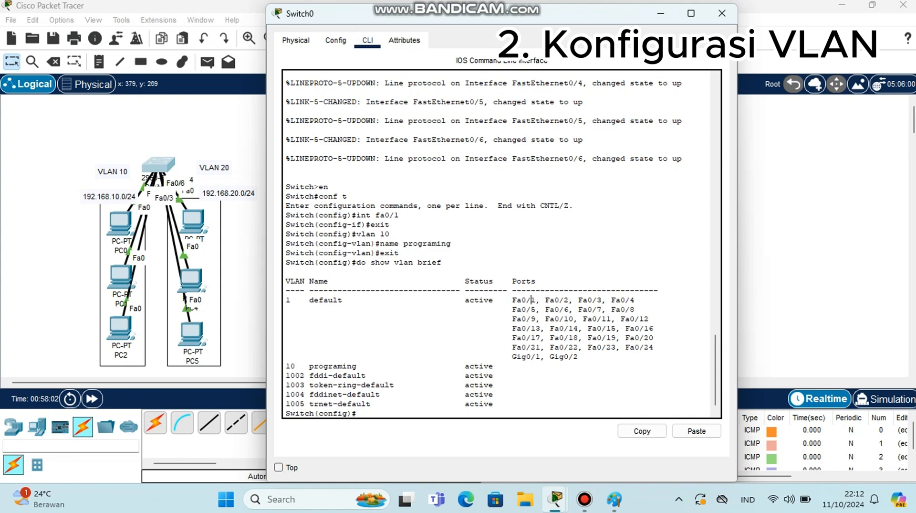
left_click_drag(512, 300, 536, 299)
left_click_drag(300, 366, 361, 365)
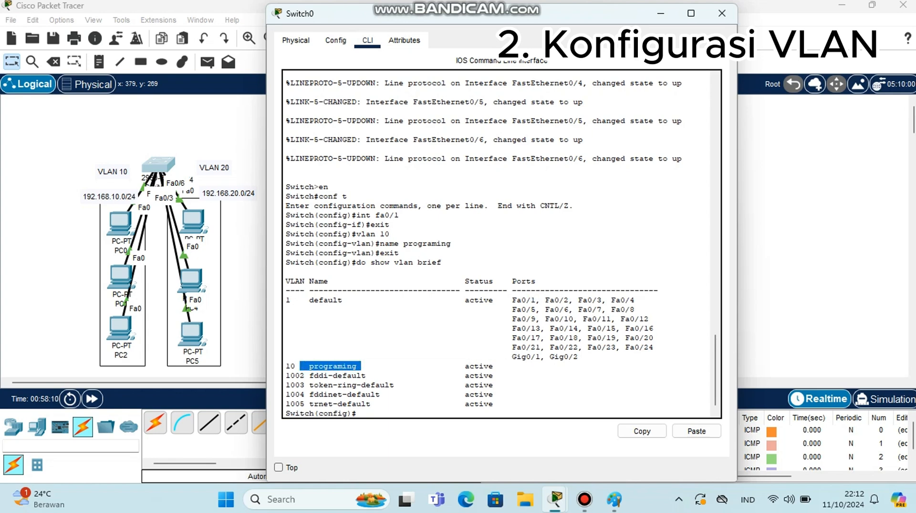
left_click(513, 366)
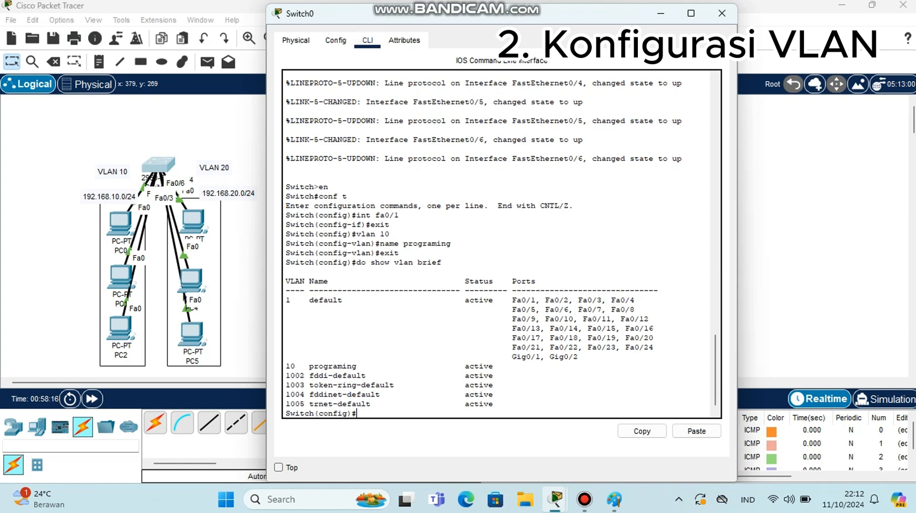
Re-enter global configuration and set interface fa0/1 to switchport access mode
type("exit")
key("Return")
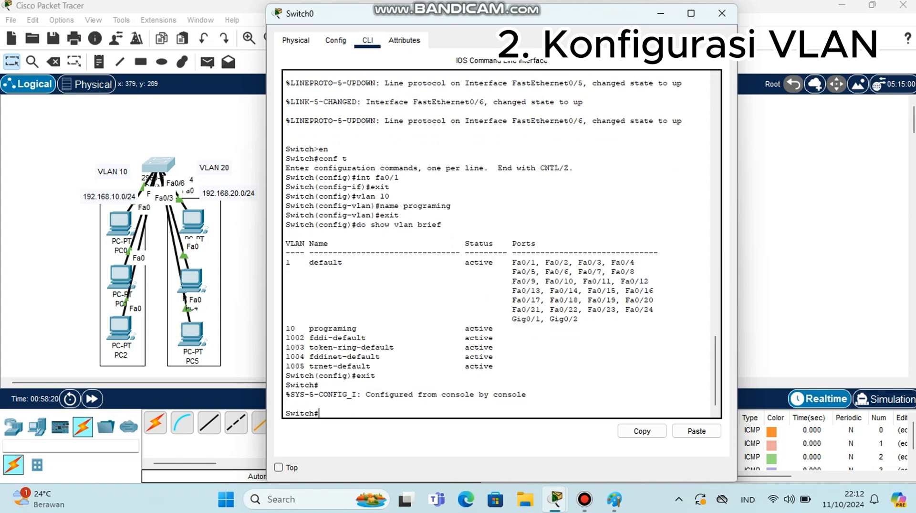
type("conf t")
key("Return")
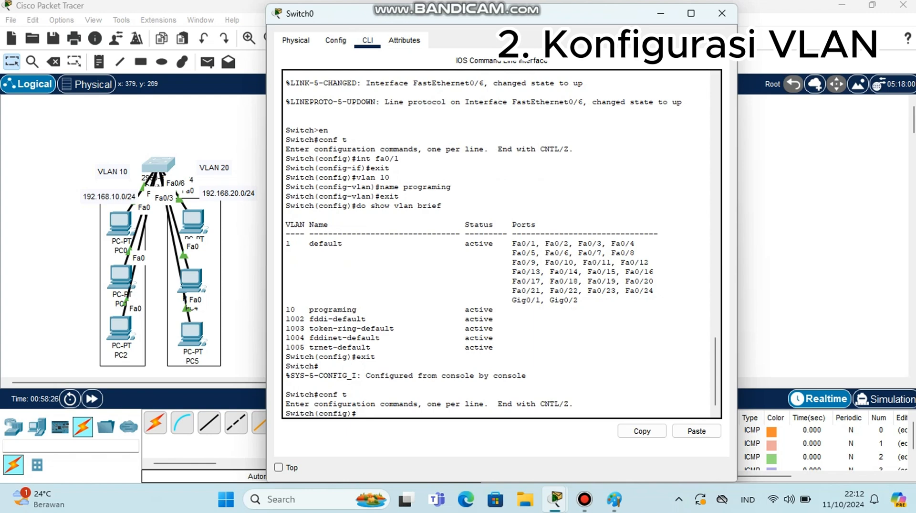
type("int fa0/1")
key("Return")
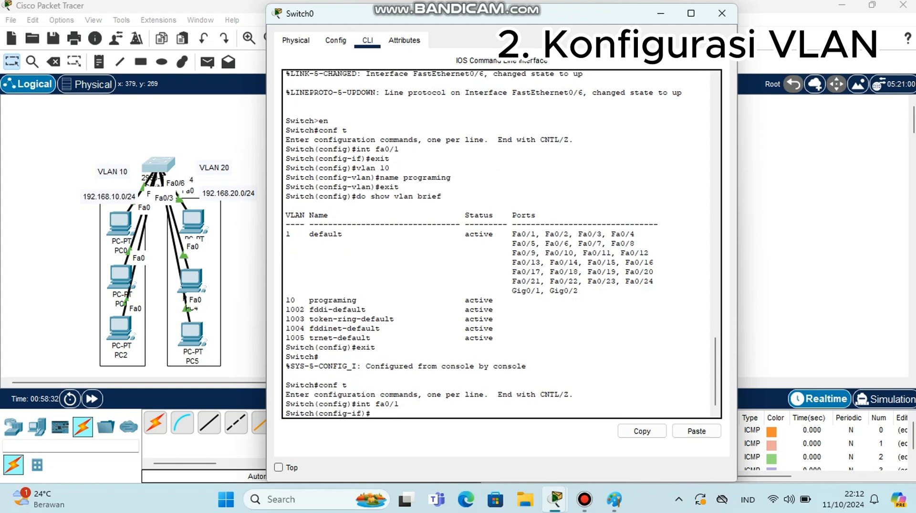
type("switchport mode acces")
key("Return")
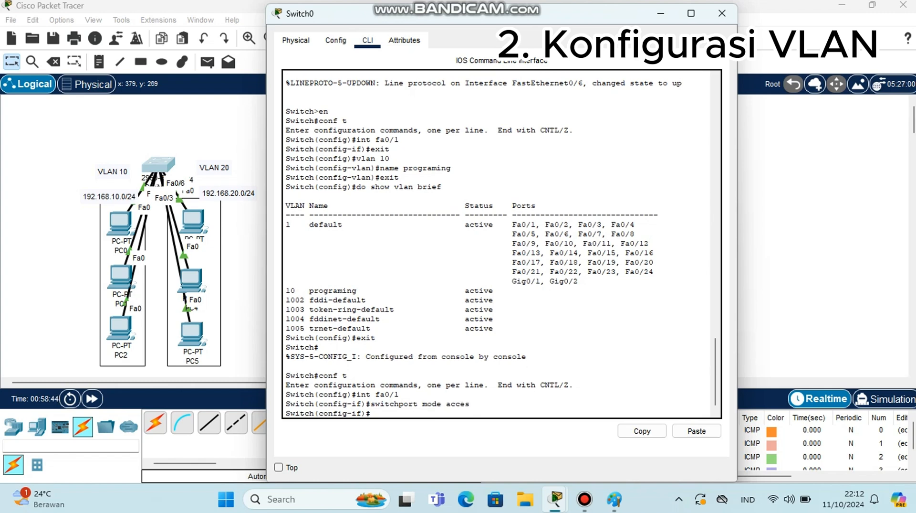
Assign interface fa0/1 to access VLAN 10
type("switchport acces v")
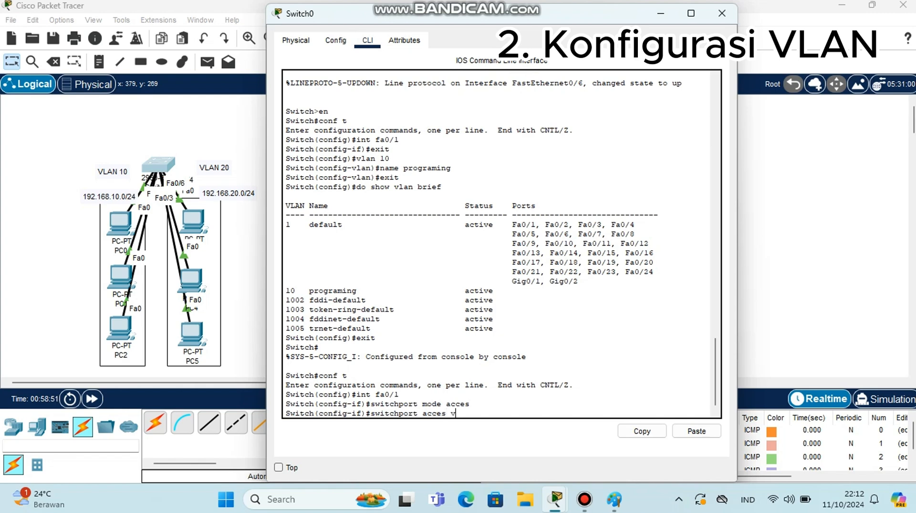
type("lan 10")
key("Return")
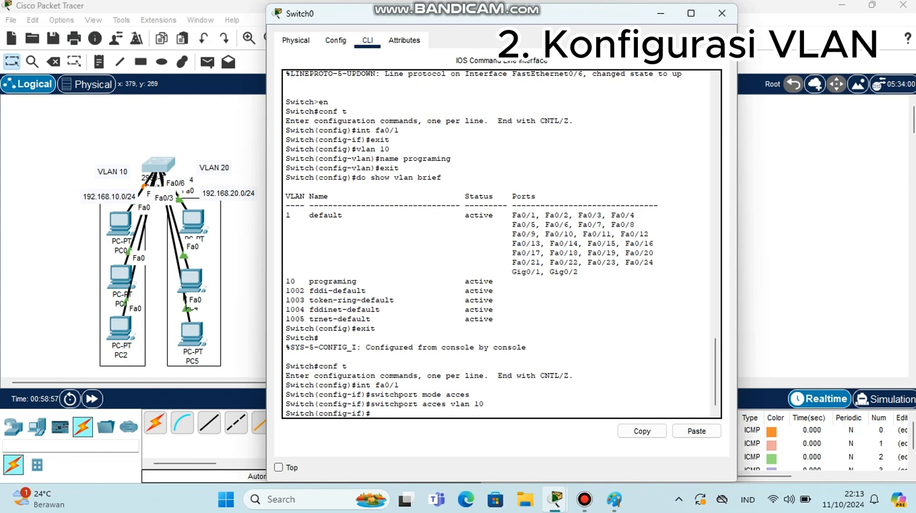
Display the brief VLAN listing to check which VLAN port Fa0/1 belongs to
type("do show vlan brief")
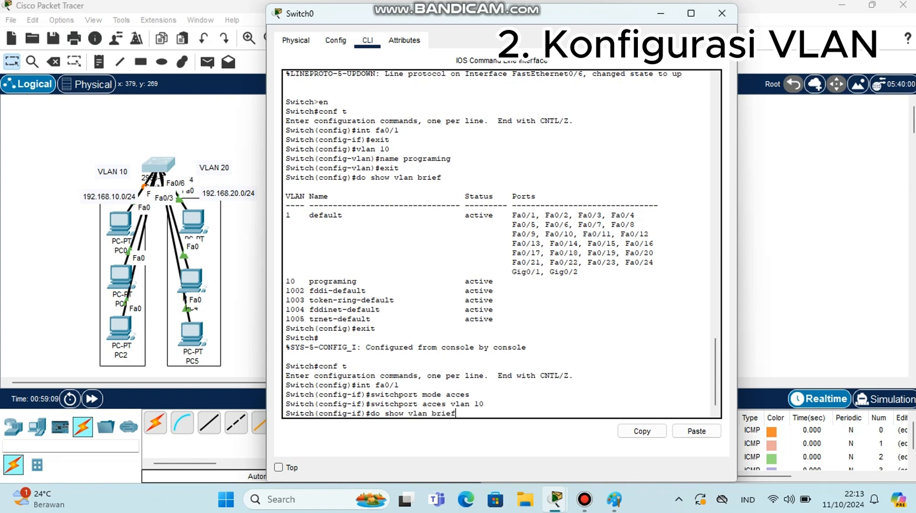
key("Return")
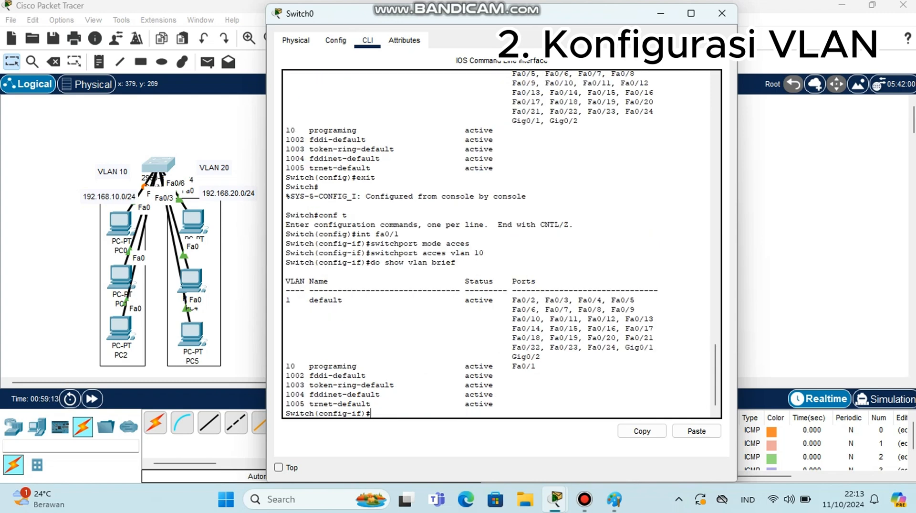
left_click_drag(512, 366, 536, 365)
left_click(372, 413)
Leave fa0/1 and set interface fa0/2 to switchport access mode
type("exit")
key("Return")
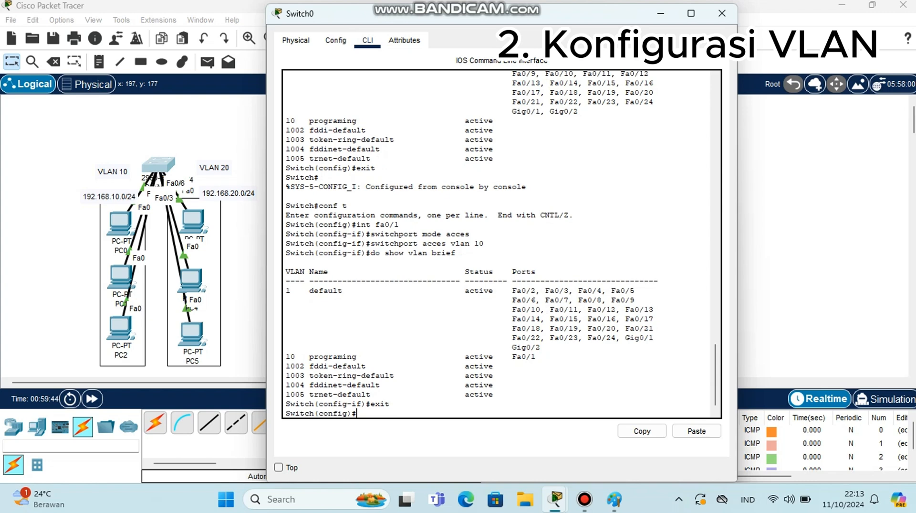
type("int fa0/2")
key("Return")
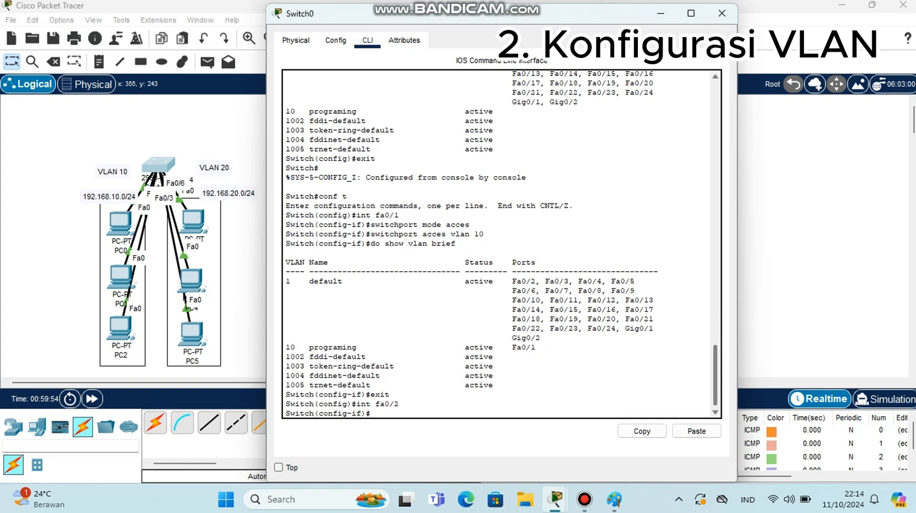
type("switchport mode acces")
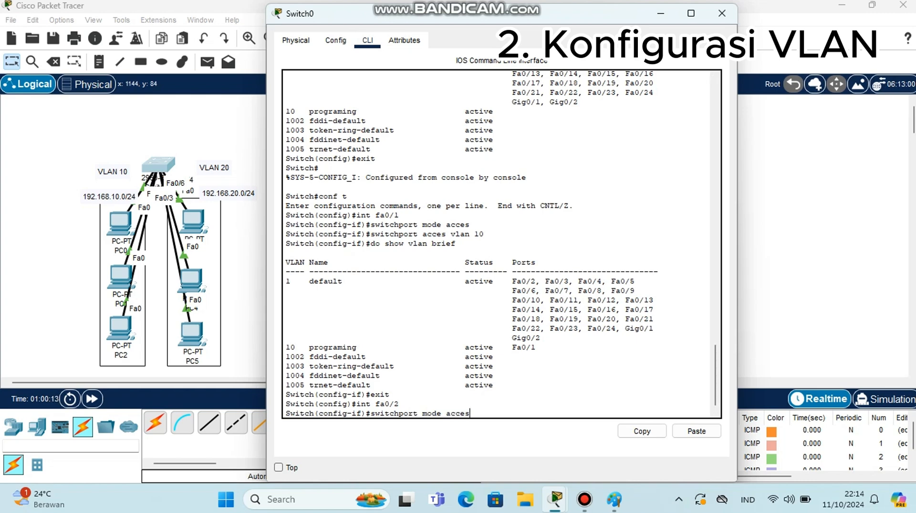
key("Return")
Assign interface fa0/2 to access VLAN 10
type("sw")
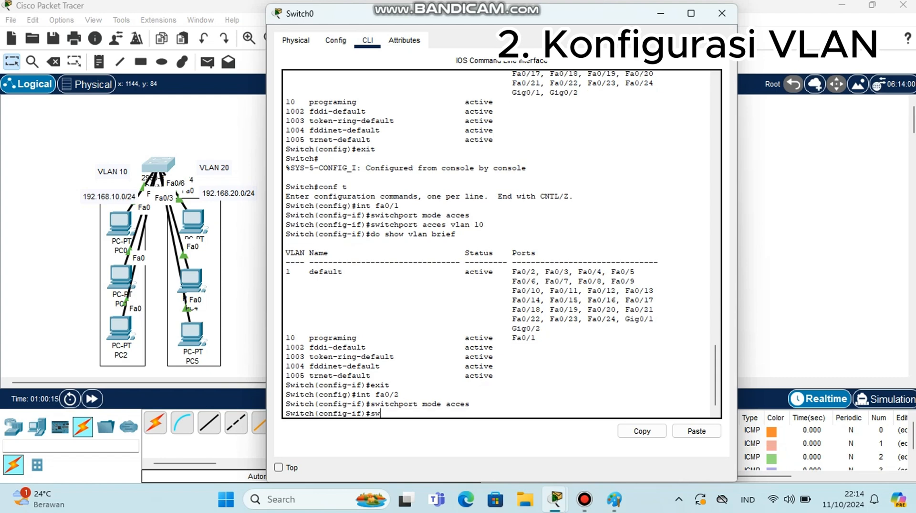
type("itchpoe")
key("BackSpace")
type("rt")
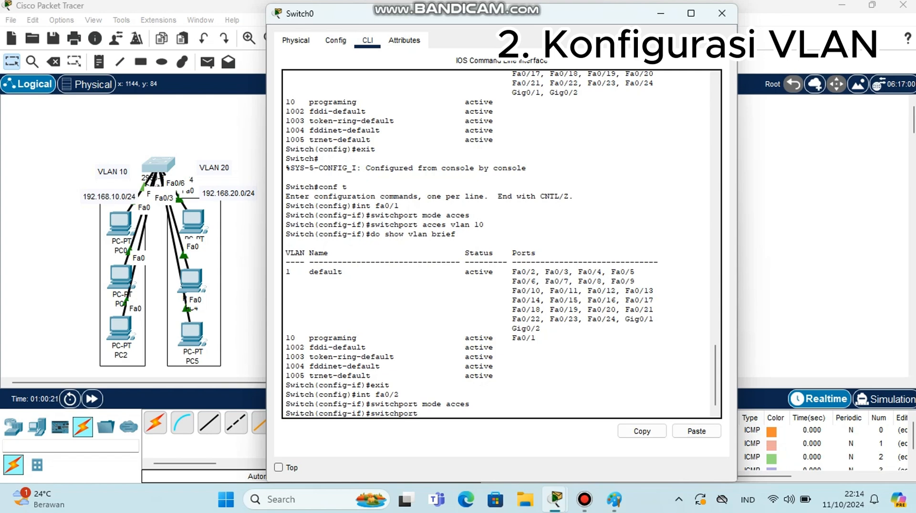
type(" acces vla")
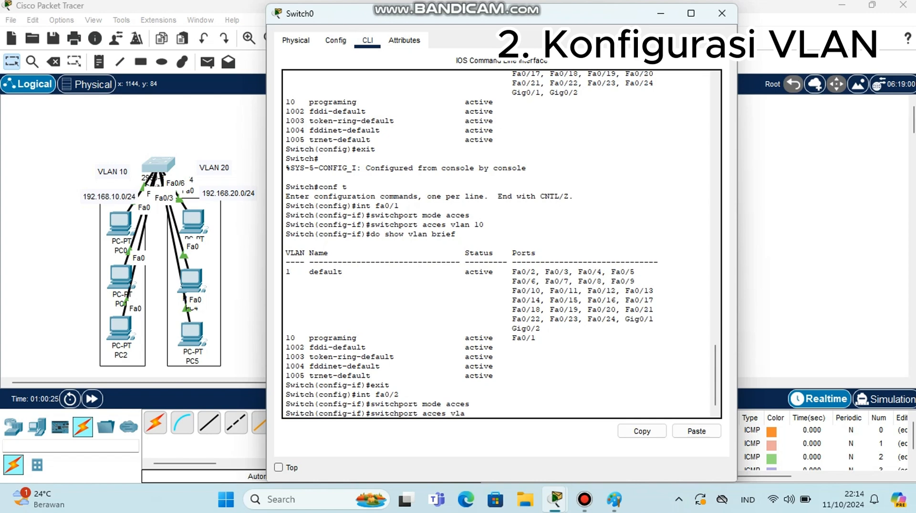
type("n 10")
key("Return")
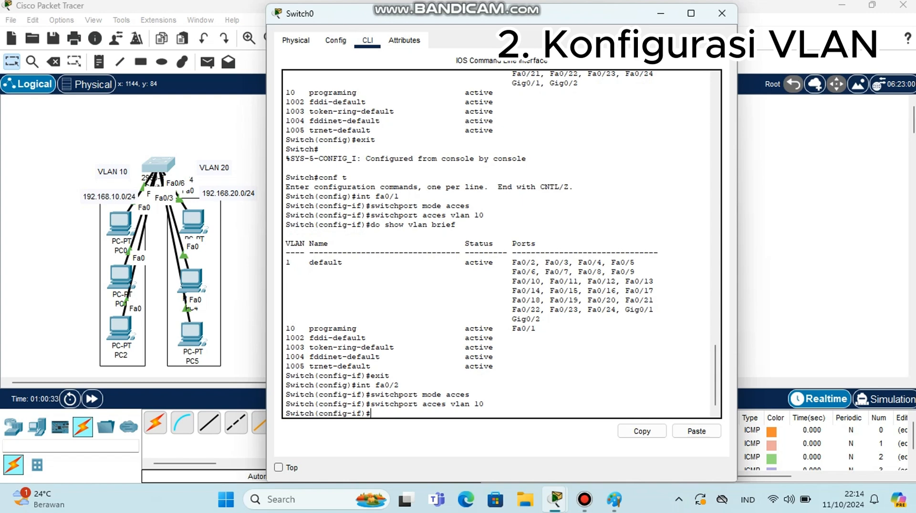
Leave fa0/2 and set interface fa0/3 to switchport access mode
type("exit")
key("Return")
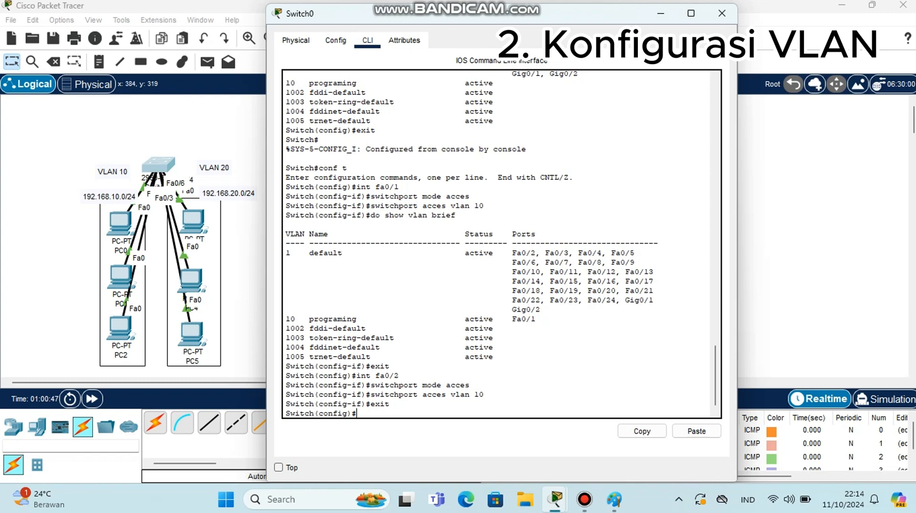
type("int fa0/3")
key("Return")
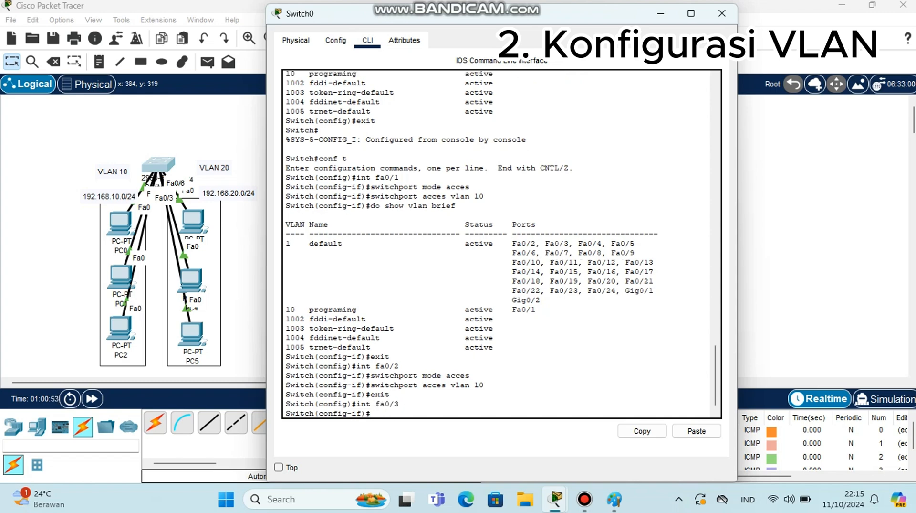
type("switchport mode acces")
key("Return")
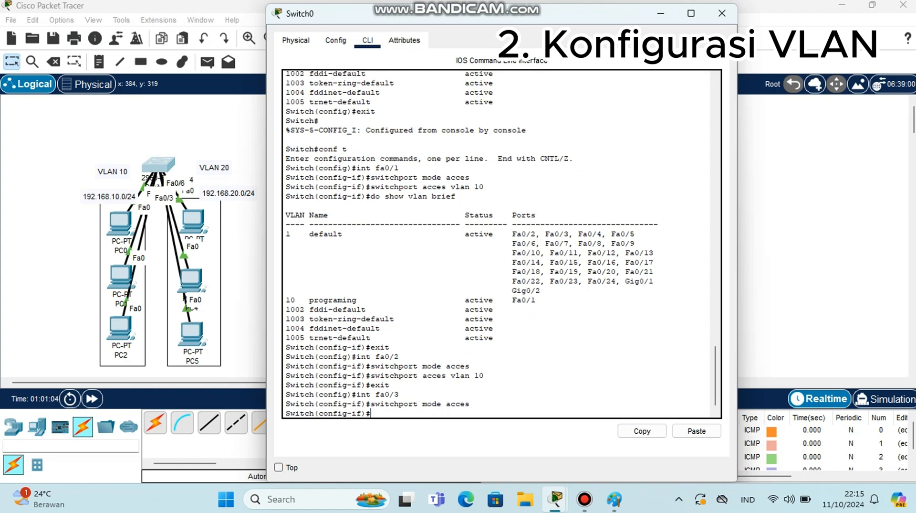
Assign interface fa0/3 to access VLAN 10
type("switchport acces")
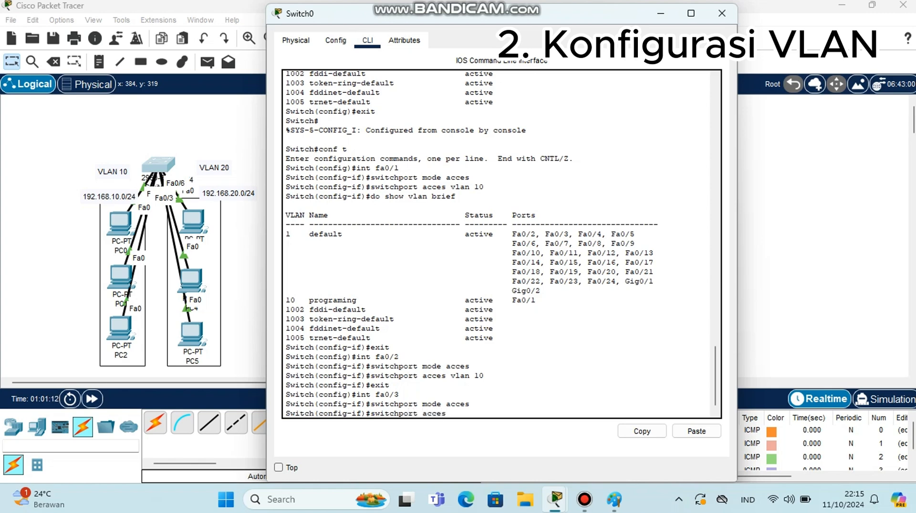
type(" vlan 10")
key("Return")
Display the brief VLAN listing to verify the port assignments of the programing VLAN
type("d")
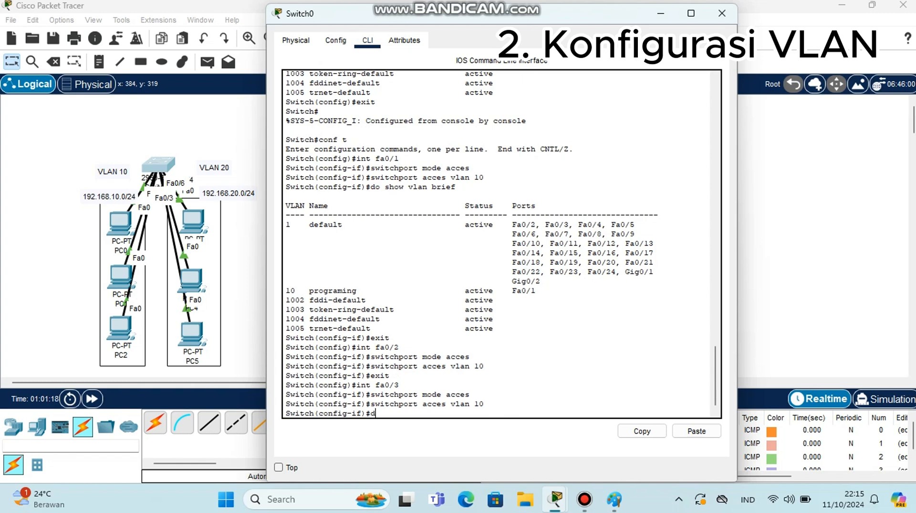
type("o show vlab")
key("BackSpace")
type("n bre")
key("BackSpace")
type("ief")
key("Return")
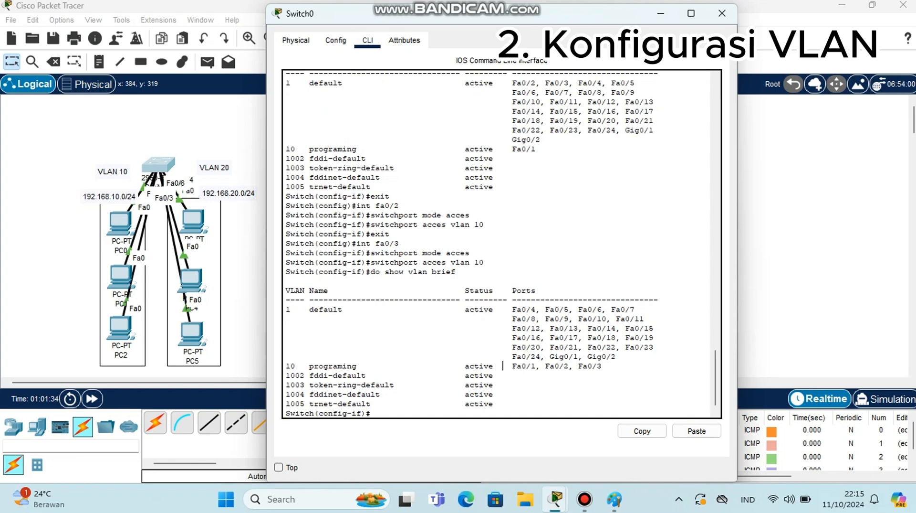
Highlight the port list of the programing VLAN in the brief VLAN output
left_click_drag(502, 365, 602, 366)
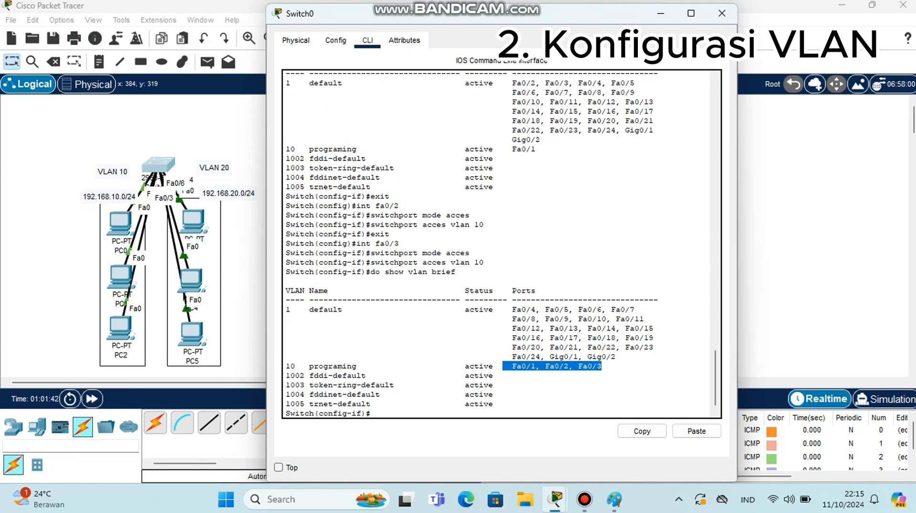
left_click_drag(305, 366, 408, 356)
left_click(409, 357)
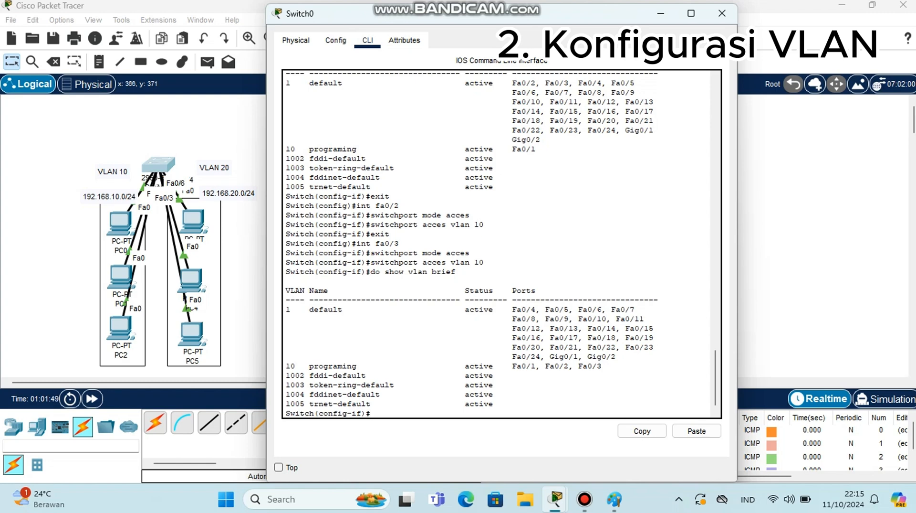
Leave interface configuration and create VLAN 20 named rima
type("exit")
key("Return")
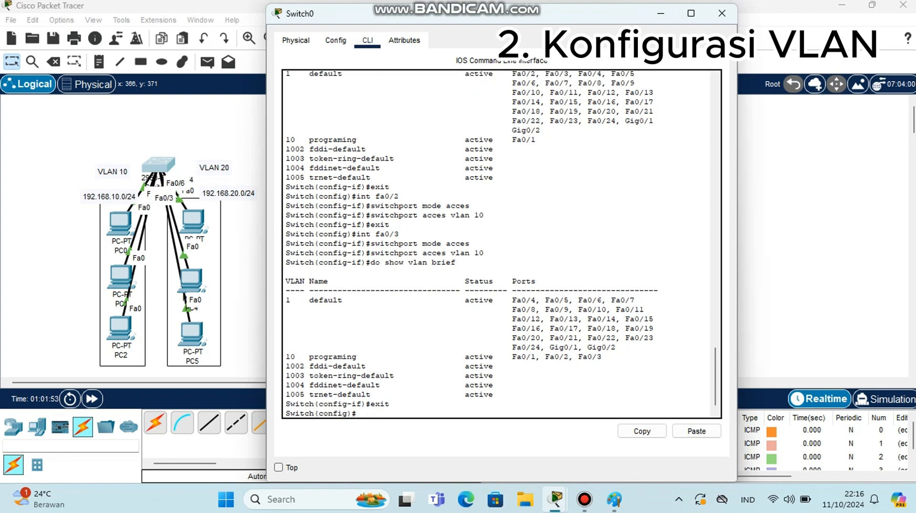
type("vlan 20")
key("Return")
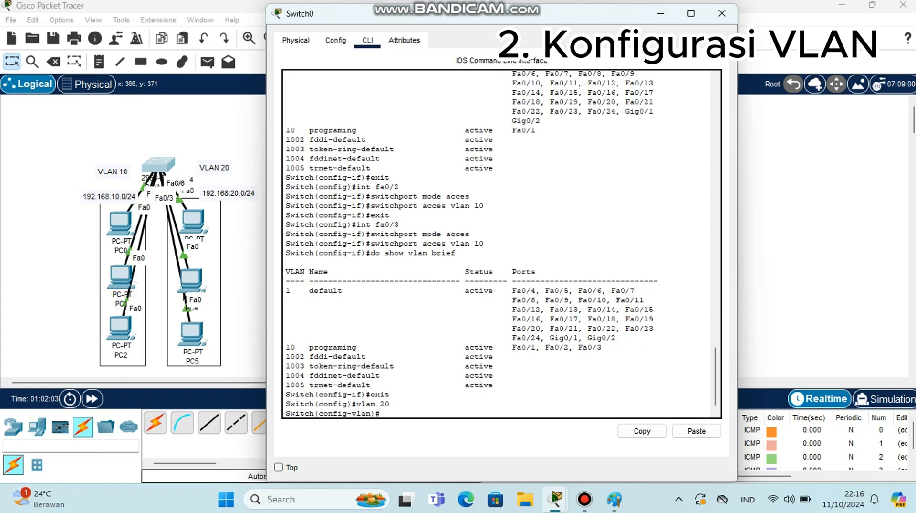
type("name rima")
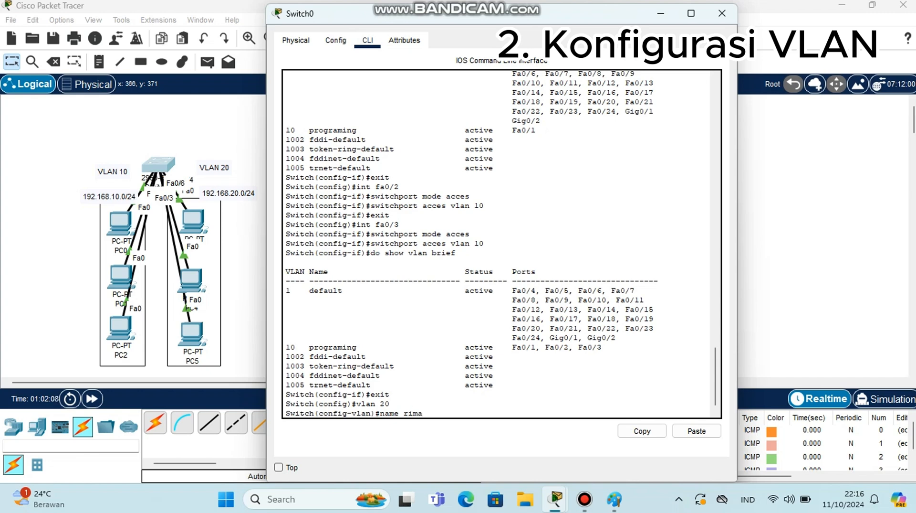
key("Return")
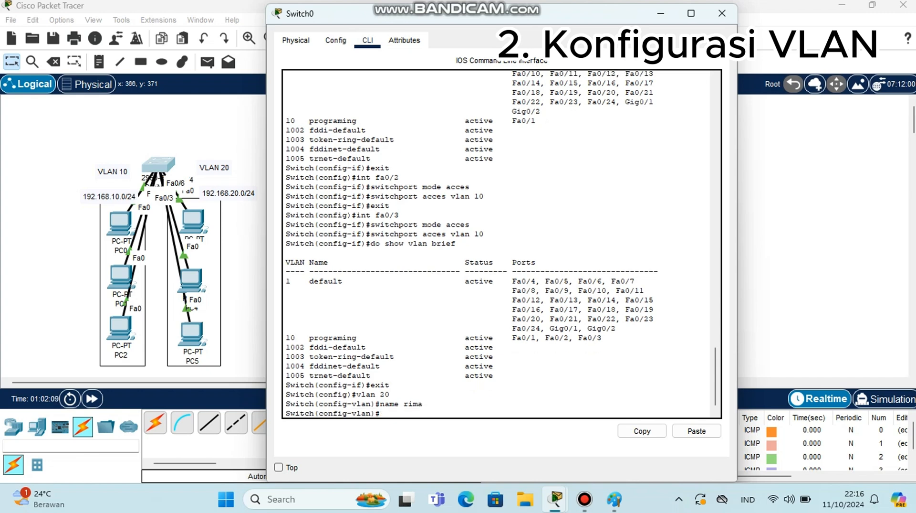
Leave VLAN configuration and select the interface range fa0/4-6
type("exit")
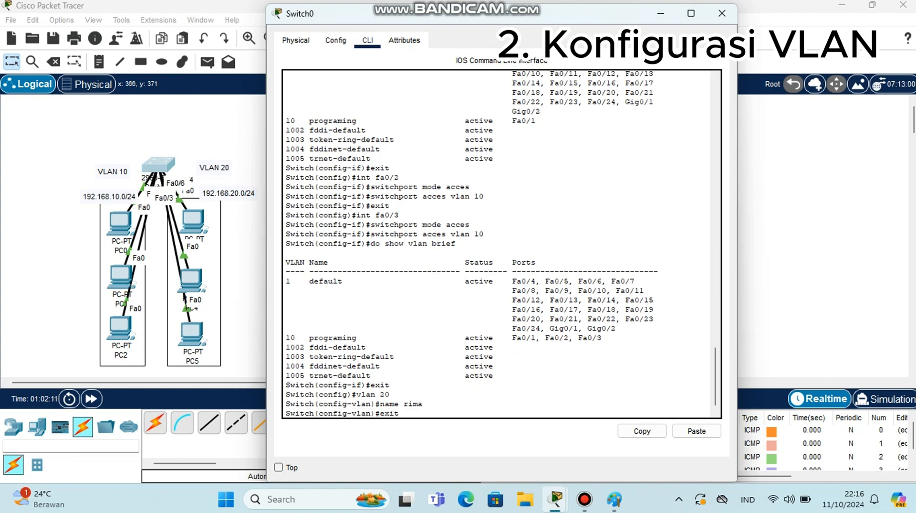
key("Return")
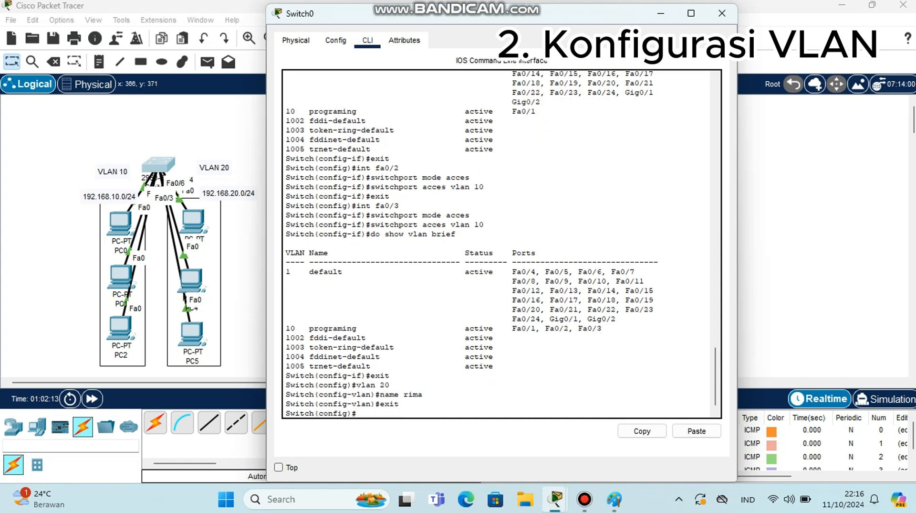
type("int range fa0/")
type("4-")
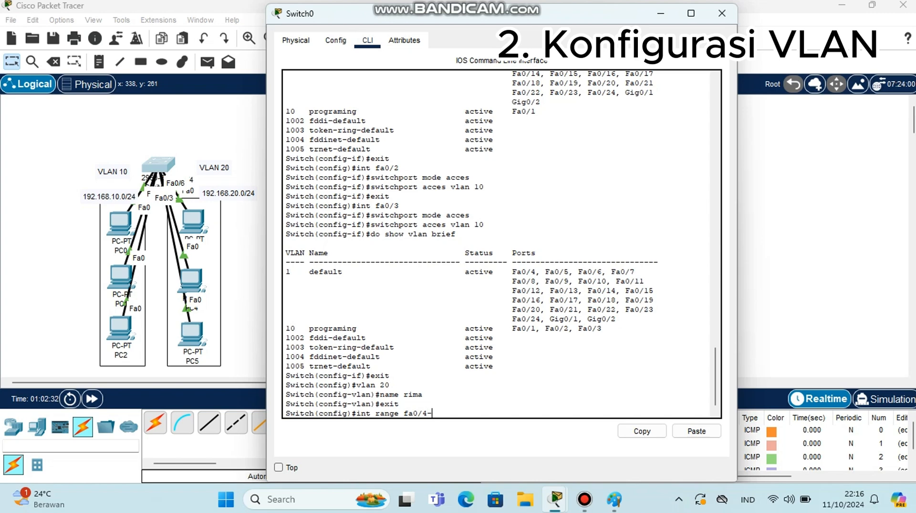
type("6")
key("Return")
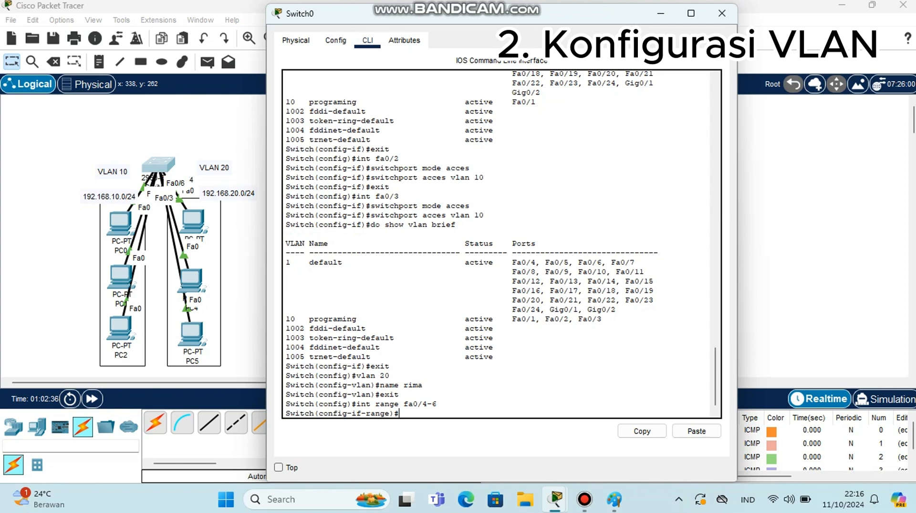
Set the interface range fa0/4-6 to switchport access mode
type("switchport mode")
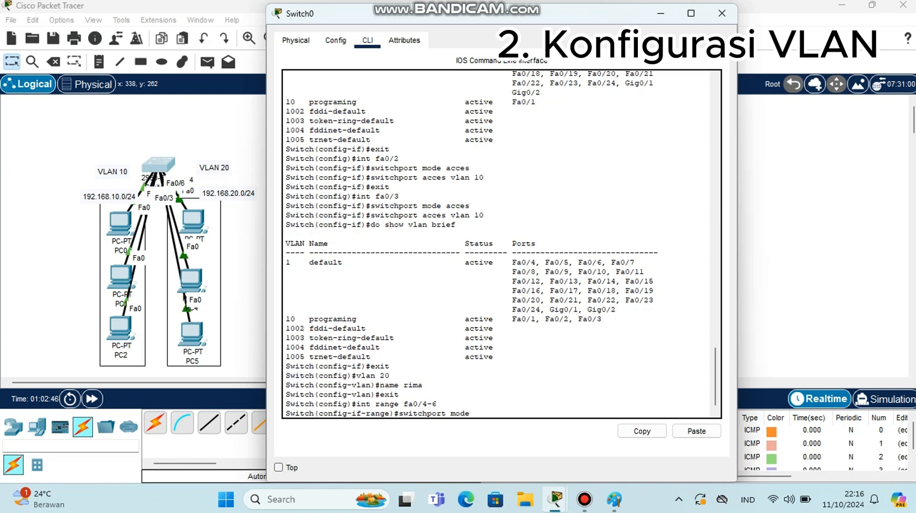
type(" accea")
key("BackSpace")
type("s")
key("Return")
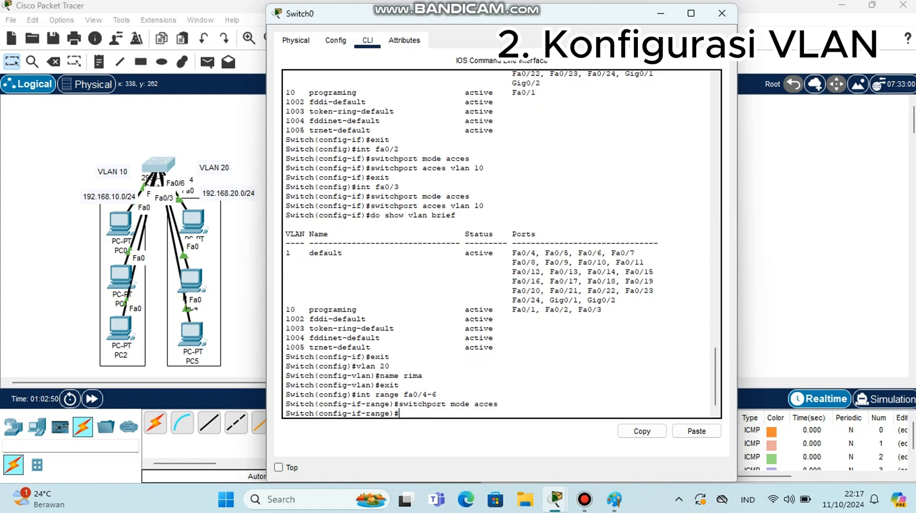
Assign the interface range fa0/4-6 to access VLAN 20
type("switchport acces vla")
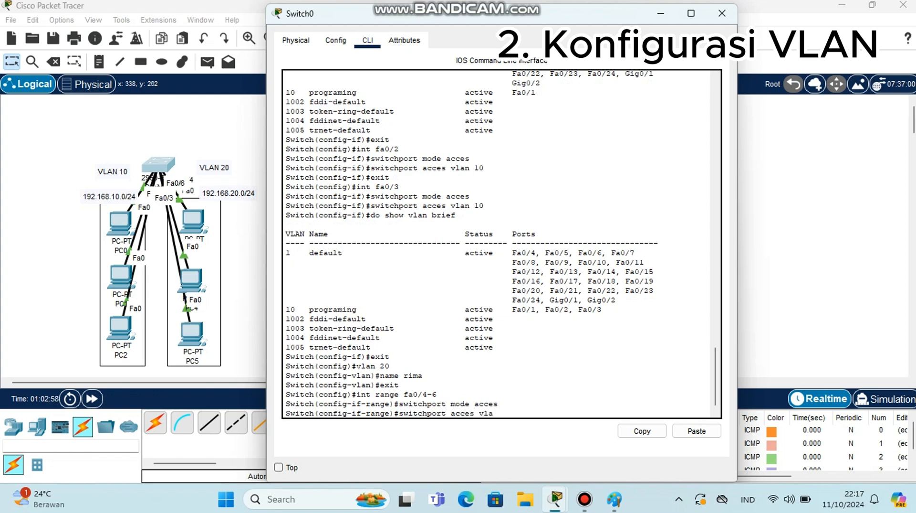
type("n 20")
key("Return")
Display the brief VLAN listing to verify the ports of VLANs 10 and 20
type("d")
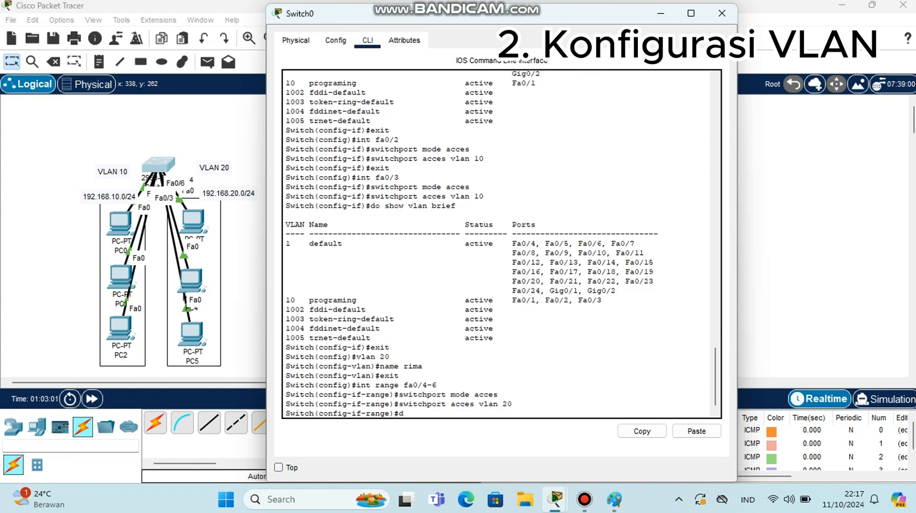
type("o show vlan brief")
key("Return")
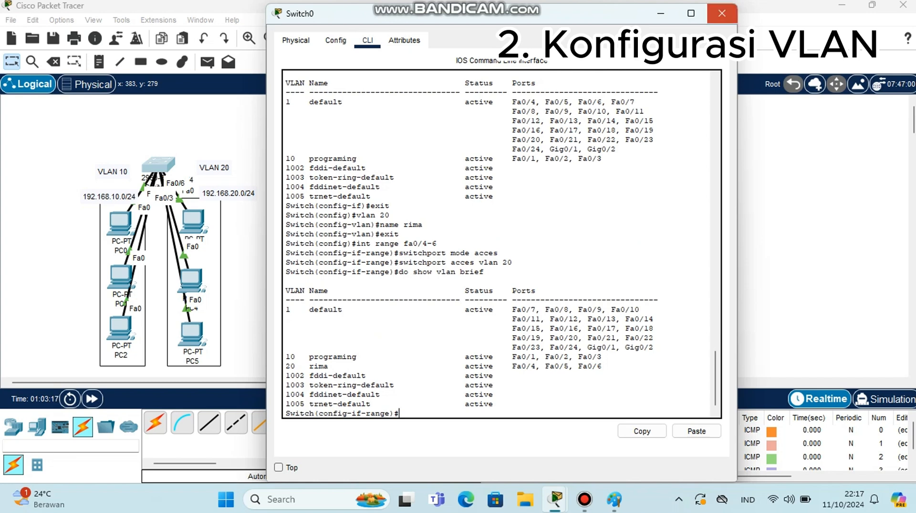
Close the switch window and delete the existing PDUs from the scenario list
left_click(722, 13)
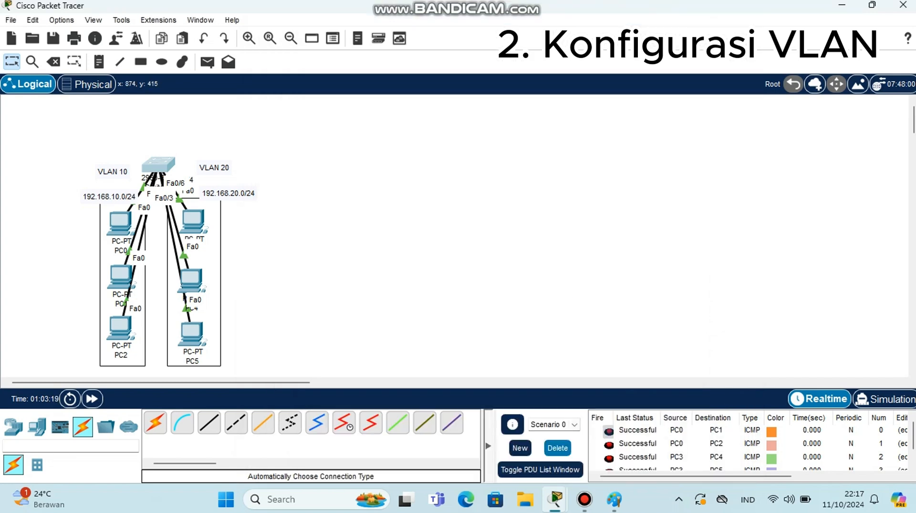
left_click(557, 448)
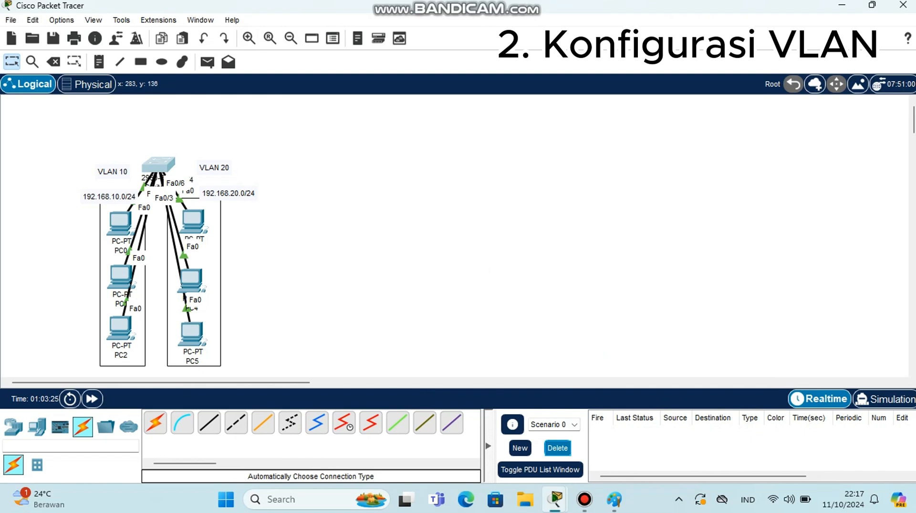
Send simple PDUs from PC0 to PC1 and from PC0 to PC2
left_click(207, 61)
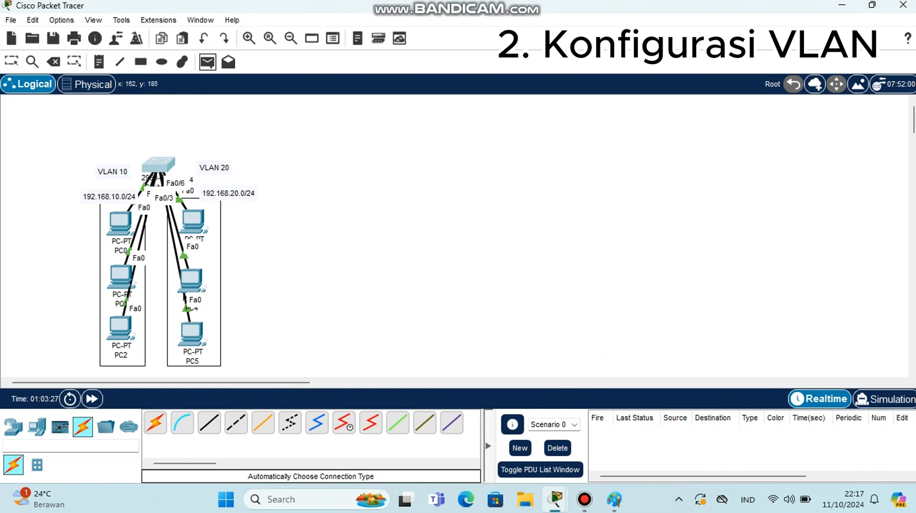
left_click(125, 225)
left_click(120, 276)
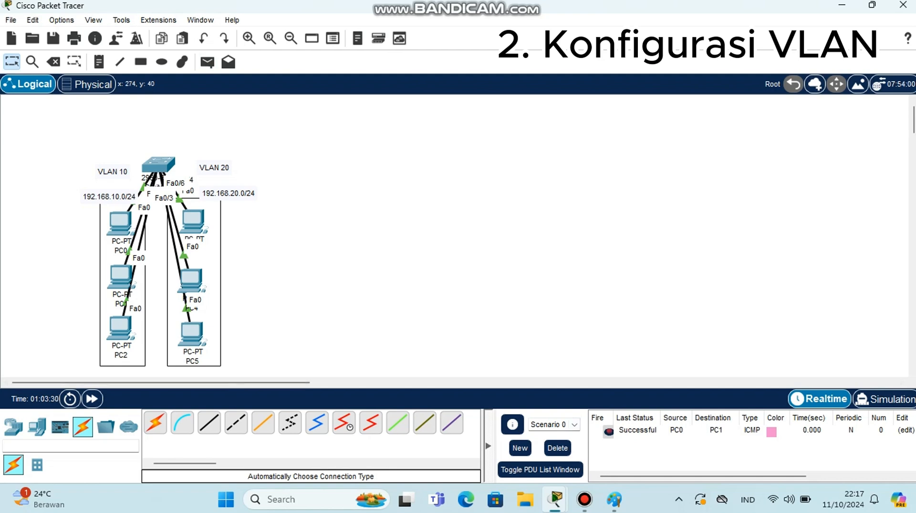
left_click(207, 62)
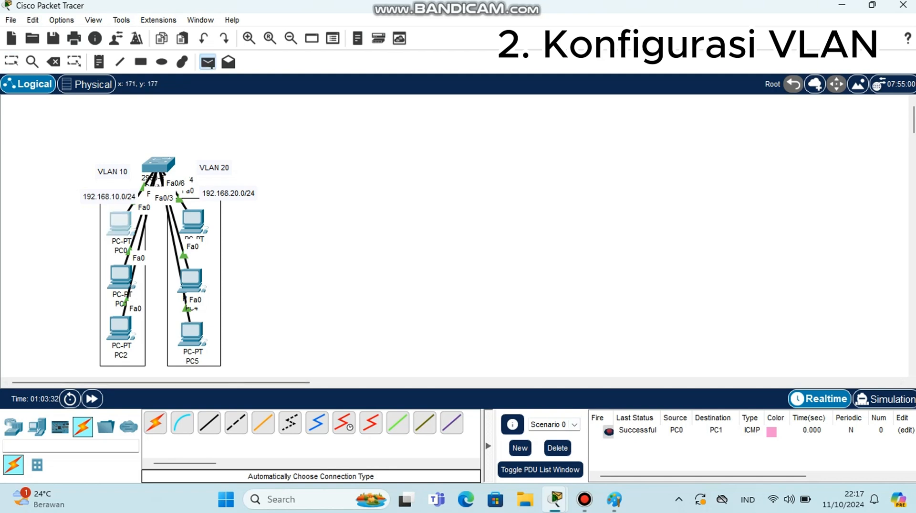
left_click(120, 224)
left_click(120, 328)
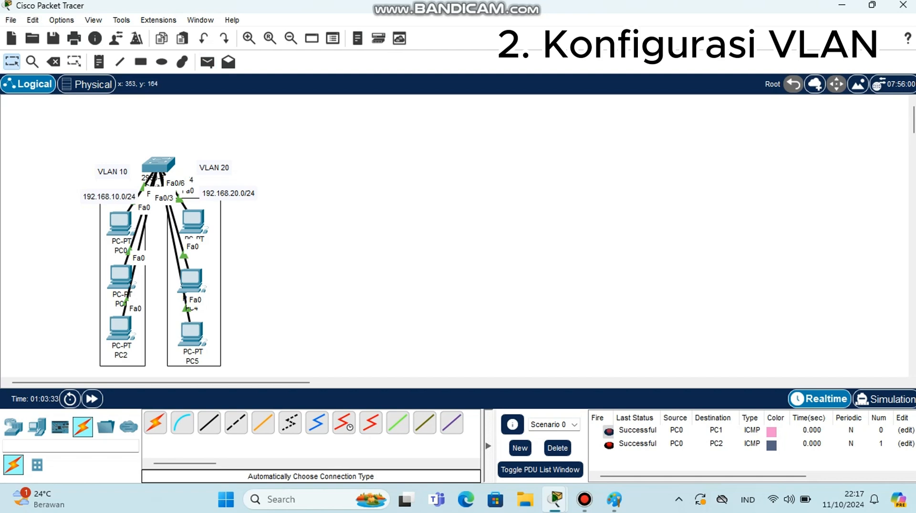
Send simple PDUs from PC3 to PC4 and from PC3 to PC5
left_click(208, 62)
left_click(194, 221)
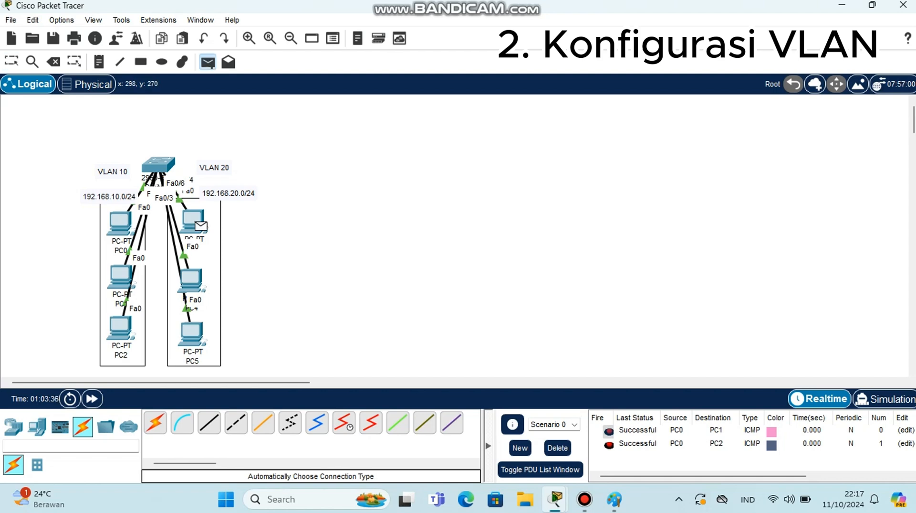
left_click(191, 280)
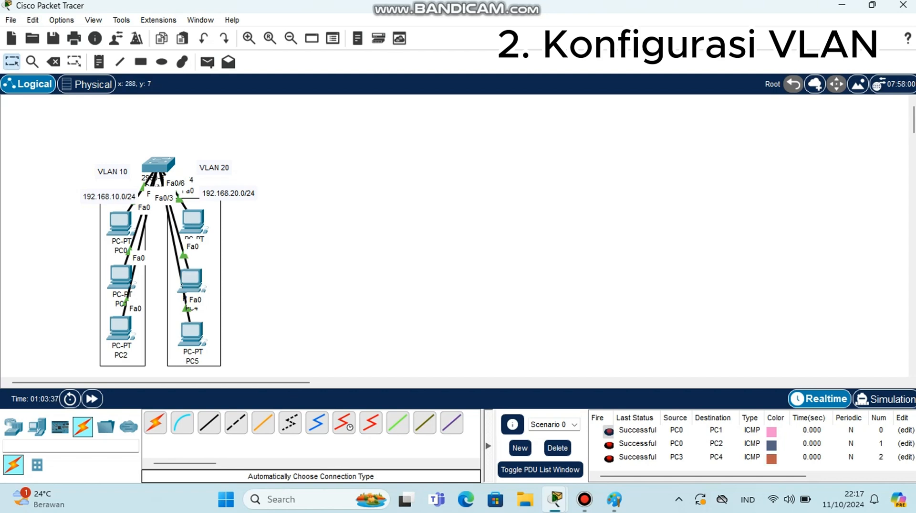
left_click(208, 62)
left_click(194, 220)
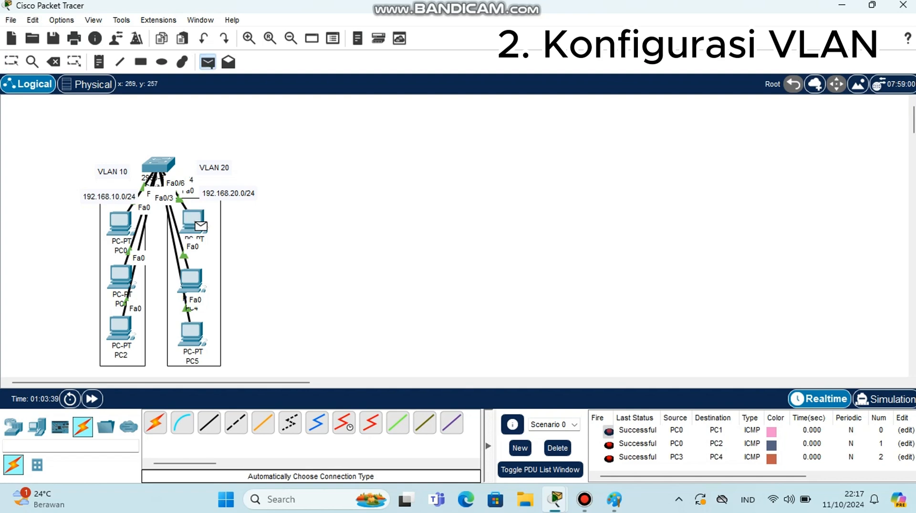
left_click(191, 333)
Switch the workspace to Simulation mode
scroll(716, 440, "down", 1)
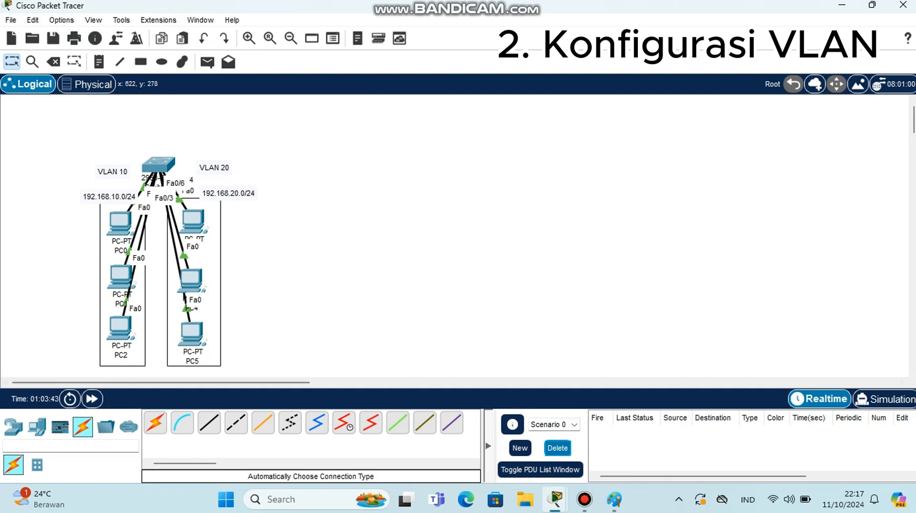
key("p")
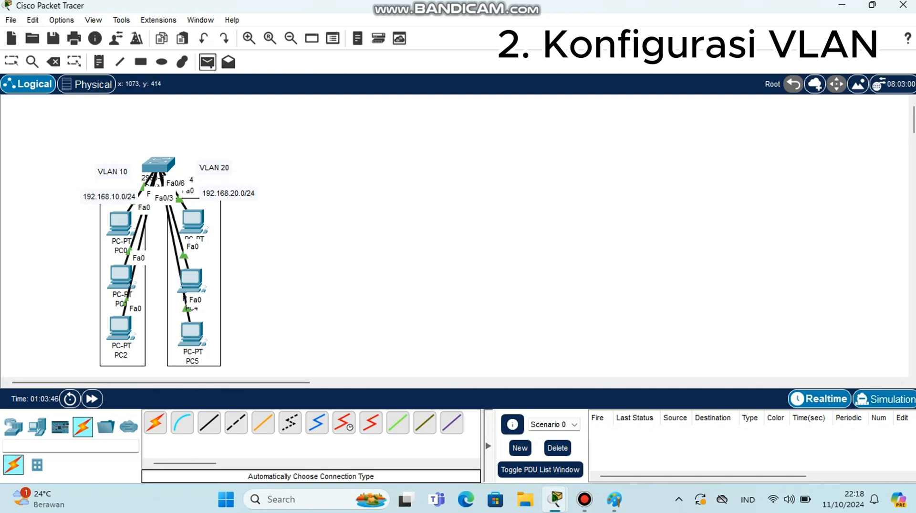
left_click(883, 398)
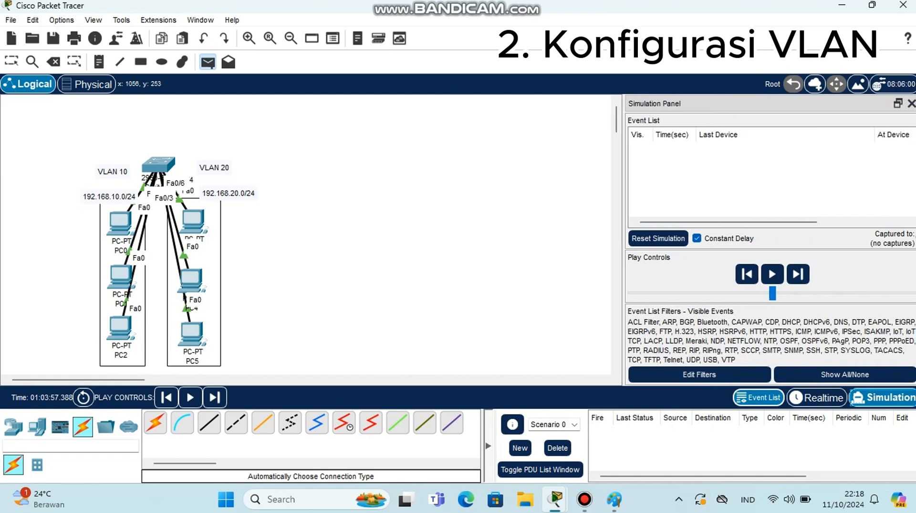
Add two simple PDUs from PC0 to PC1 in simulation mode
left_click(120, 220)
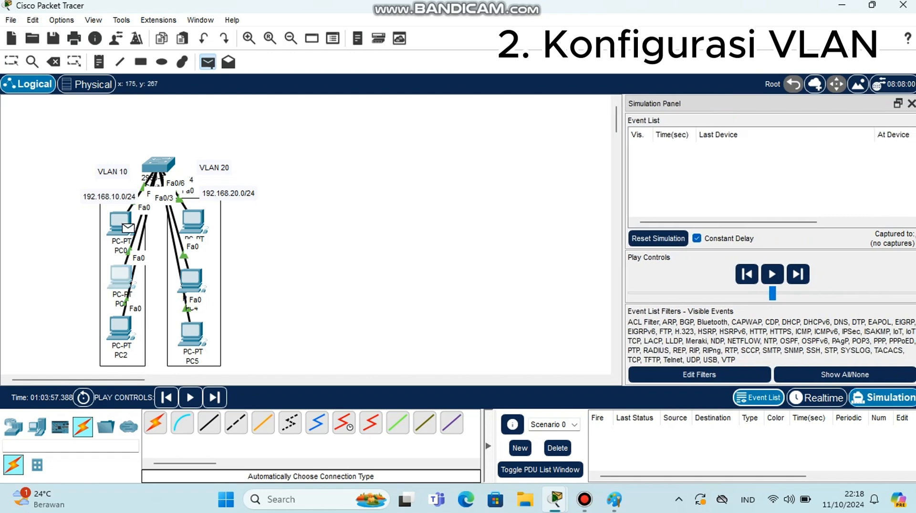
left_click(121, 277)
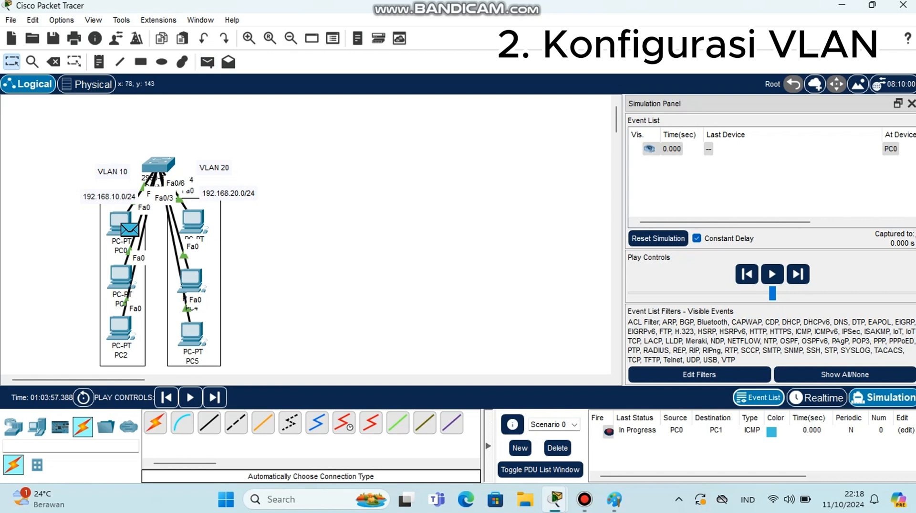
left_click(207, 61)
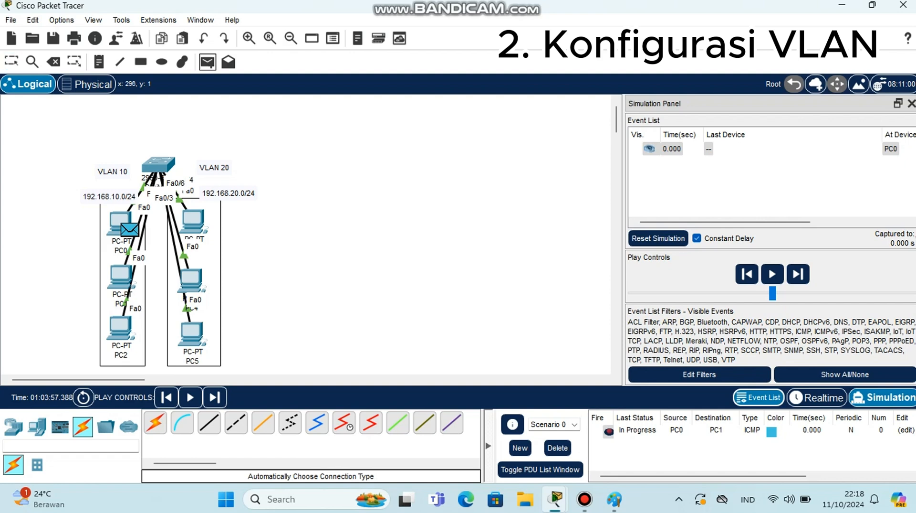
left_click(120, 222)
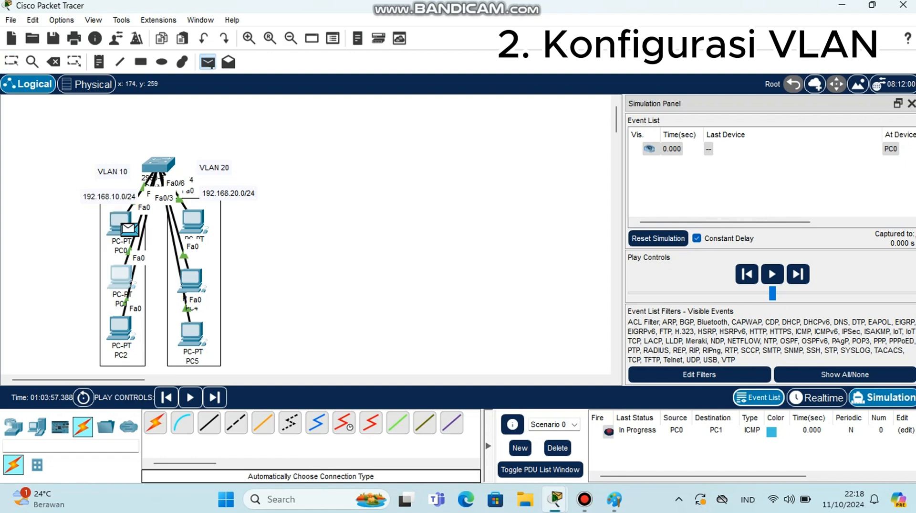
left_click(121, 276)
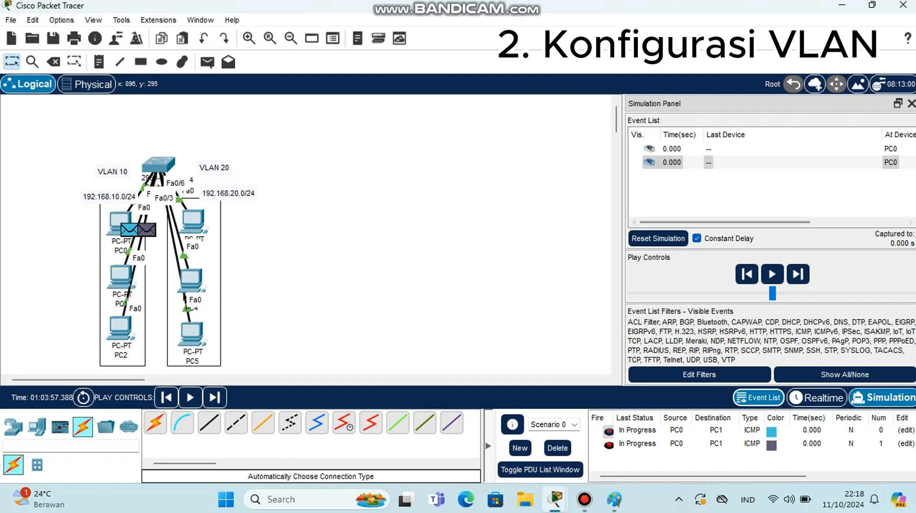
Step the simulation forward repeatedly to trace the PDUs between PC0, Switch0 and PC1
left_click_drag(754, 222, 849, 222)
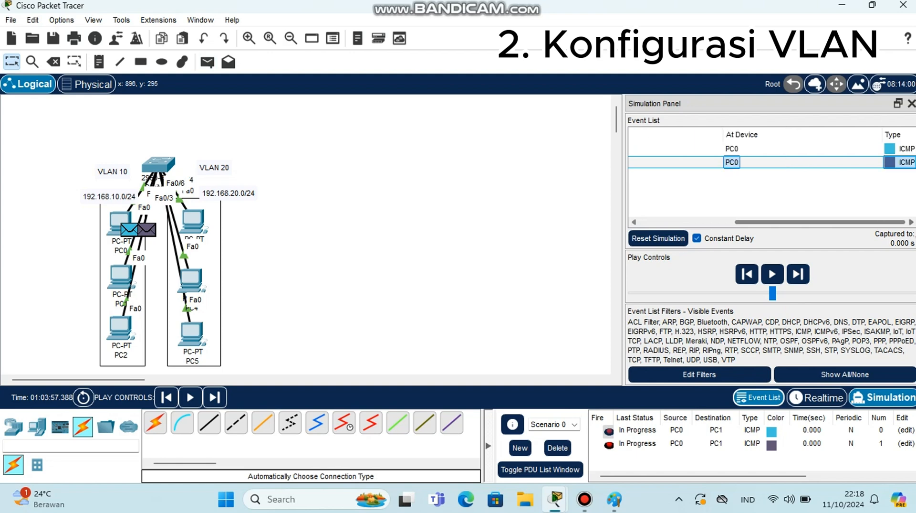
left_click(798, 274)
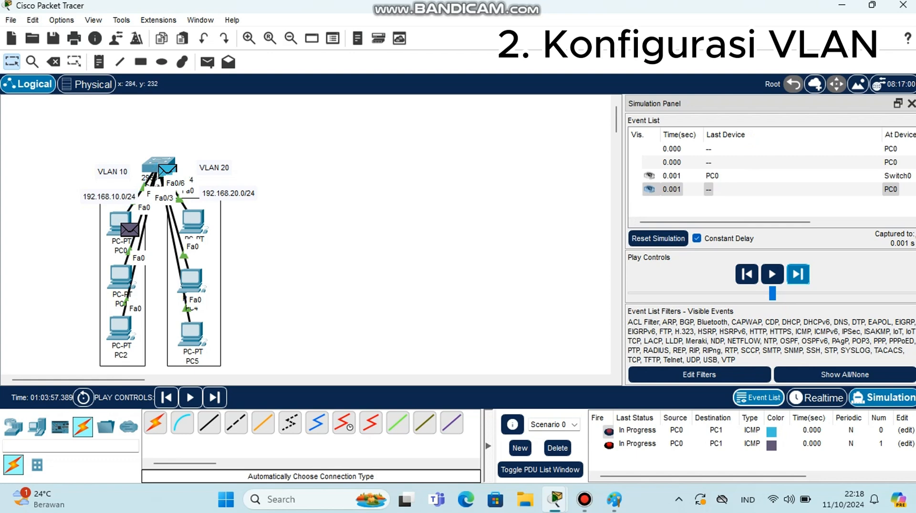
left_click(798, 274)
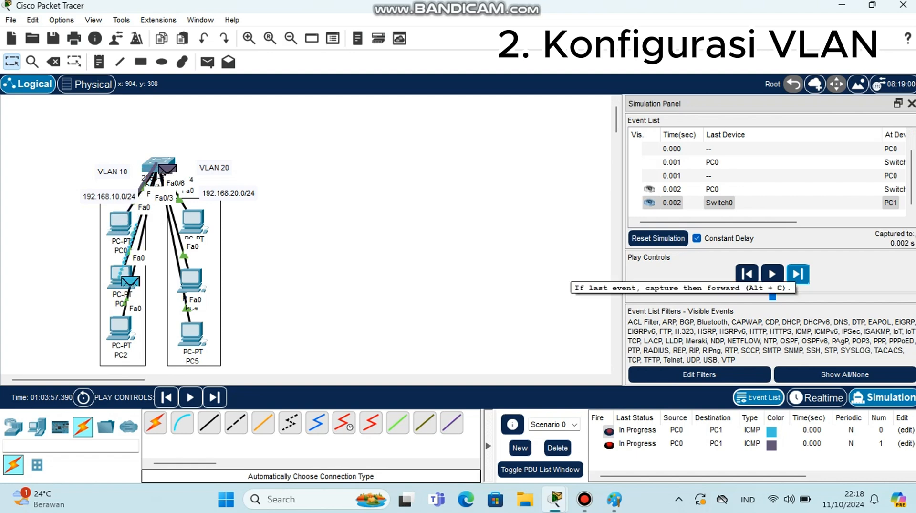
left_click(798, 273)
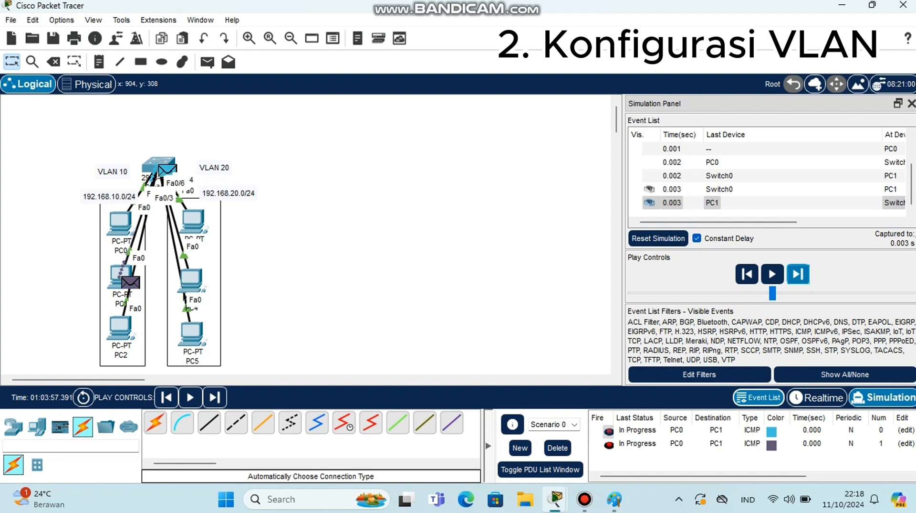
left_click(798, 273)
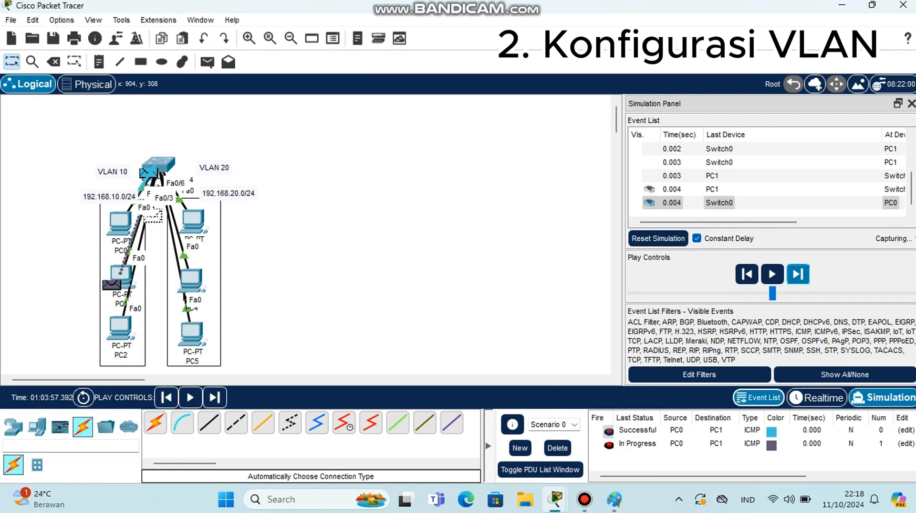
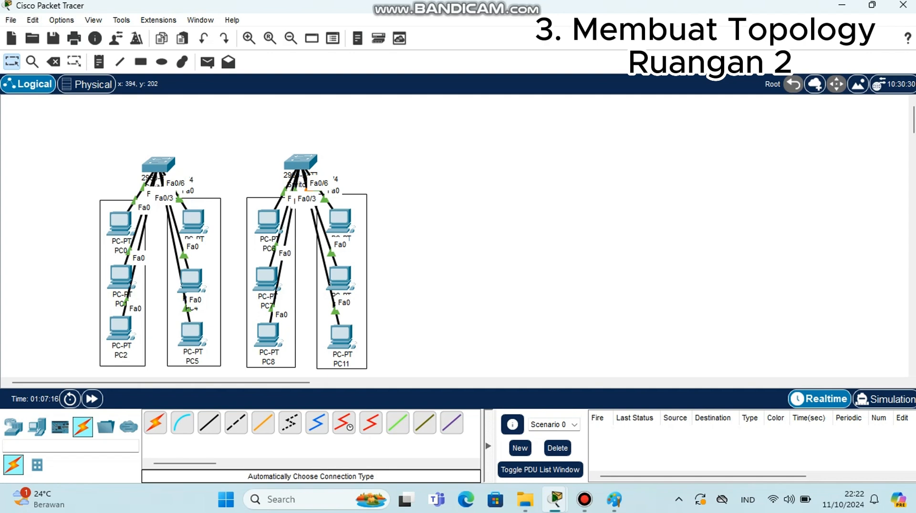
Set PC6's static IPv4 address to 192.168.10.4 in its IP Configuration and close the window
mouse_move(270, 229)
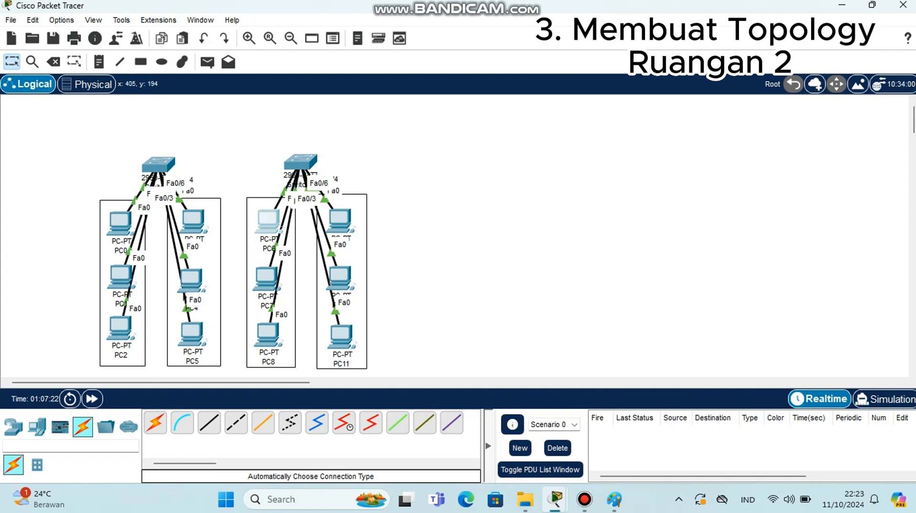
left_click(268, 221)
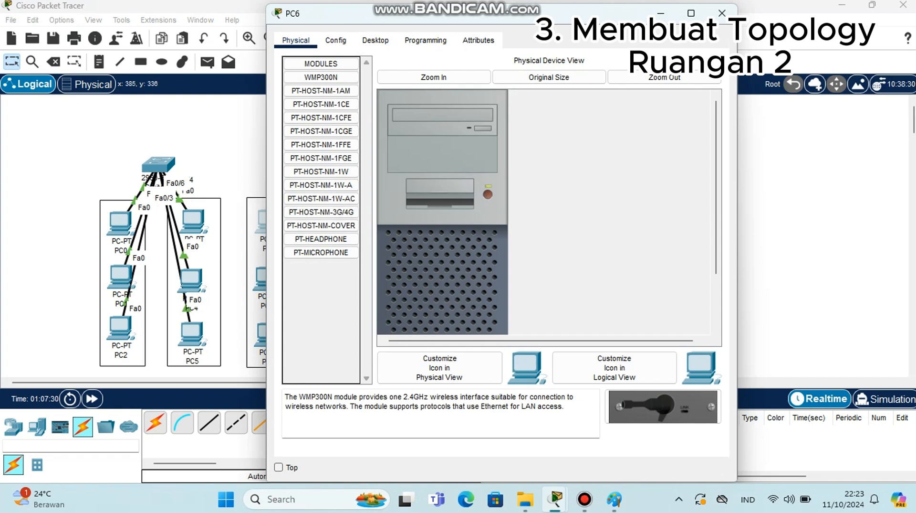
left_click(376, 40)
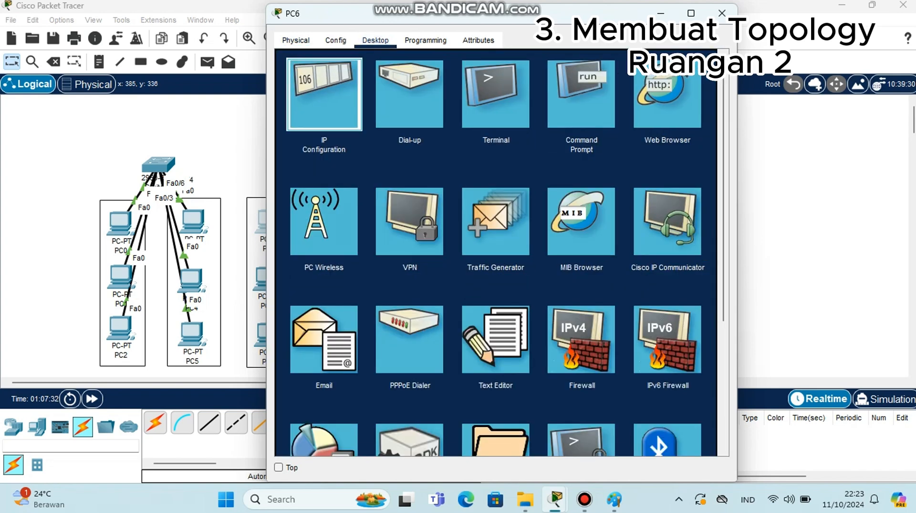
left_click(324, 94)
left_click(501, 134)
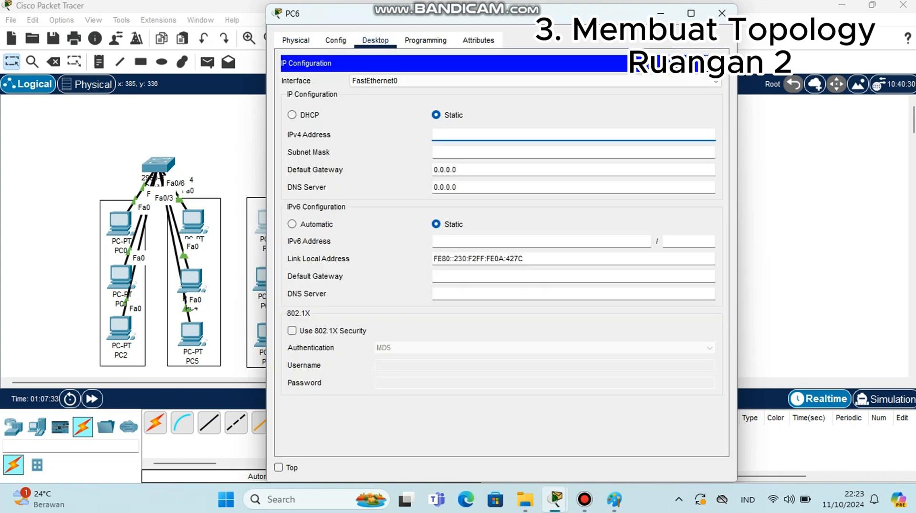
type("192.168.10.4")
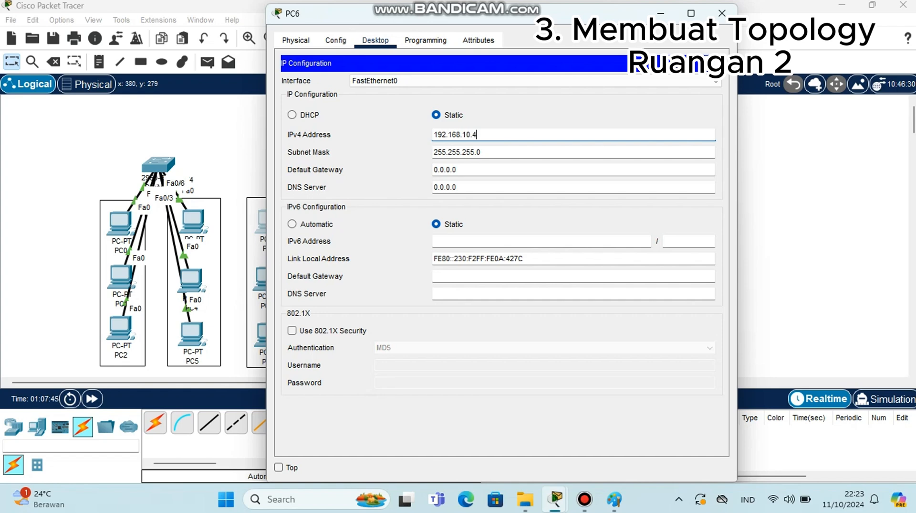
left_click(661, 13)
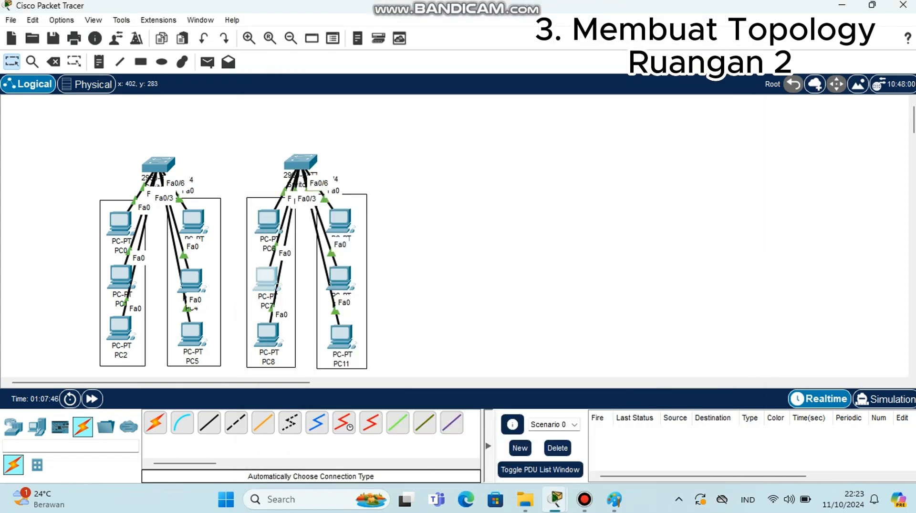
Set PC7's static IPv4 address to 192.168.10.5 in its IP Configuration
left_click(266, 277)
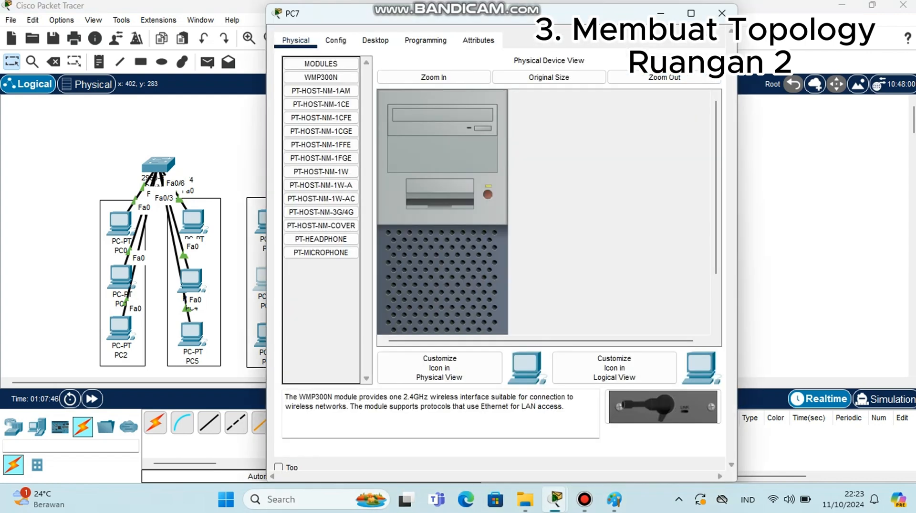
left_click(376, 40)
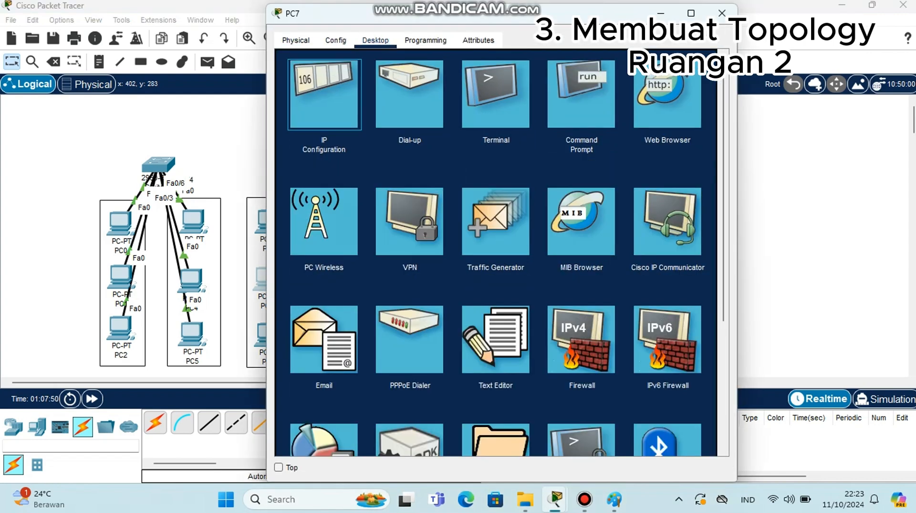
left_click(324, 94)
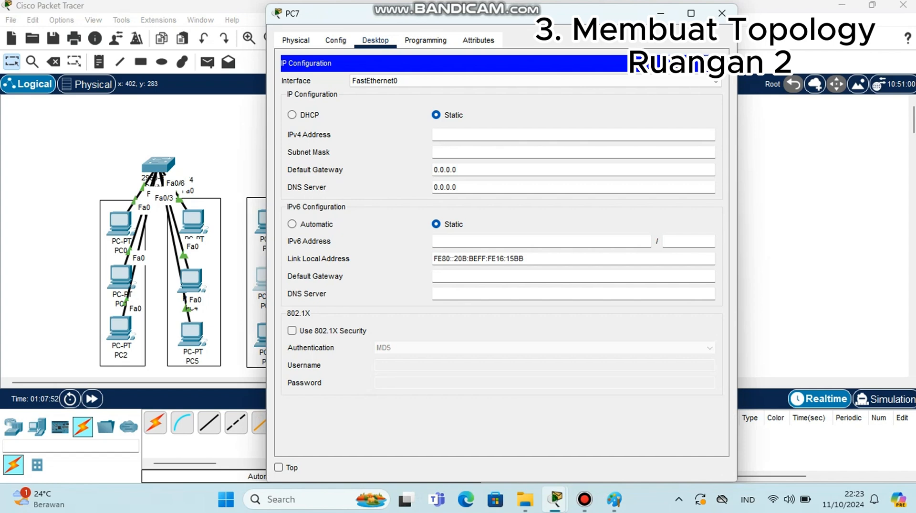
type("1")
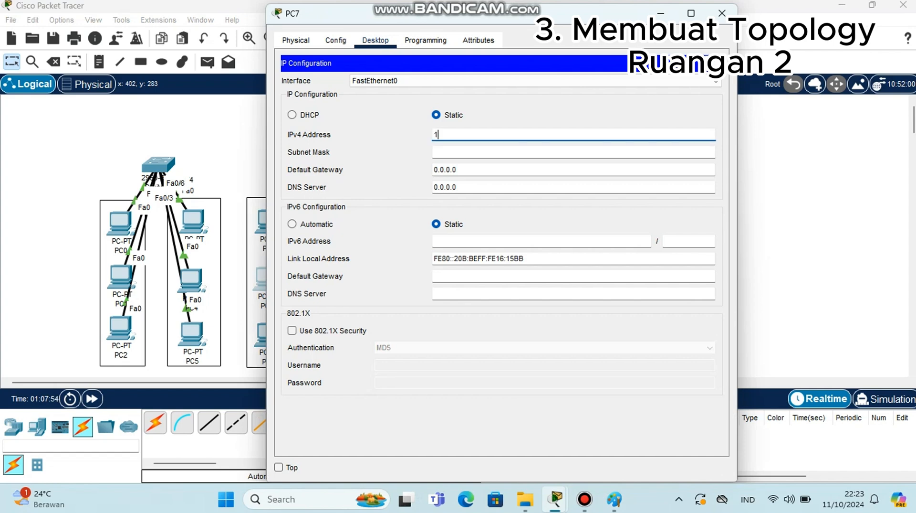
type("92.168.10.5")
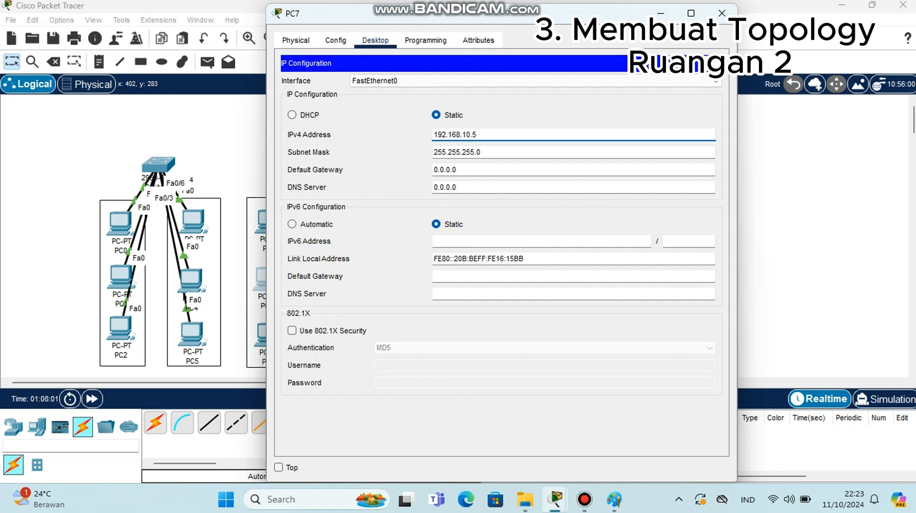
left_click_drag(430, 13, 483, 13)
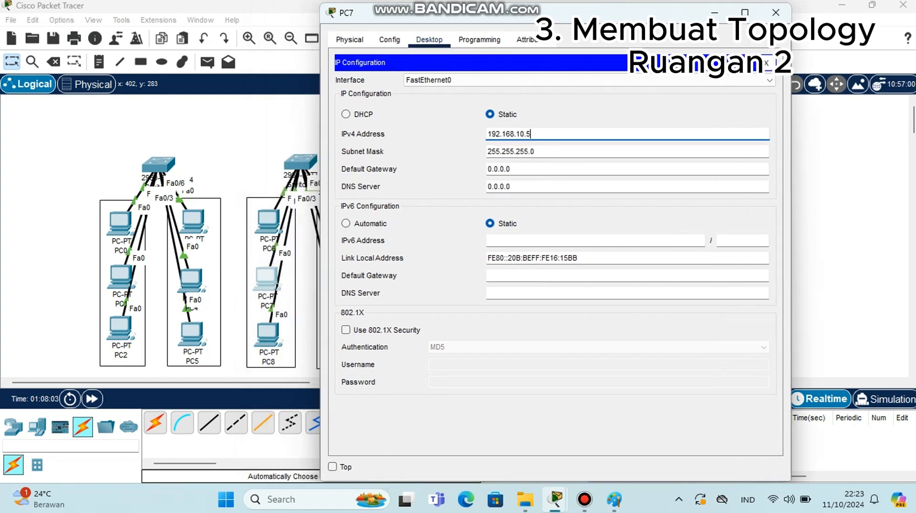
Set PC8's static IPv4 address to 192.168.10.6 in its IP Configuration and close the window
left_click(270, 338)
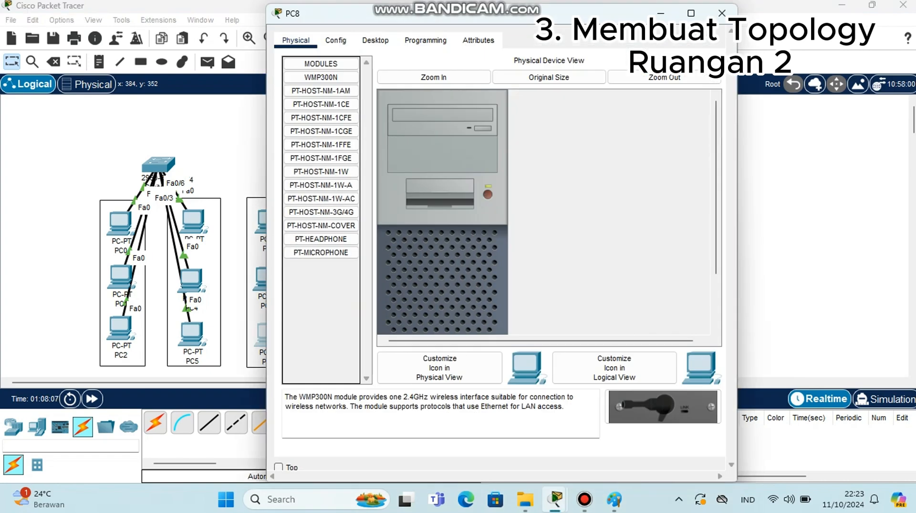
left_click(375, 40)
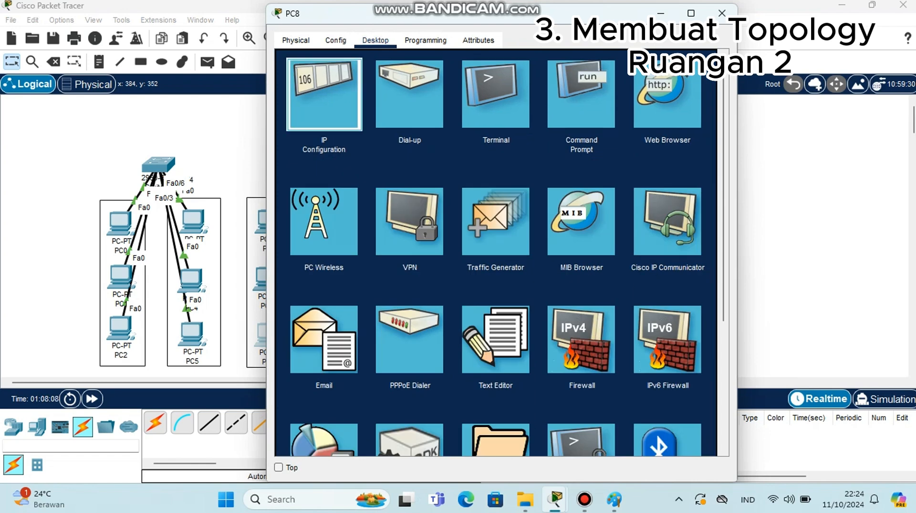
left_click(324, 95)
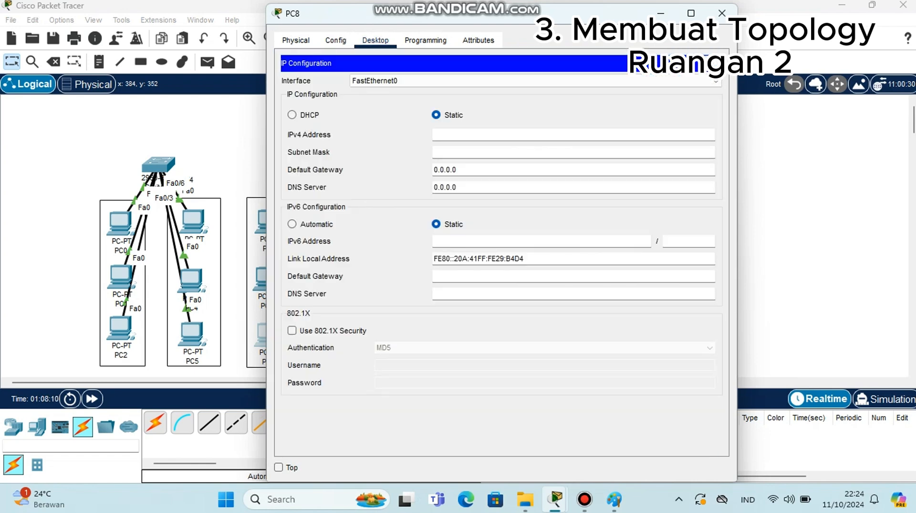
left_click(573, 134)
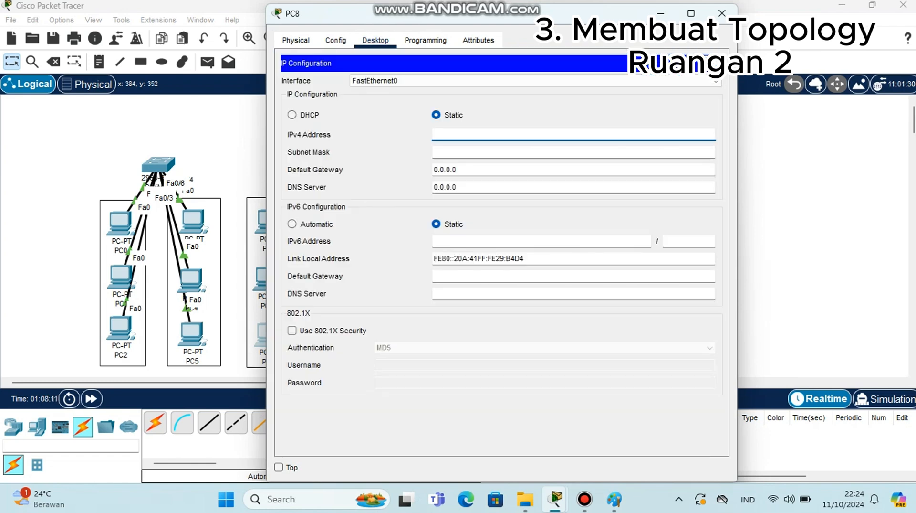
type("192.")
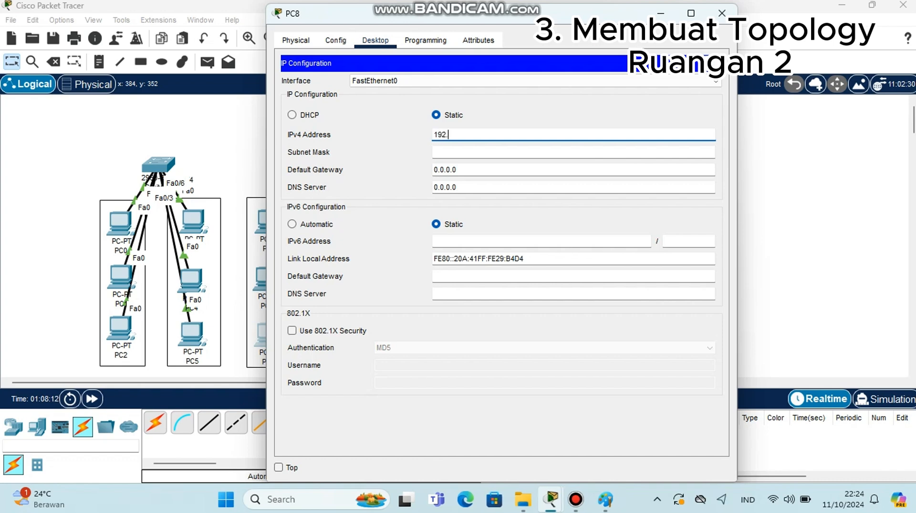
type("168.10.")
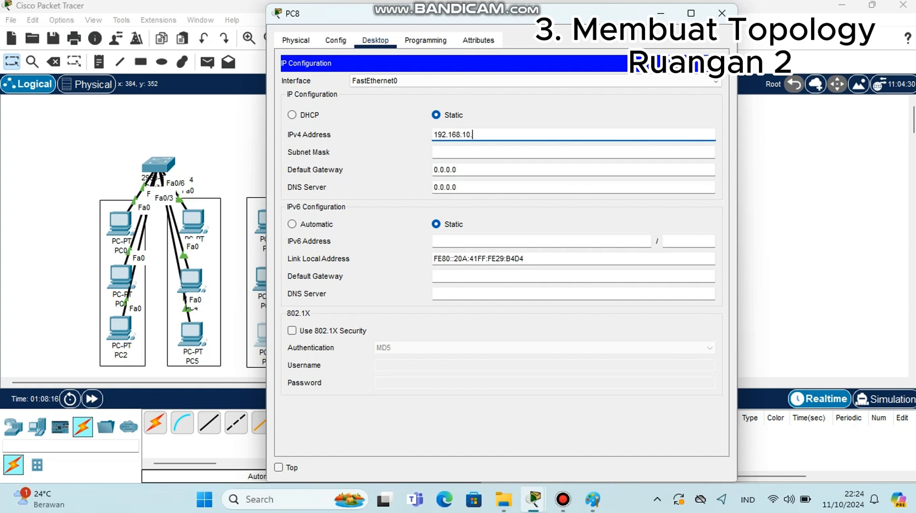
type("6")
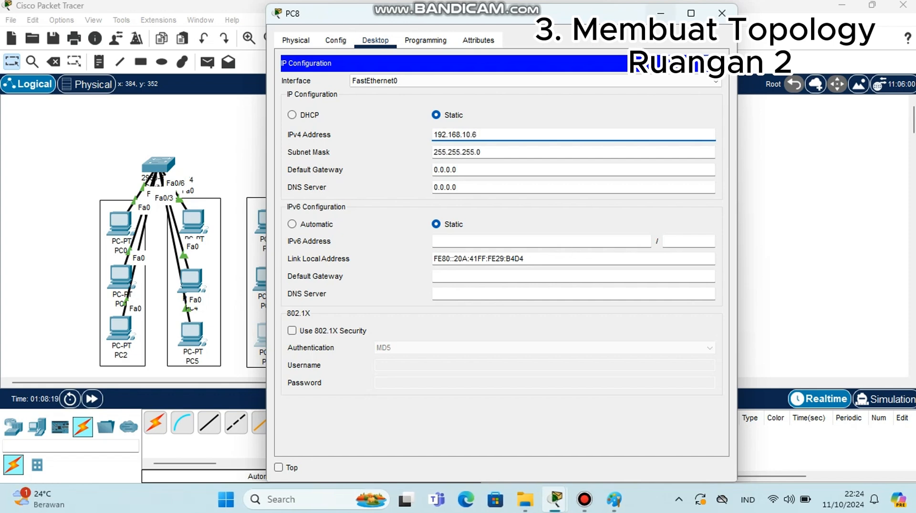
left_click(661, 13)
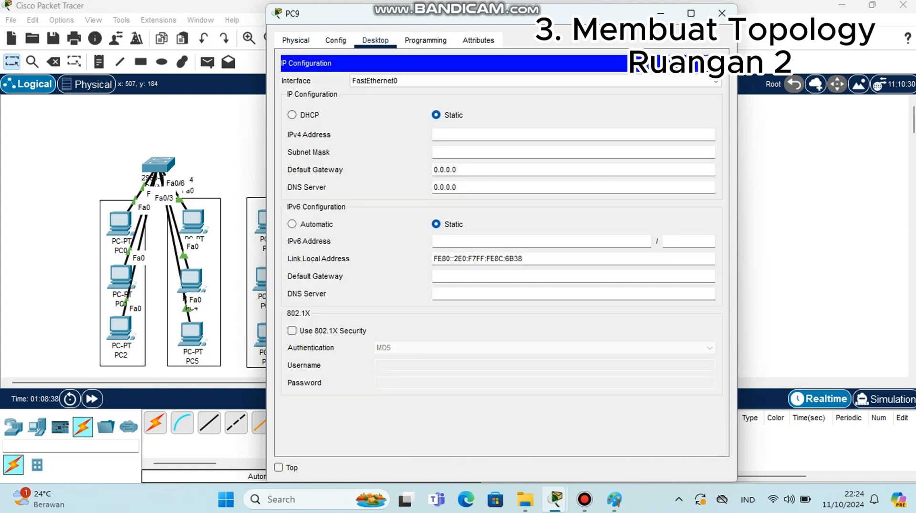
Set PC9's static IPv4 address to 192.168.20.7 in its IP Configuration
left_click(477, 134)
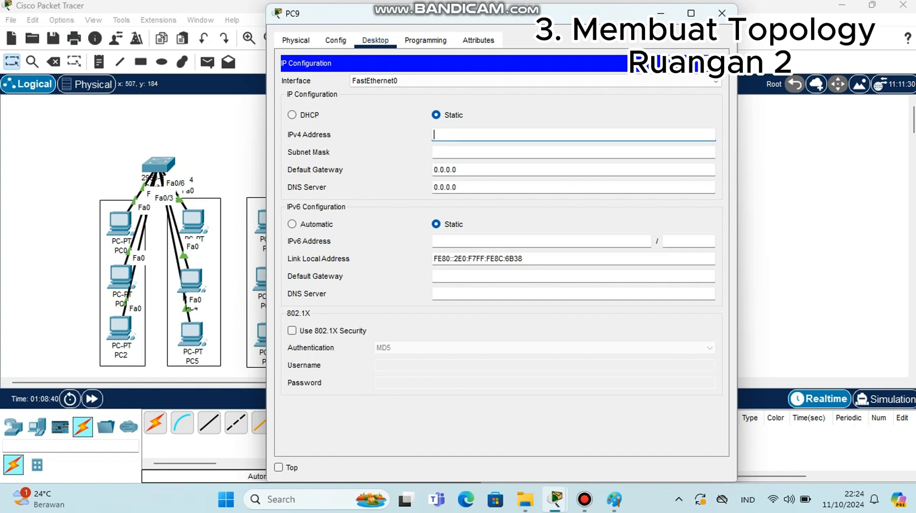
type("19")
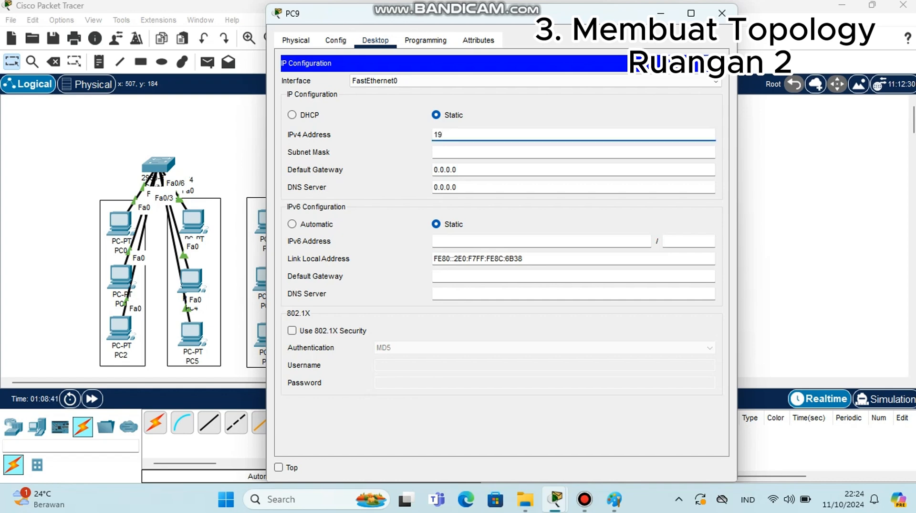
type("2.168.20.7")
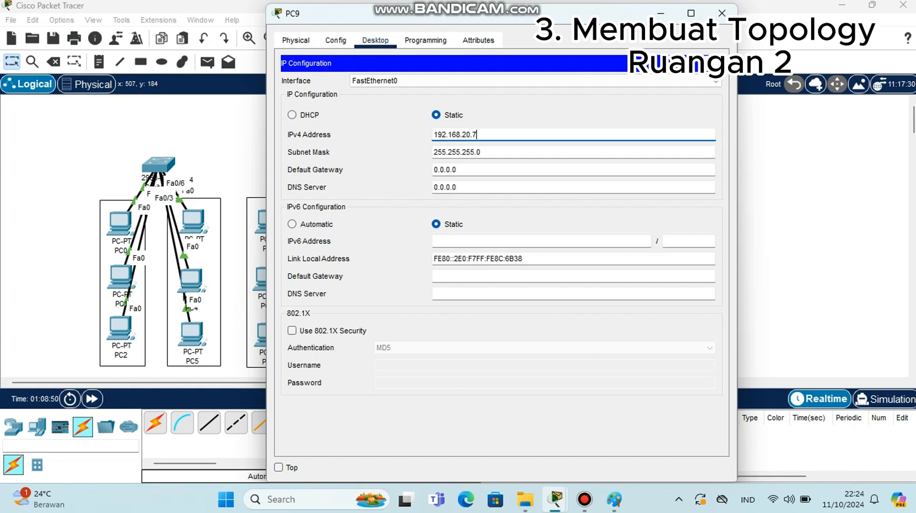
left_click_drag(557, 11, 630, 30)
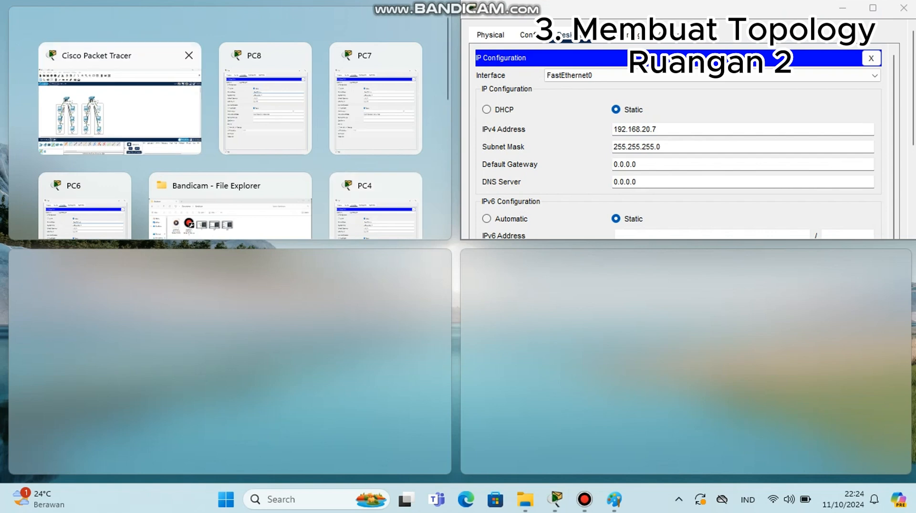
left_click(119, 103)
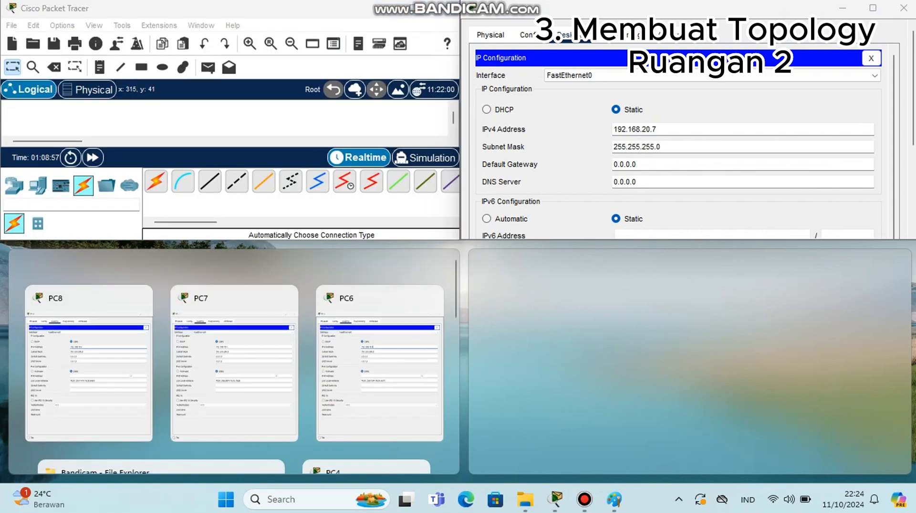
left_click(412, 9)
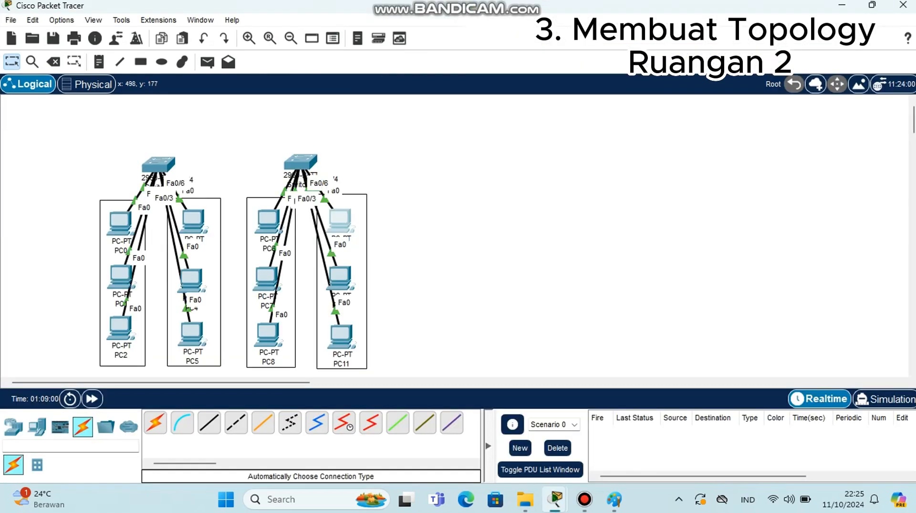
left_click(335, 216)
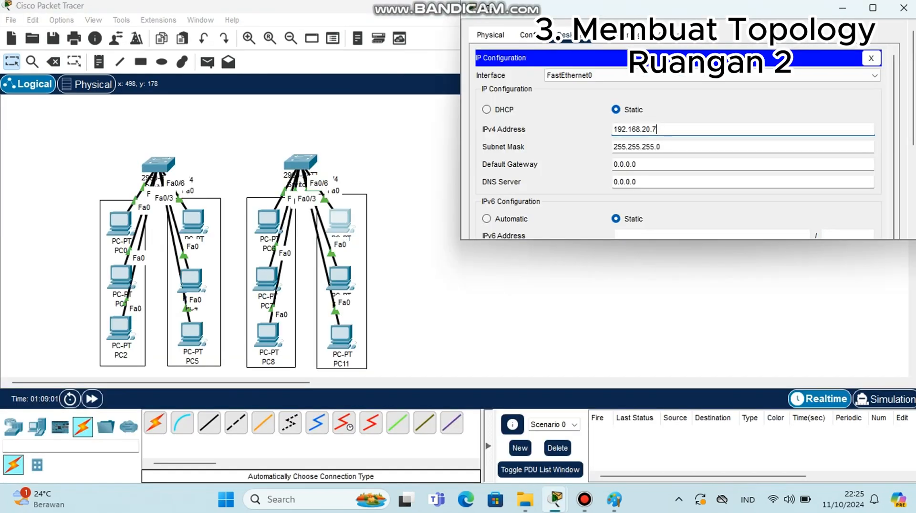
Set PC10's static IPv4 address to 192.168.20.8 in its IP Configuration
left_click(334, 279)
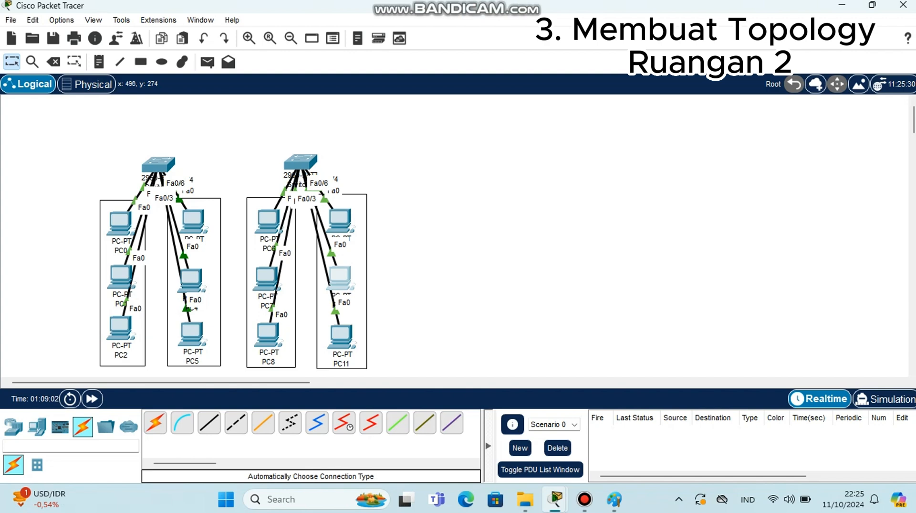
left_click(335, 278)
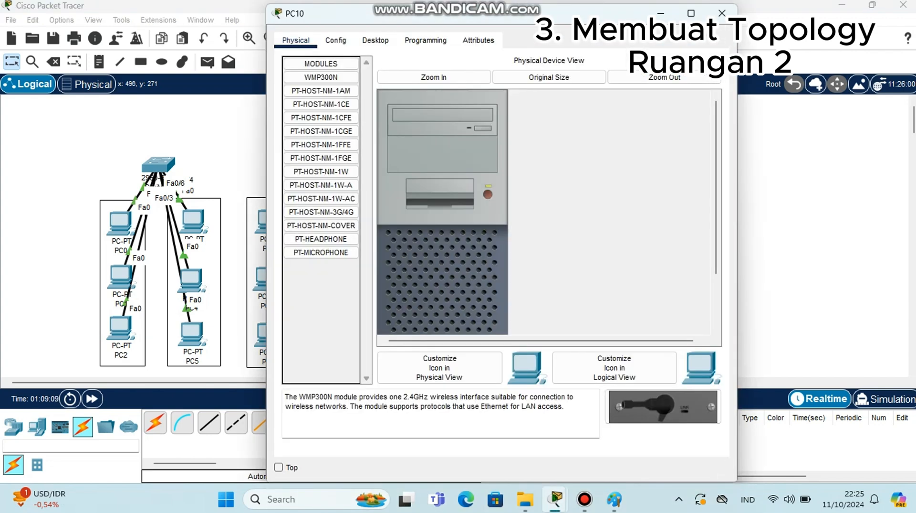
left_click(375, 41)
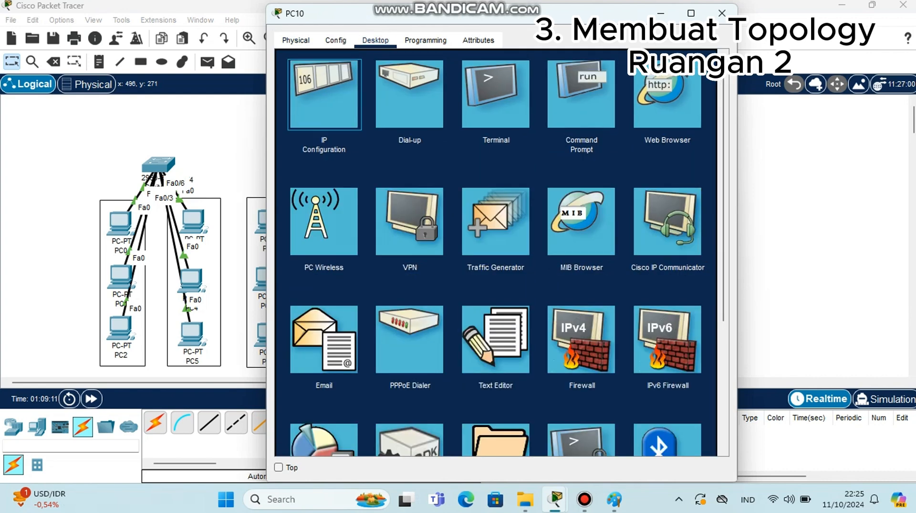
left_click(324, 94)
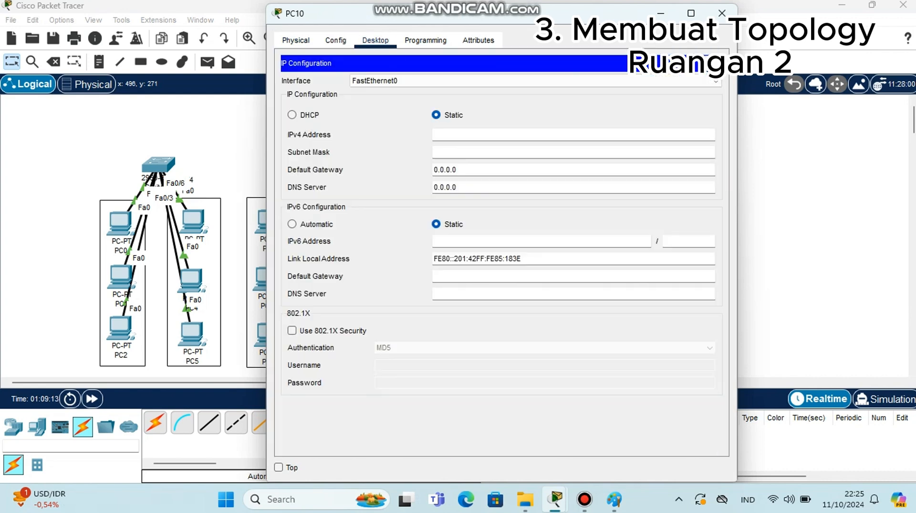
type("1")
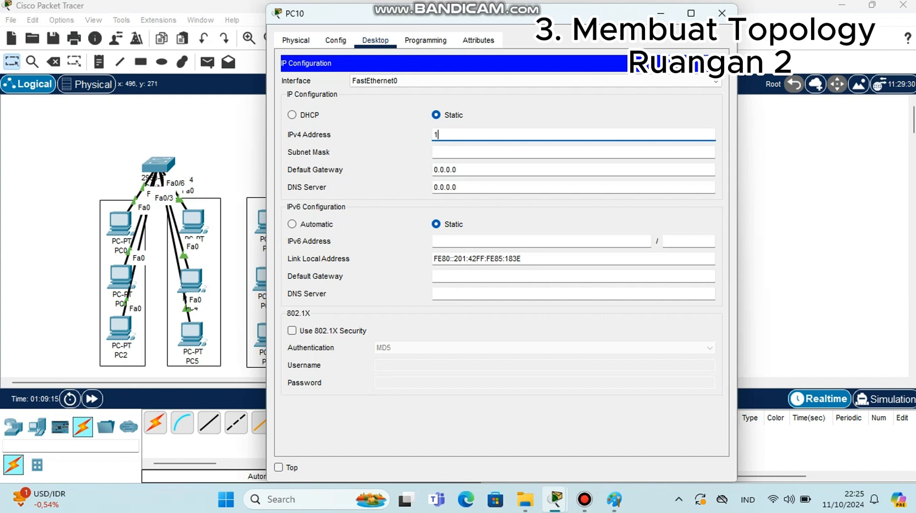
type("92.168.20.8")
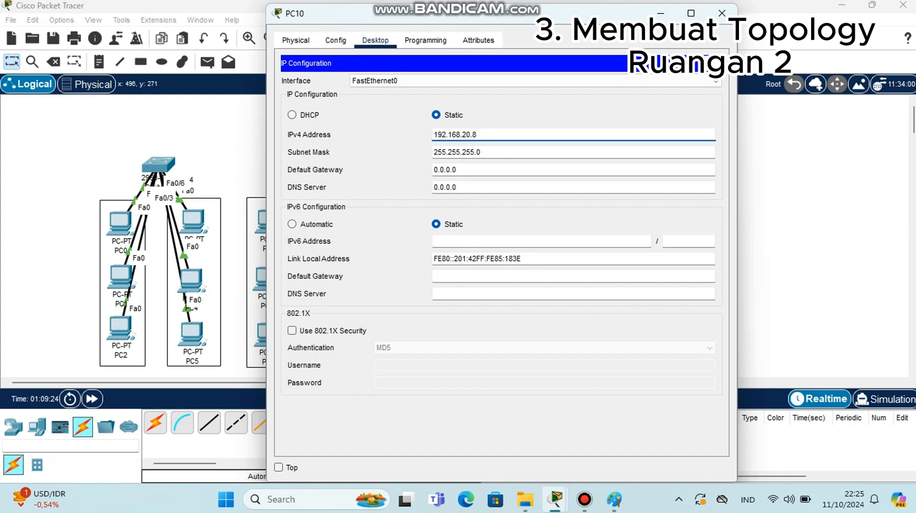
left_click_drag(558, 21, 735, 48)
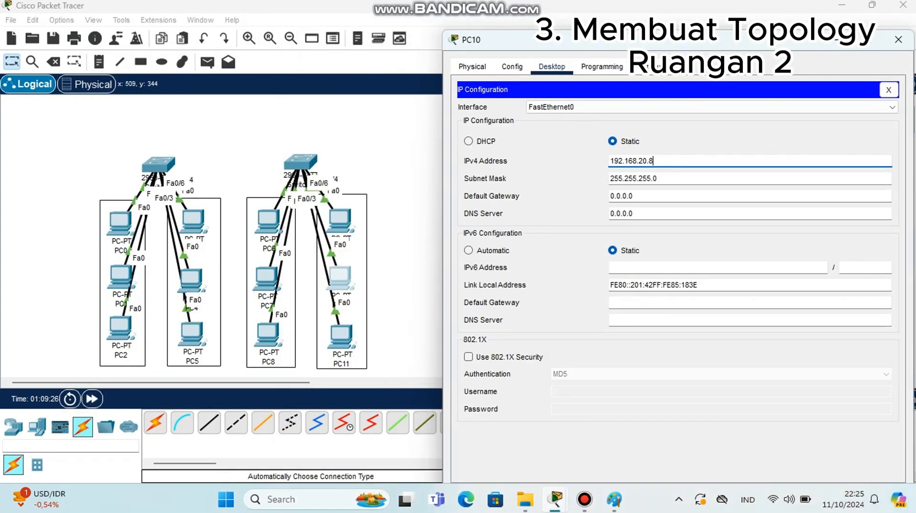
Set PC11's static IPv4 address to 192.168.20.9 in its IP Configuration and close the window
left_click(344, 329)
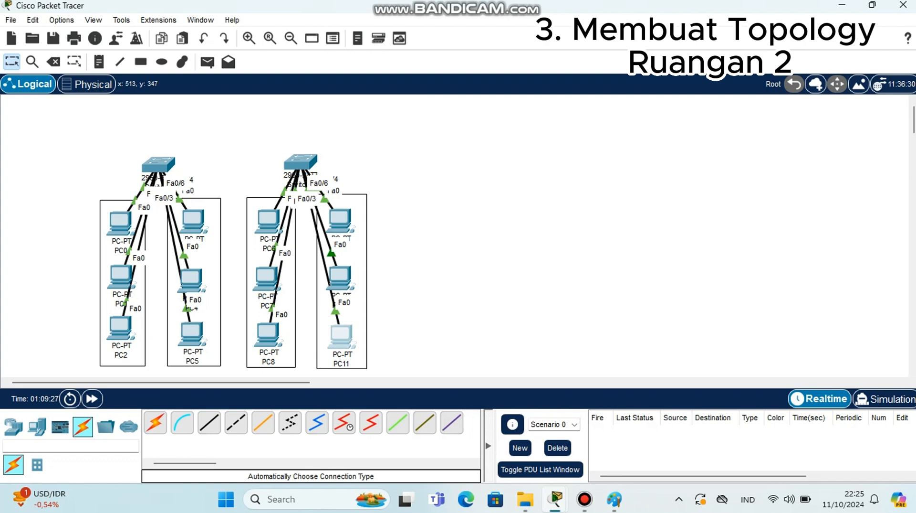
left_click(341, 337)
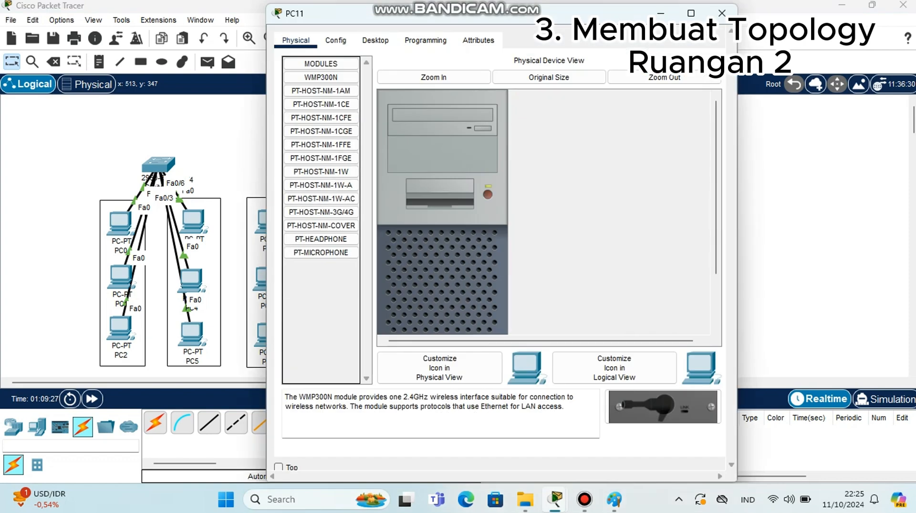
left_click(376, 41)
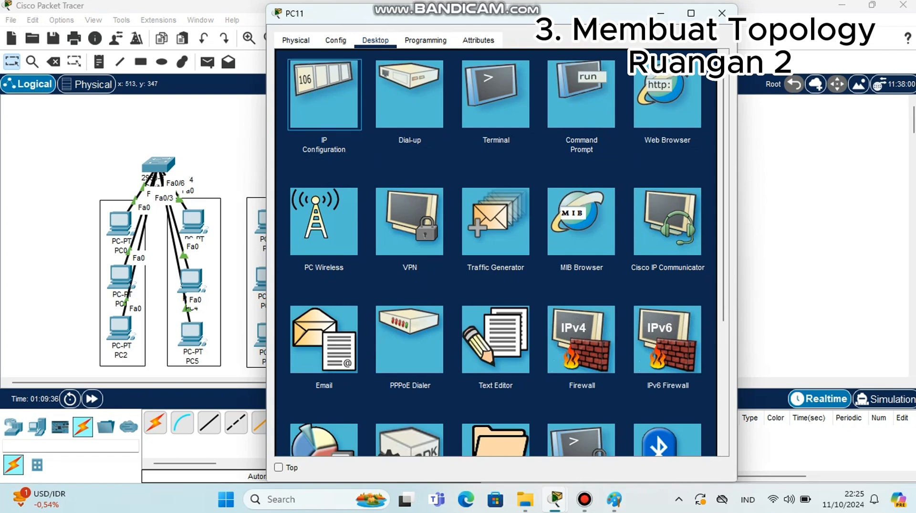
left_click(324, 94)
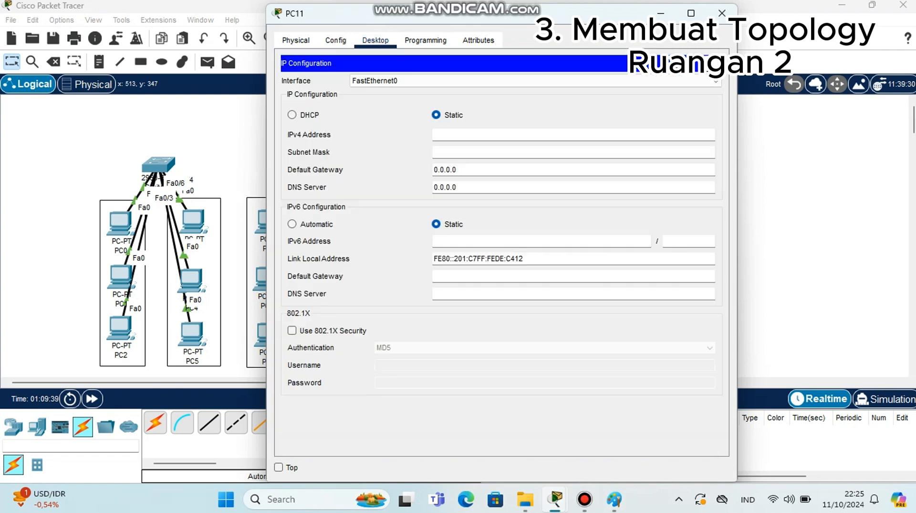
left_click(482, 135)
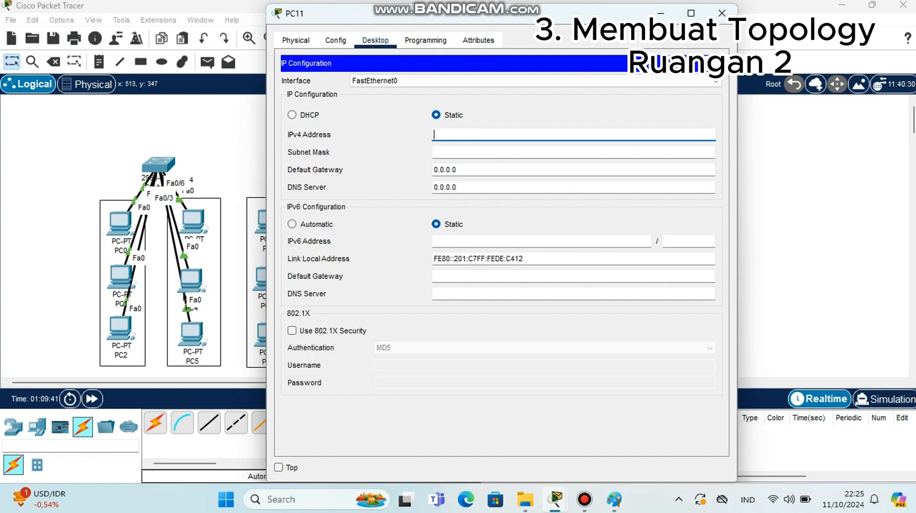
type("192.168.20.9")
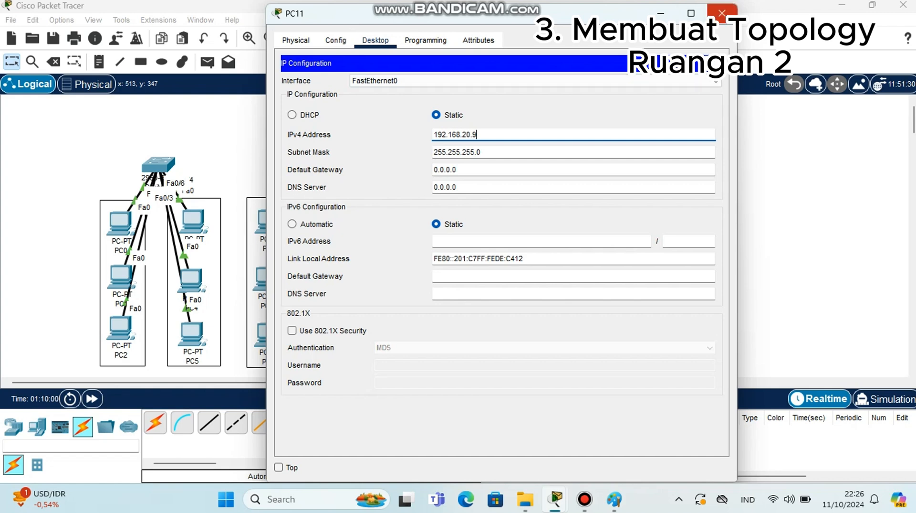
left_click(722, 13)
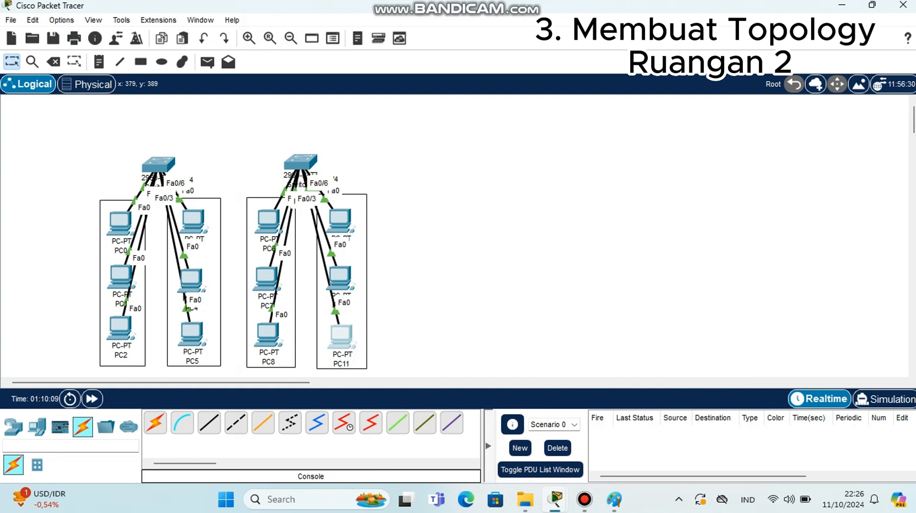
Connect the two switches with an automatically chosen cable between their Fa0/7 ports
left_click(155, 422)
left_click(159, 165)
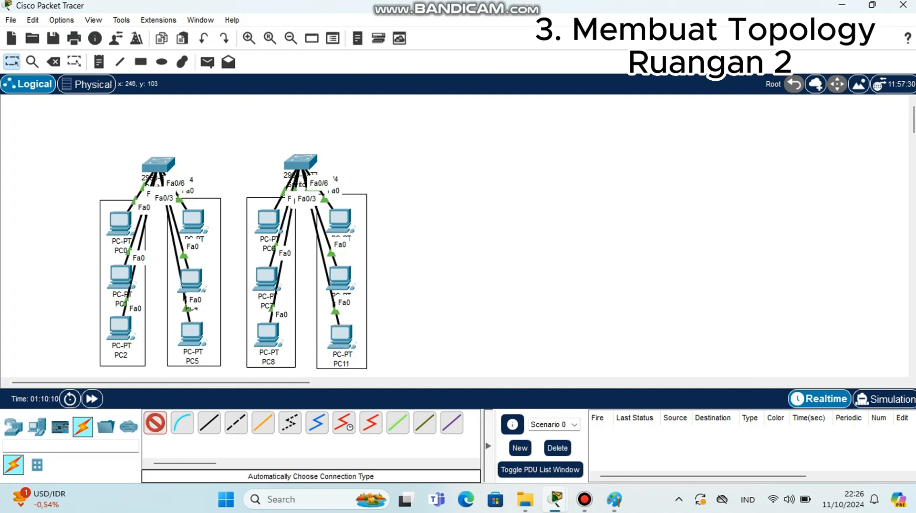
left_click(300, 162)
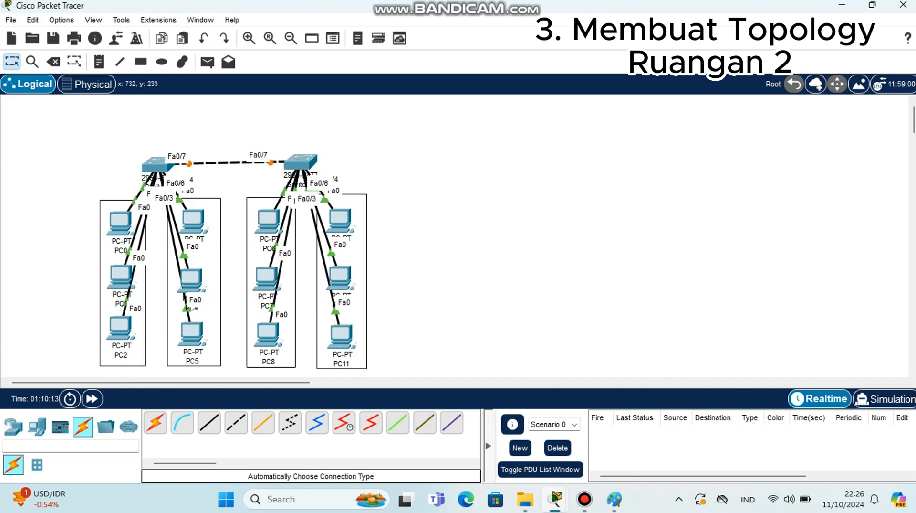
left_click_drag(158, 165, 156, 161)
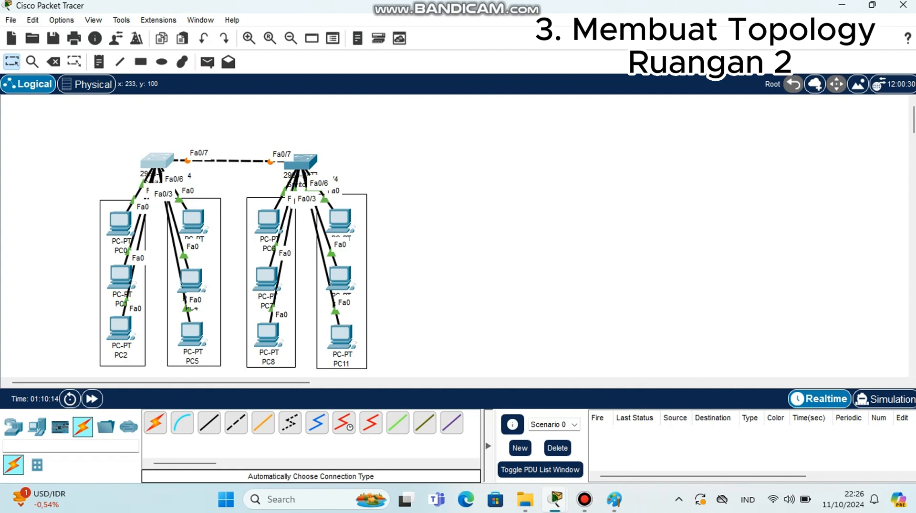
Open Switch1's CLI and enter privileged EXEC mode, then global configuration mode with conf t
left_click(416, 223)
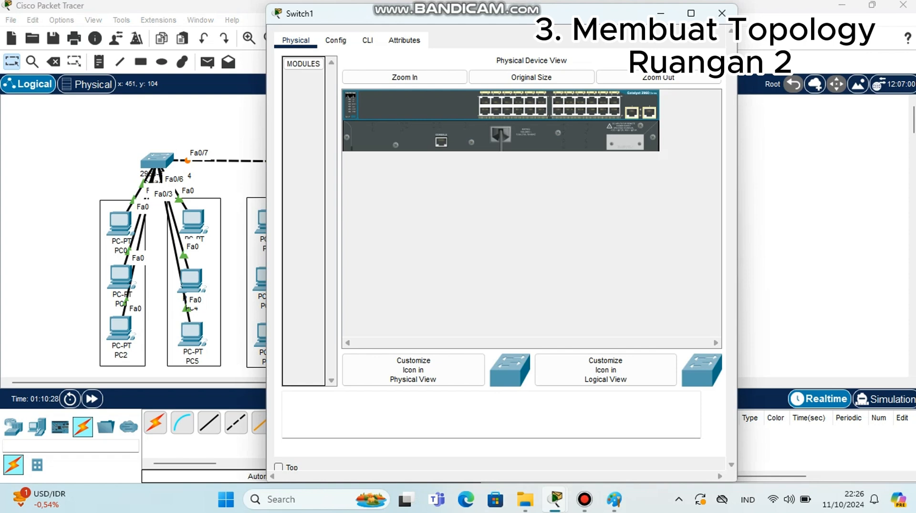
left_click(367, 40)
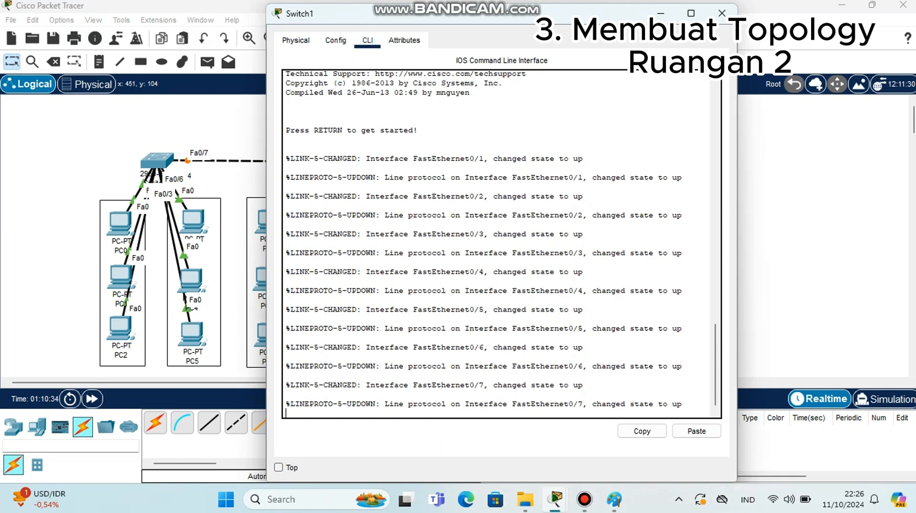
key("Return")
type("witch>w")
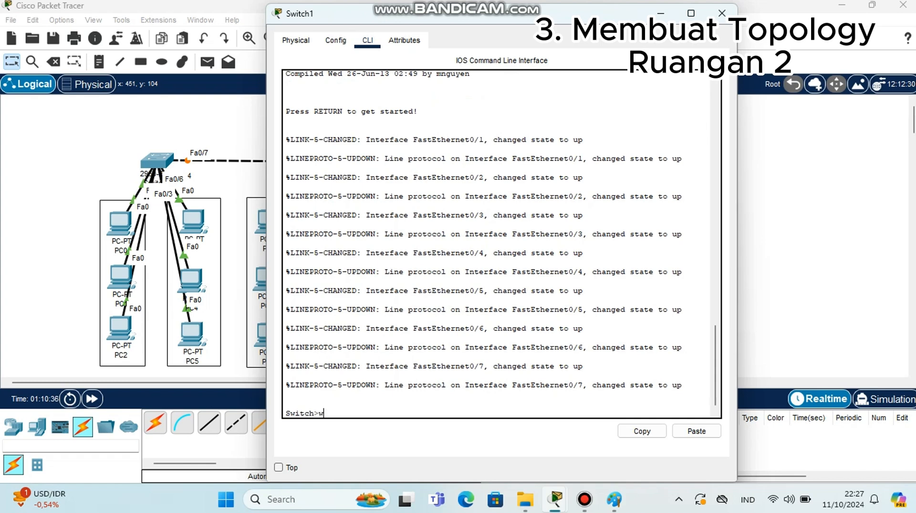
key("BackSpace")
type("en")
key("Return")
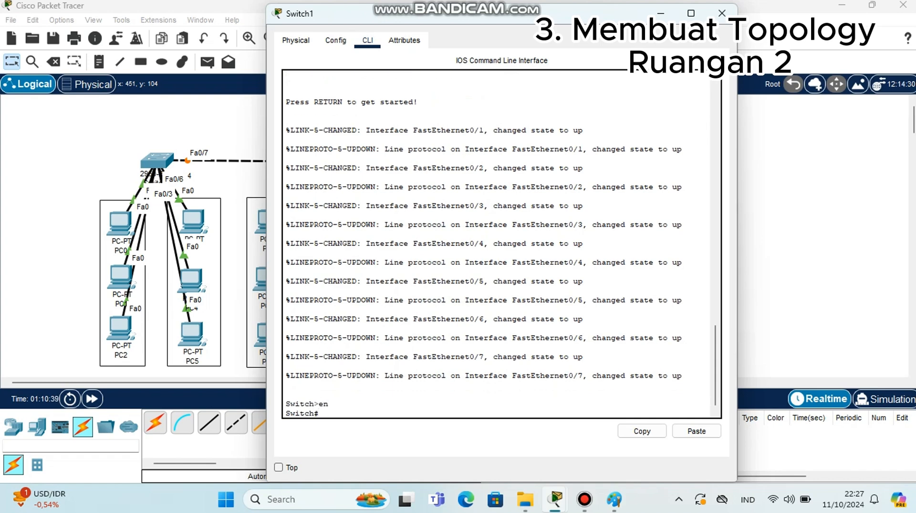
type("cp")
key("BackSpace")
type("onf t")
key("Return")
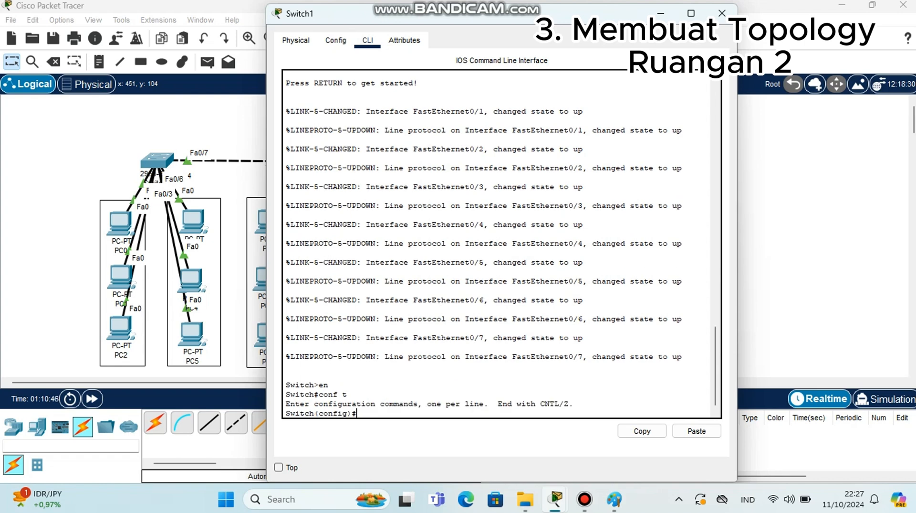
Create VLAN 10 on Switch1 and name it programing
type("vlan 10")
key("Return")
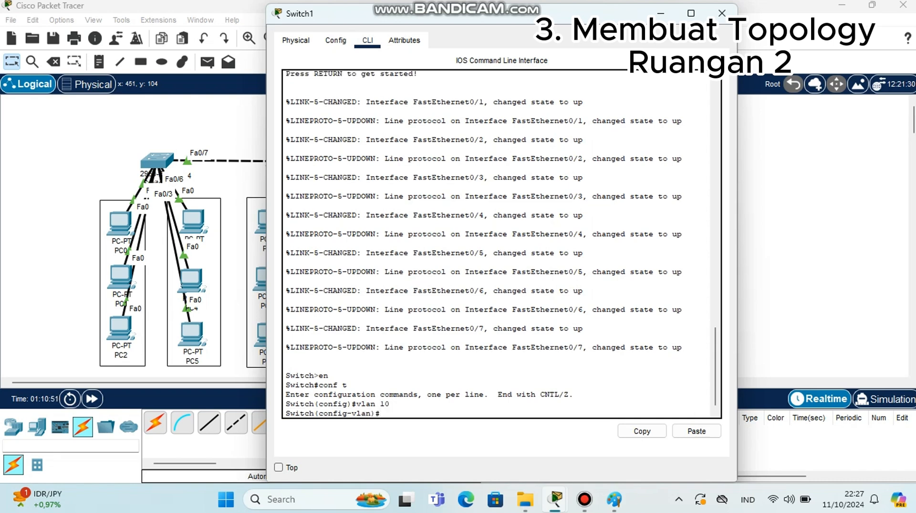
type("name programing")
key("Return")
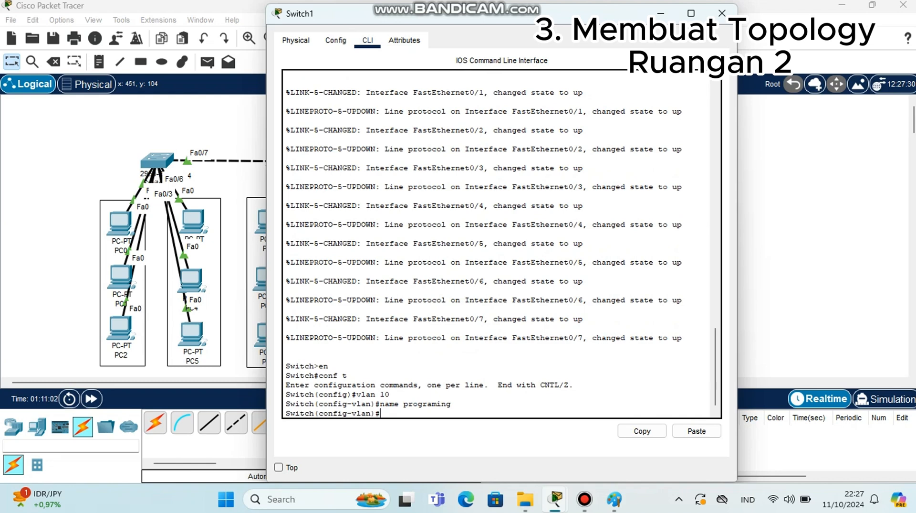
Select interface range fa0/1-3 and set the ports to switchport mode access
type("int range fa0")
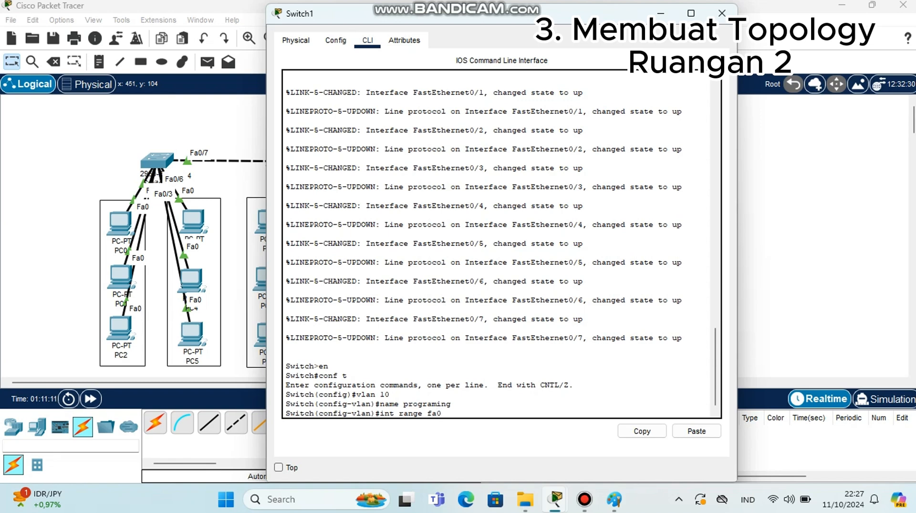
type("/1-3")
key("Return")
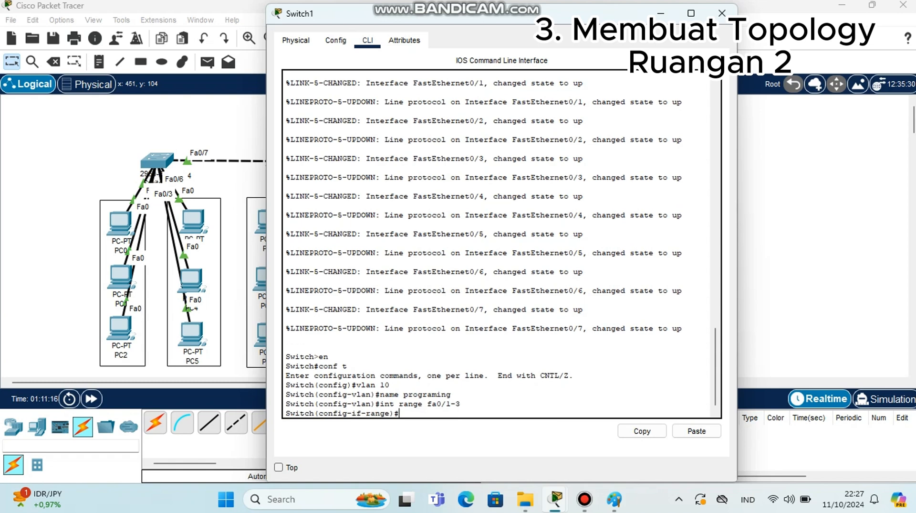
type("switchport mode acces")
key("Return")
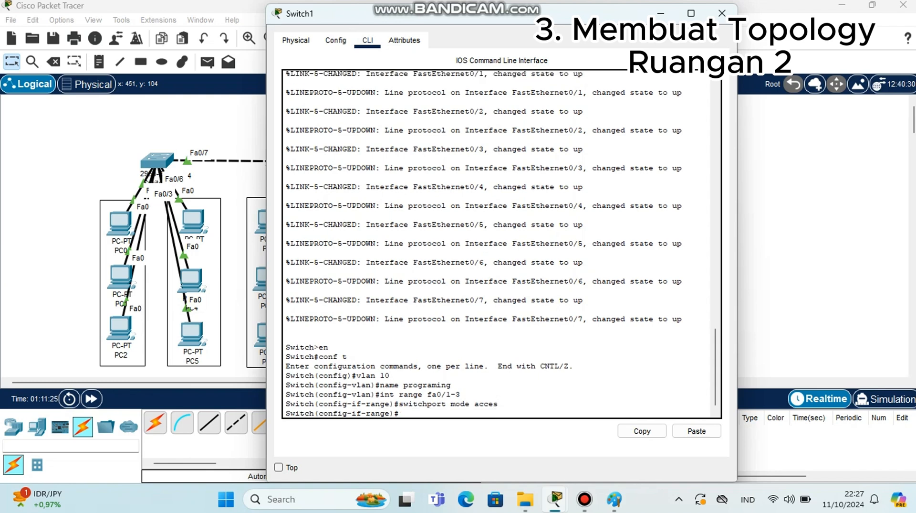
Assign the selected ports fa0/1-3 to access VLAN 10
type("switchport acces vlan 10")
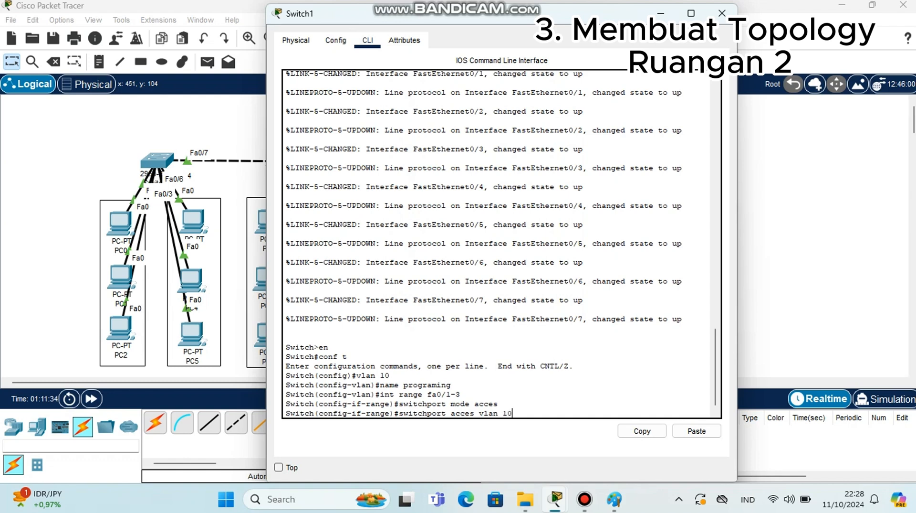
key("Return")
Display the VLAN summary with do show vlan brief
type("do")
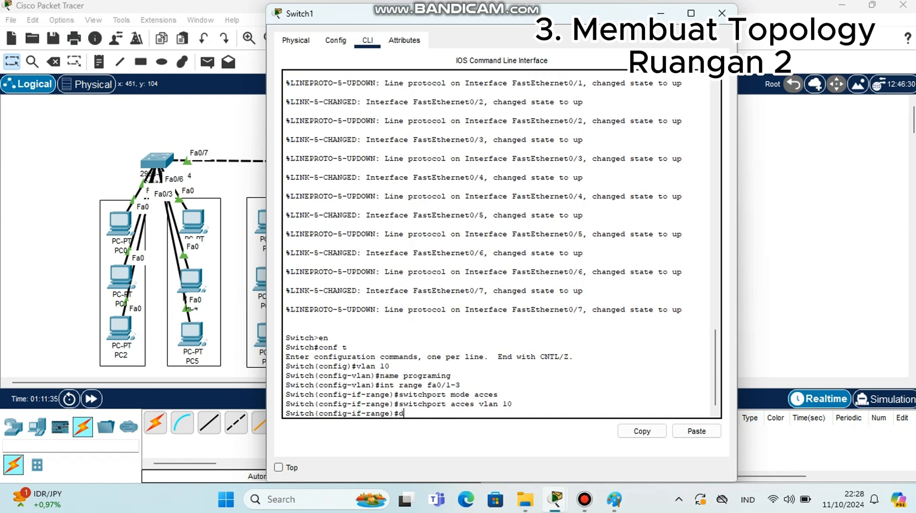
type("how vlAN")
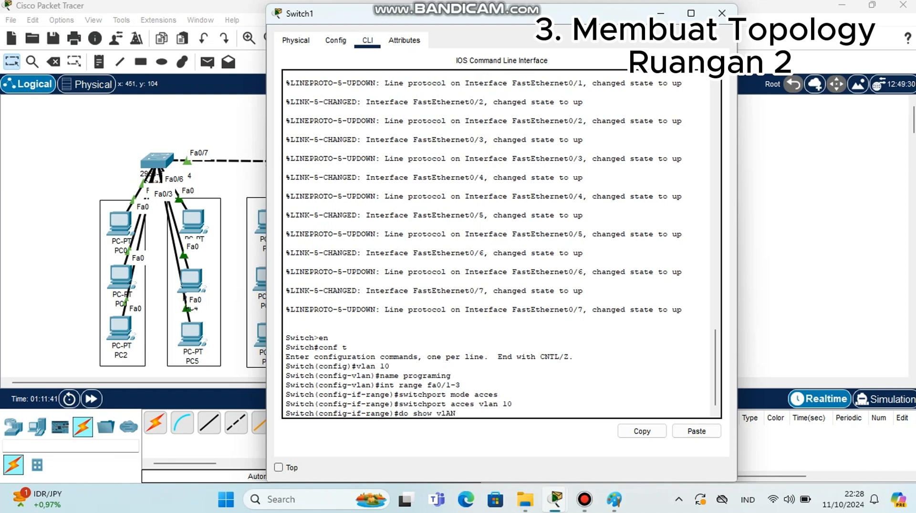
key("BackSpace")
key("BackSpace")
type("L")
key("BackSpace")
type("lan brief")
key("Return")
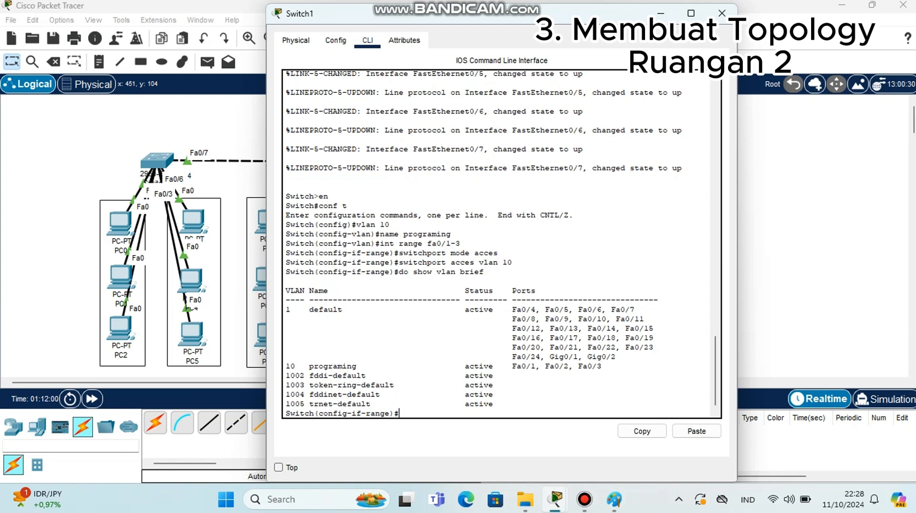
Exit the interface range and create VLAN 20 named rima
type("exit")
key("Return")
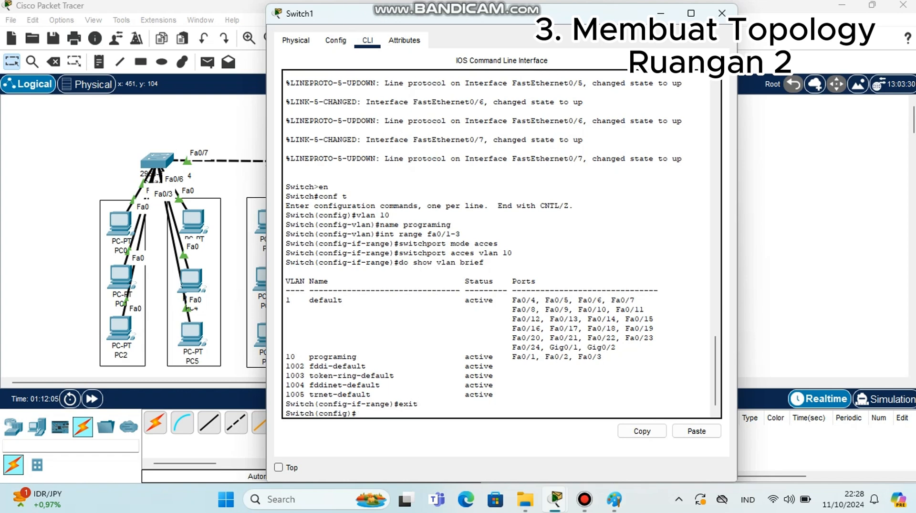
type("vlan 20")
key("Return")
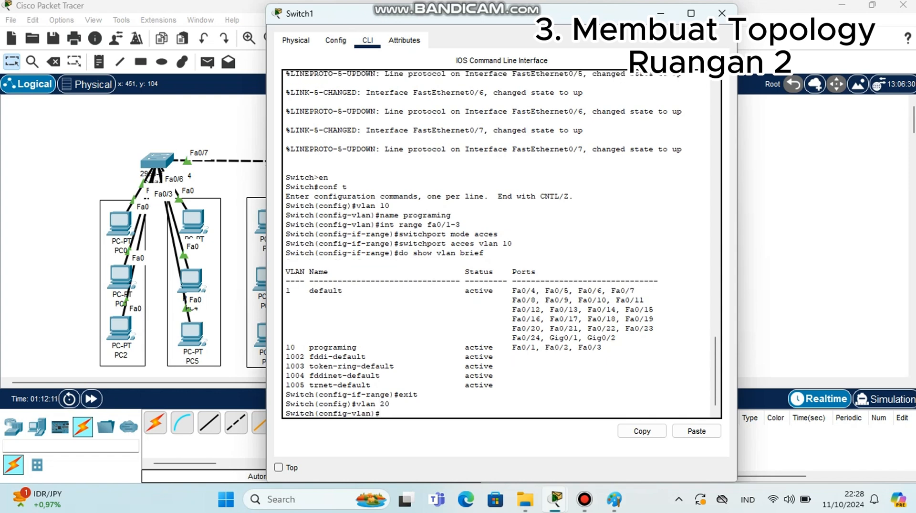
type("name r")
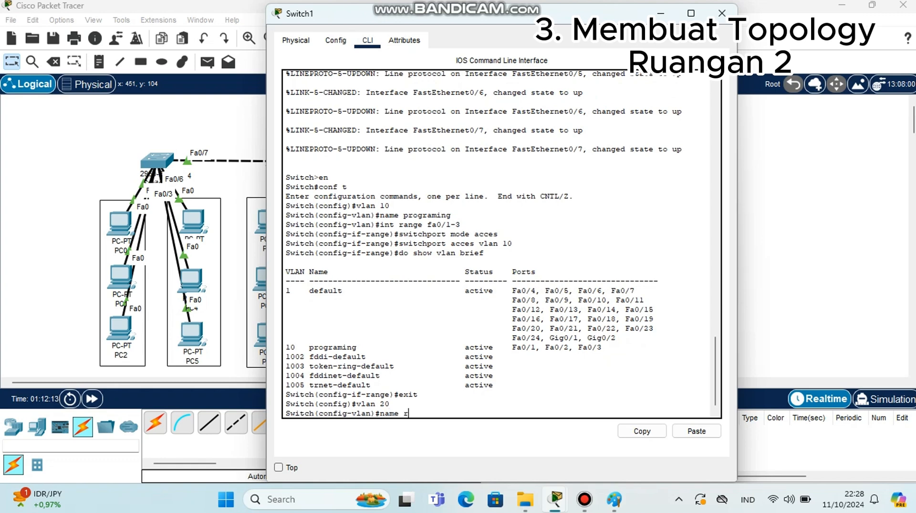
type("ima")
key("Return")
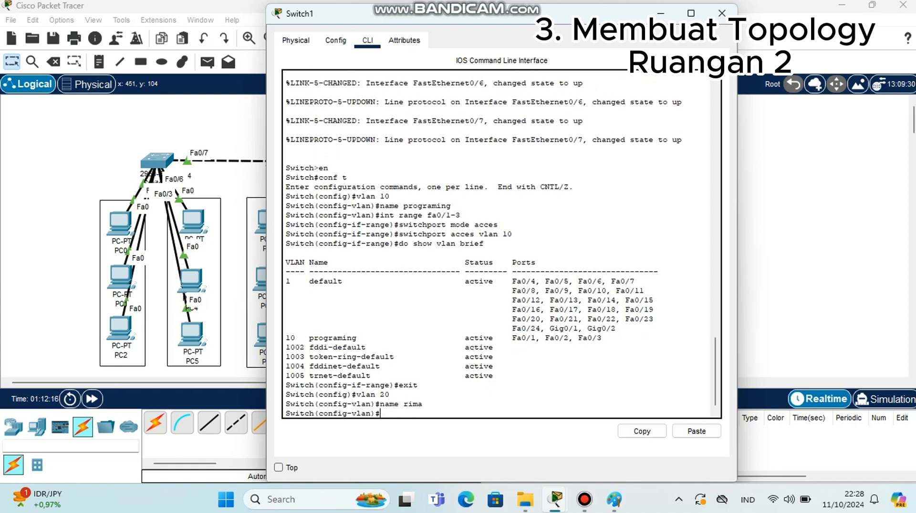
Select interface range fa0/4-6 and set the ports to switchport mode access
type("int range fa")
key("BackSpace")
key("BackSpace")
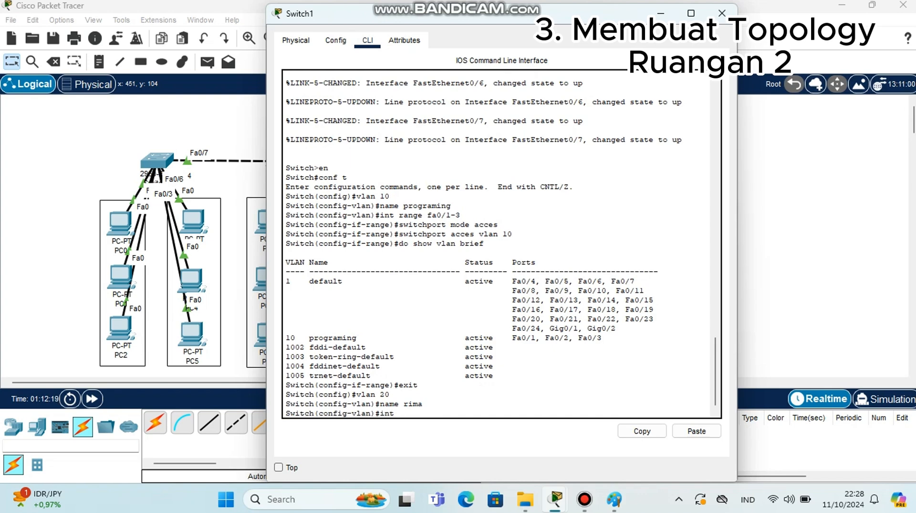
type("range")
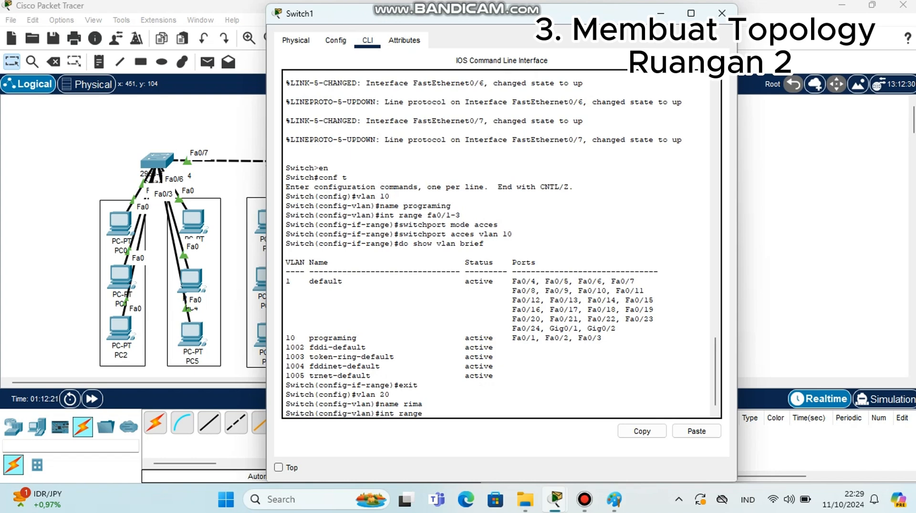
type(" fa0/4-6")
key("Return")
type("SWI")
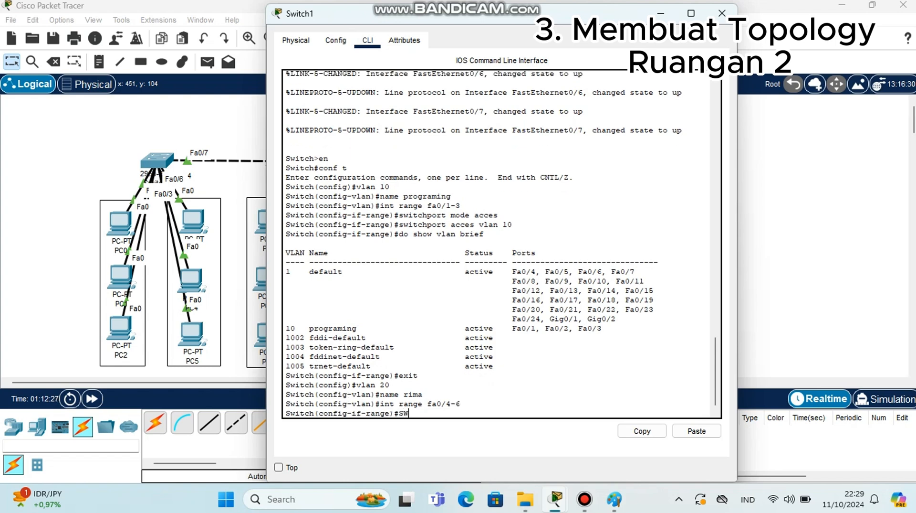
key("BackSpace")
key("BackSpace")
key("BackSpace")
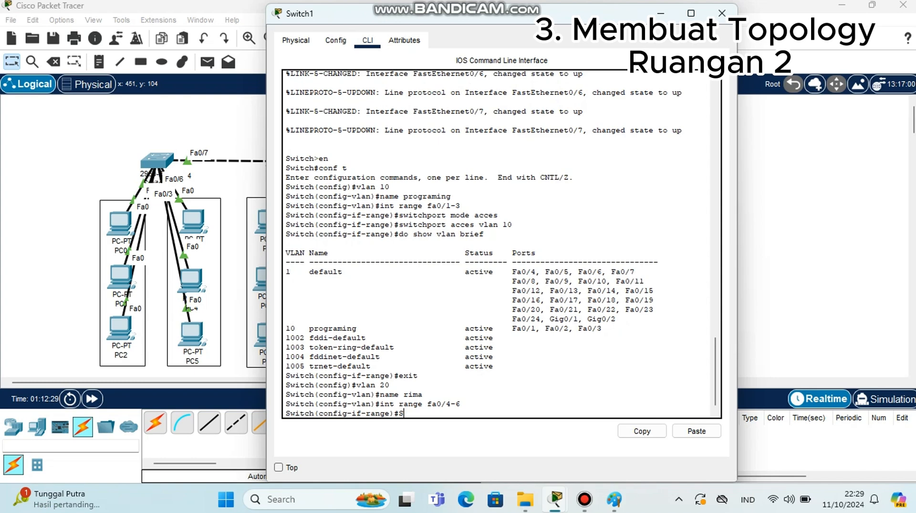
type("switchport mode acces")
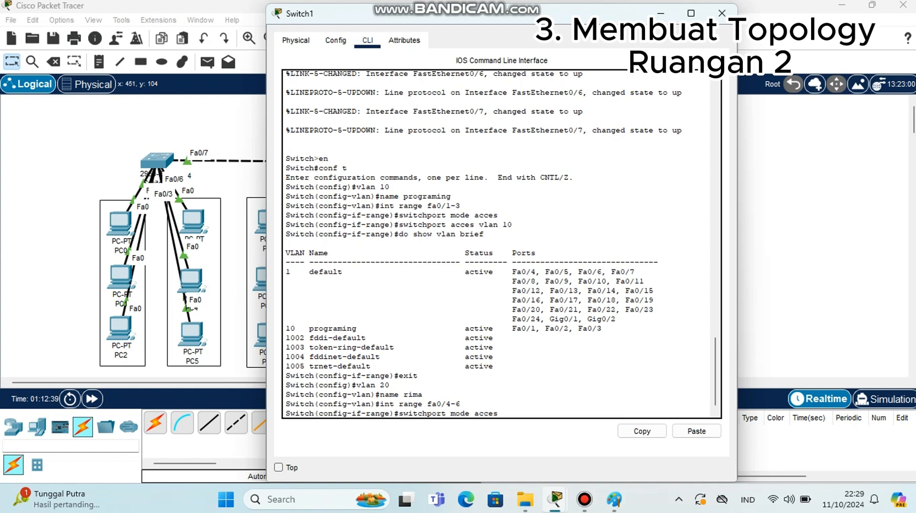
key("Return")
Assign the selected ports fa0/4-6 to access VLAN 20
type("sw")
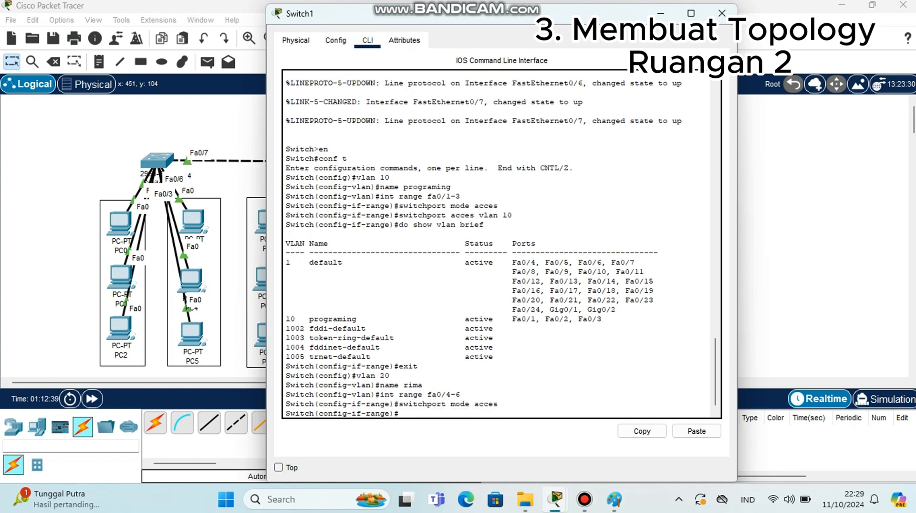
type("itchport acces vlan 20")
key("Return")
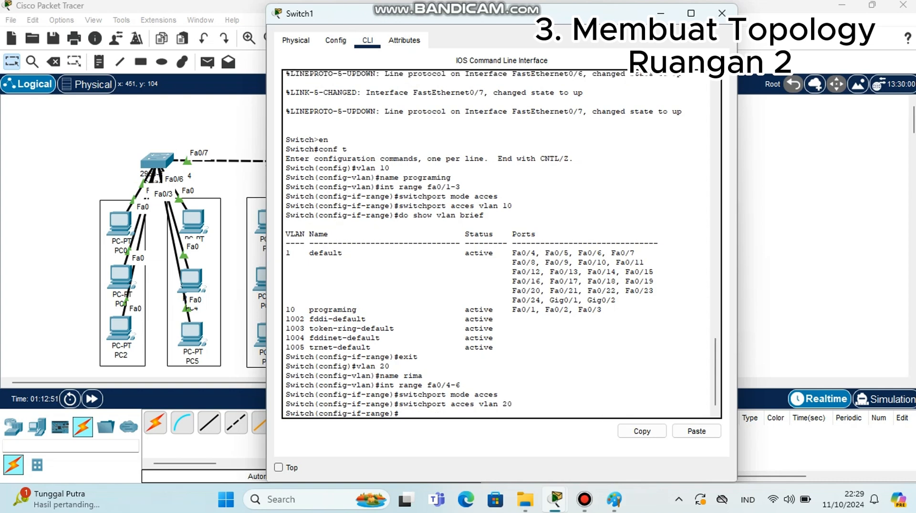
Show the VLAN brief on Switch1 to verify VLAN 20 ports, then close its CLI window
type("do show vlan brief")
key("Return")
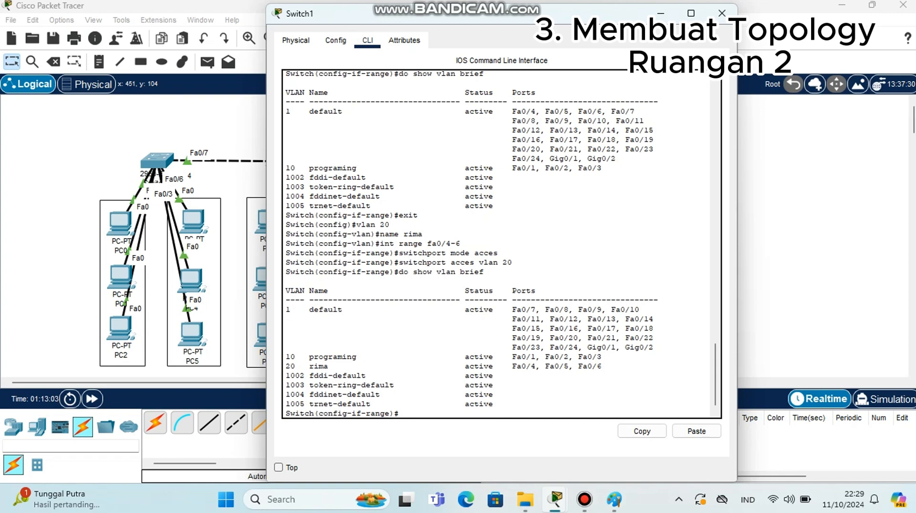
left_click(722, 12)
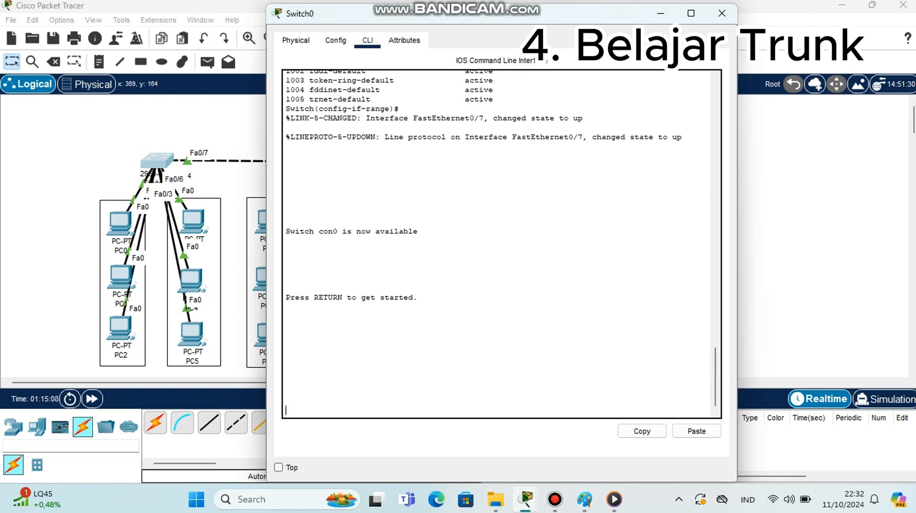
On Switch0, enter privileged and global configuration mode and select interface fa0/7
key("Return")
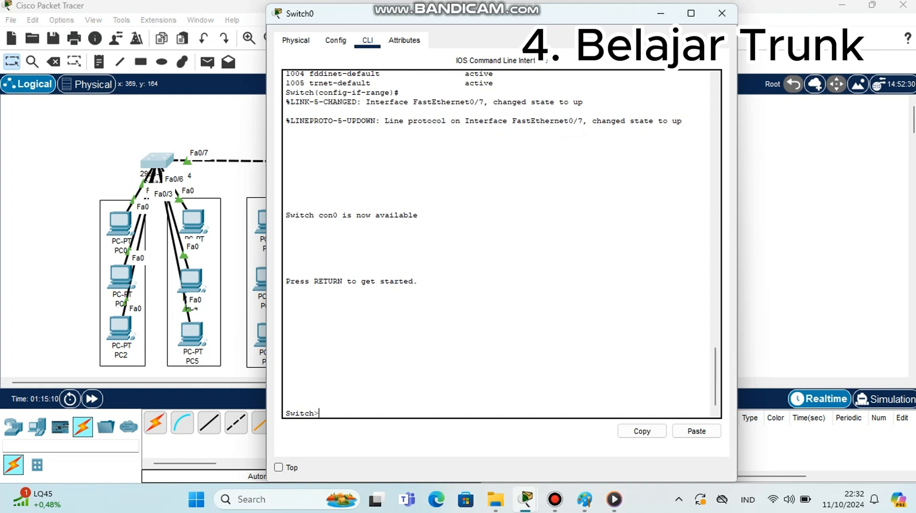
type("en")
key("Return")
type("c")
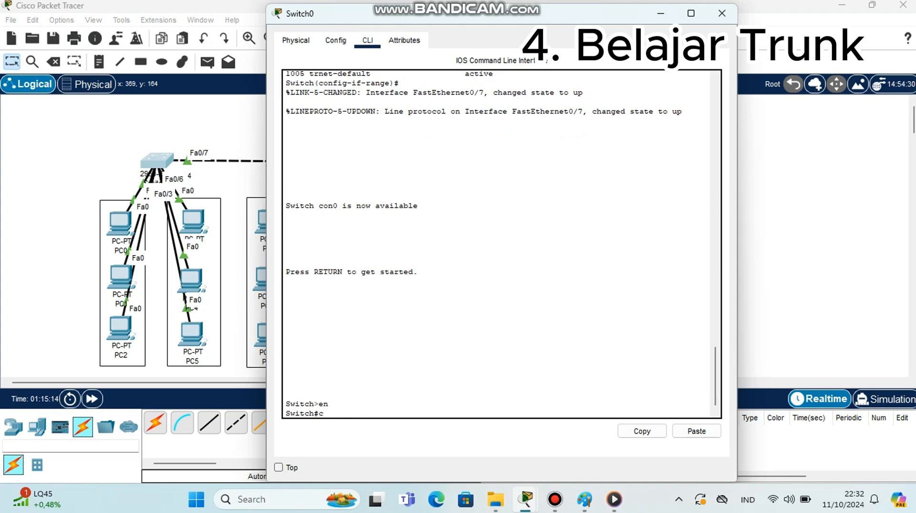
type("onf t")
key("Return")
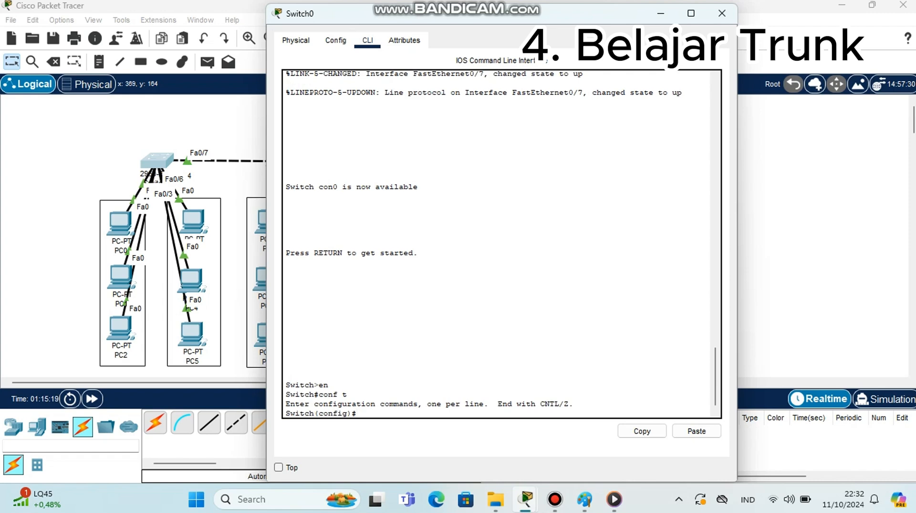
type("int")
type("fa0/7")
key("Return")
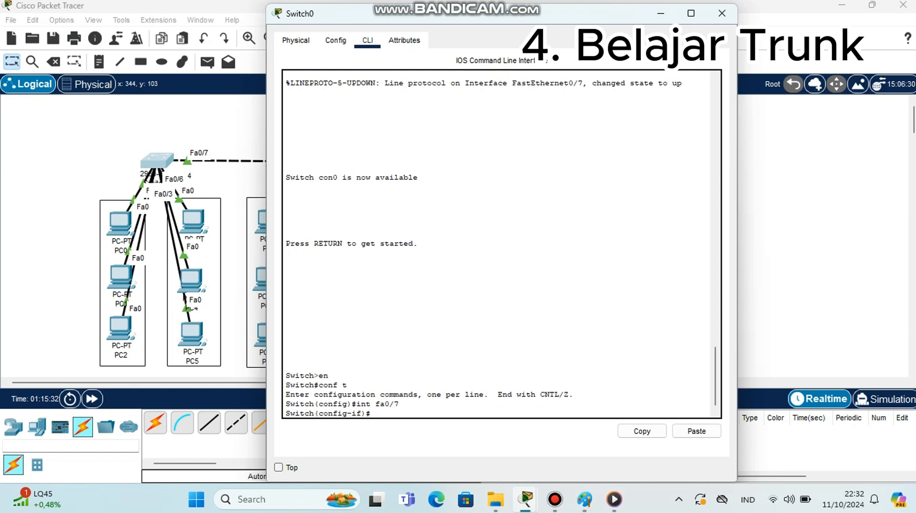
Set Switch0's fa0/7 to switchport mode trunk
type("switchport mode trun")
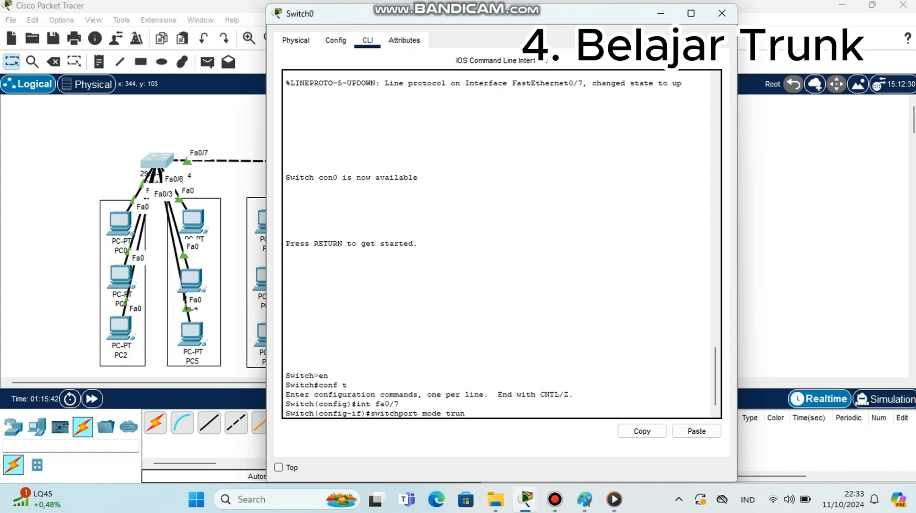
type("k")
key("Return")
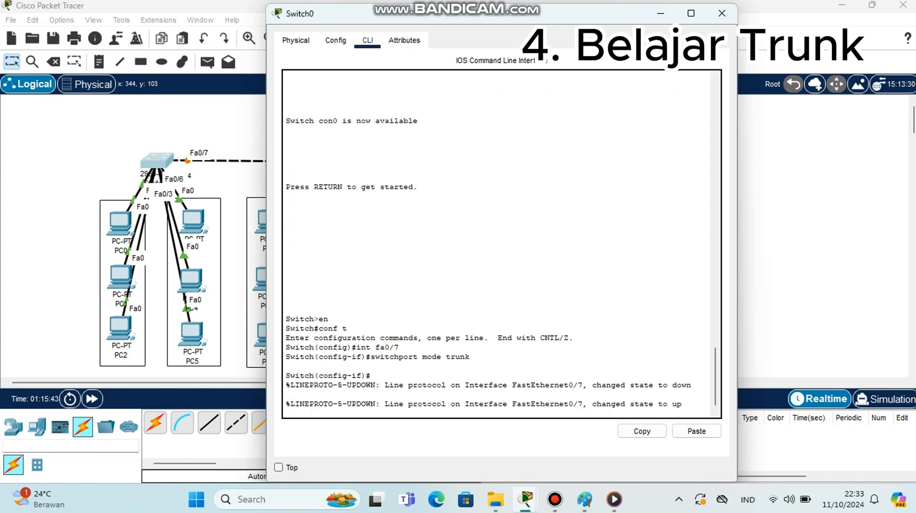
Display Switch0's trunk interfaces with do show int trunk, then close the CLI window
key("Return")
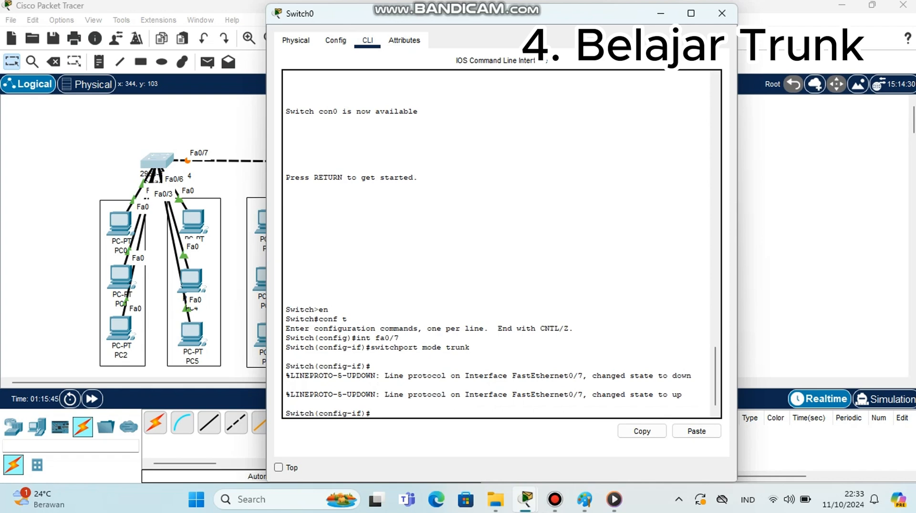
type("do show int trunk")
key("Return")
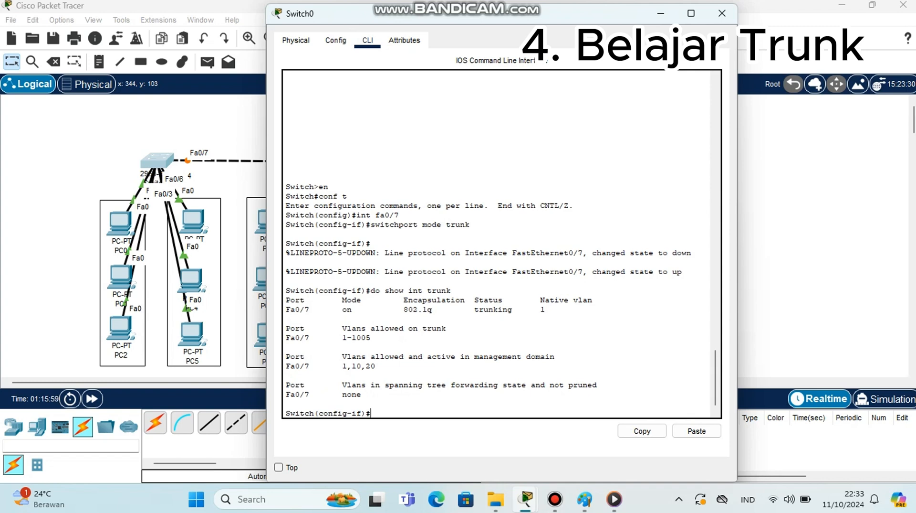
left_click_drag(345, 318, 357, 310)
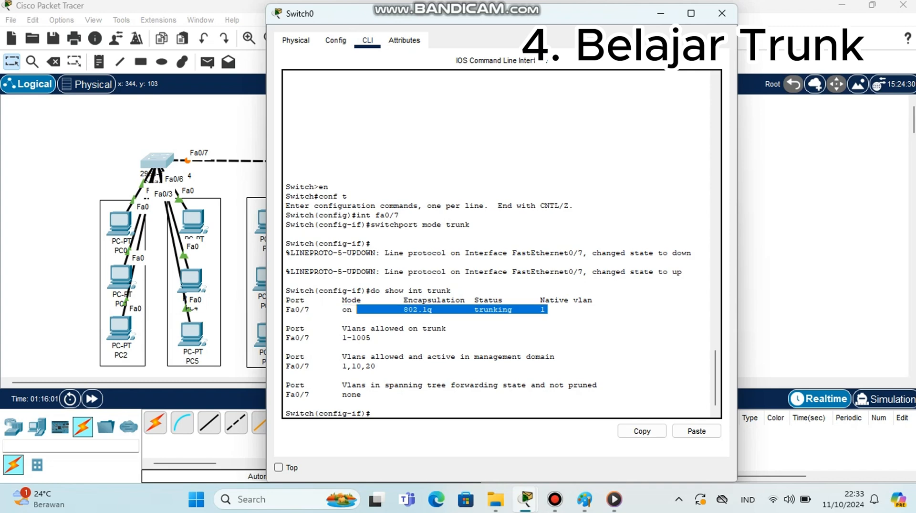
left_click(358, 311)
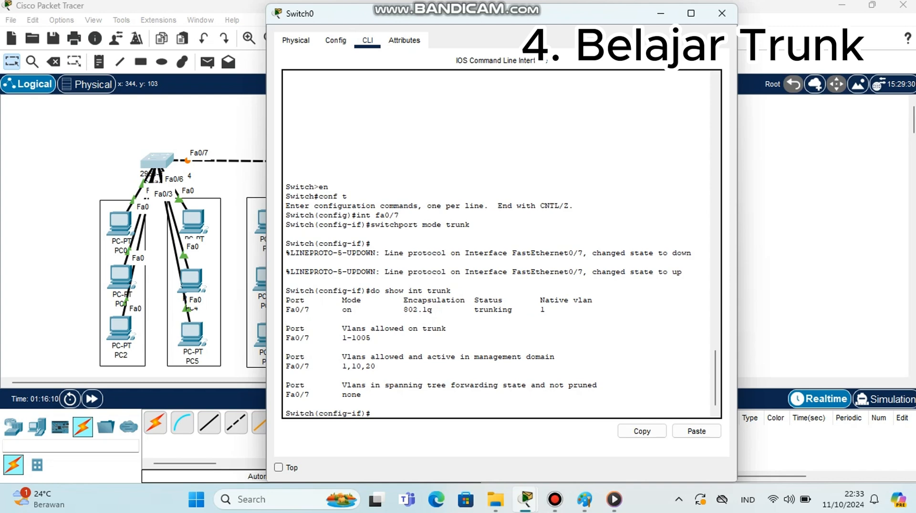
left_click(722, 14)
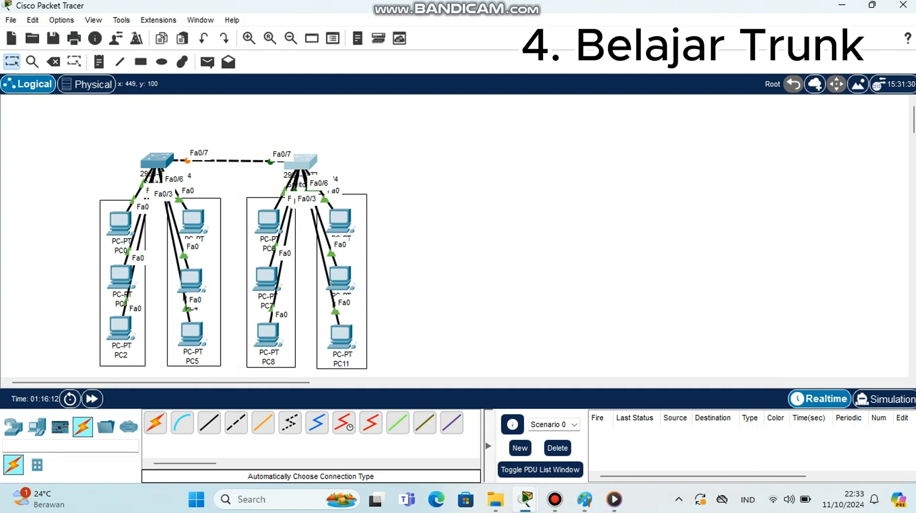
Open Switch1's CLI and exit out of the interface, configuration and privileged modes
left_click(301, 162)
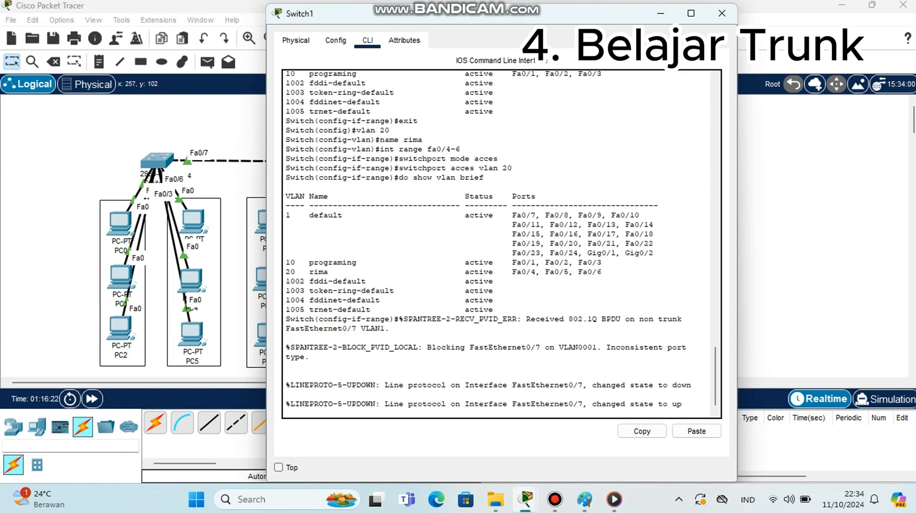
key("Return")
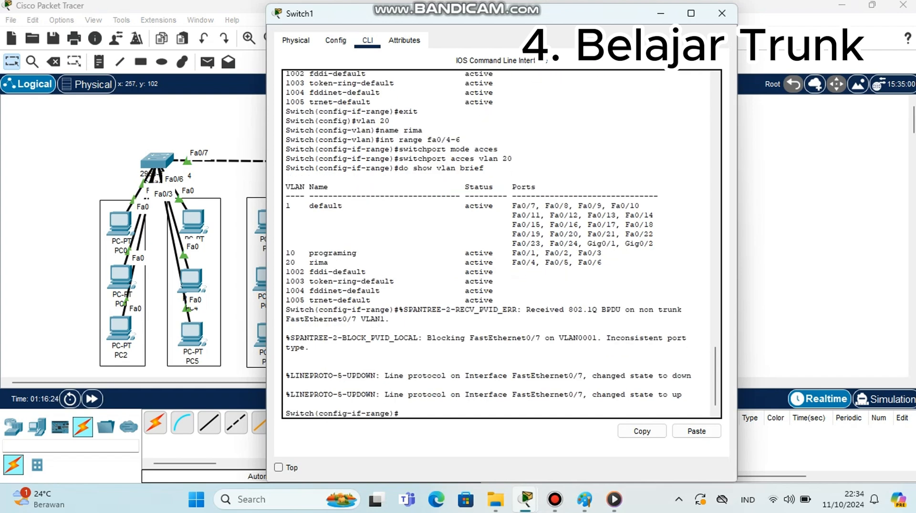
type("exit")
key("Return")
type("exi")
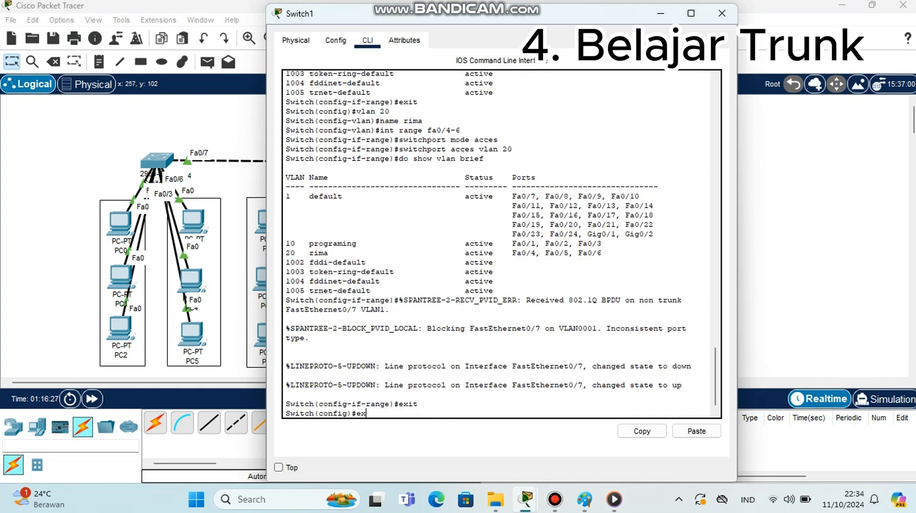
key("Return")
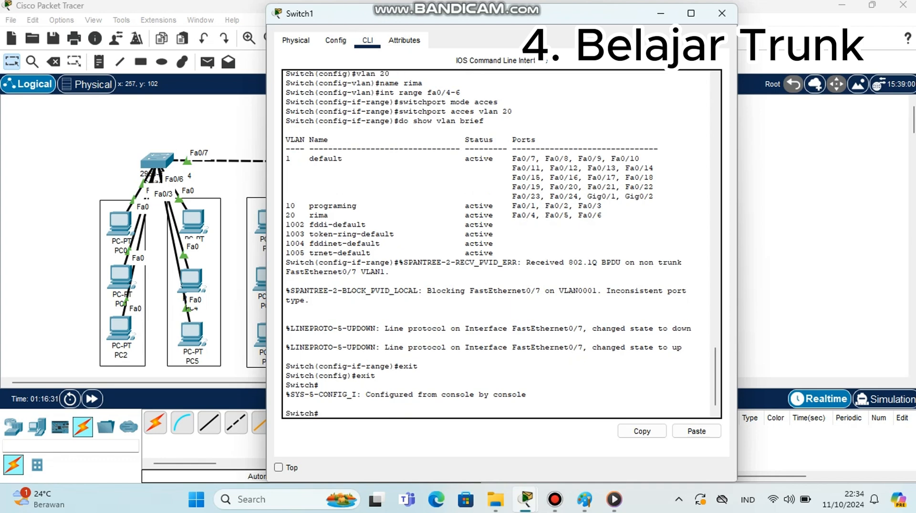
type("exit")
key("Return")
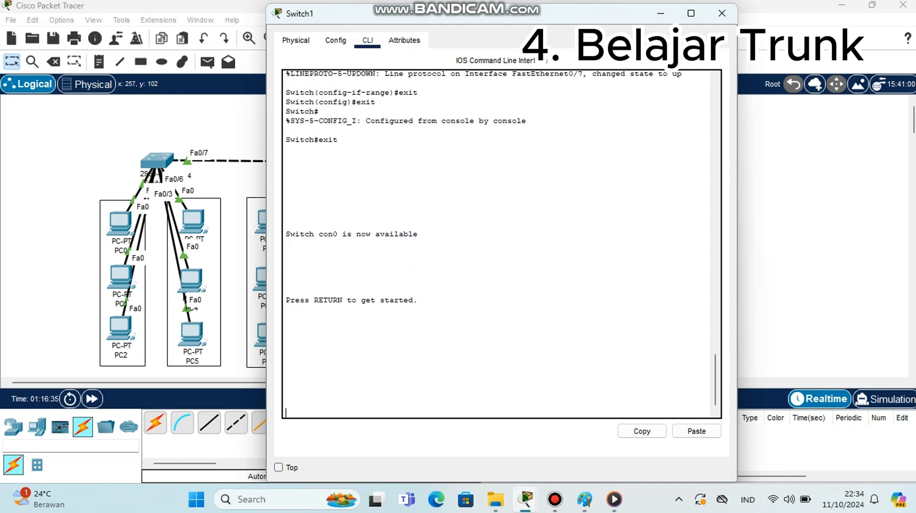
Re-enter privileged and global configuration mode on Switch1 and select interface fa0/7
key("Return")
type("en")
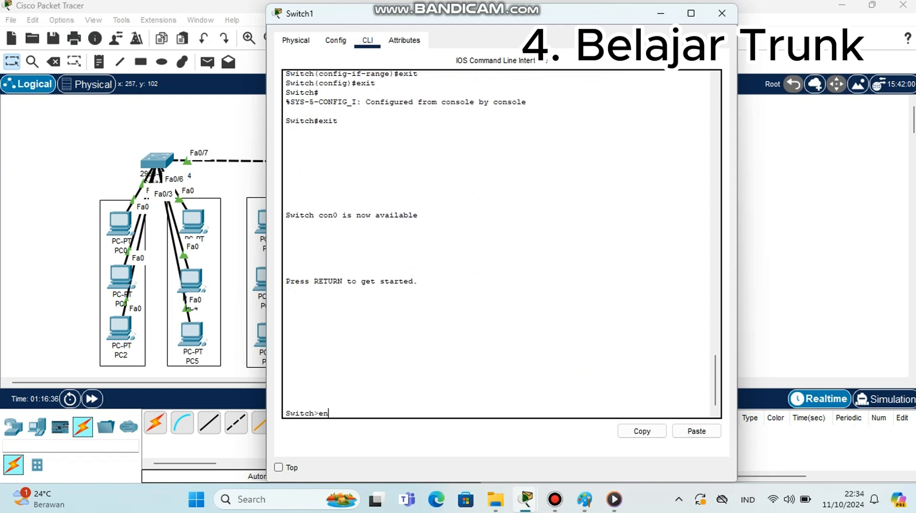
key("Return")
key("Return")
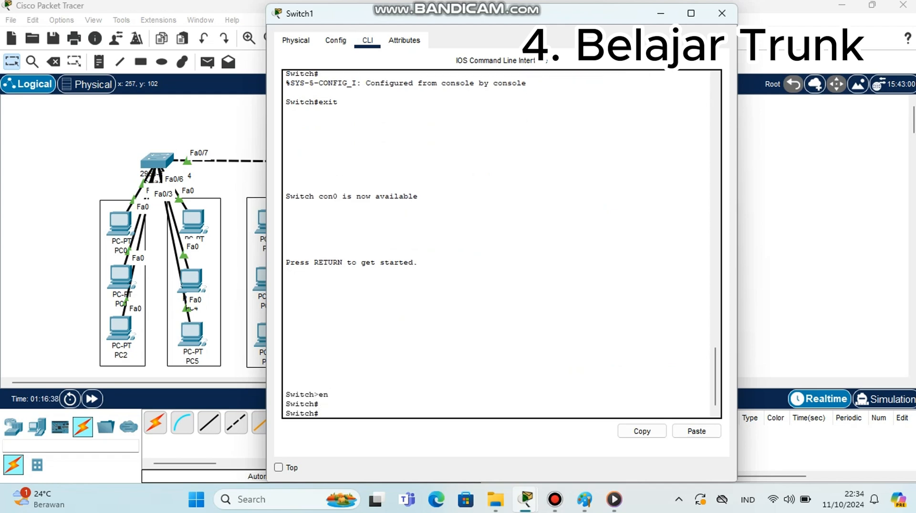
type("conf t")
key("Return")
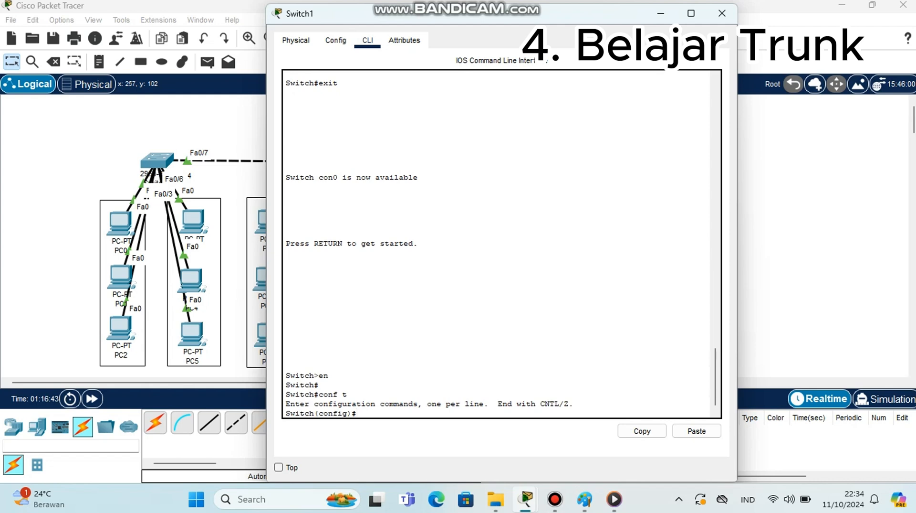
type("int fa0/7")
key("Return")
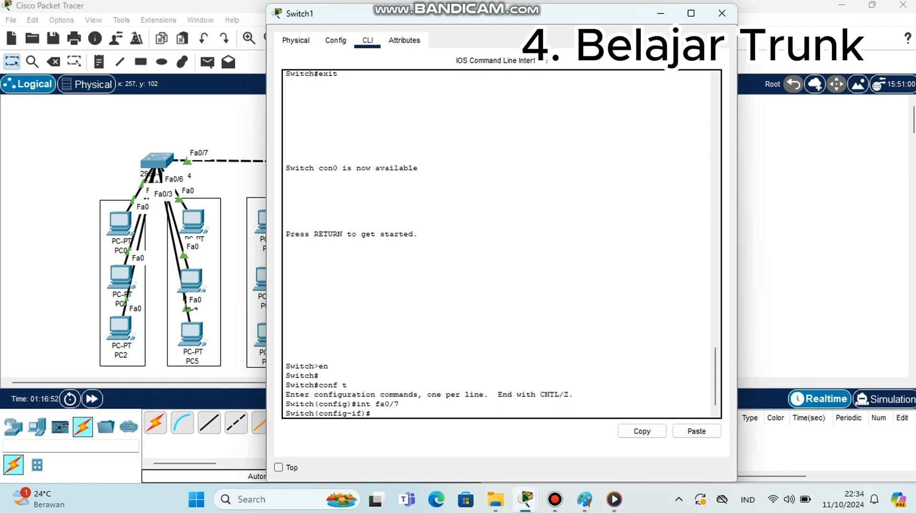
Set Switch1's fa0/7 to switchport mode trunk
type("switchport mode trunk")
key("Return")
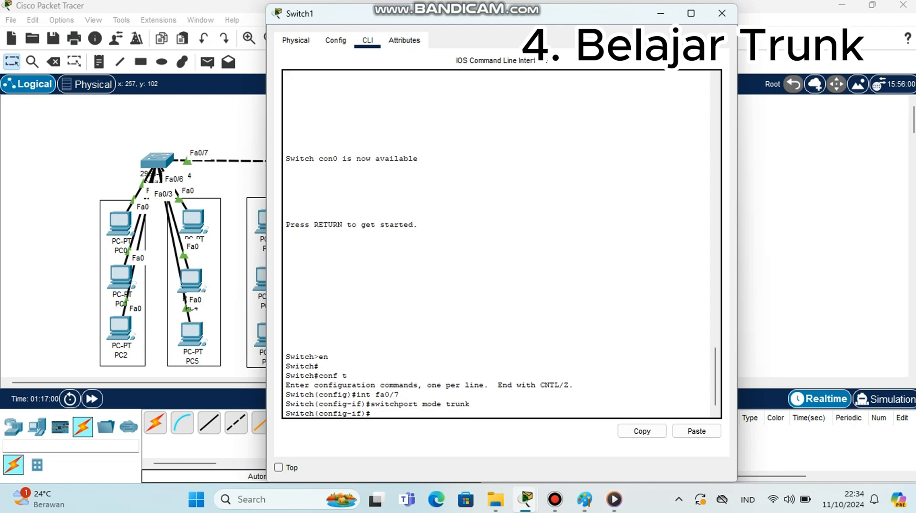
Display Switch1's trunk interfaces with do show int trunk
type("do show int trunk")
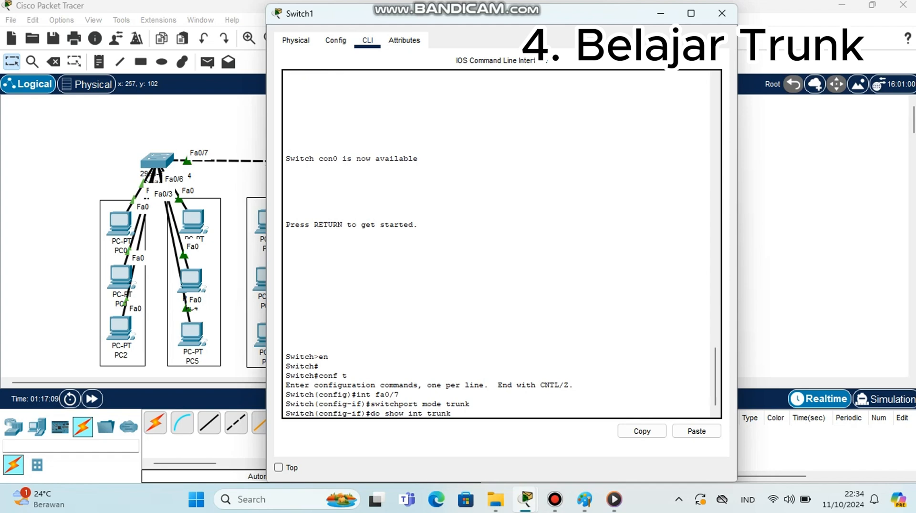
key("Return")
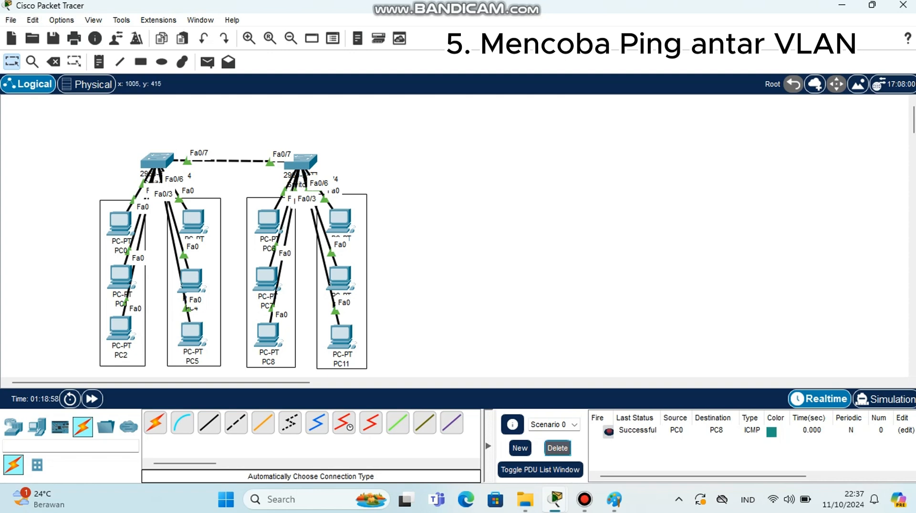
Delete the existing PDU scenario entry and switch to Simulation mode
left_click(558, 448)
left_click(886, 398)
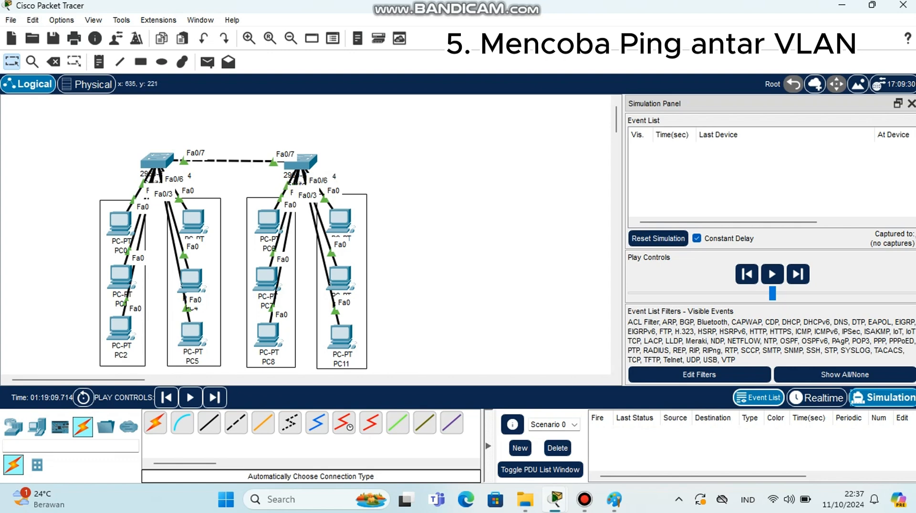
Add a simple PDU from PC0 to PC8
key("p")
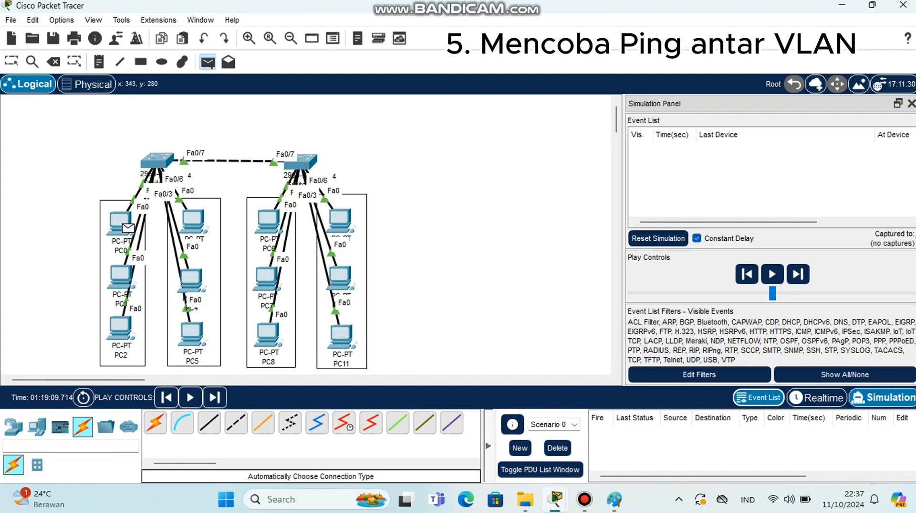
left_click(122, 222)
left_click(267, 334)
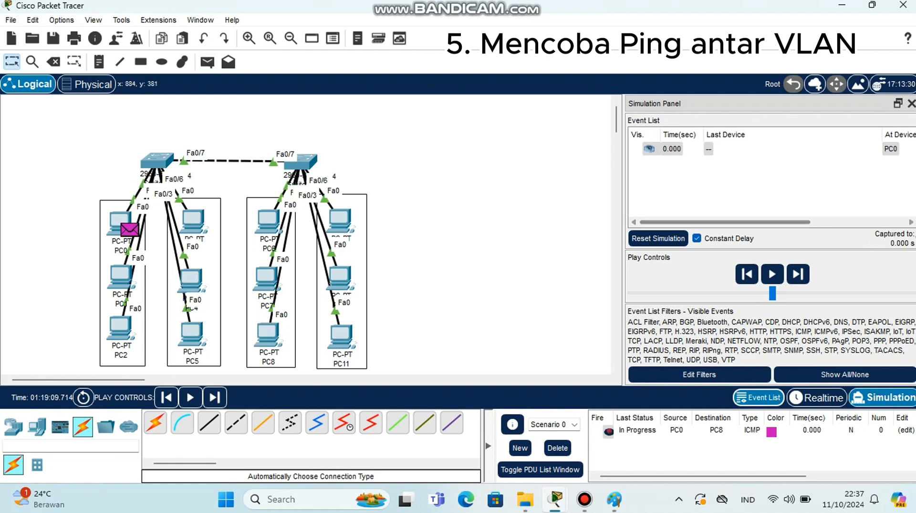
Step the simulation forward event by event until the ICMP packet travels to PC8 and back to PC0
left_click_drag(745, 222, 840, 222)
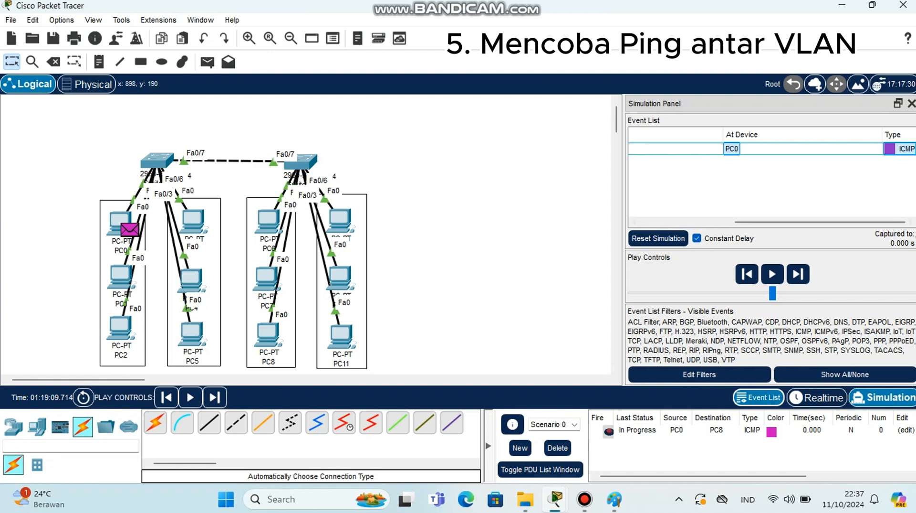
left_click(798, 274)
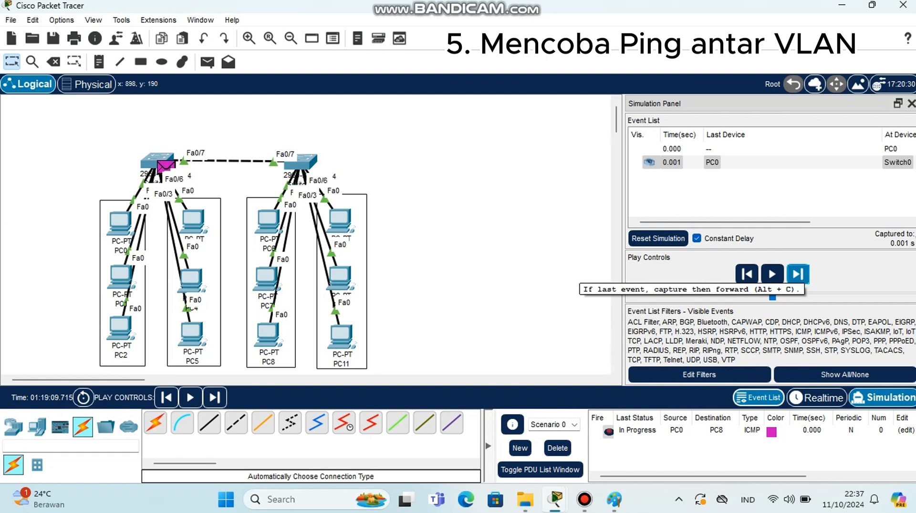
left_click(798, 273)
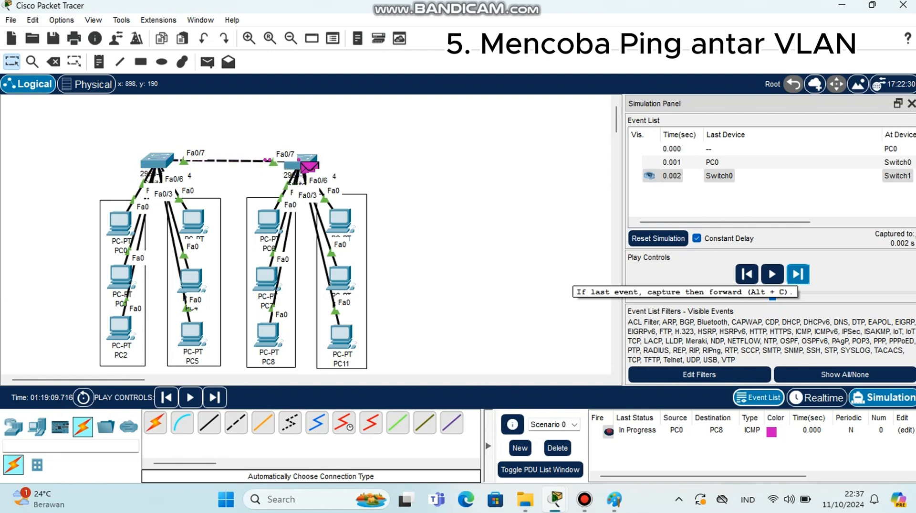
left_click(798, 274)
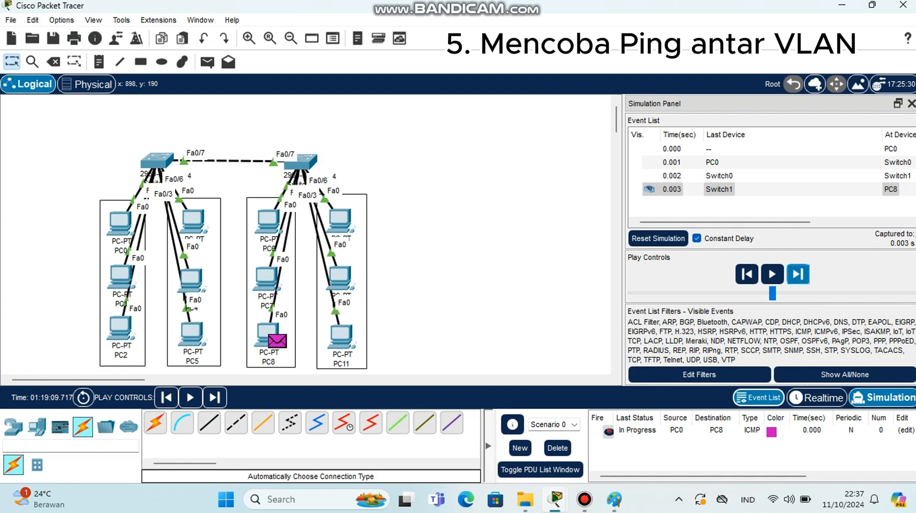
left_click(798, 273)
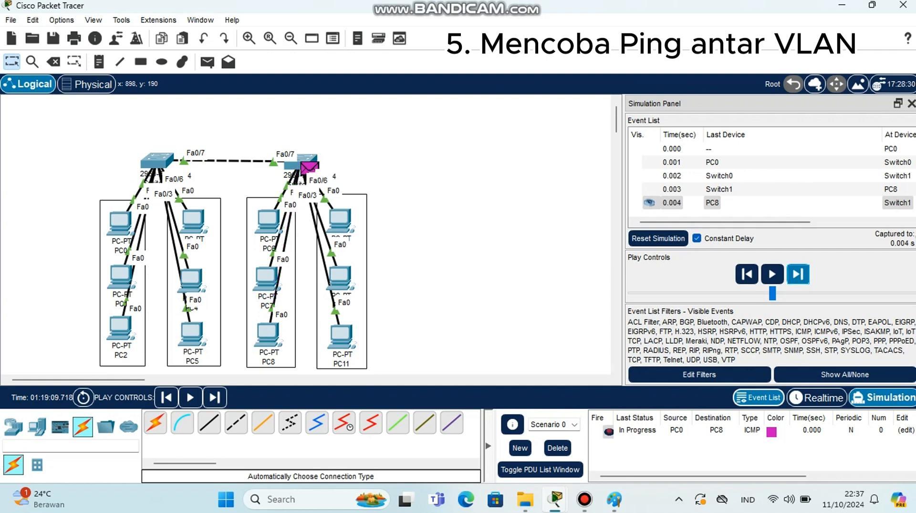
left_click(798, 273)
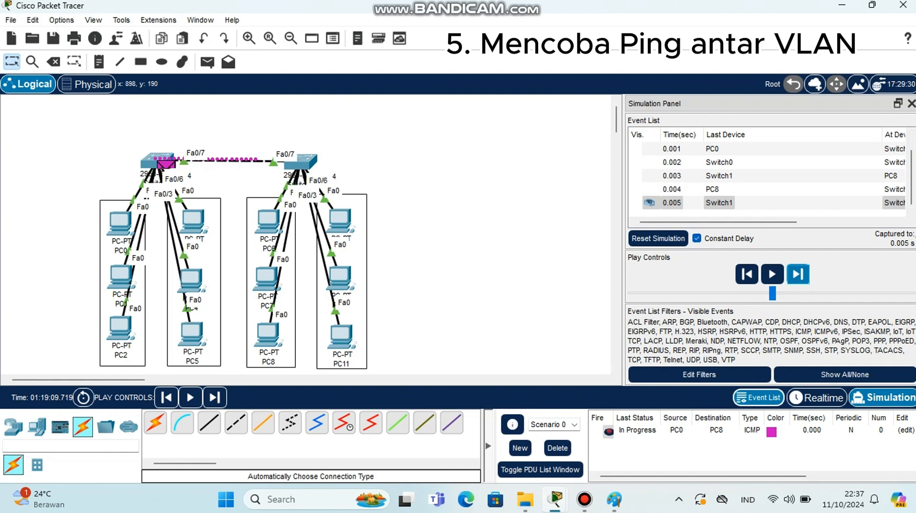
left_click(798, 273)
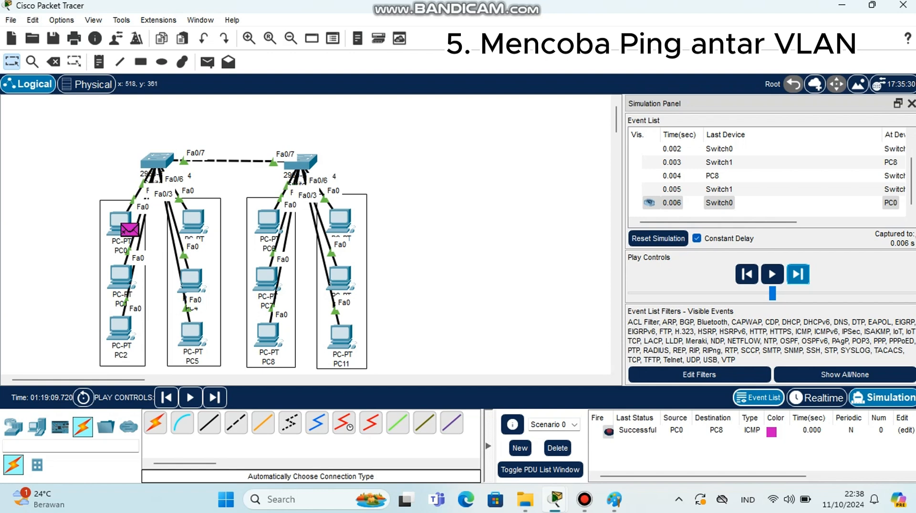
Add a simple PDU from PC5 to PC11
left_click(207, 61)
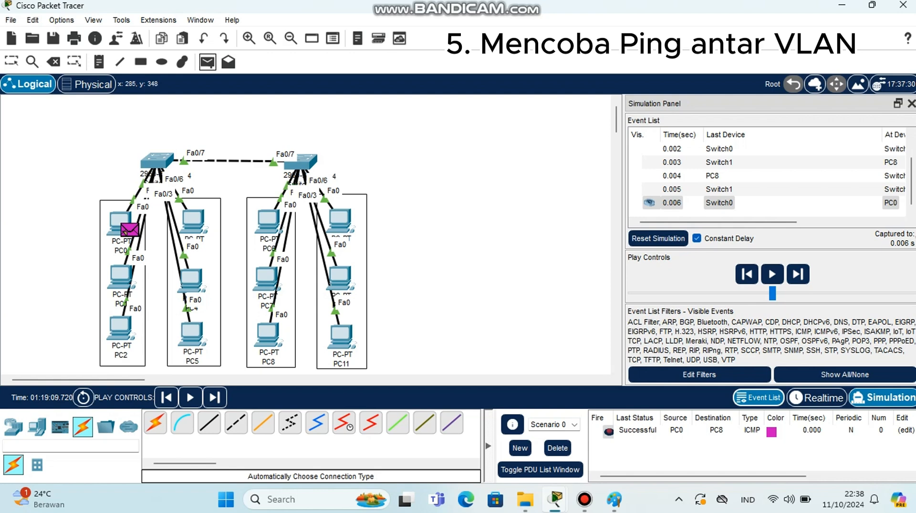
left_click(192, 333)
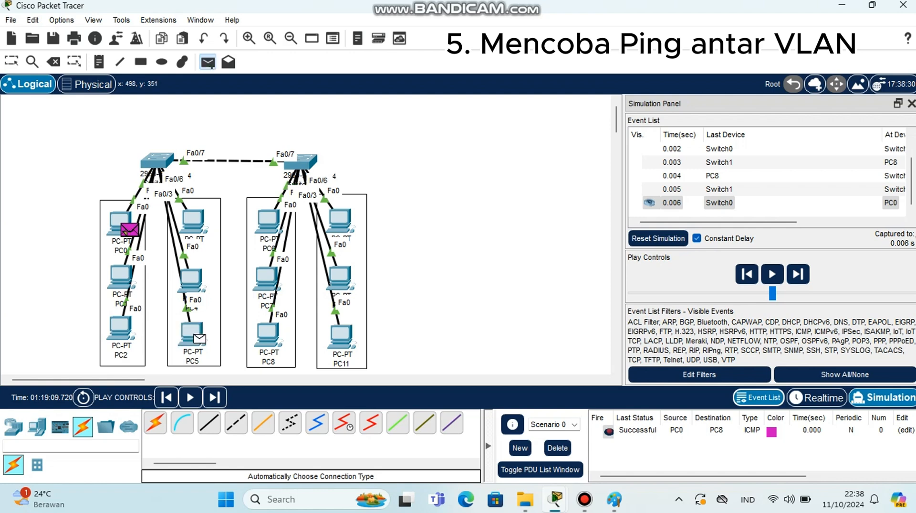
left_click(340, 336)
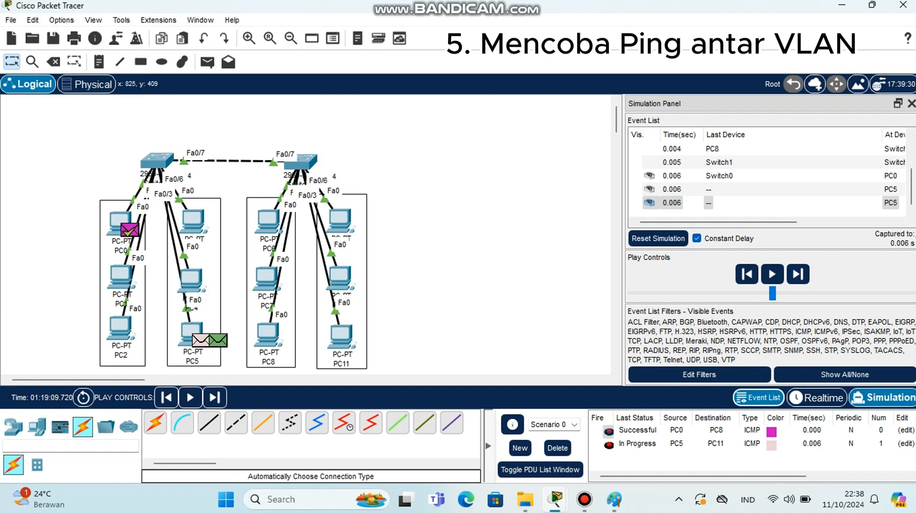
Run the simulation step by step, inspecting the event list, until the PC5-to-PC11 ICMP exchange finishes
left_click_drag(773, 222, 825, 222)
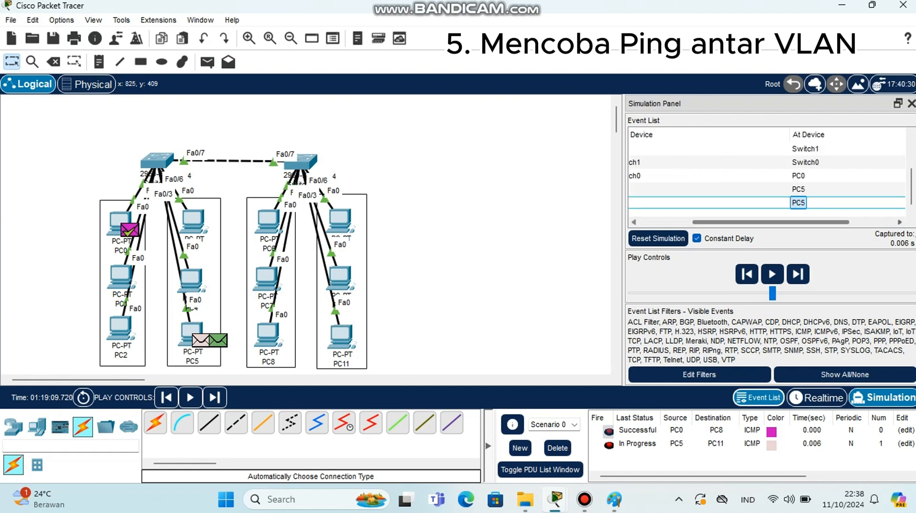
left_click(900, 222)
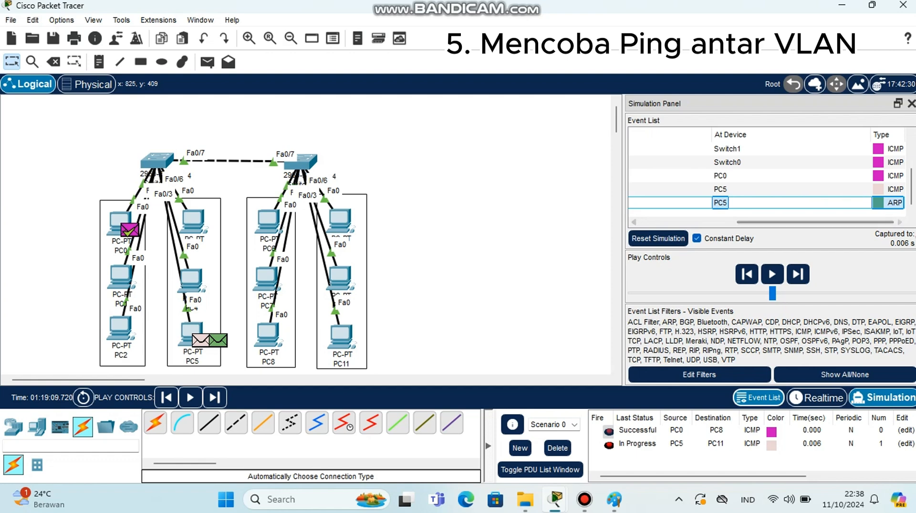
left_click(634, 222)
left_click(634, 222)
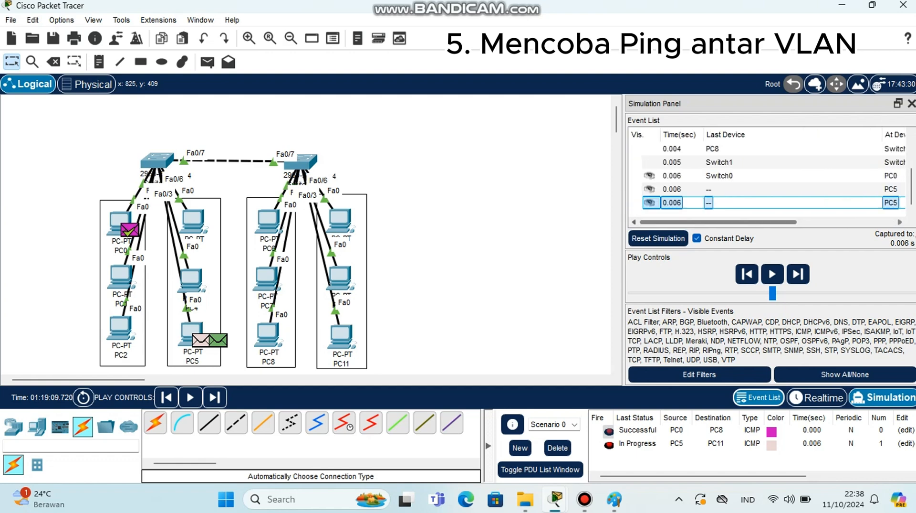
left_click(798, 273)
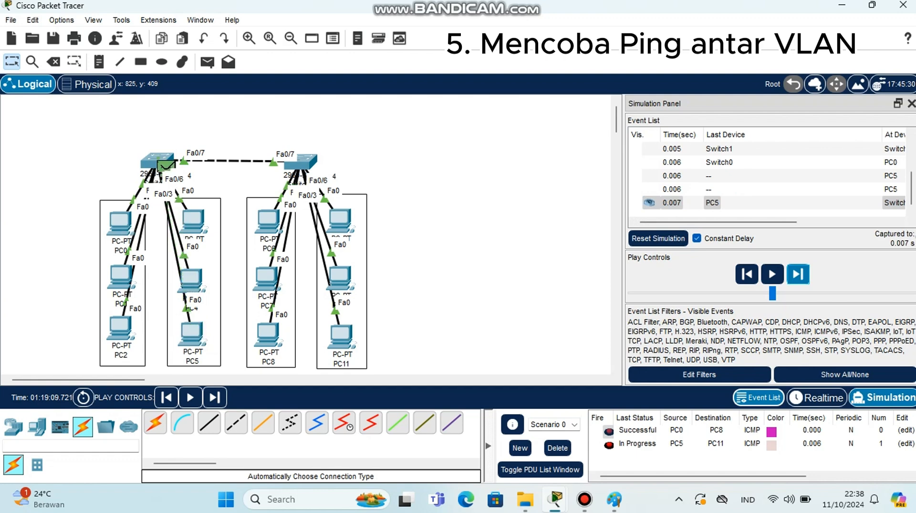
left_click(798, 274)
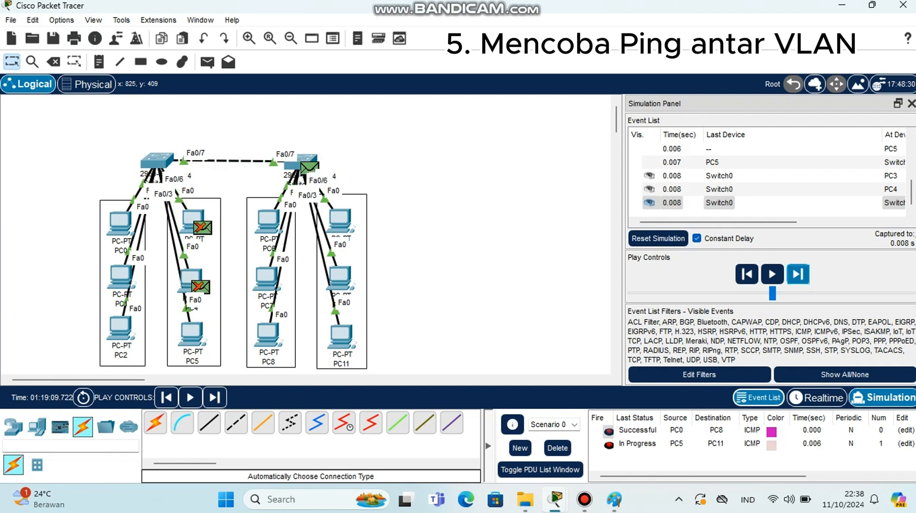
left_click(798, 274)
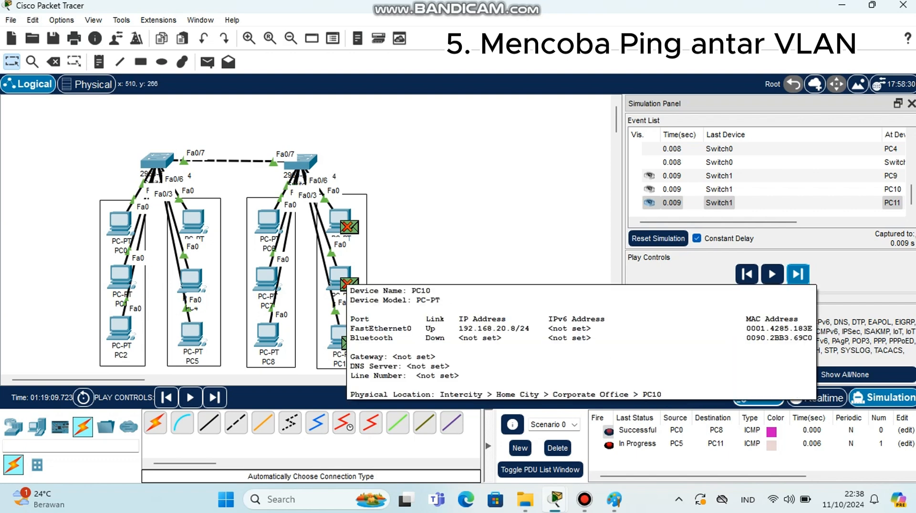
mouse_move(338, 218)
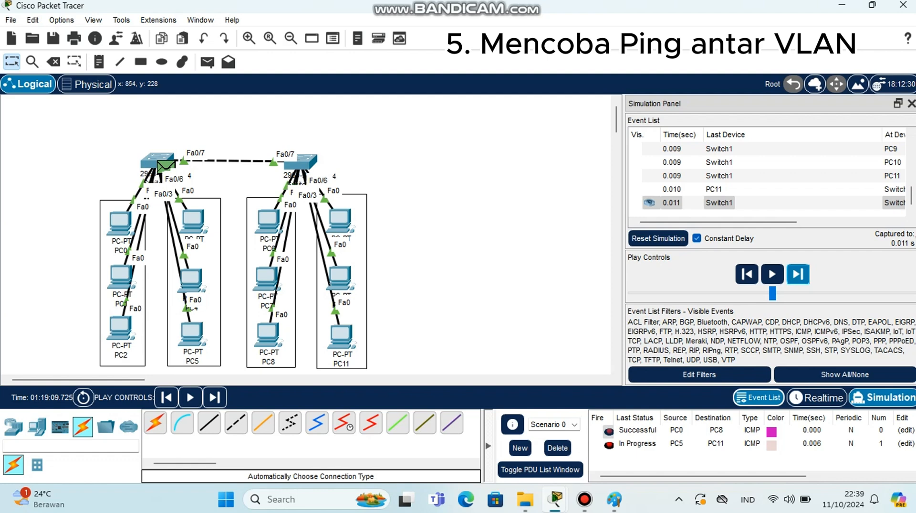
left_click(798, 273)
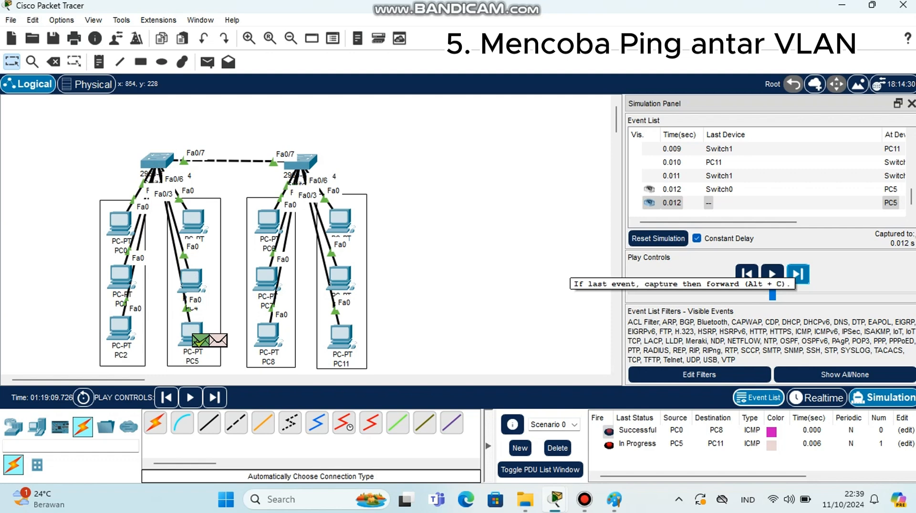
left_click(798, 273)
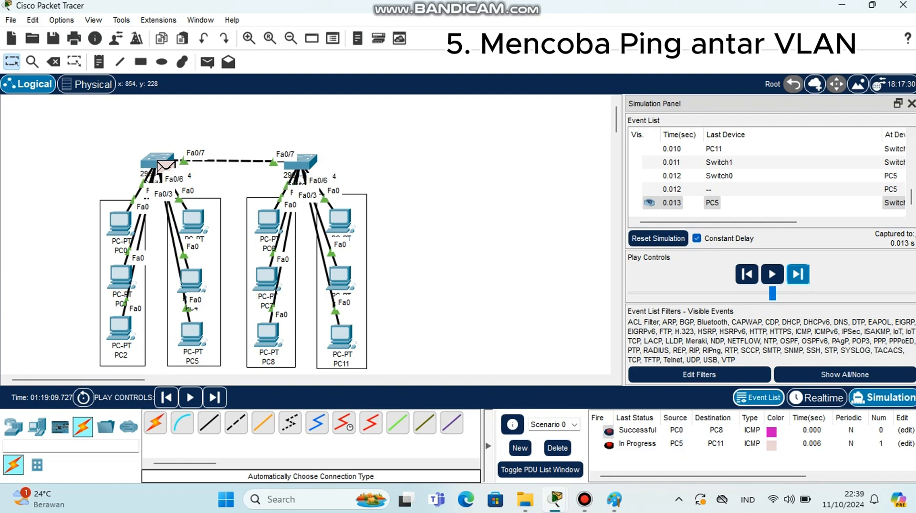
left_click(773, 273)
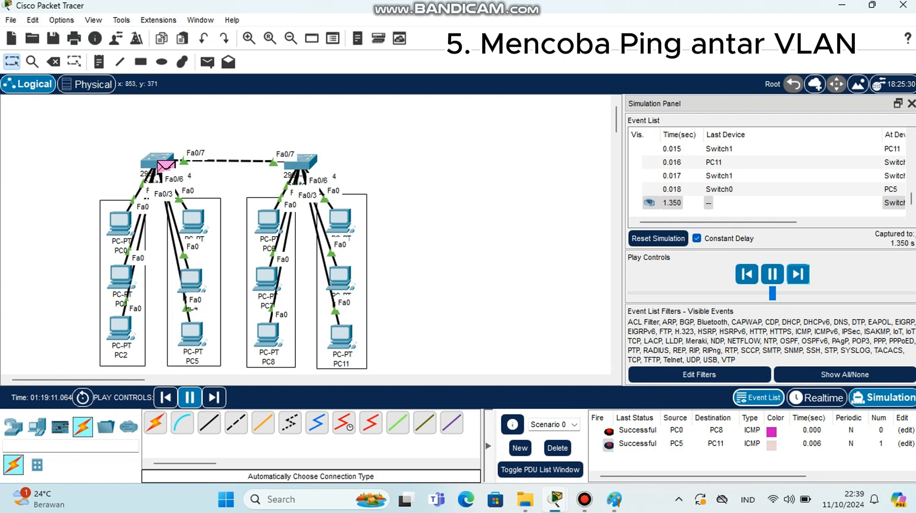
left_click(773, 274)
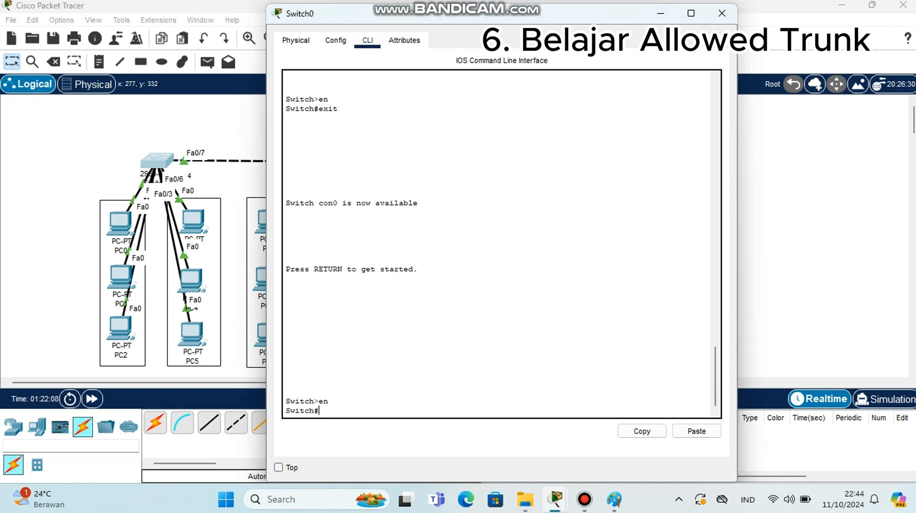
In Switch0's CLI, enter global configuration mode and display the trunk interfaces with do show int trunk
type("conf t")
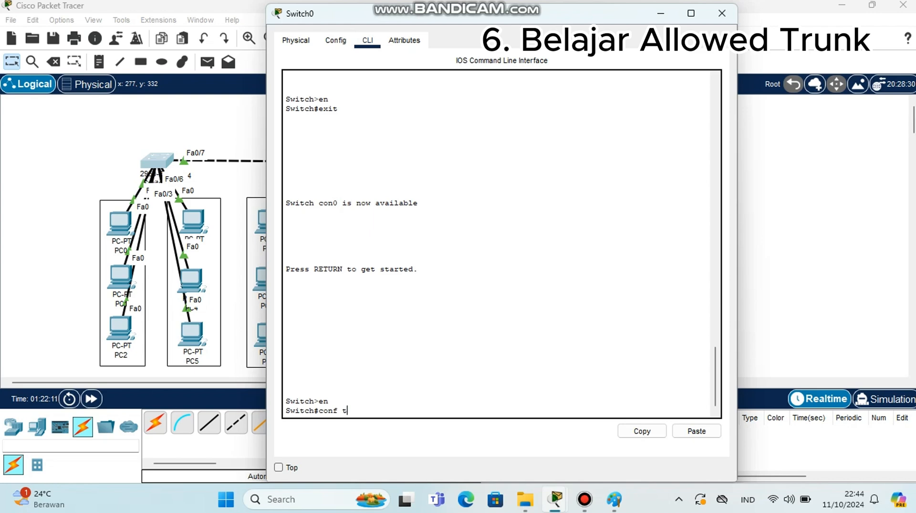
key("Return")
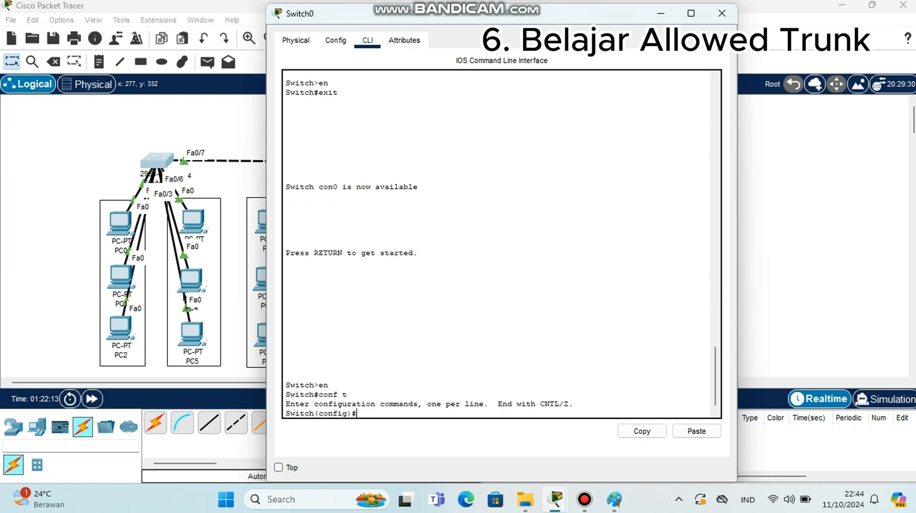
type("do show int trunk")
key("Return")
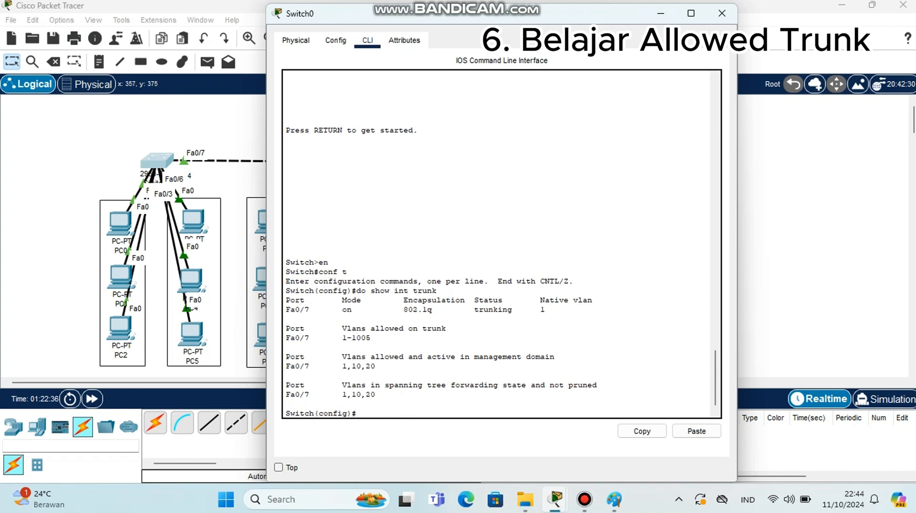
On interface fa0/7, restrict the trunk to allowed VLANs 10,20 with switchport trunk allowed vlan 10,20, then exit
left_click_drag(342, 366, 376, 367)
left_click(376, 366)
type("int fa0")
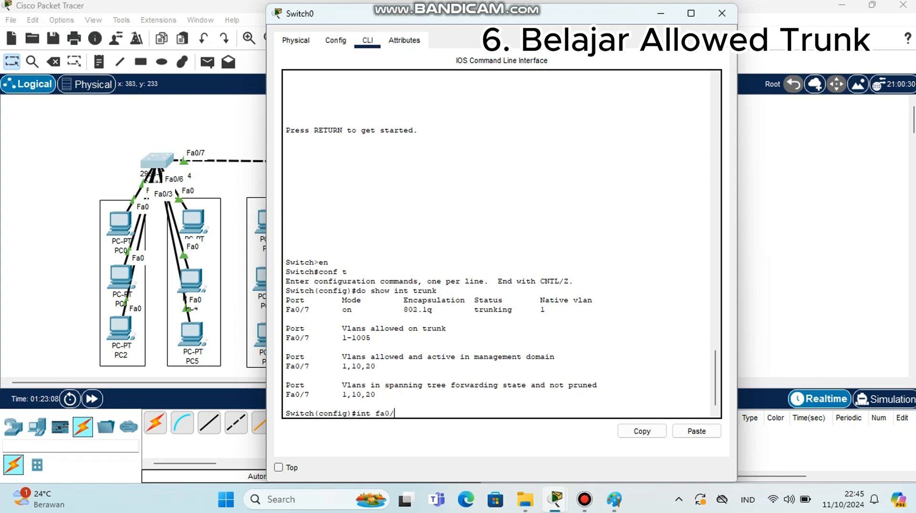
type("/7")
key("Return")
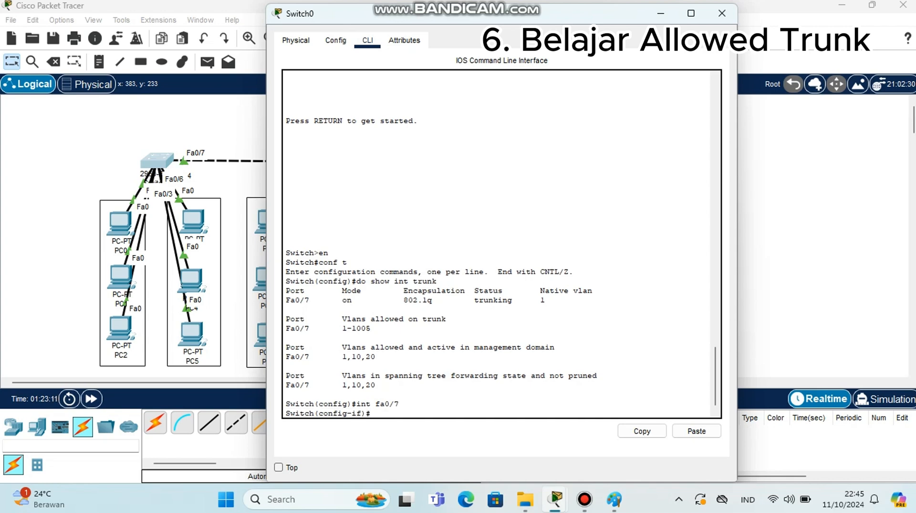
type("switchp")
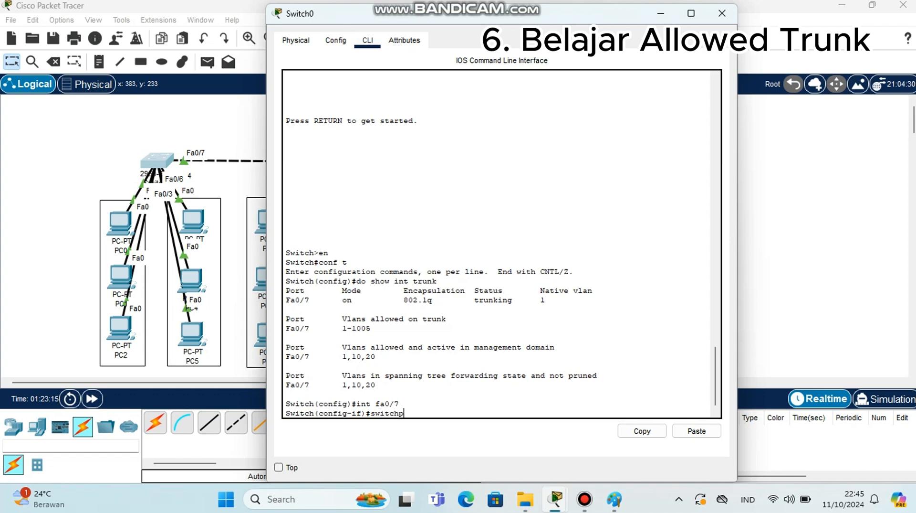
type("ort trunk allowed")
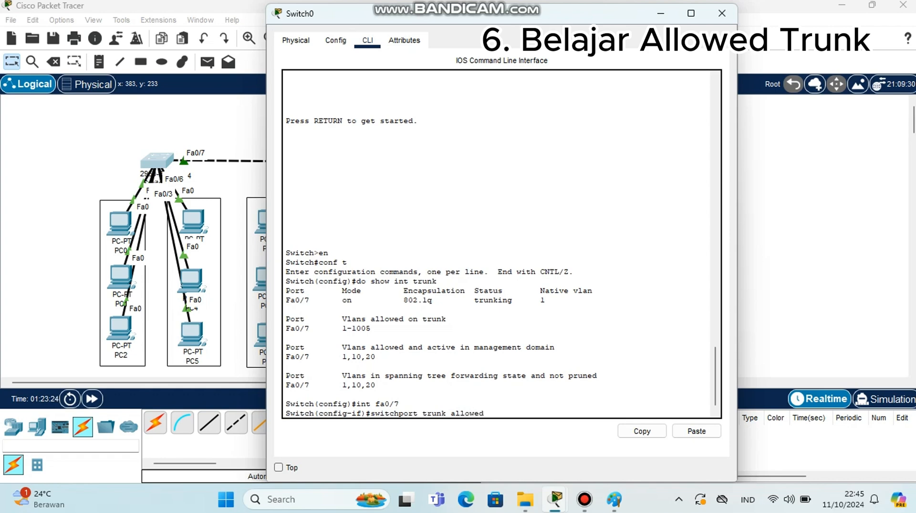
type(" vlan")
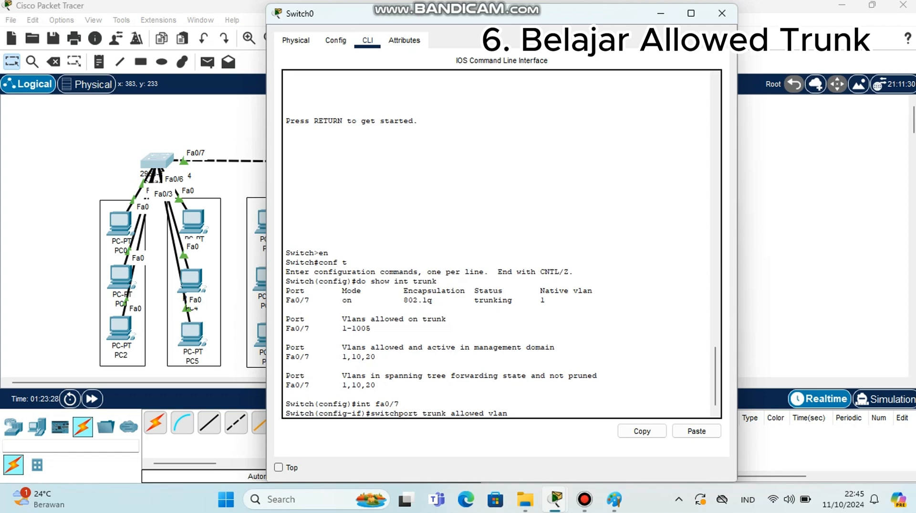
type(" 10")
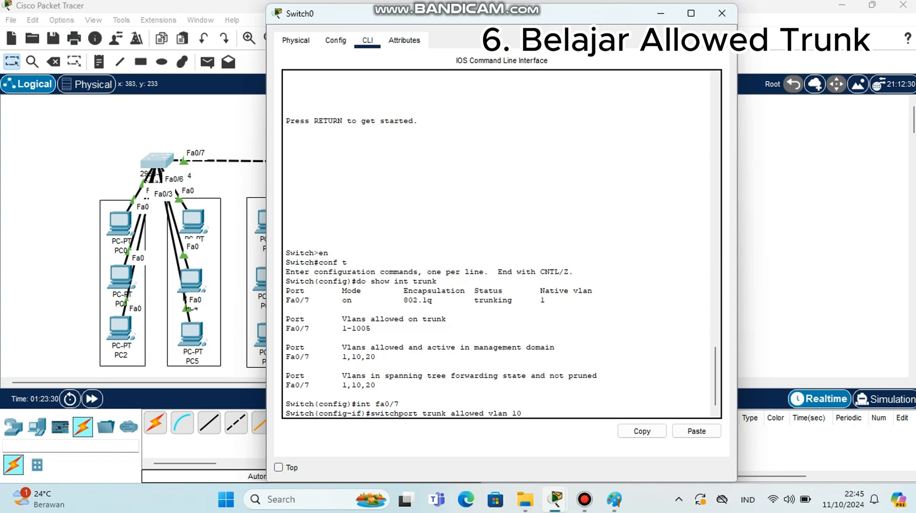
type(",20")
key("Return")
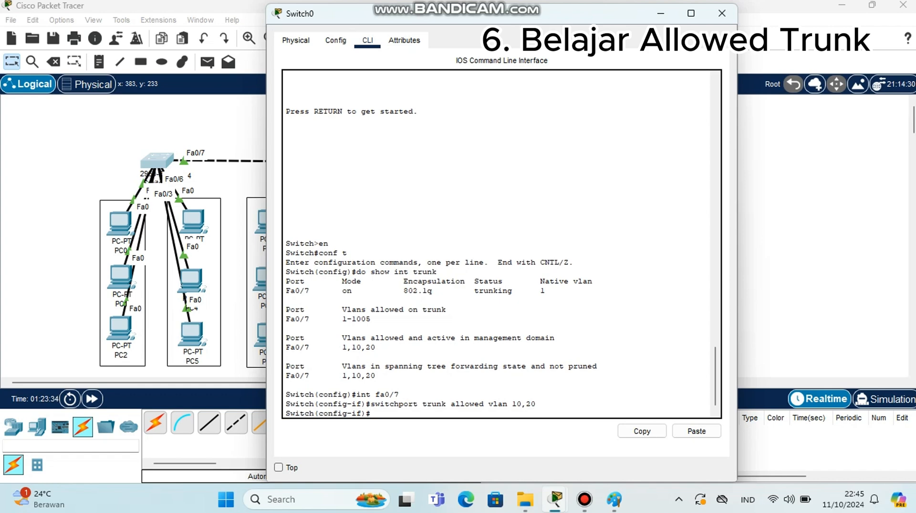
type("exi")
type("t")
key("Return")
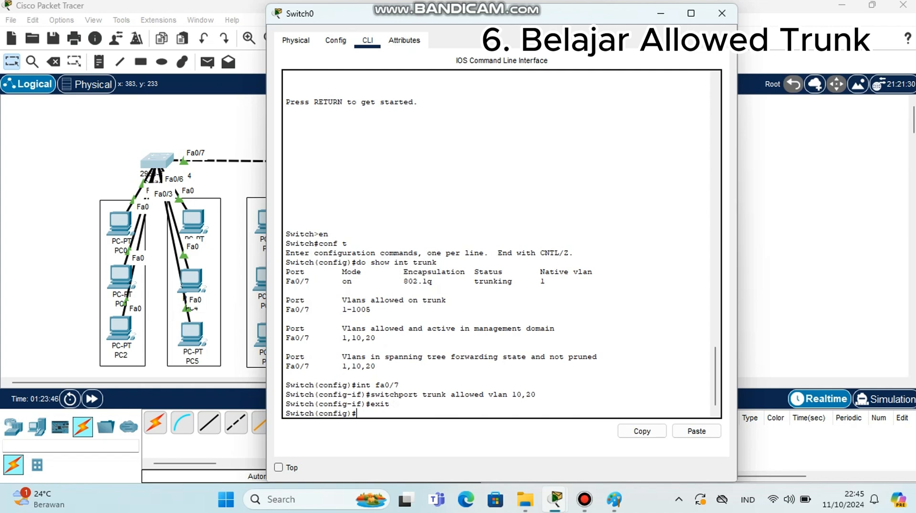
Check the trunk's allowed VLANs again with do show int trunk and close the Switch0 window
type("do show int trunk")
key("Return")
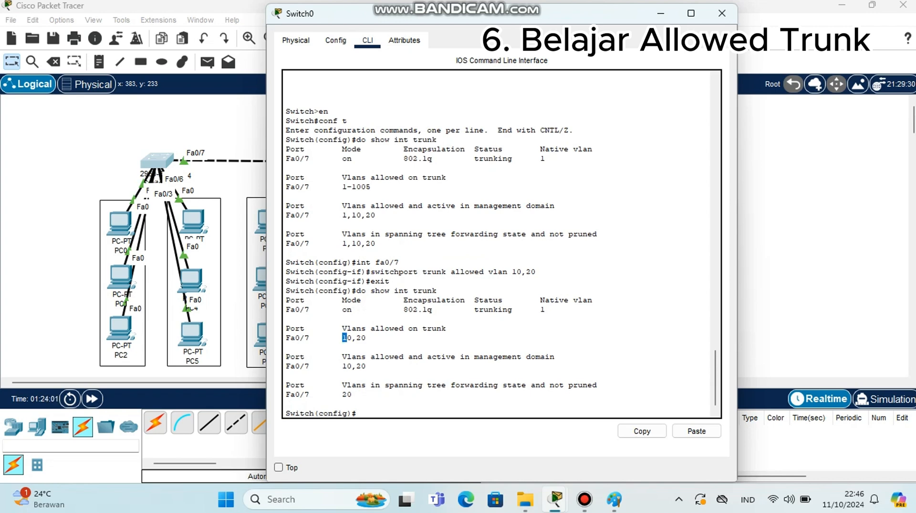
left_click_drag(343, 338, 366, 337)
left_click_drag(342, 366, 366, 366)
left_click(357, 413)
left_click(722, 13)
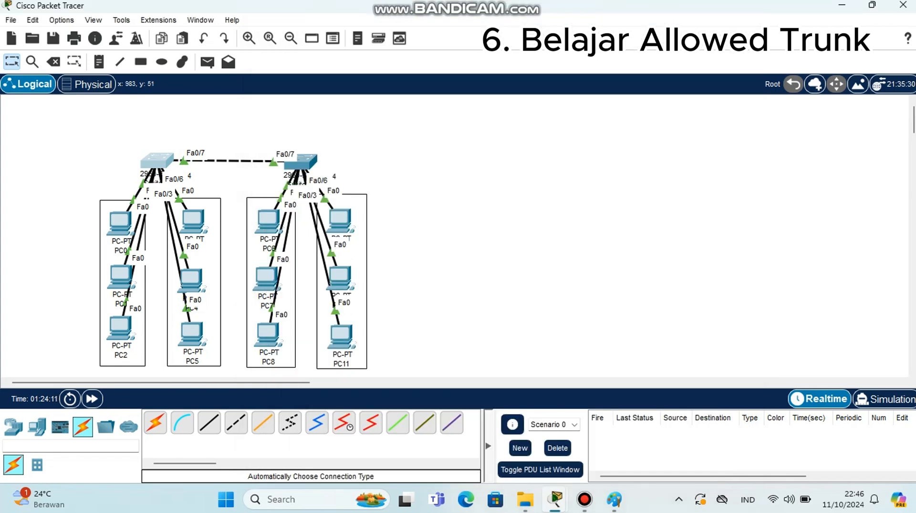
left_click(585, 499)
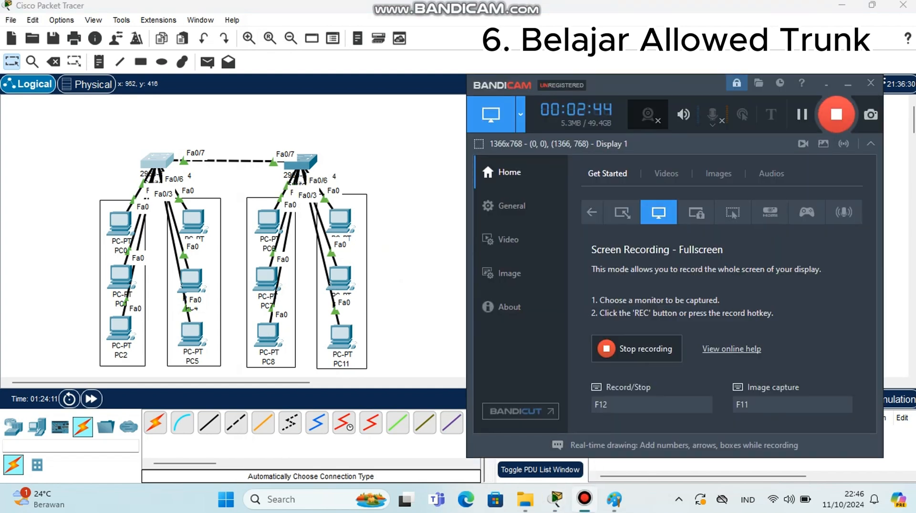
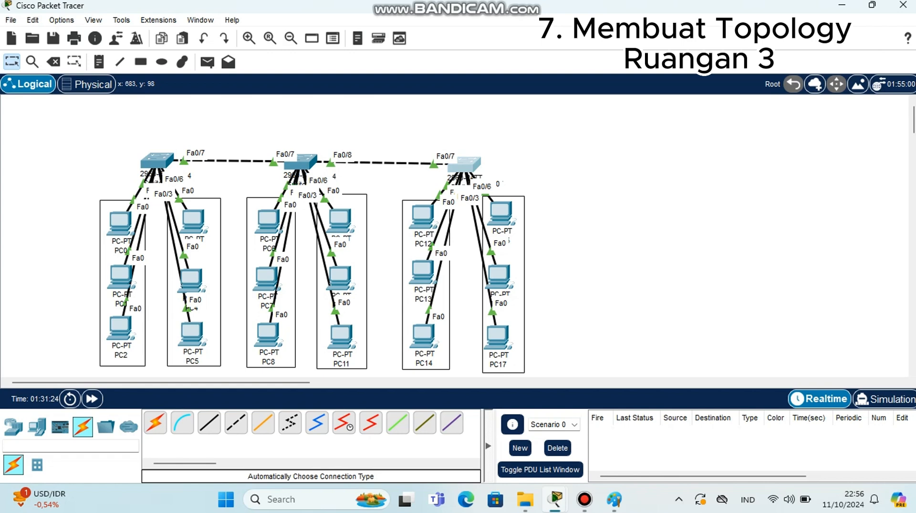
Open Switch2's CLI and exit the interface range, global configuration and the console session
left_click(465, 164)
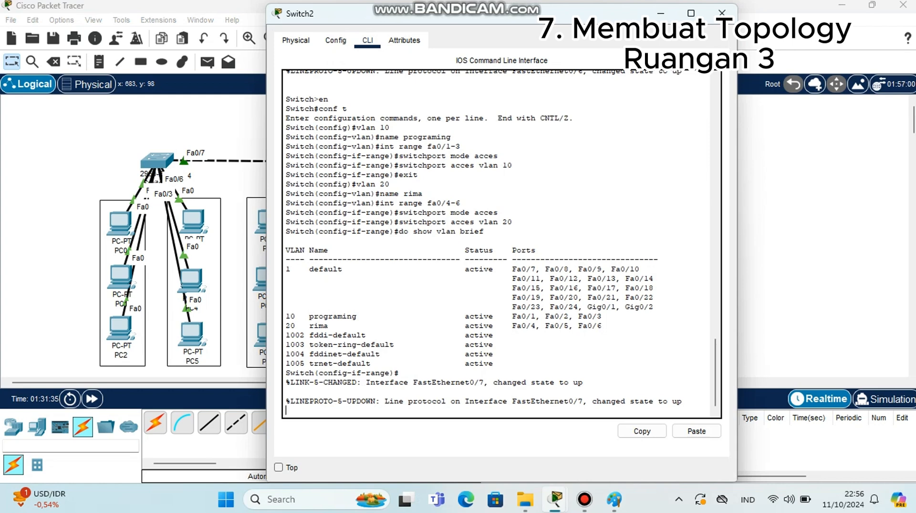
key("Return")
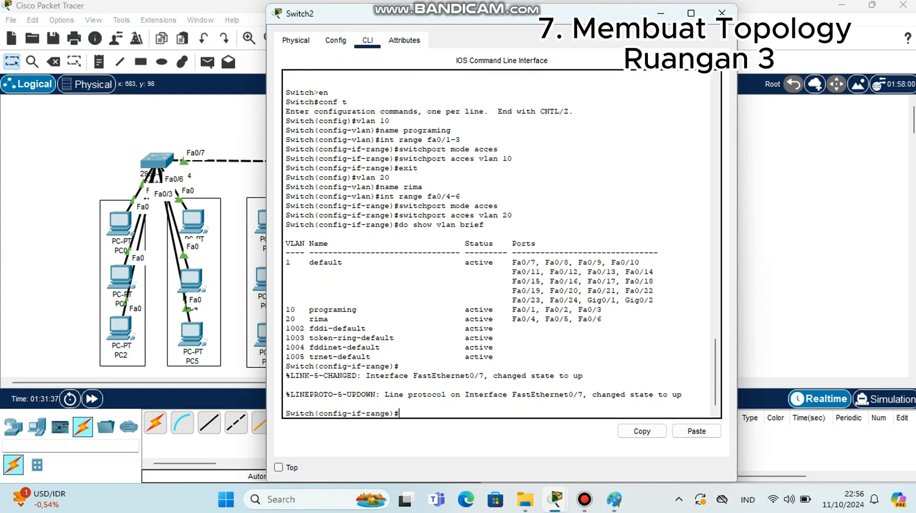
type("exit")
key("Return")
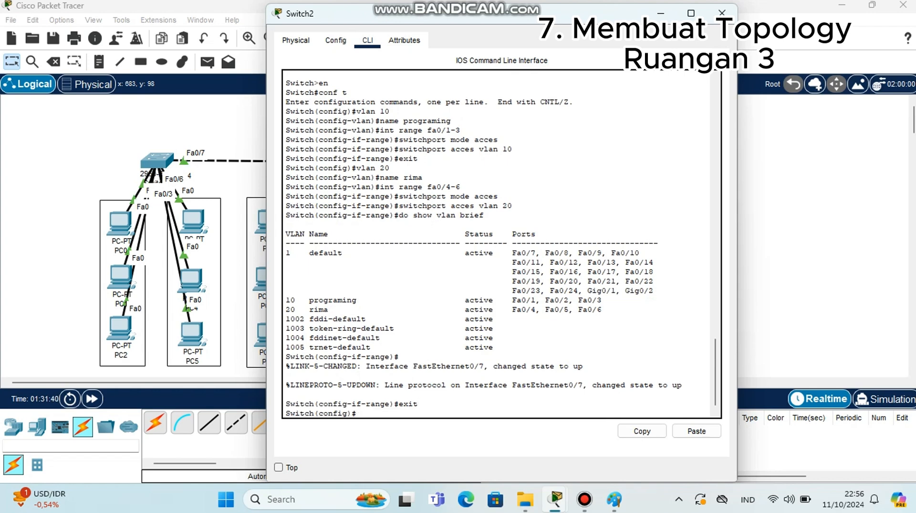
type("exit")
key("Return")
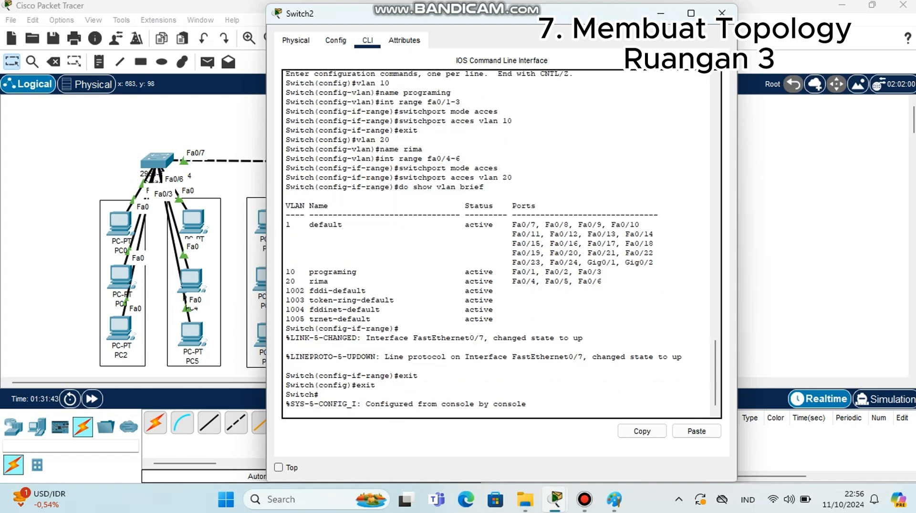
key("Return")
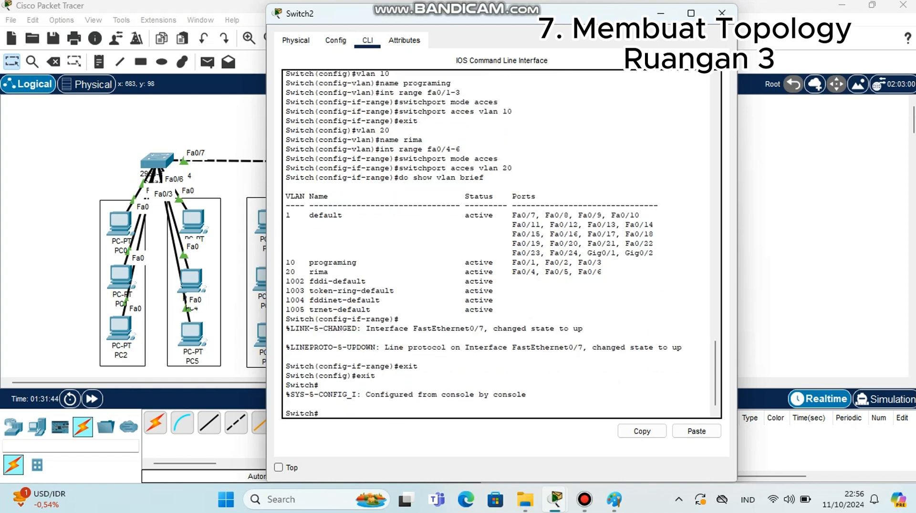
type("exit")
key("Return")
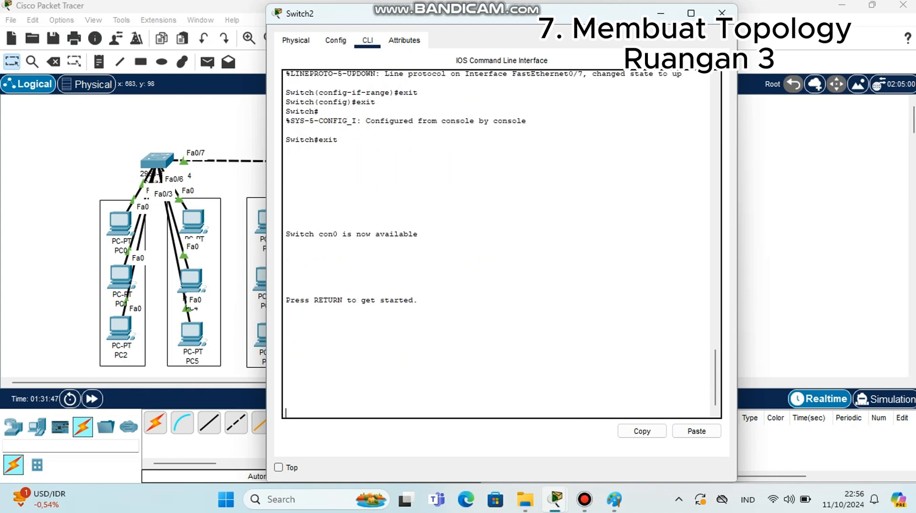
Restart the Switch2 console session and enter privileged and global configuration mode with en and conf t
key("Return")
type("en")
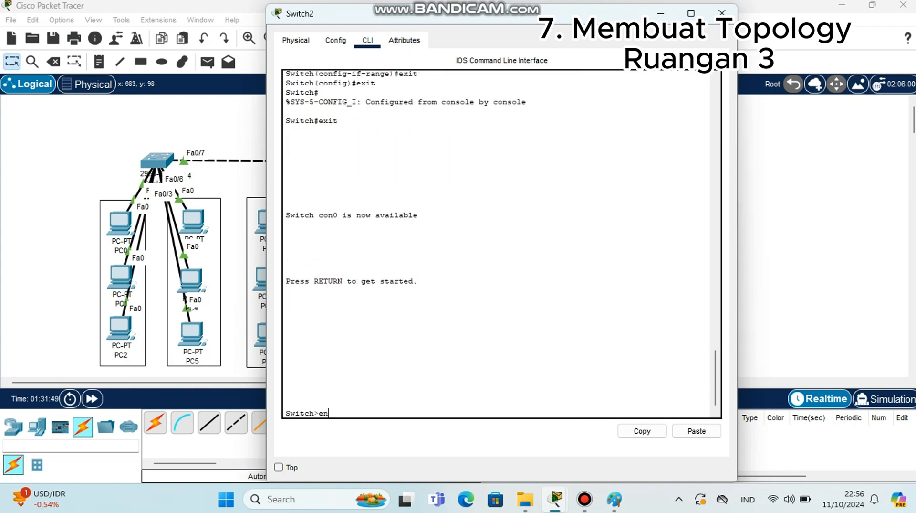
key("Return")
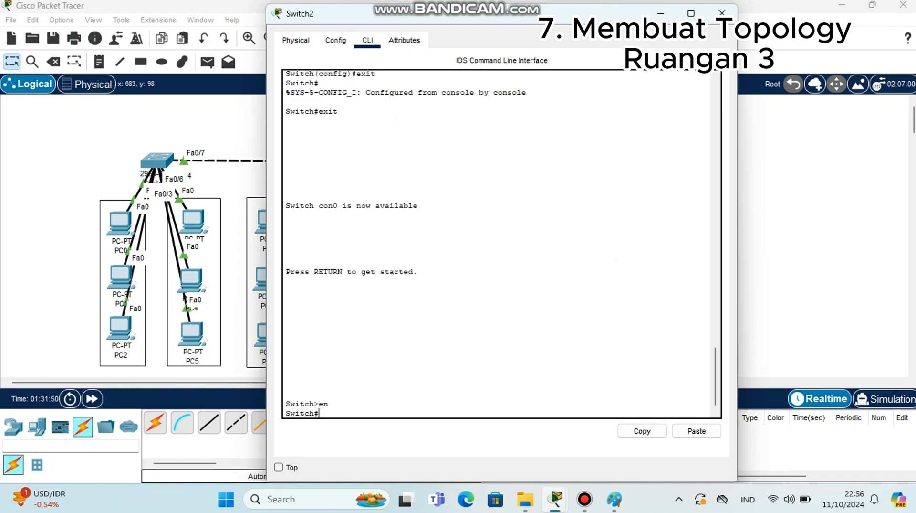
type("conf t")
key("Return")
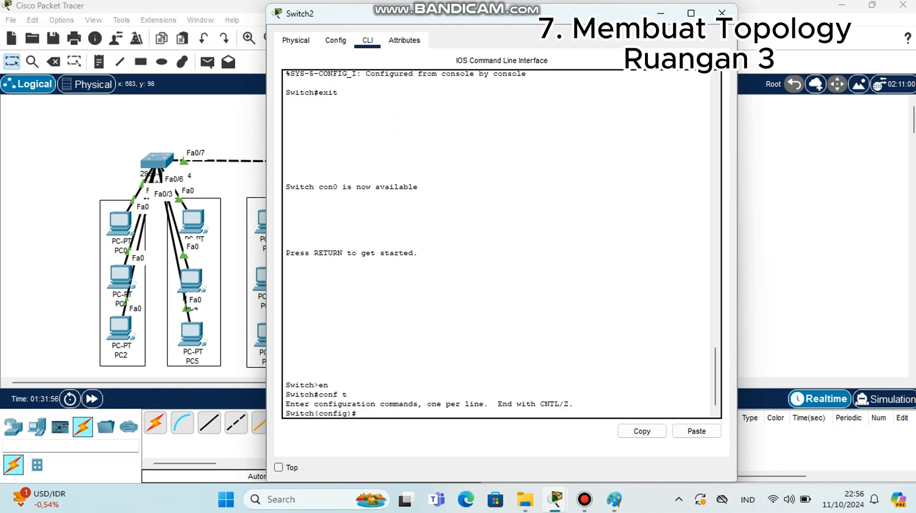
Select interface fa0/7 on Switch2 and set it to trunk with switchport mode trunk
type("int fa0")
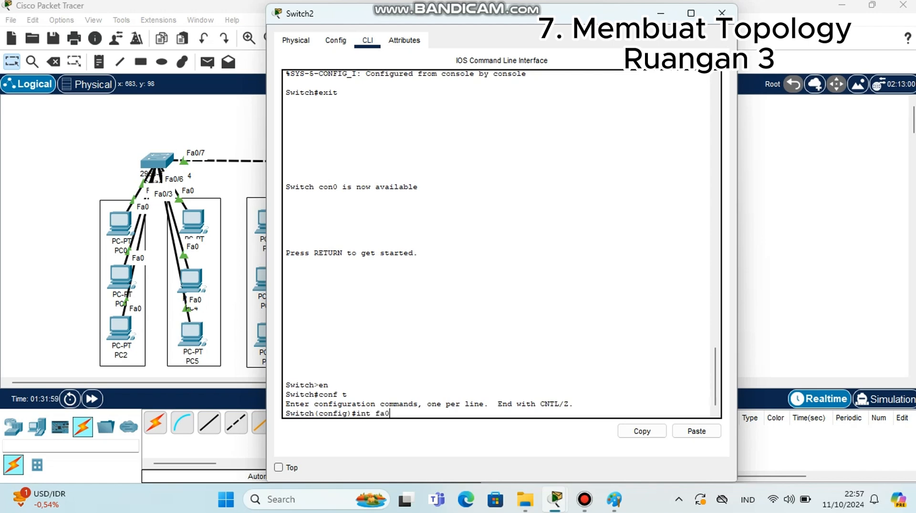
type("/7")
key("Return")
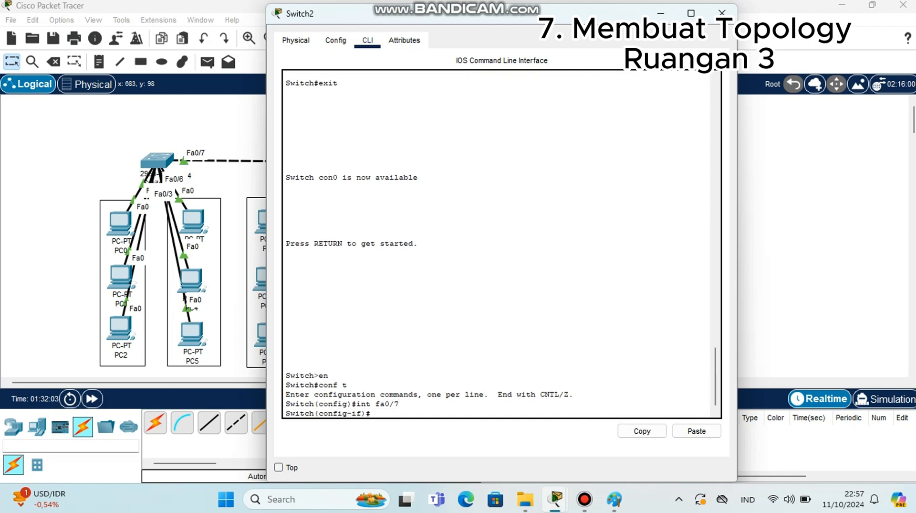
type("switchpo")
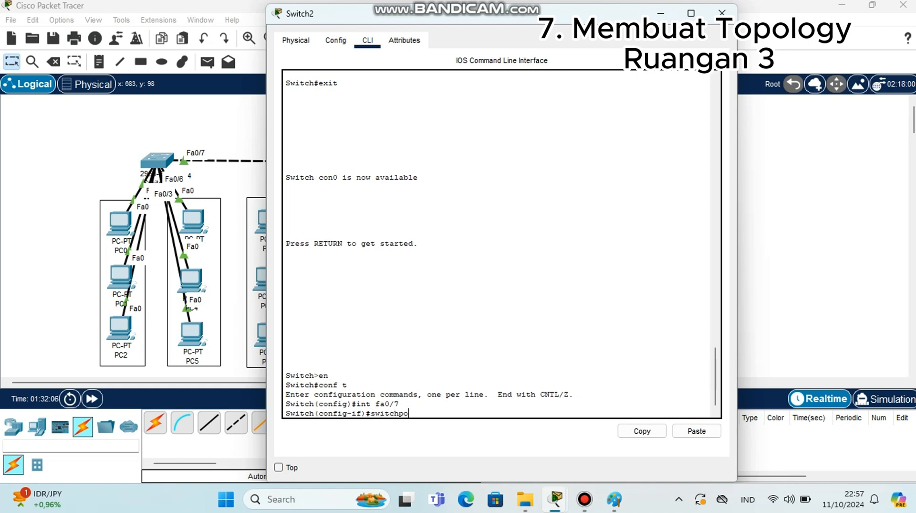
type("rt mode trunk")
key("Return")
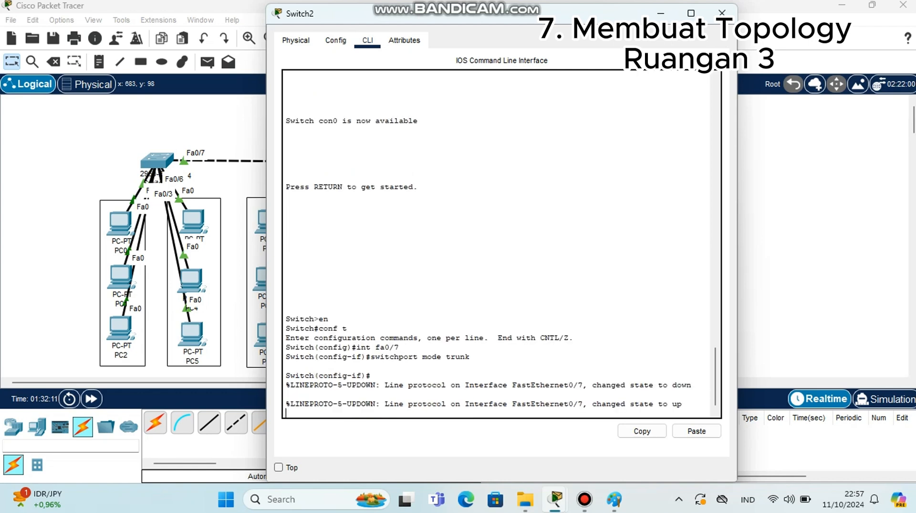
Display the trunk interfaces with do show int trunk, then move and close the Switch2 window
key("Return")
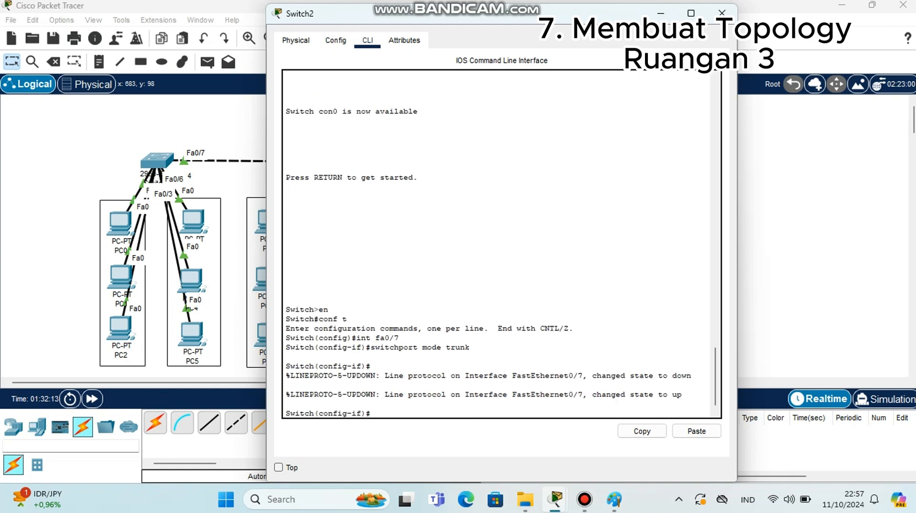
type("do show int trunk")
key("Return")
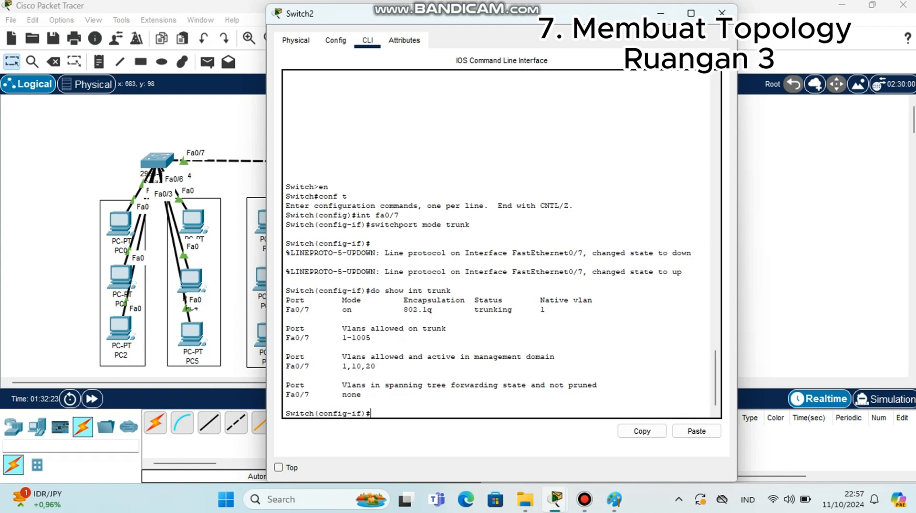
left_click_drag(534, 14, 790, 93)
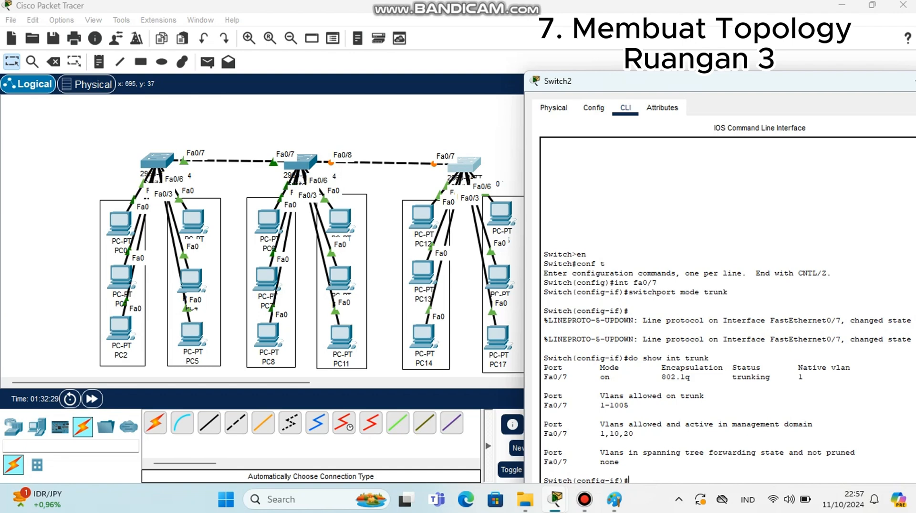
left_click_drag(651, 87, 562, 57)
left_click(890, 54)
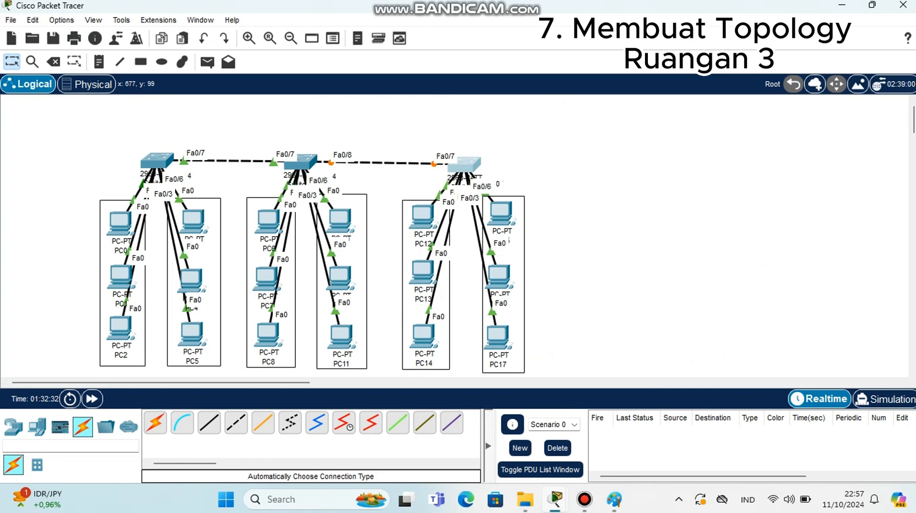
Reopen Switch2's CLI, exit to global configuration, and set interface fa0/8 to switchport mode trunk
left_click(468, 165)
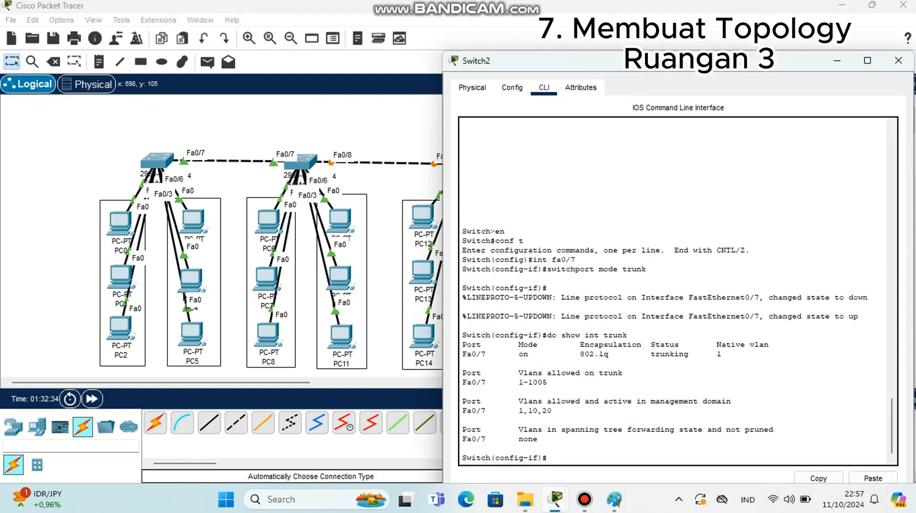
type("exit")
key("Return")
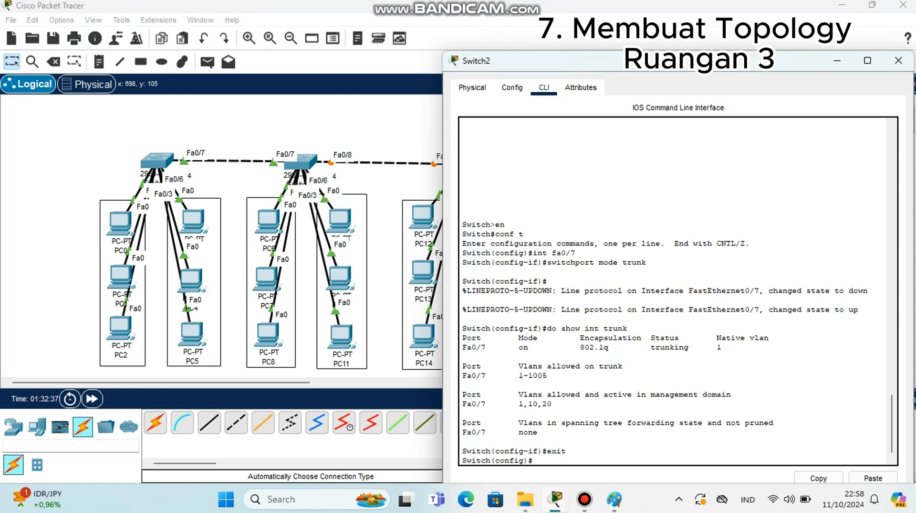
type("int fa0/8")
key("Return")
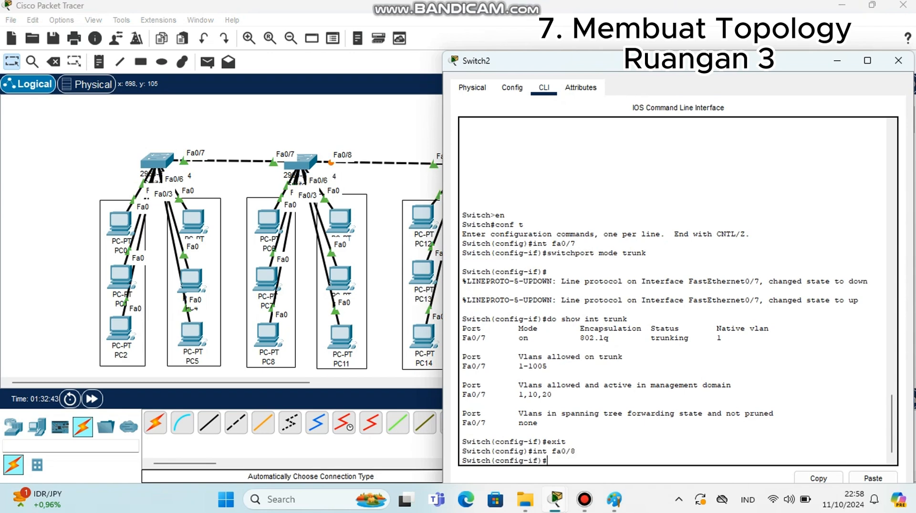
type("switchport mode trunk")
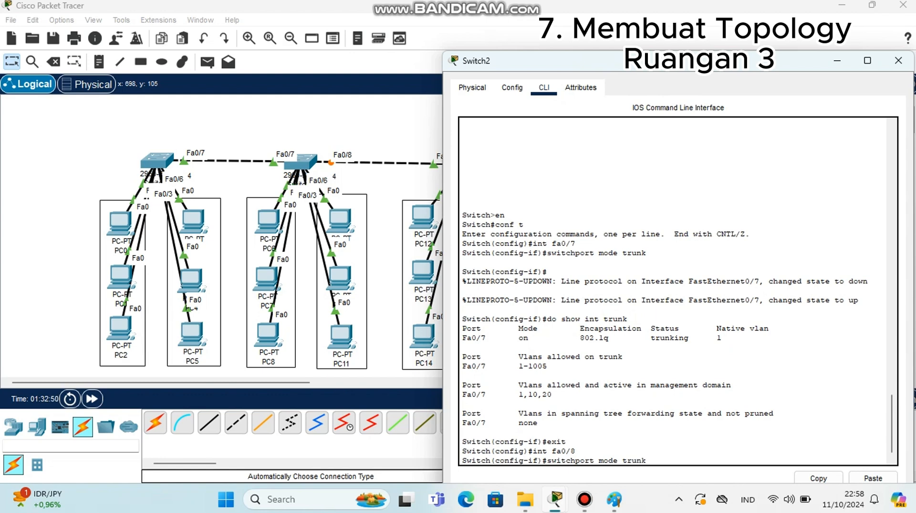
key("Return")
Check Switch2's trunk interfaces with do show int trunk and close the window
type("d")
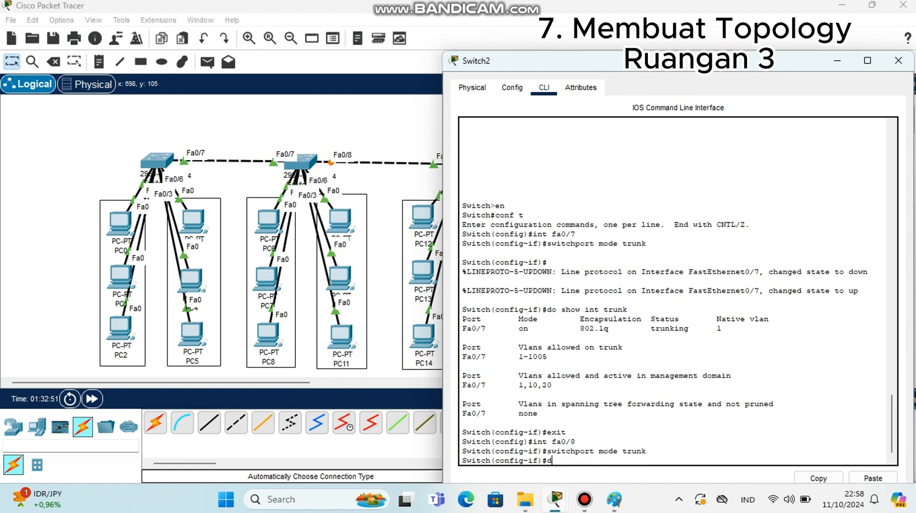
type("o show ")
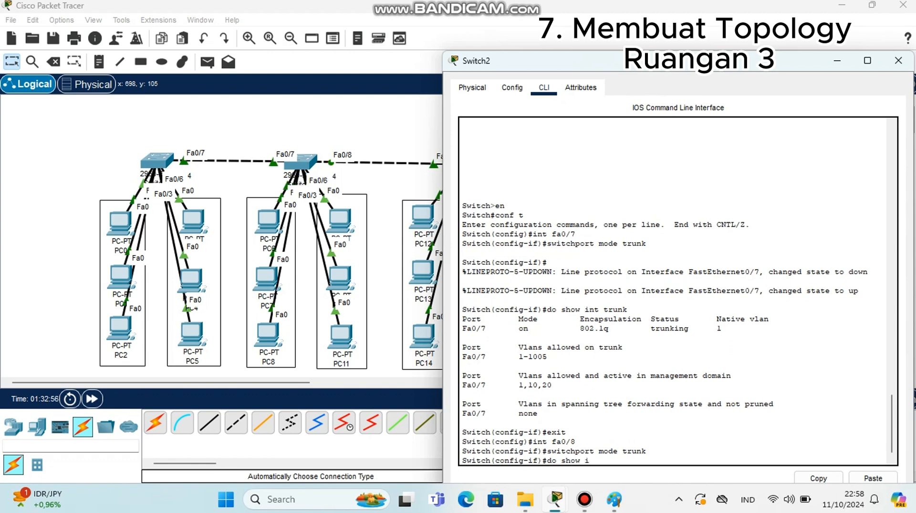
type("int trunk")
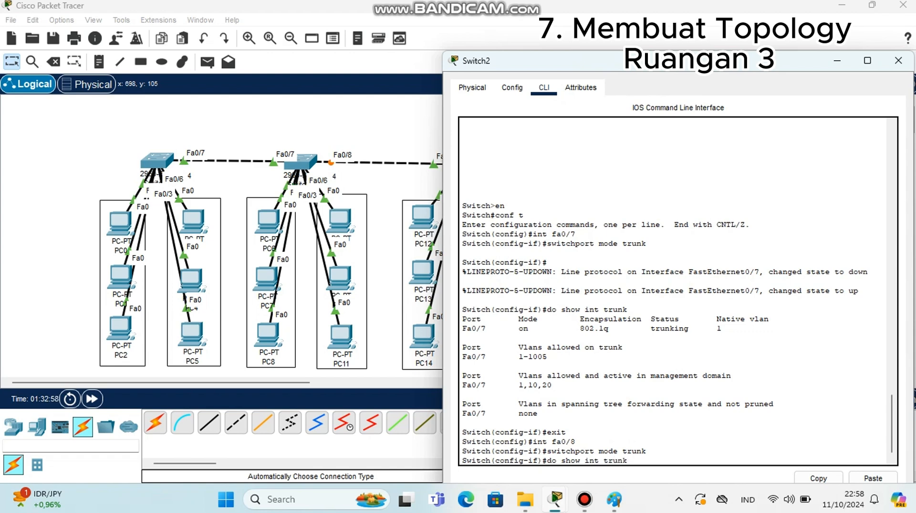
key("Return")
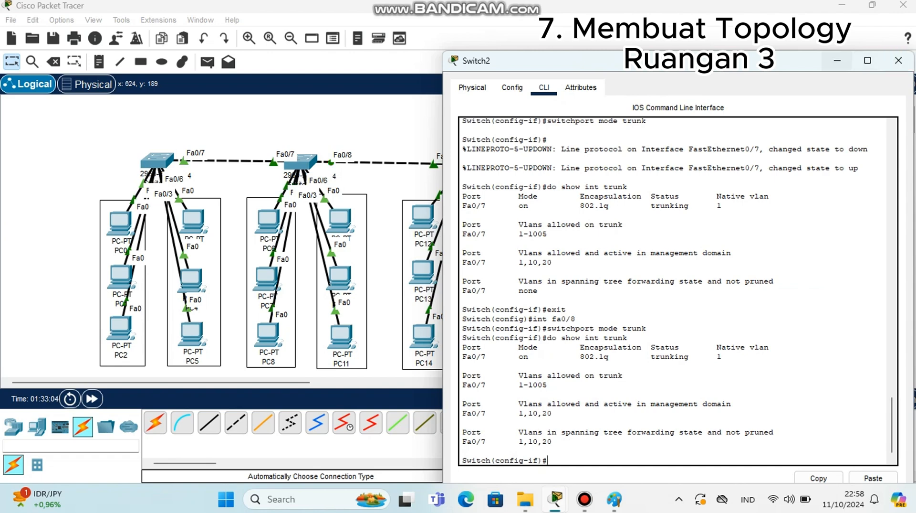
left_click(837, 60)
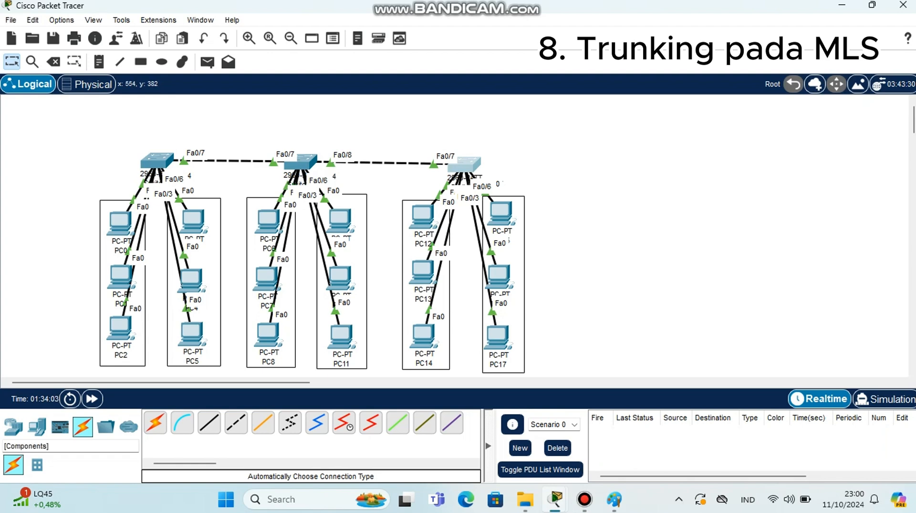
Add a 3560-24PS multilayer switch to the workspace to the right of Switch2
left_click(37, 427)
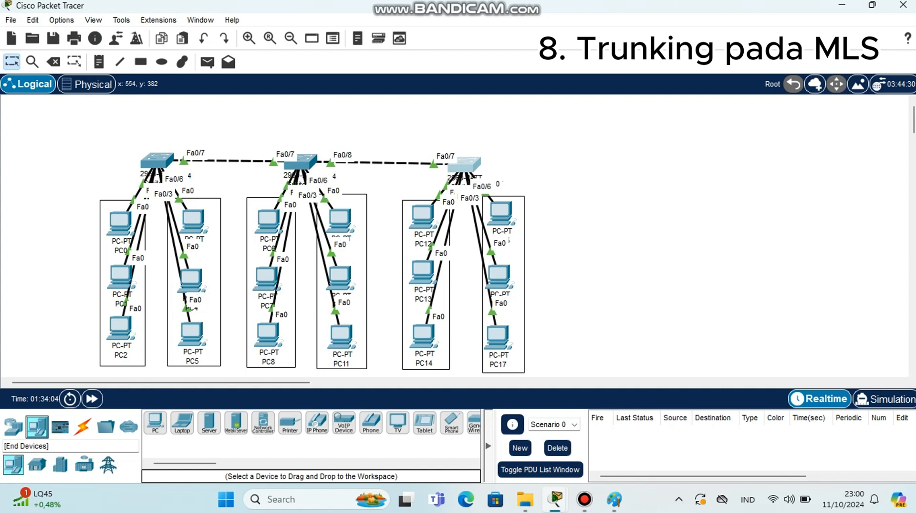
left_click(13, 426)
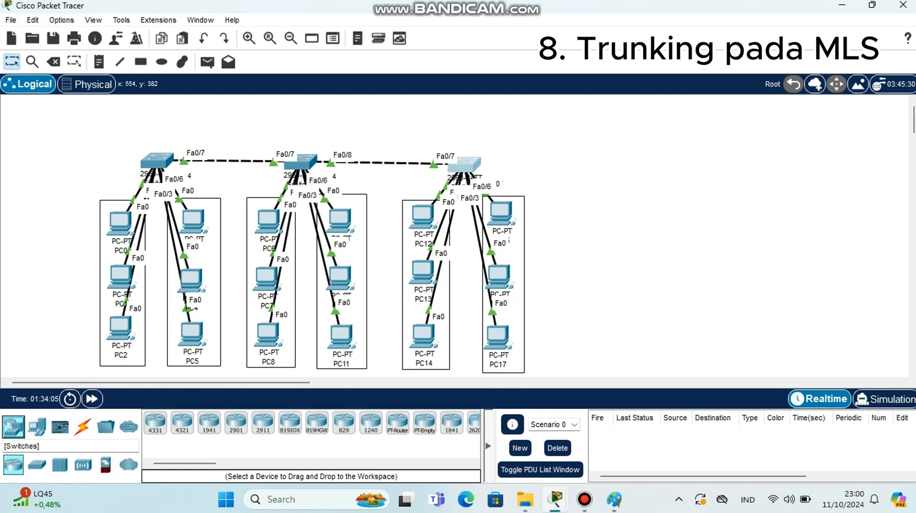
left_click(37, 464)
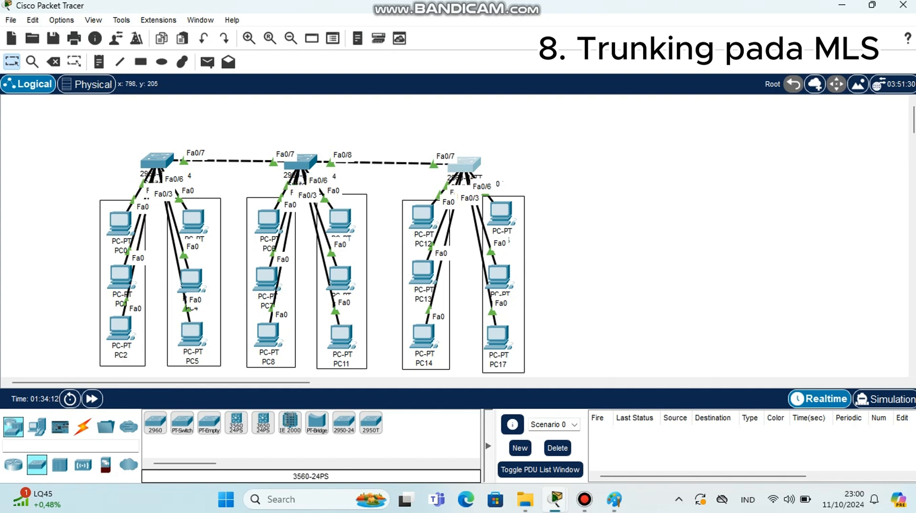
left_click(236, 423)
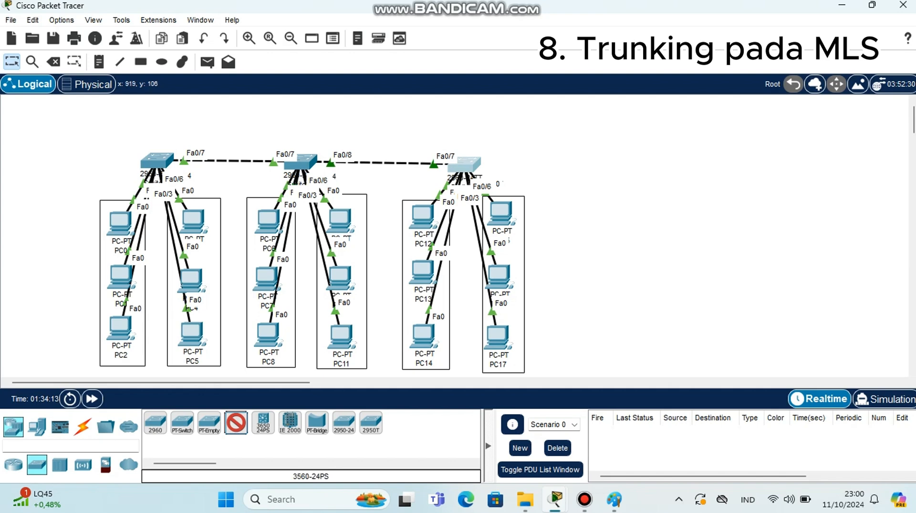
left_click(622, 162)
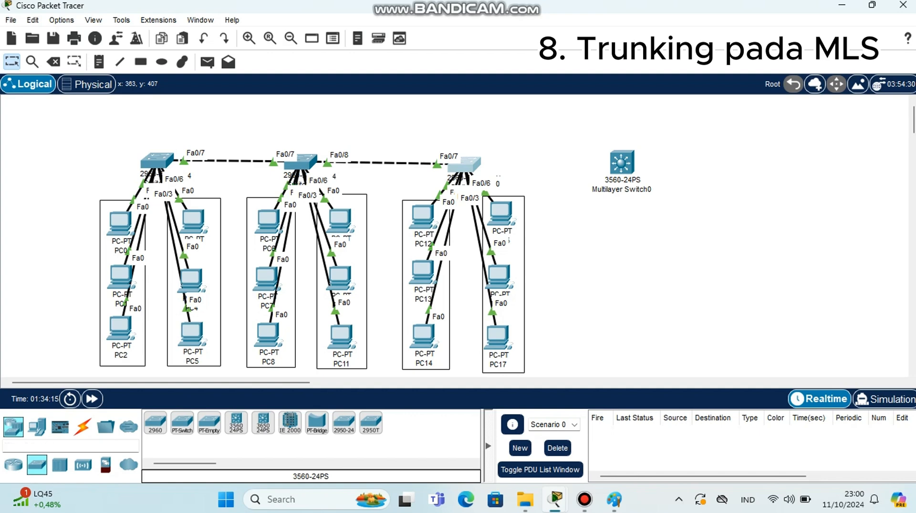
Connect Switch2's Fa0/8 to the multilayer switch's Fa0/1 with an automatic connection, then nudge the multilayer switch slightly
left_click(82, 426)
left_click(155, 422)
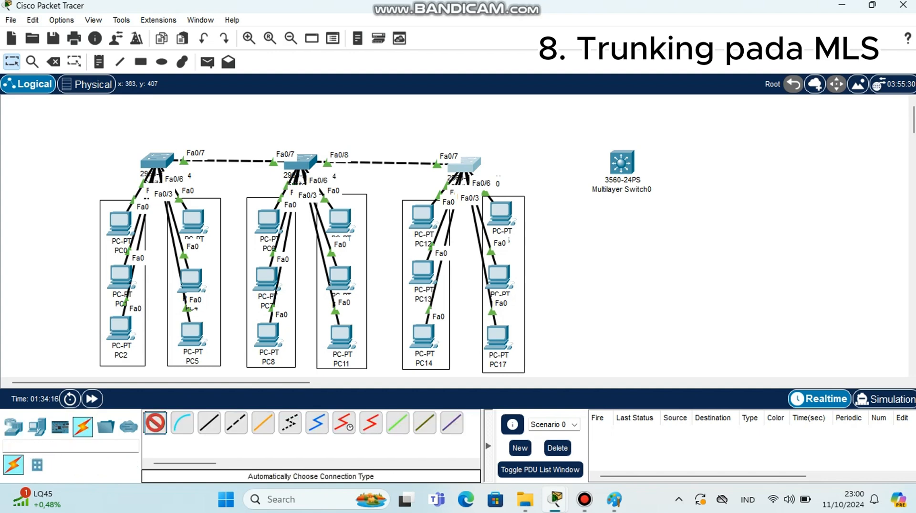
left_click(464, 164)
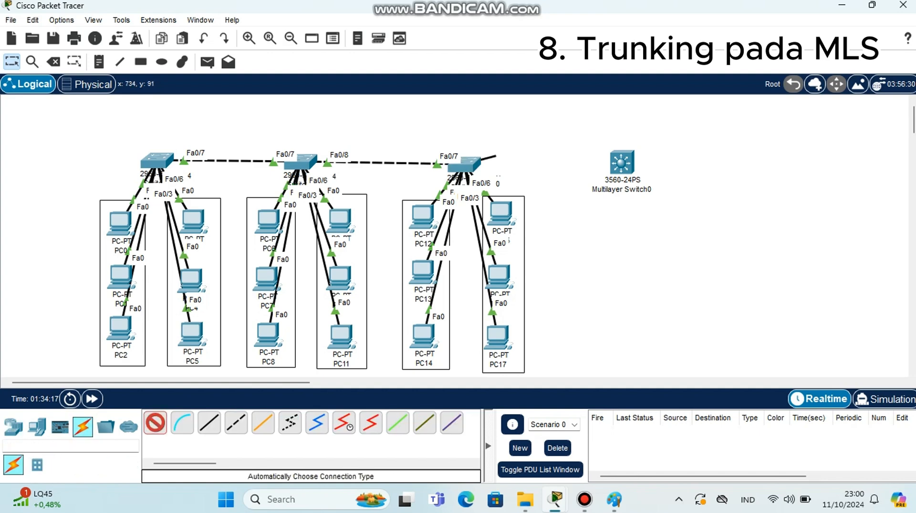
left_click(622, 162)
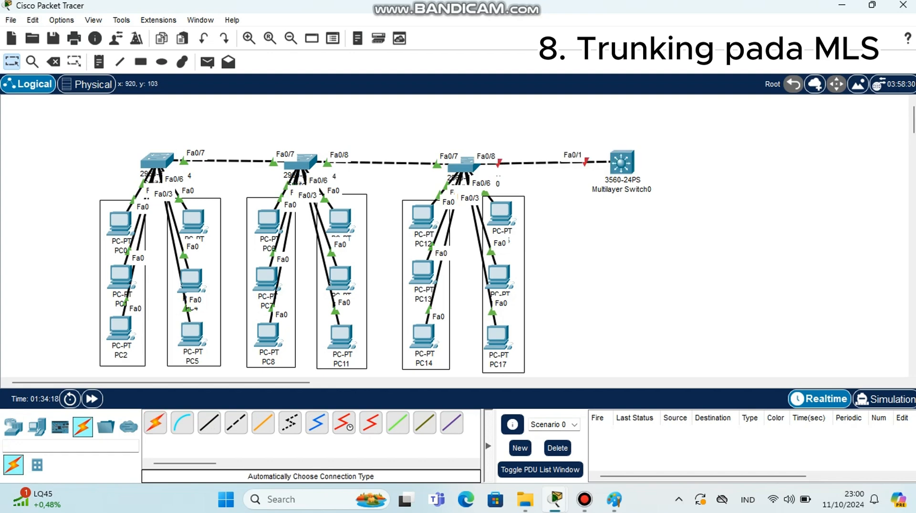
left_click_drag(621, 162, 626, 170)
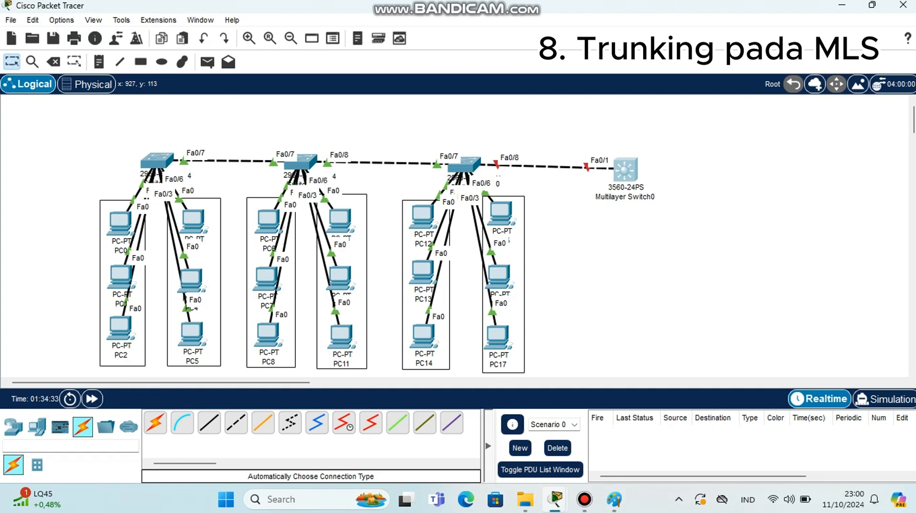
Reopen Switch2's CLI, exit to global configuration, and re-enter interface fa0/8
left_click(464, 162)
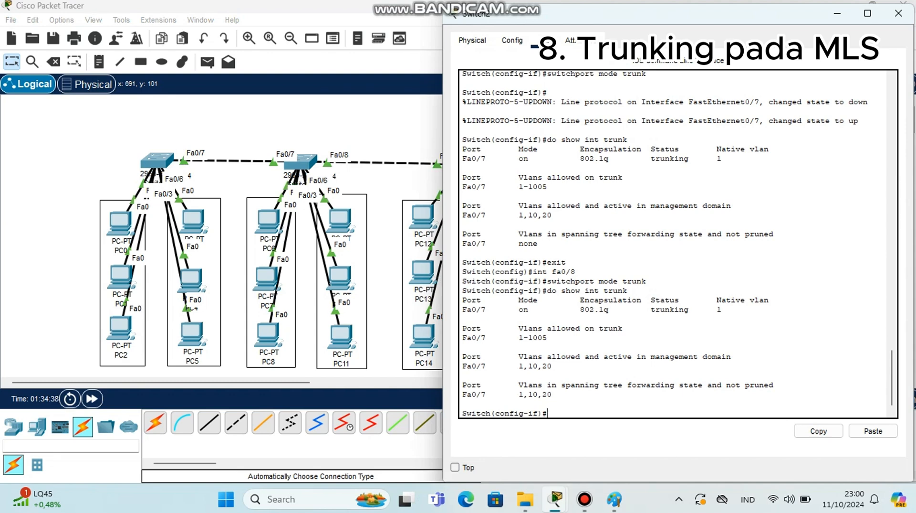
type("exit")
key("Return")
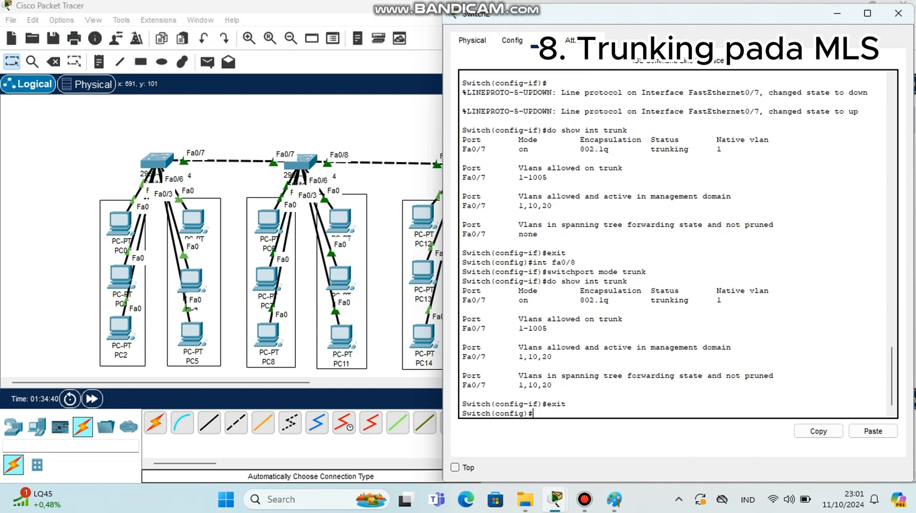
type("i")
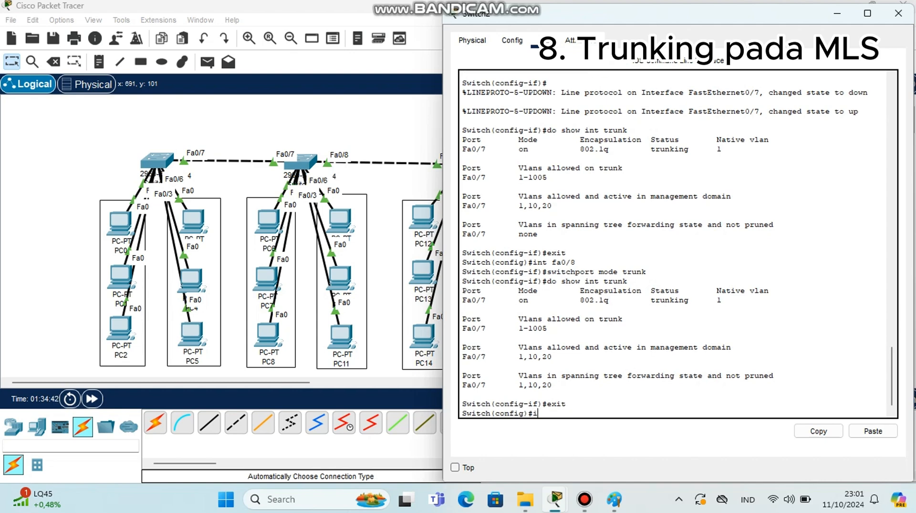
type("nt fa0/8")
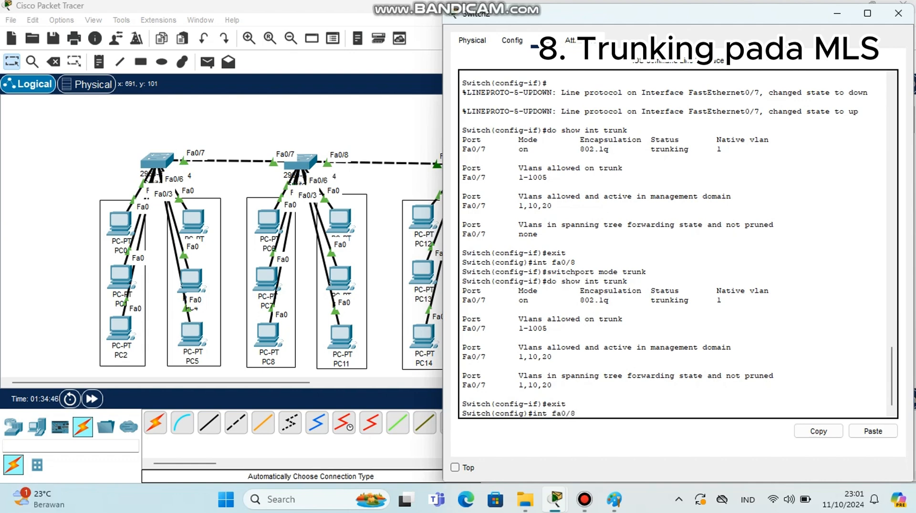
key("Return")
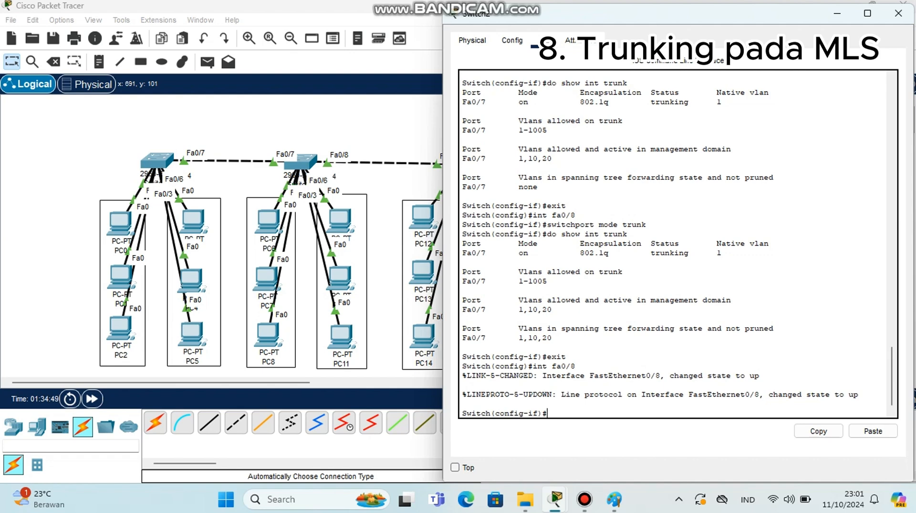
Reapply switchport mode trunk on Switch2's interface fa0/8
type("switchport mo")
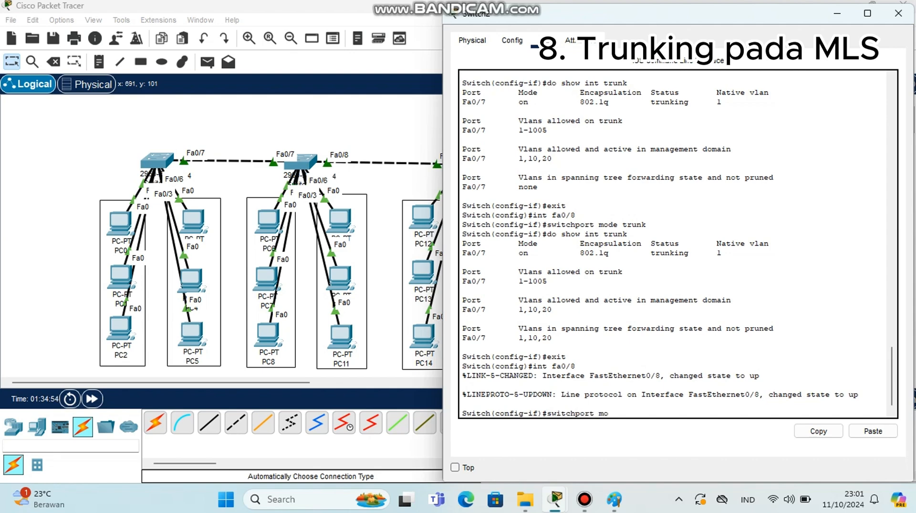
type("de trunk")
key("Return")
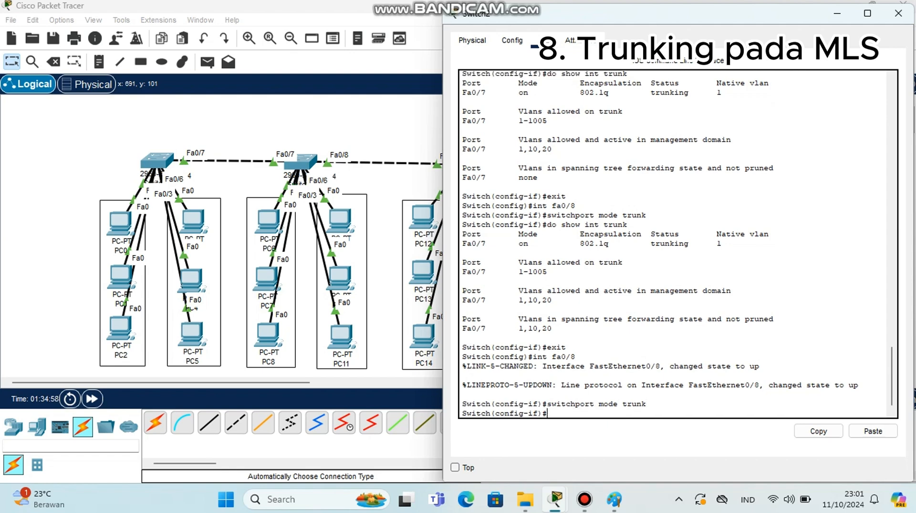
Verify Switch2's trunk ports with do show int trunk, then close the CLI window
type("do show int trunk")
key("Return")
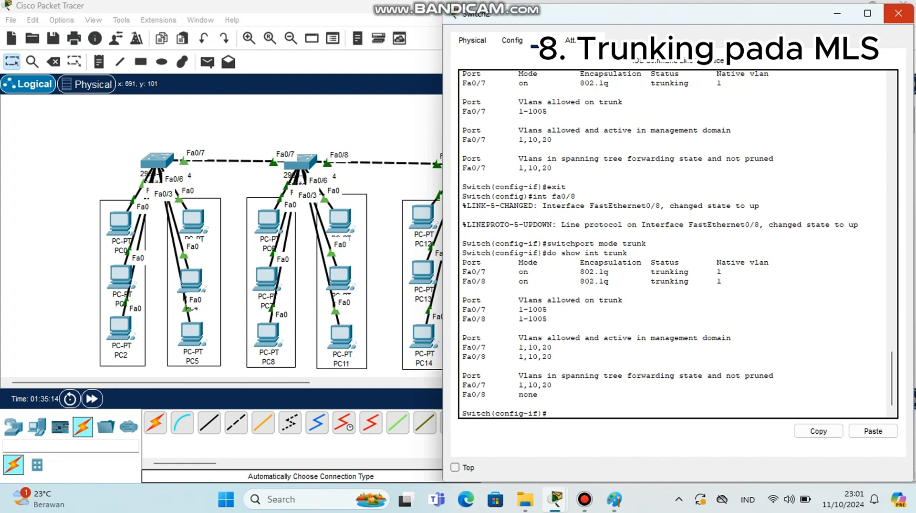
left_click(899, 13)
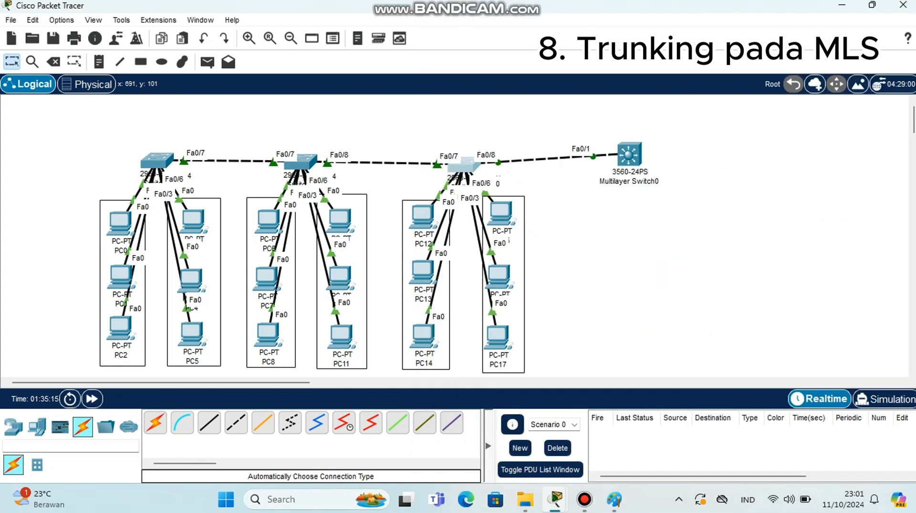
Nudge the multilayer switch downward, open its CLI, and decline the initial configuration dialog with n
left_click_drag(628, 155, 627, 167)
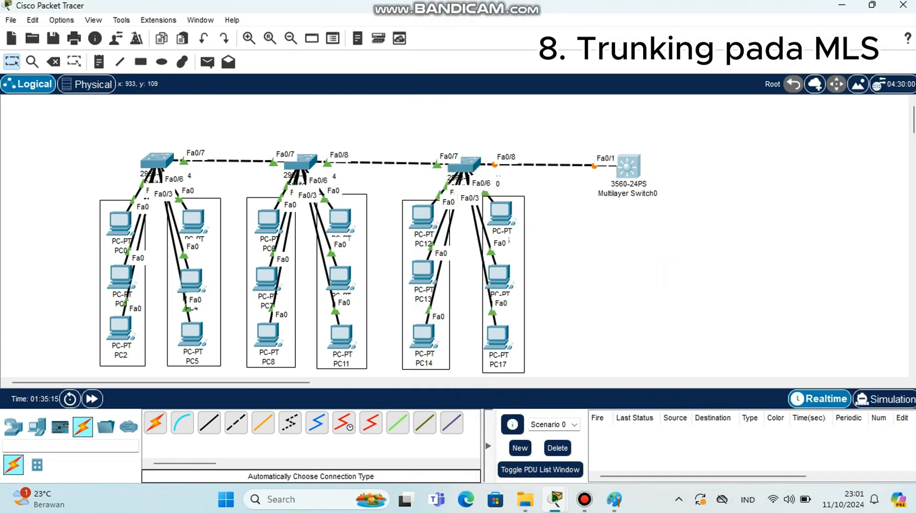
left_click(623, 167)
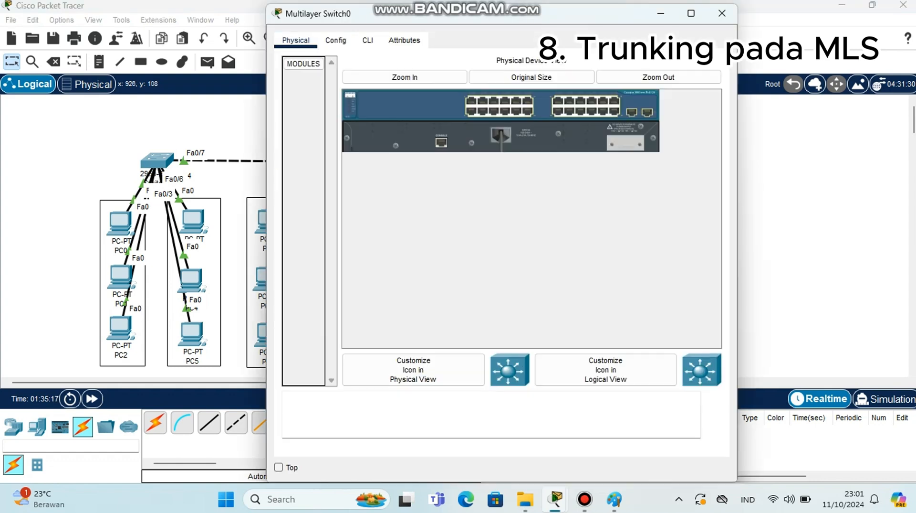
left_click(367, 41)
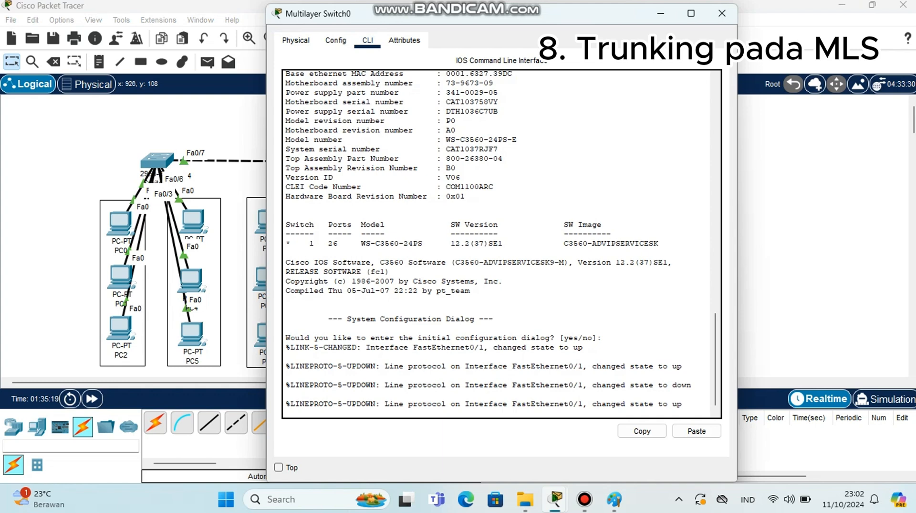
key("Return")
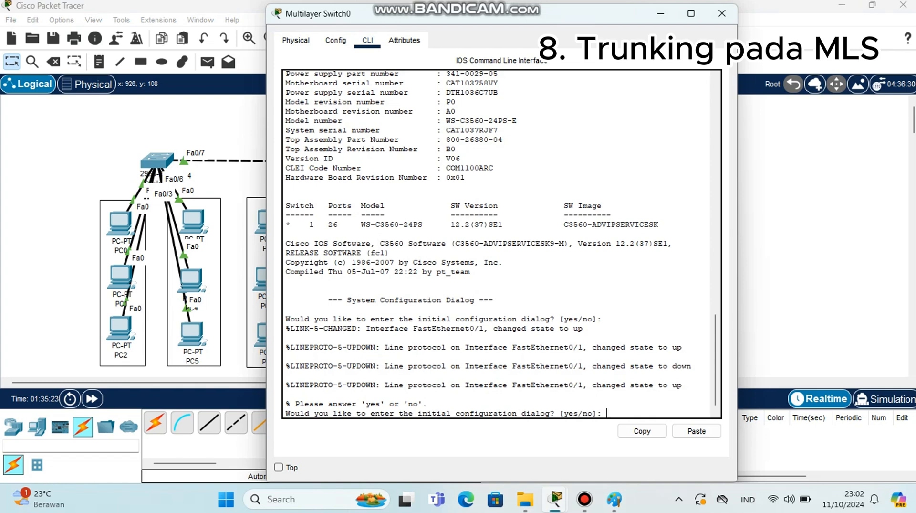
type("n")
key("Return")
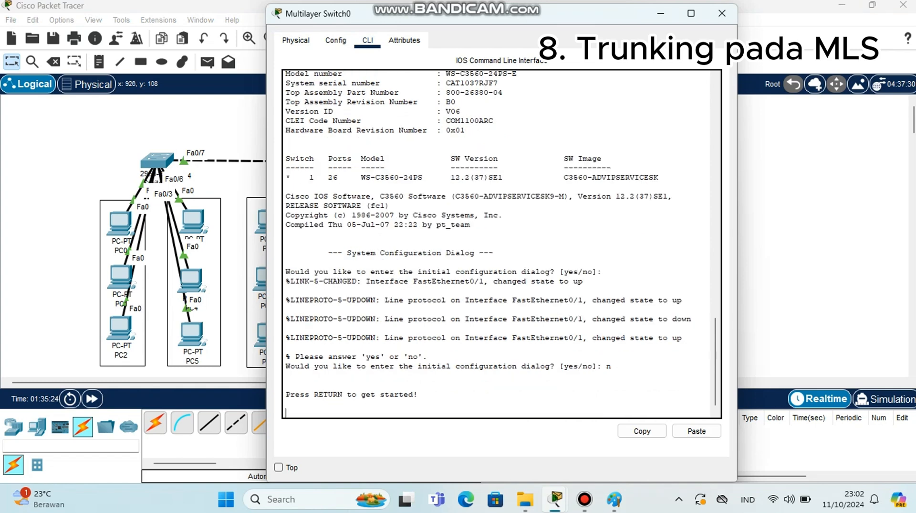
key("Return")
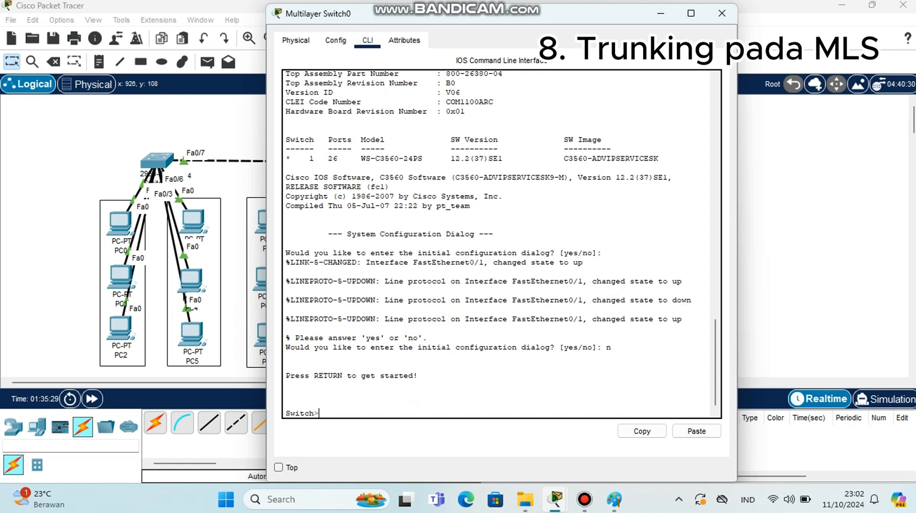
On the multilayer switch, enter enable mode, global configuration with conf t, and interface fa0/1
type("en")
key("Return")
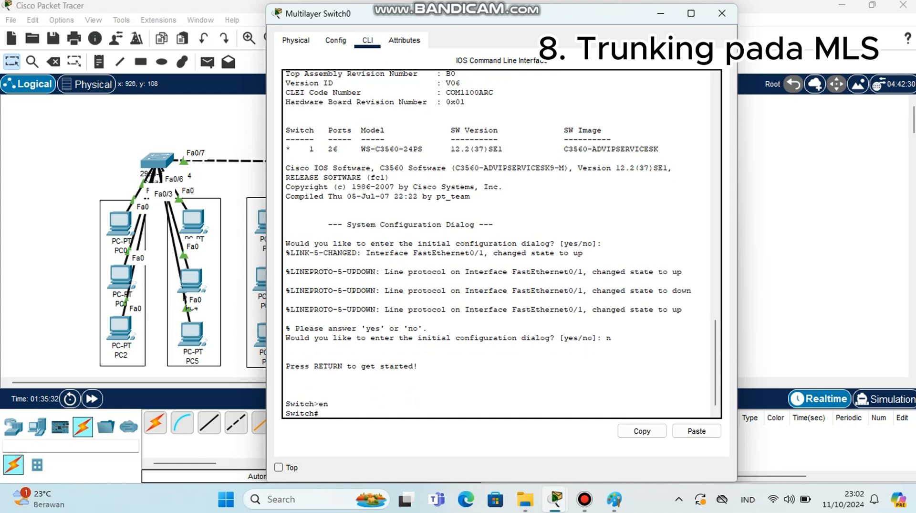
type("conf t")
key("Return")
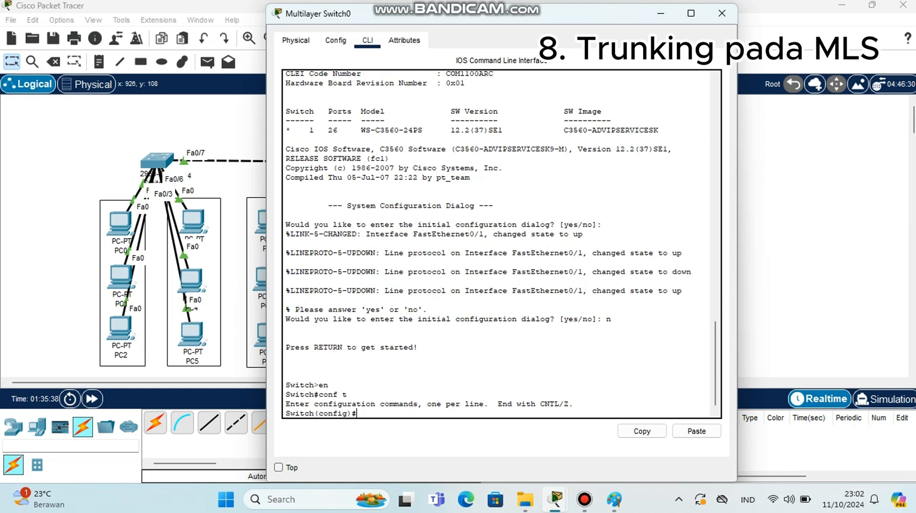
type("int fa0/1")
key("Return")
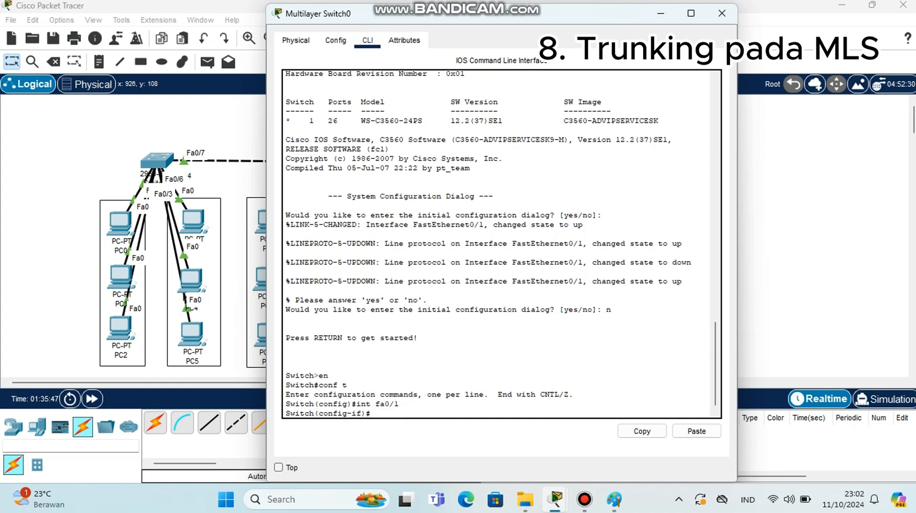
Try to set the multilayer switch's fa0/1 to switchport mode trunk
type("switchport mode trunk")
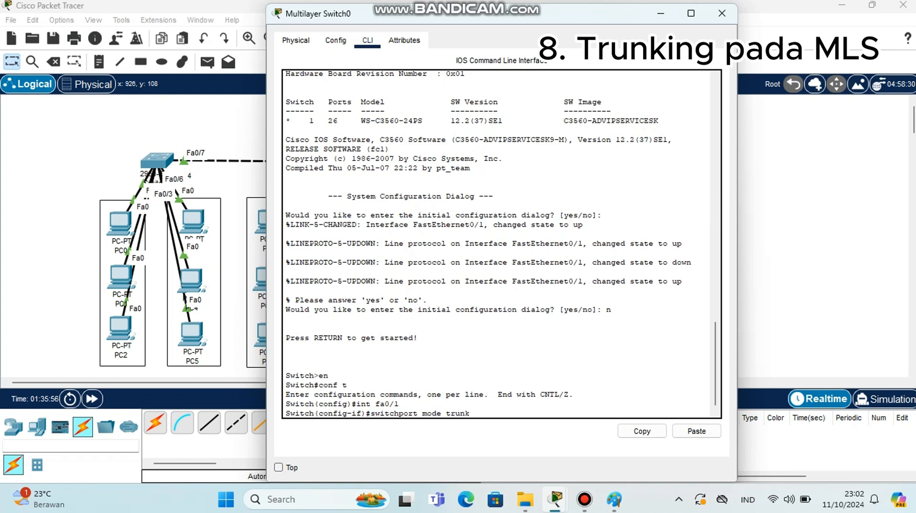
key("Return")
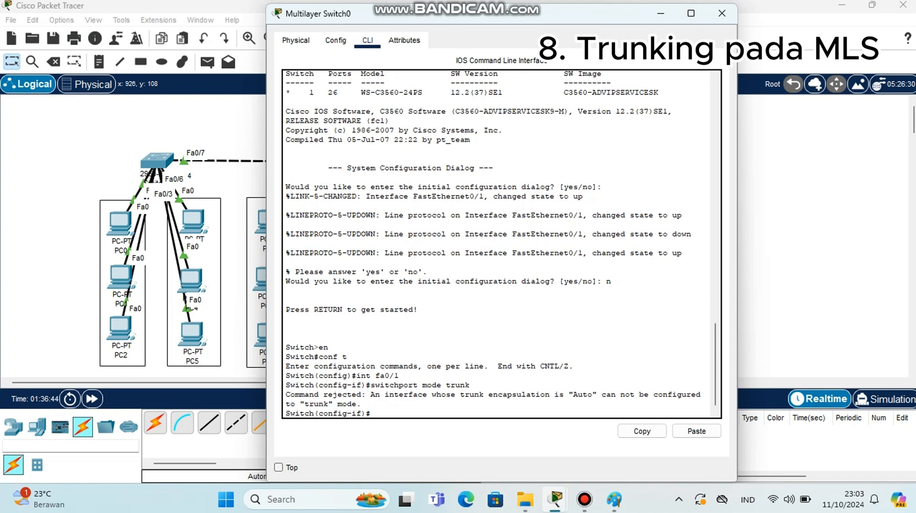
Set fa0/1's trunk encapsulation to dot1q with switchport trunk encapsulation dot1q
type("sw")
type("itc")
type("hpo")
type("rt")
type(" ttr")
key("BackSpace")
key("BackSpace")
type("runk")
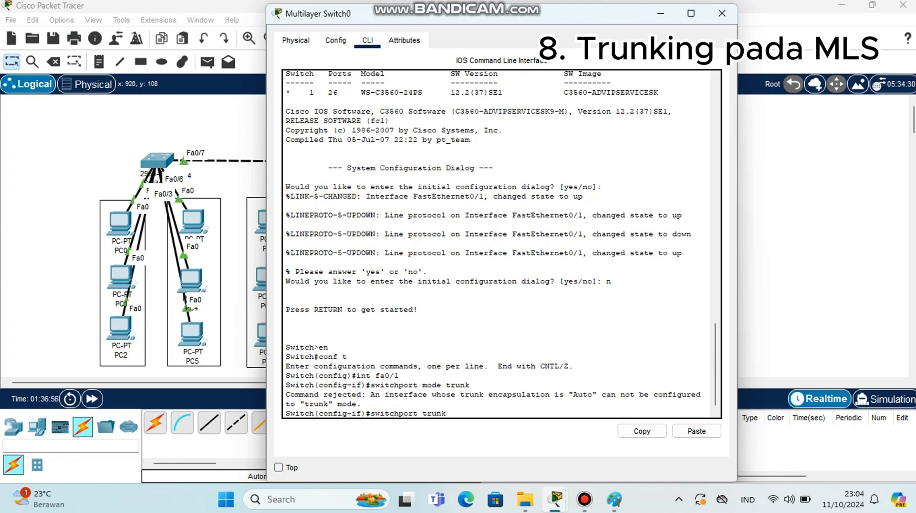
type(" encapsulation")
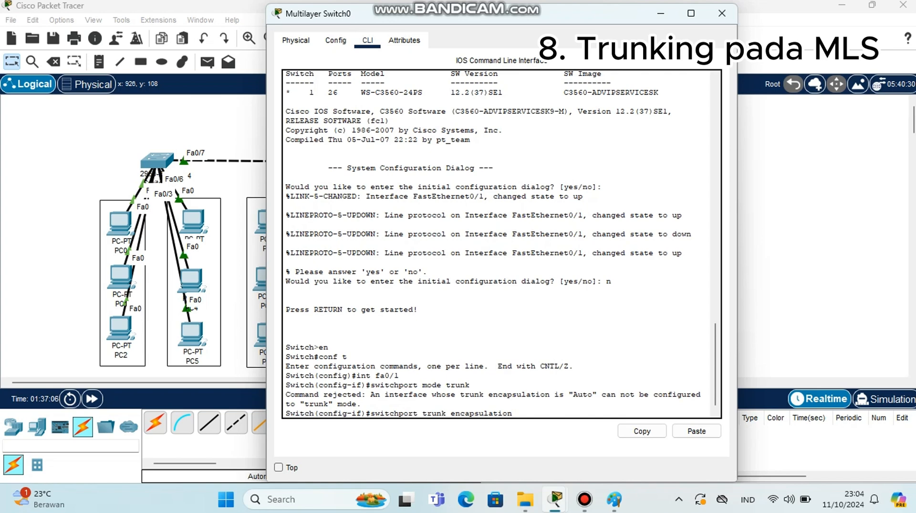
type(" dot1")
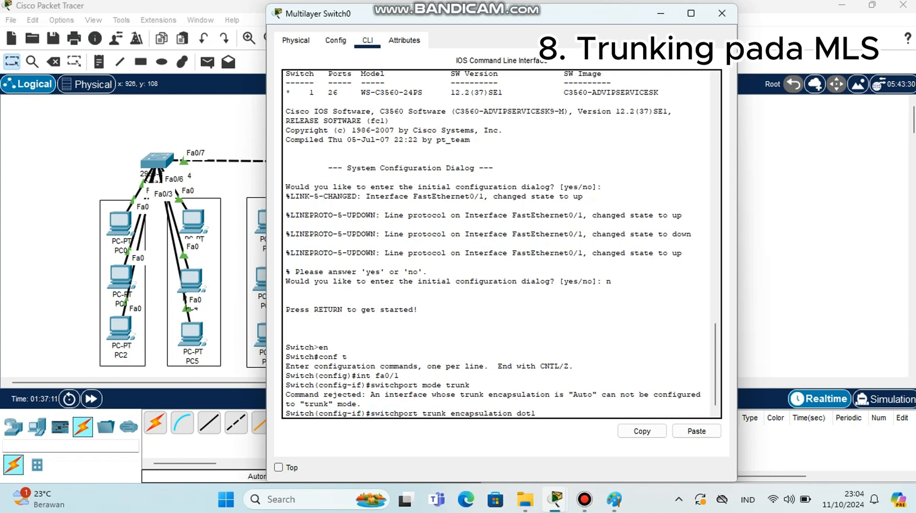
type("q")
key("Return")
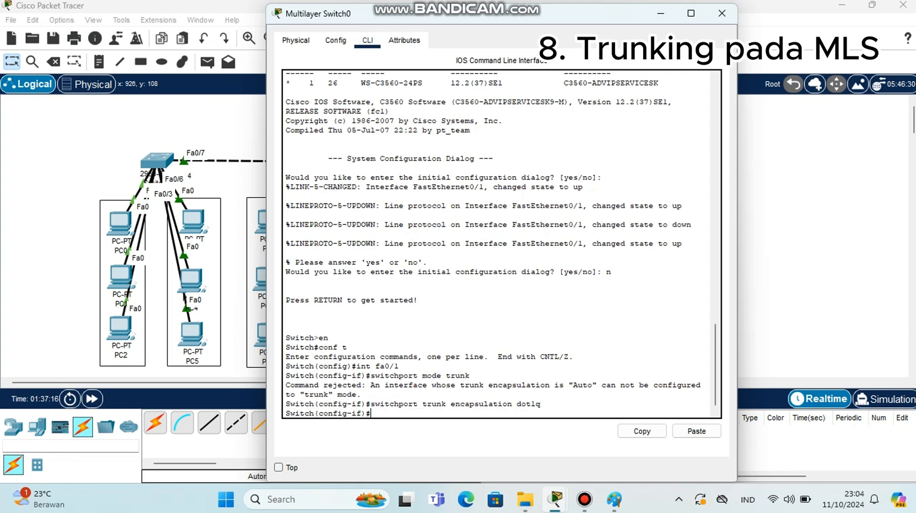
Set the multilayer switch's fa0/1 to switchport mode trunk
type("switchpo")
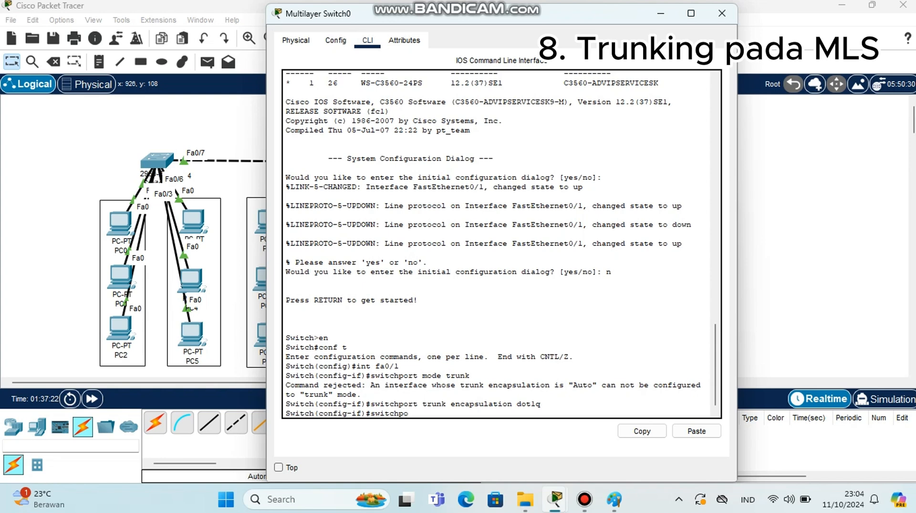
type("rt mode trunk")
key("Return")
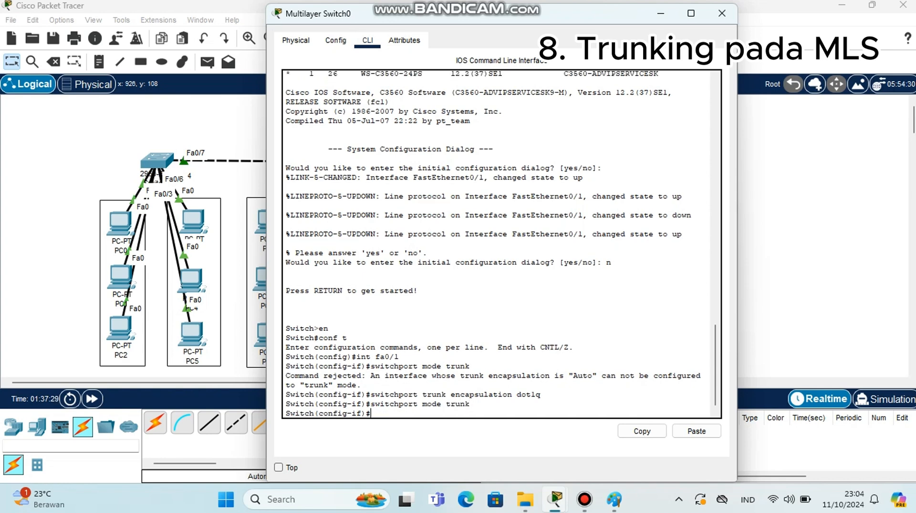
Display the multilayer switch's trunk interfaces with do show int trunk and highlight the encapsulation column and value
type("do show int trunk")
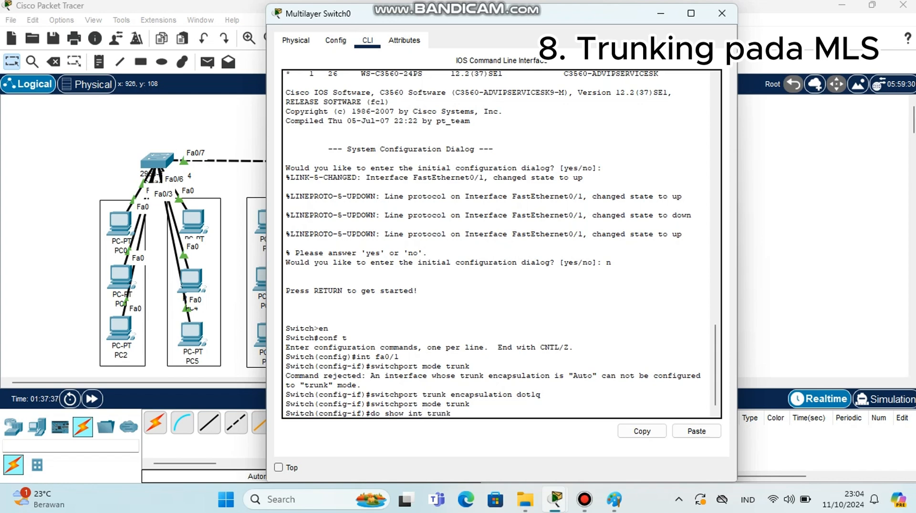
key("Return")
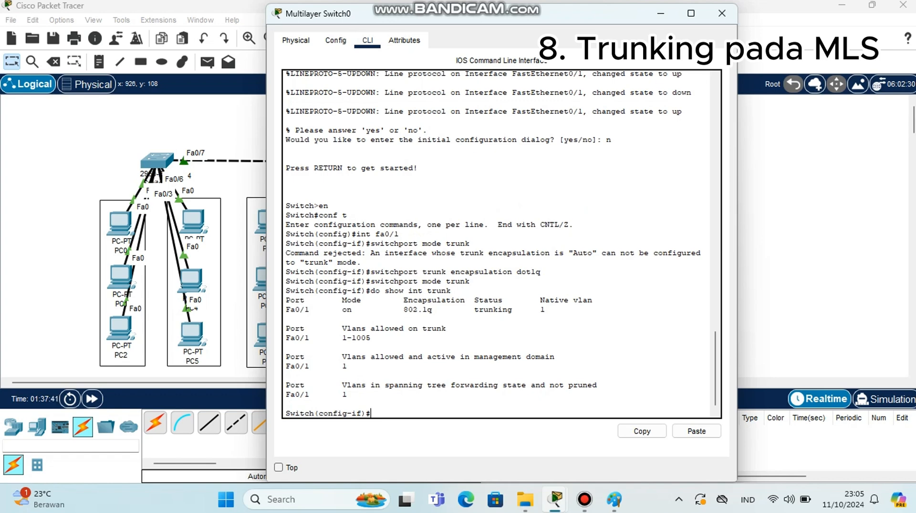
left_click_drag(399, 300, 470, 299)
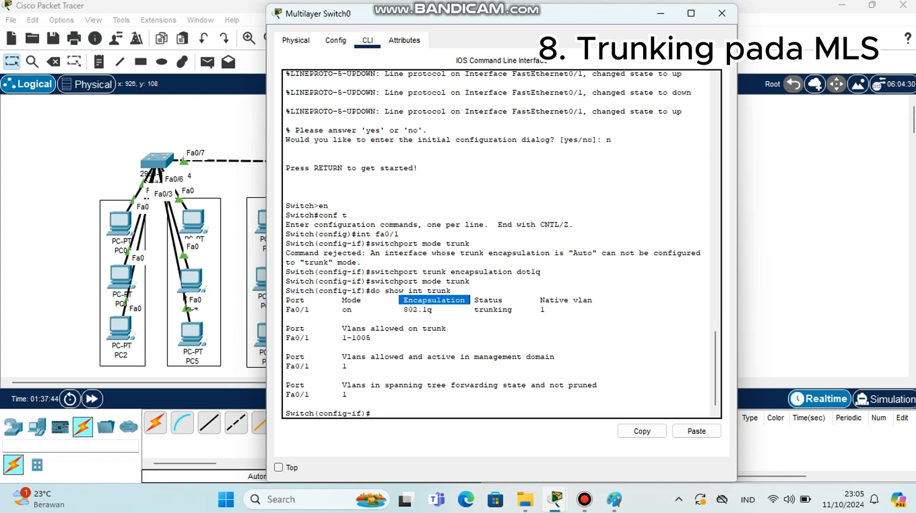
left_click(404, 310)
left_click_drag(404, 309, 446, 309)
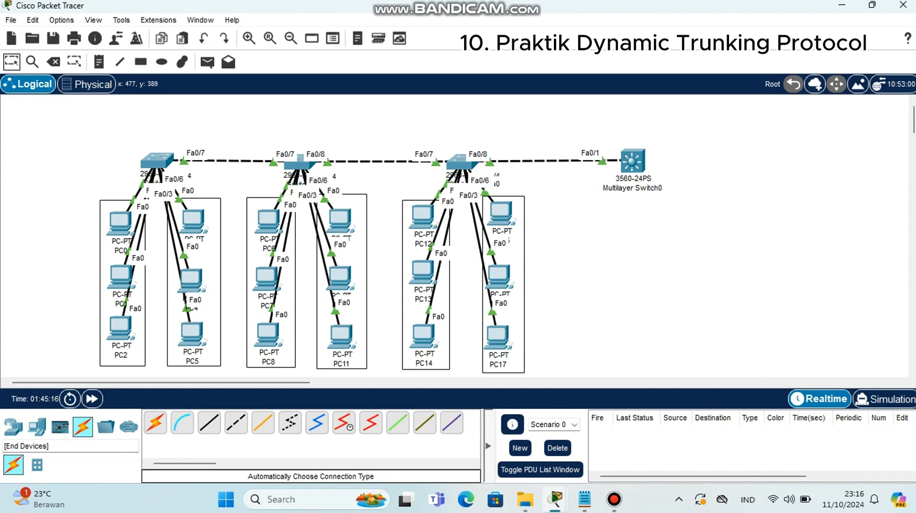
Add two 2960 switches side by side below the multilayer switch
left_click(37, 426)
left_click(13, 426)
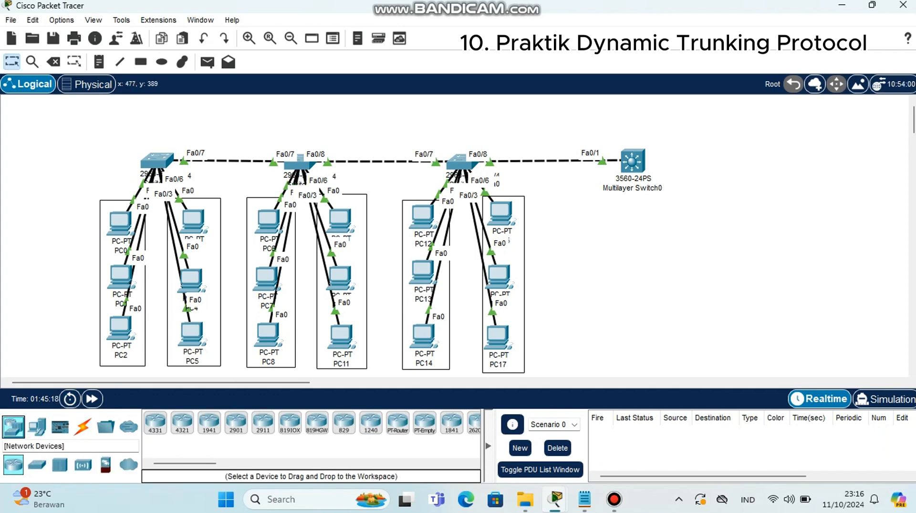
left_click(36, 463)
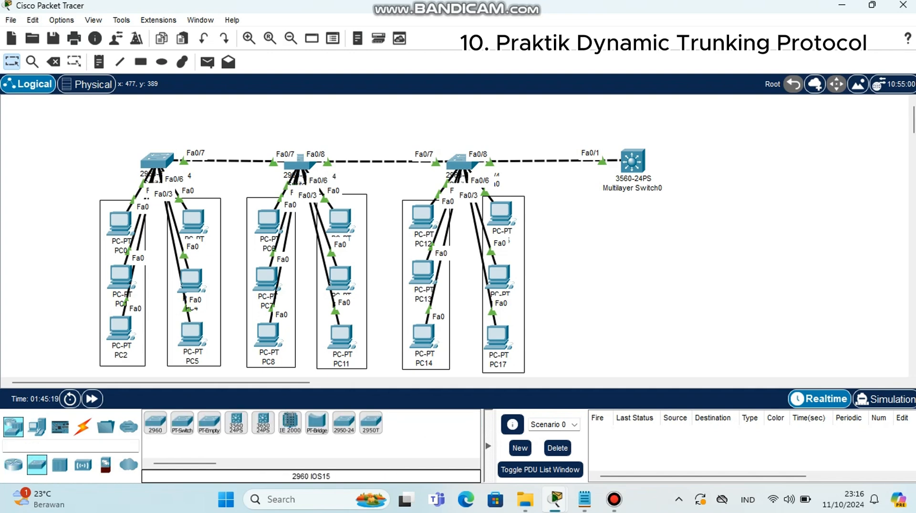
left_click(605, 273)
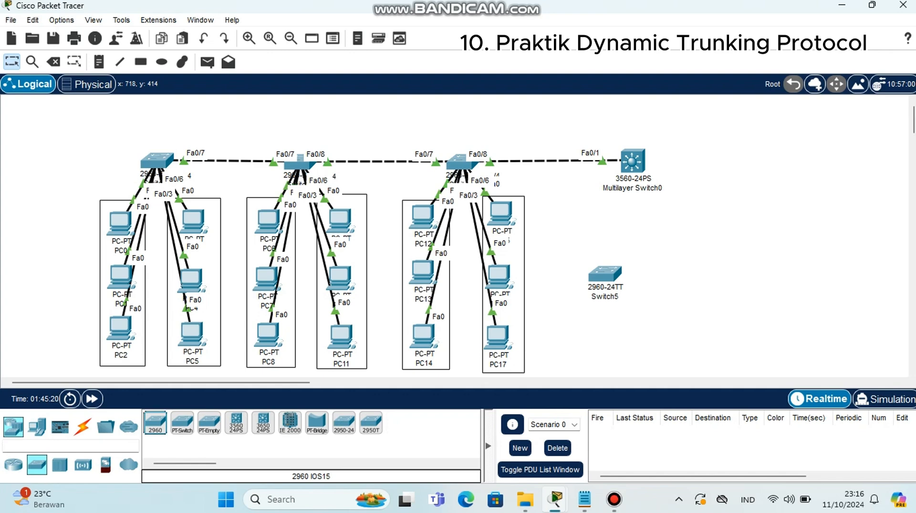
left_click(156, 422)
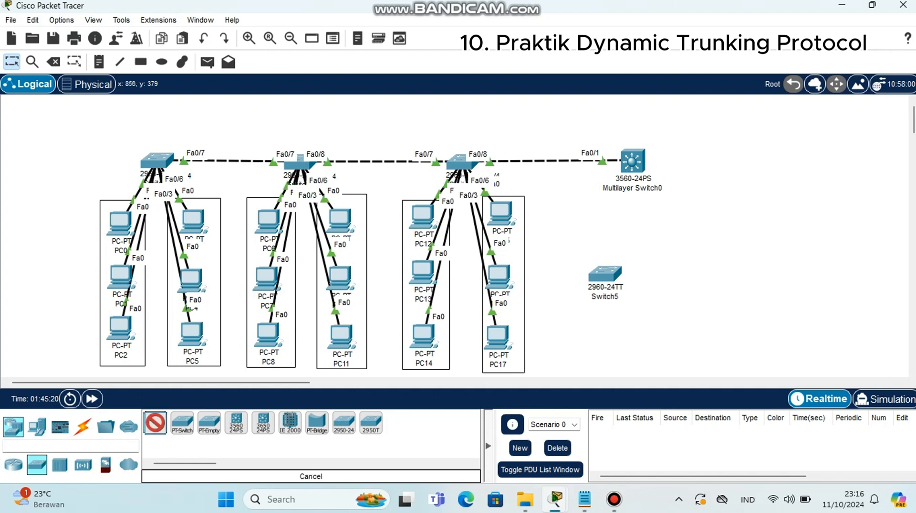
left_click(700, 273)
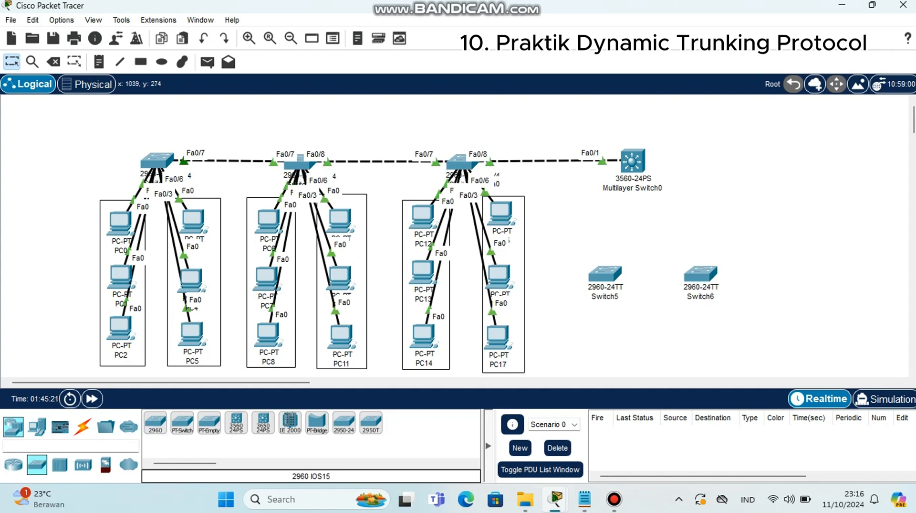
Connect Switch5 to Switch6 with an automatically chosen connection type
left_click(82, 426)
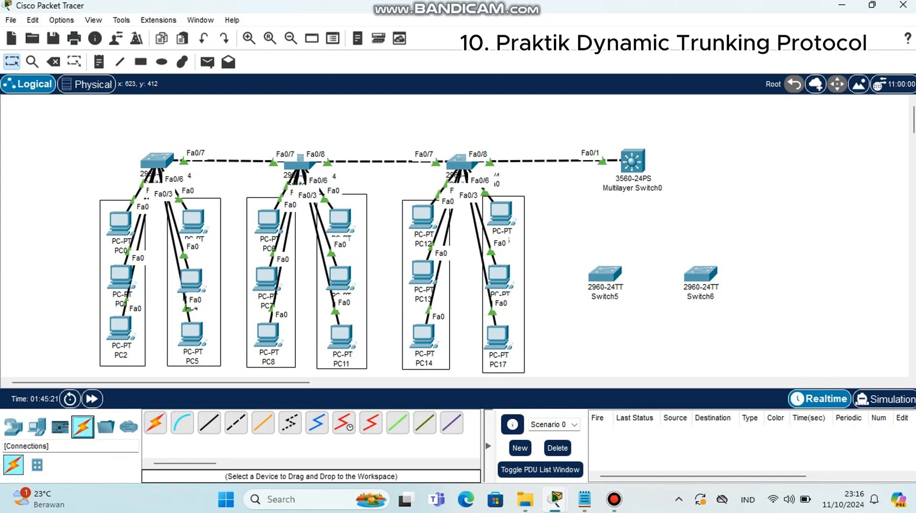
left_click(156, 422)
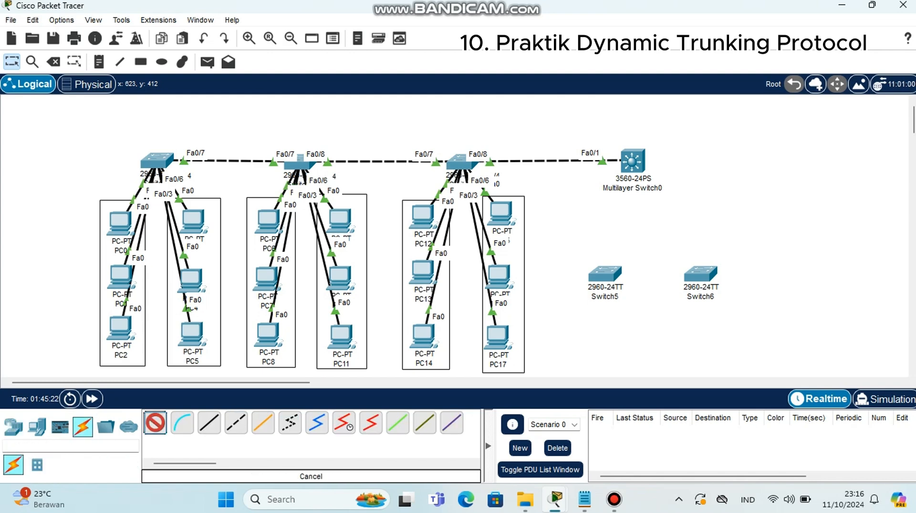
left_click(605, 274)
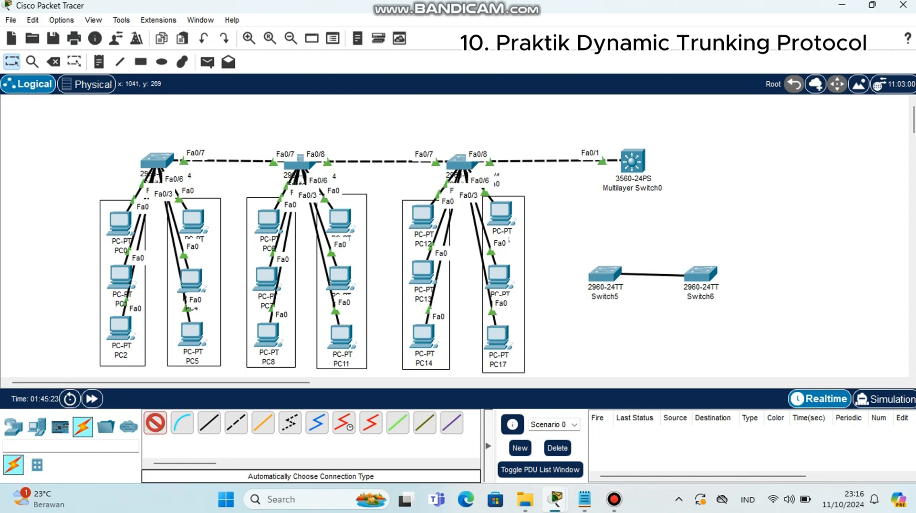
left_click(694, 272)
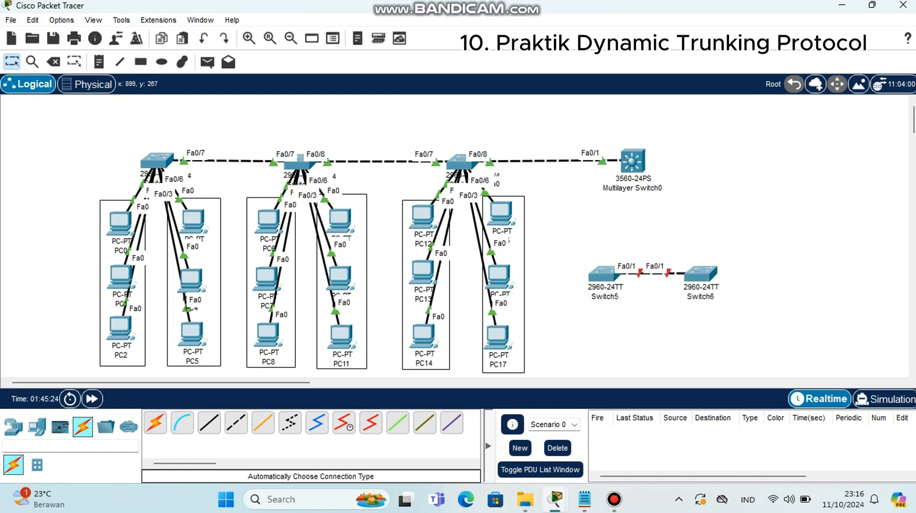
Open Switch5's command line and enter privileged mode with en
left_click(605, 271)
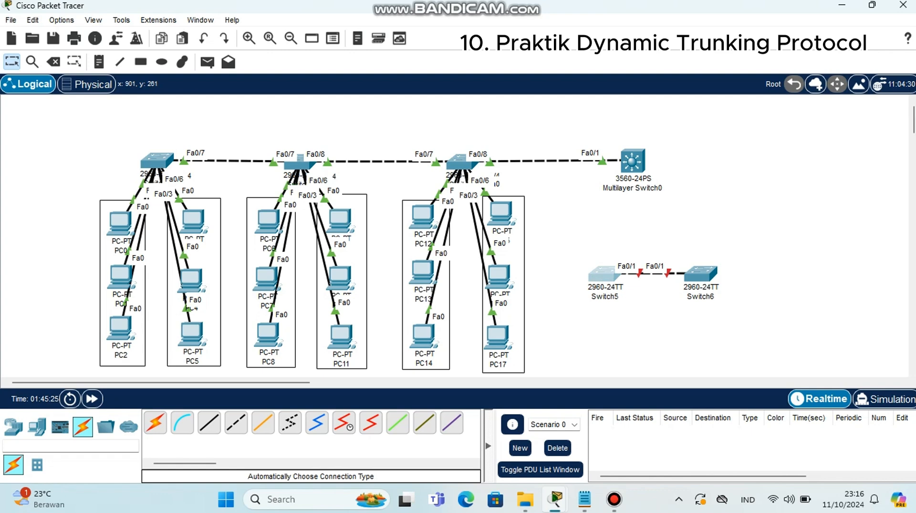
left_click(605, 274)
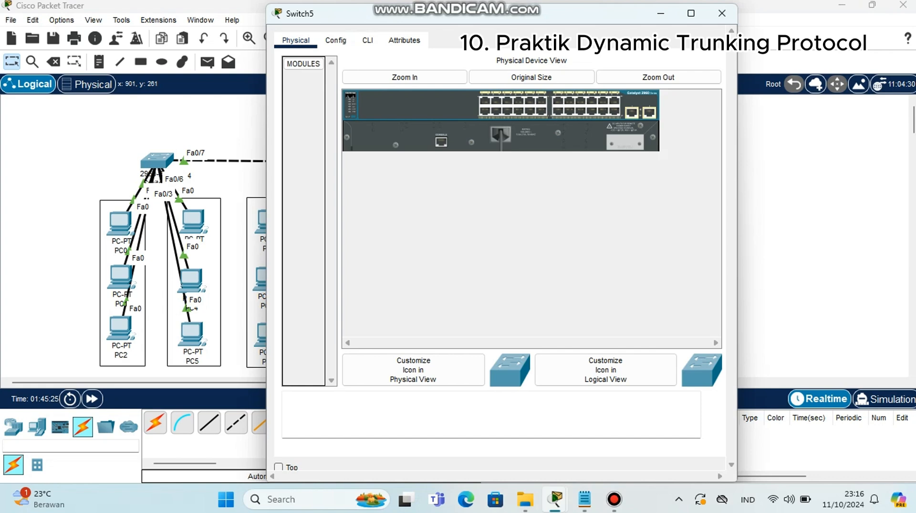
left_click(367, 40)
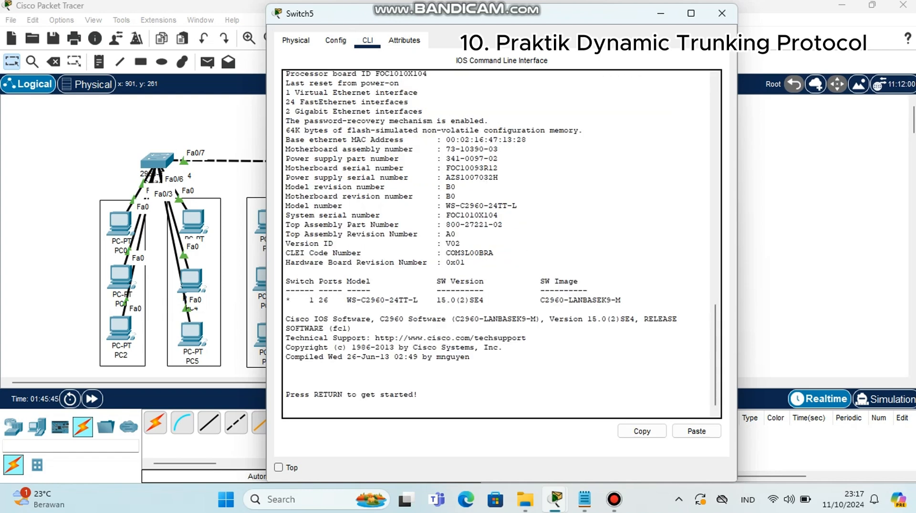
key("Return")
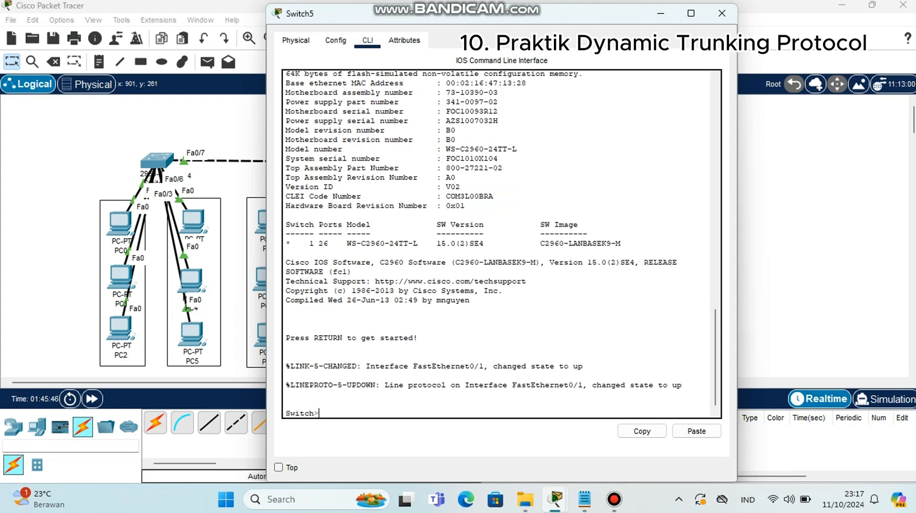
type("en")
key("Return")
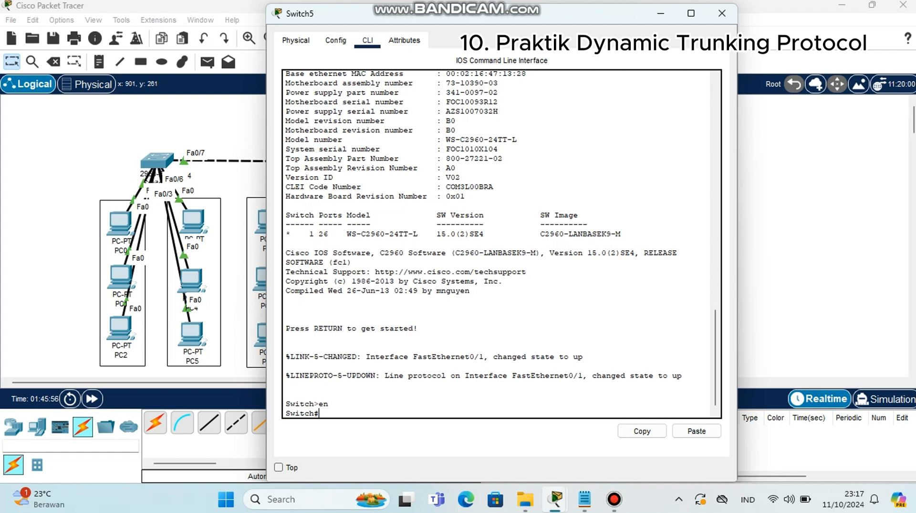
Display Switch5's fa0/1 switchport status with show int fa0/1 switchport and page through the output
type("show int fa0/1 switchpo")
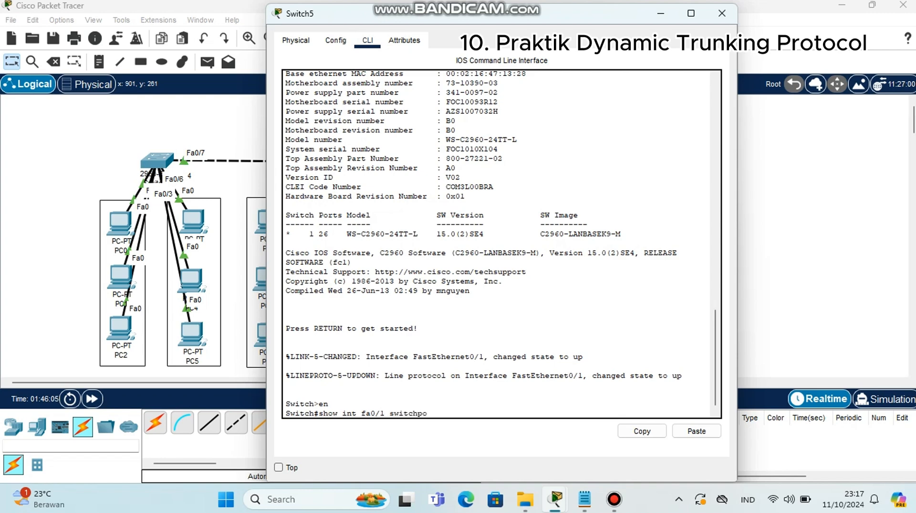
type("rt")
key("Return")
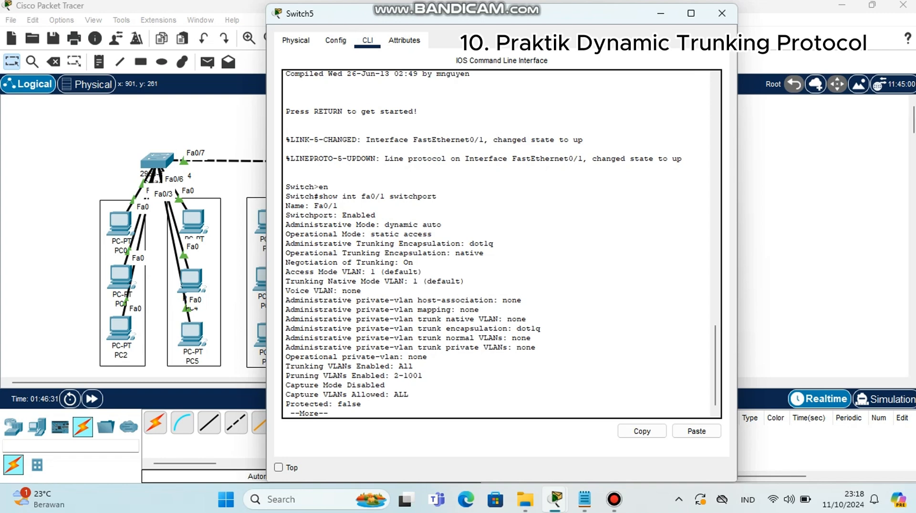
key("space")
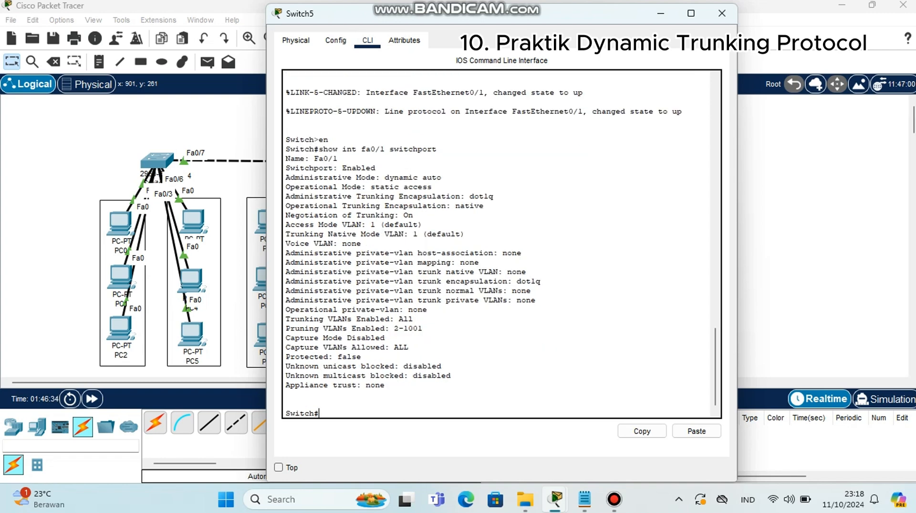
On Switch5, enter configuration for fa0/1 and set it to switchport mode trunk
type("conf t")
key("Return")
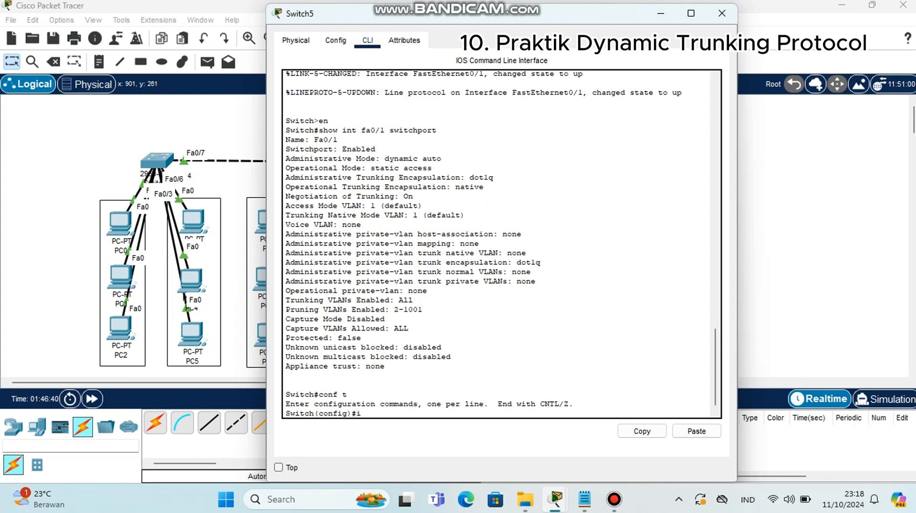
type("int fa0/1")
key("Return")
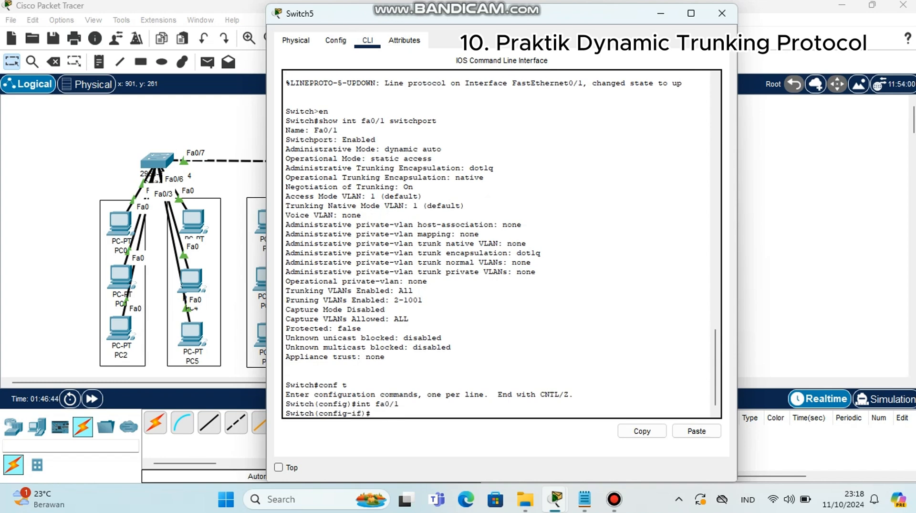
type("switchport")
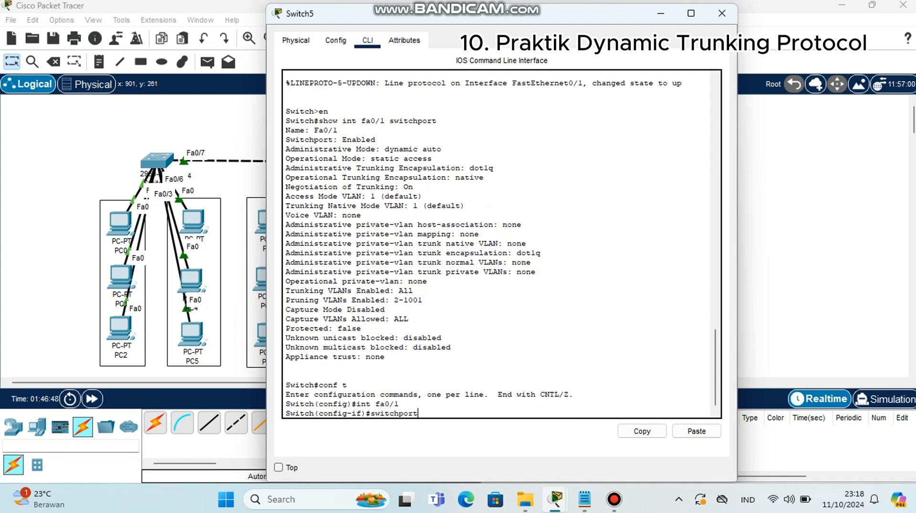
type(" mode")
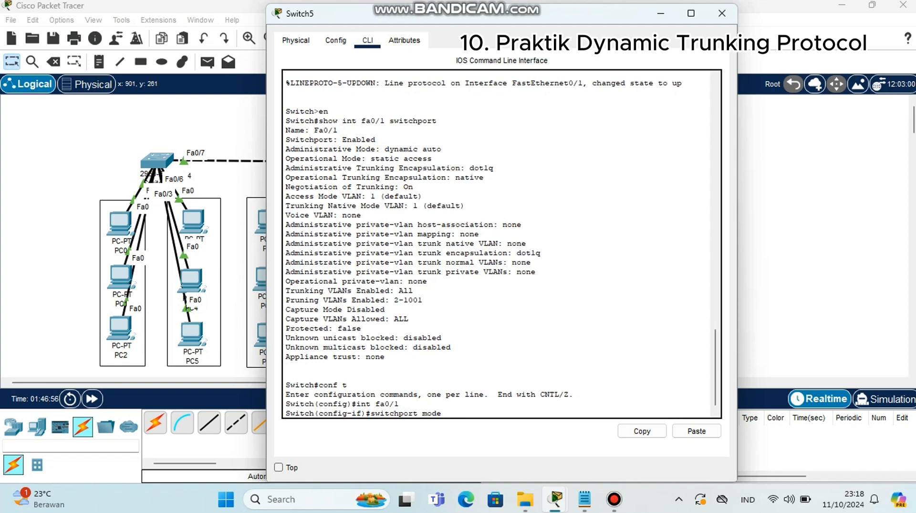
type("runk")
key("Return")
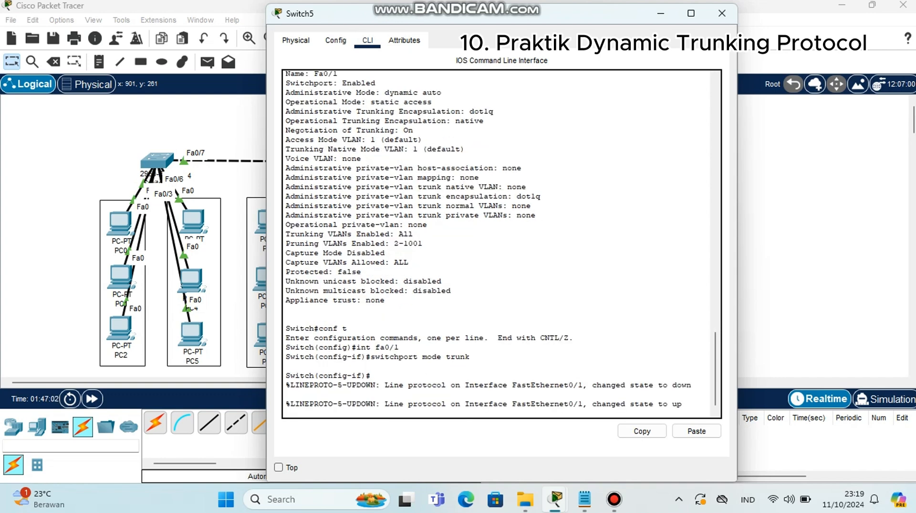
Check fa0/1's switchport status with do show int fa0/1 sw, highlight the mode lines, and close Switch5's window
key("Return")
type("d")
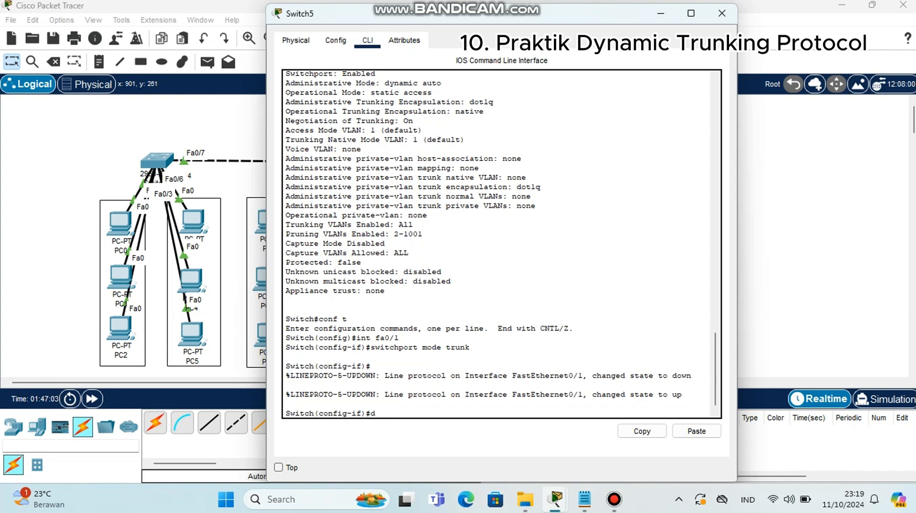
type("o show")
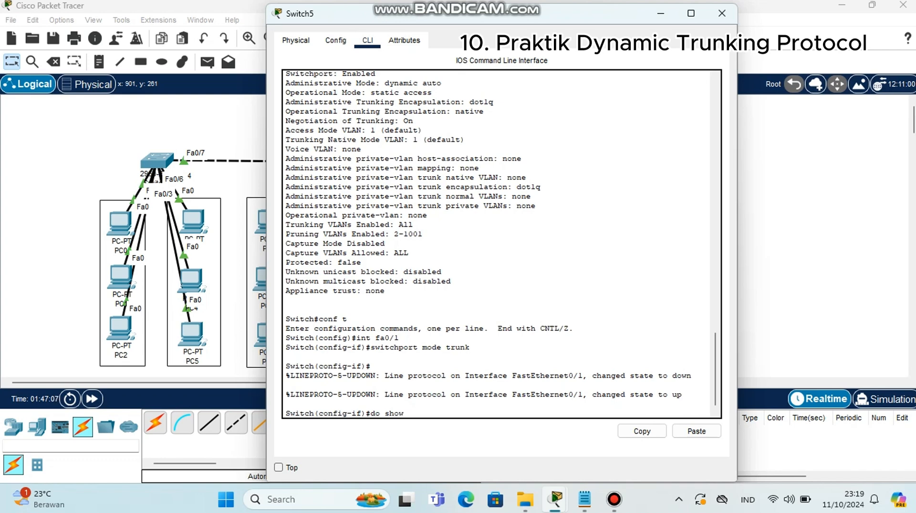
type(" int f")
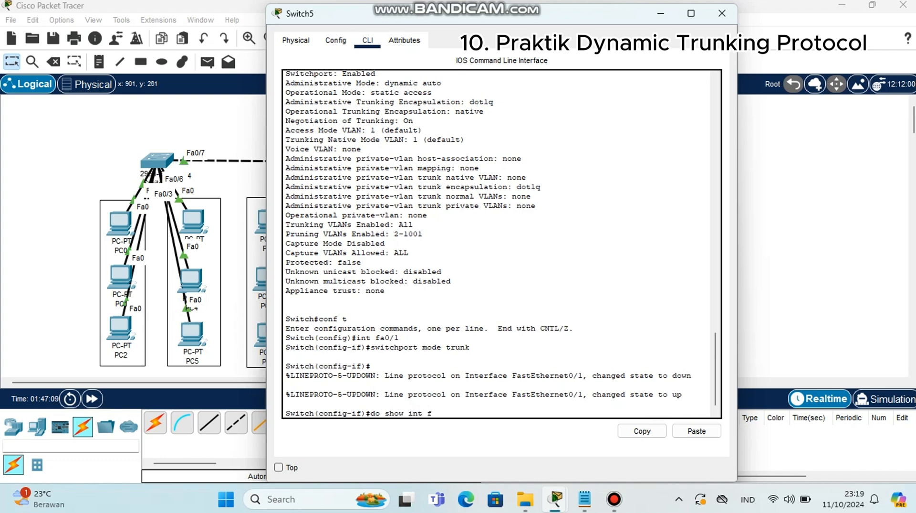
type("a0/1 sw")
key("Return")
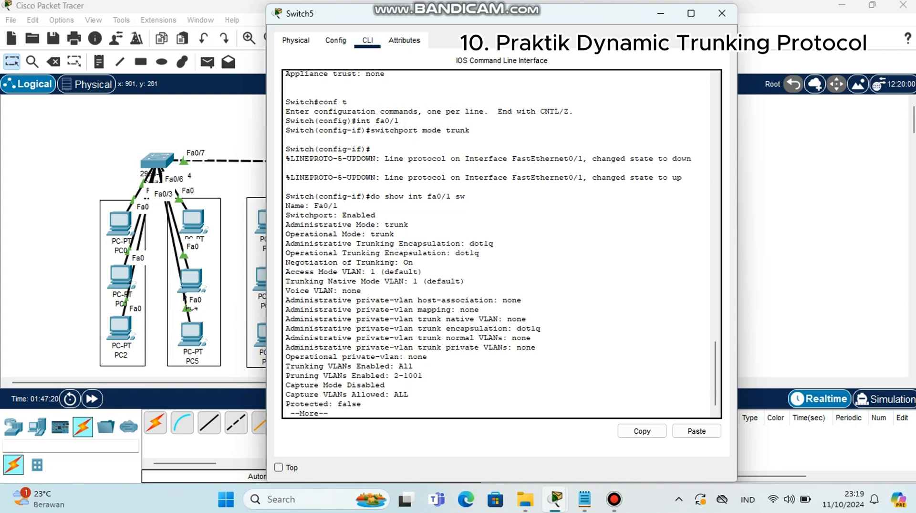
left_click_drag(286, 224, 382, 216)
left_click(390, 224)
left_click(722, 13)
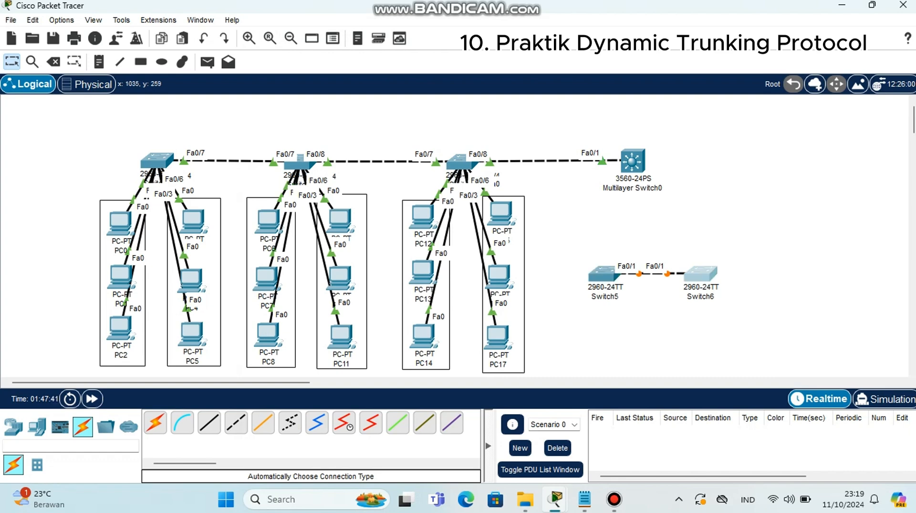
Open Switch6's command line and enter privileged mode with en
left_click(701, 273)
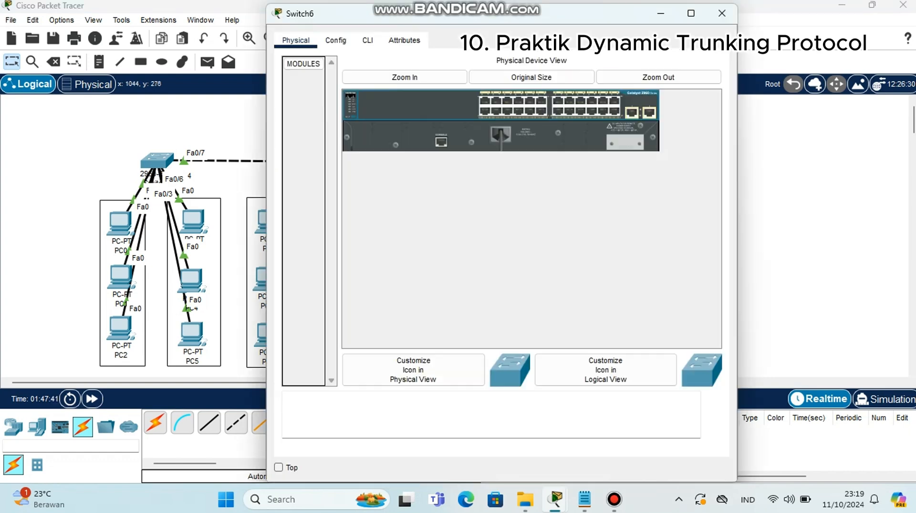
left_click(367, 40)
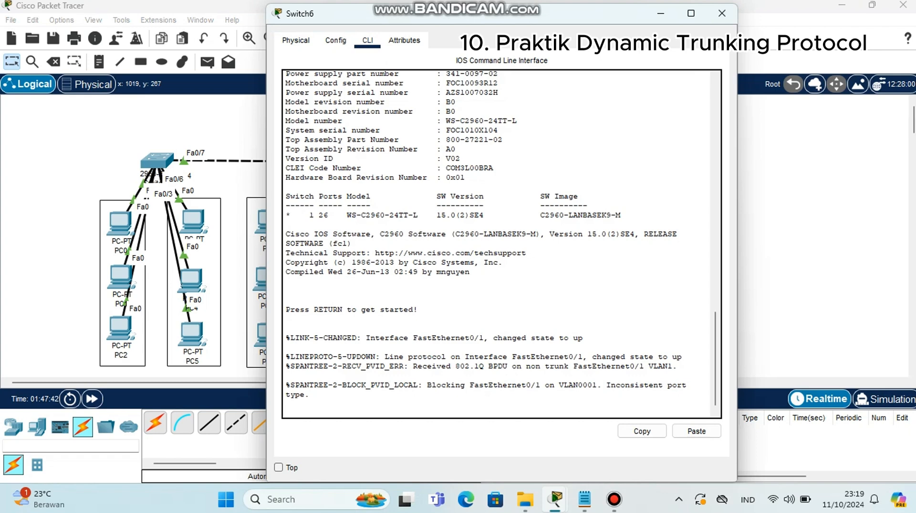
key("Return")
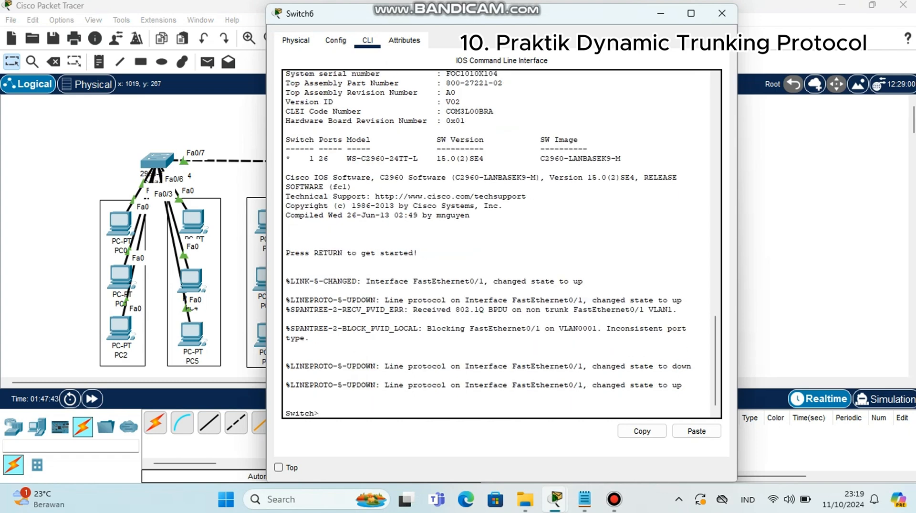
type("en")
key("Return")
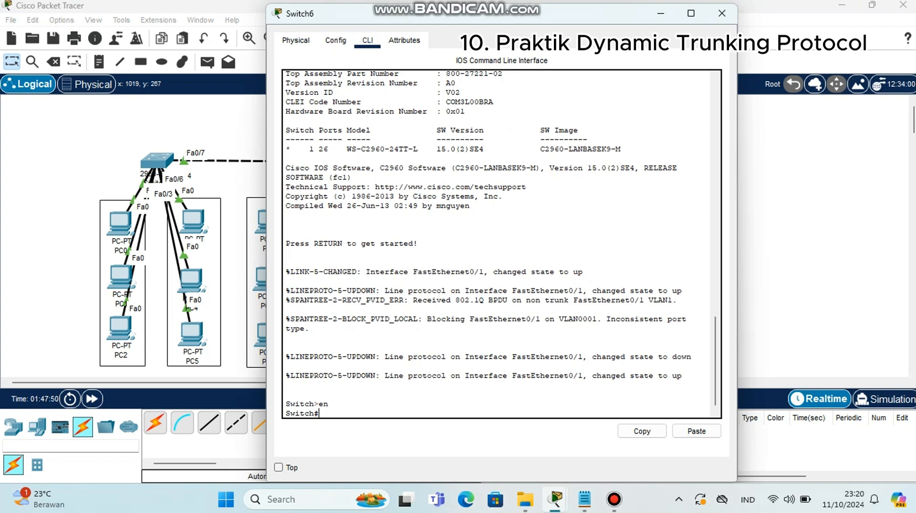
On Switch6, display fa0/1 with show int fa0/1 and show int fa0/1 switchport, paging through both outputs
type("show int fa0/1")
key("Return")
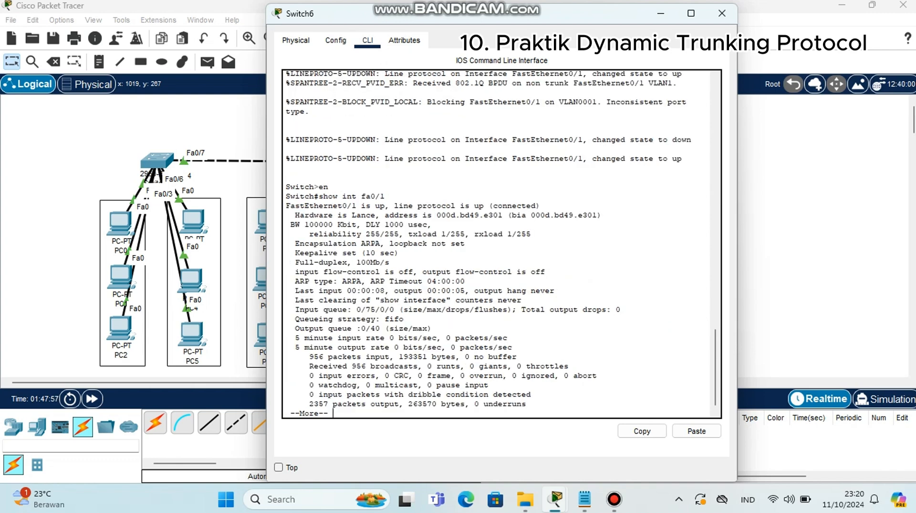
key("space")
type("s")
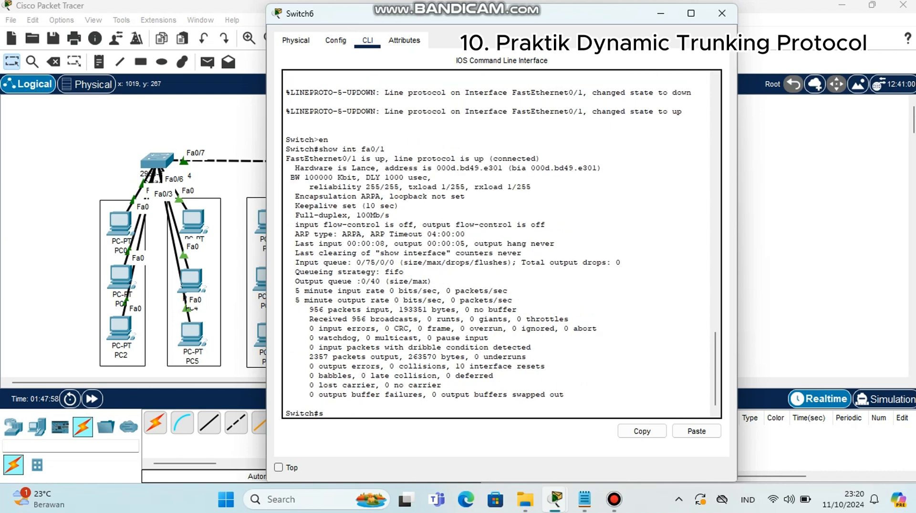
type("how int fa0")
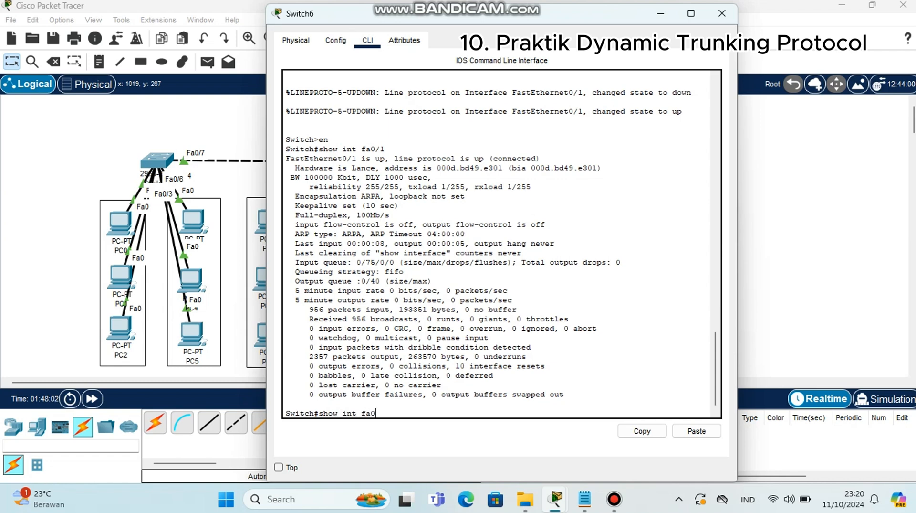
type("/1 switchp")
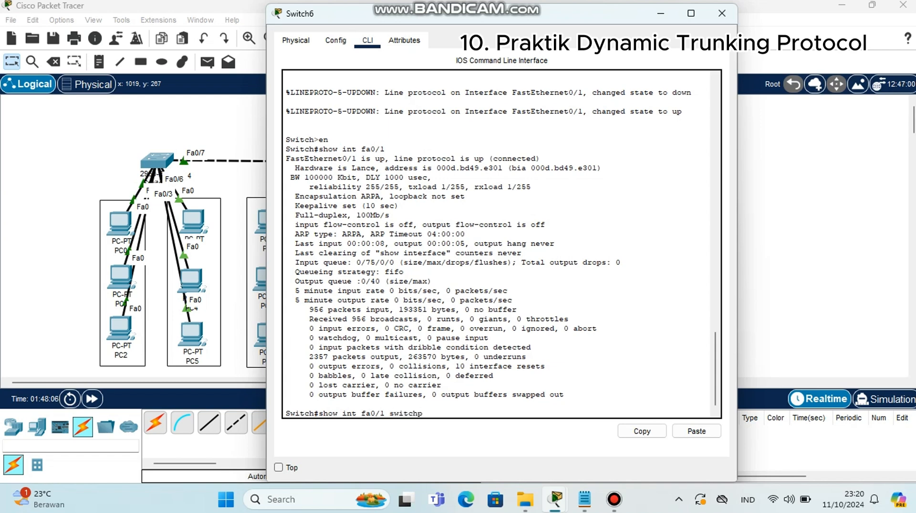
type("ort")
key("Return")
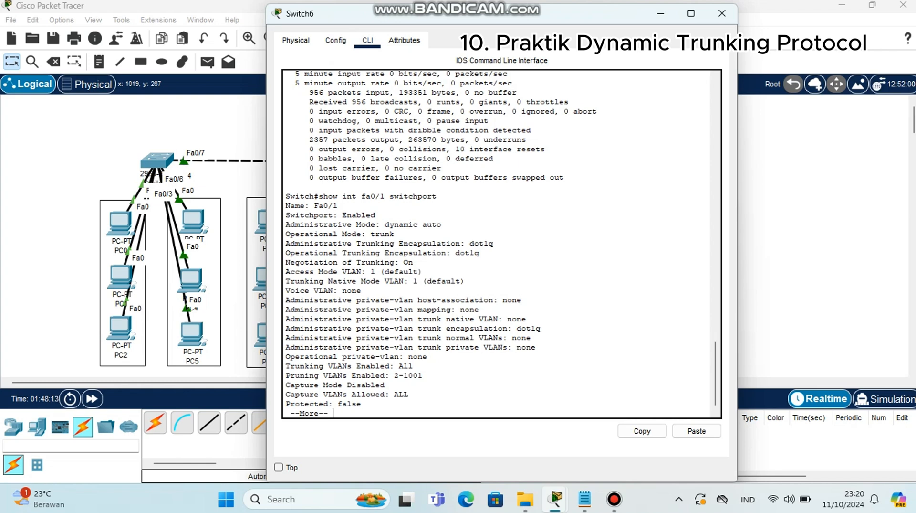
key("space")
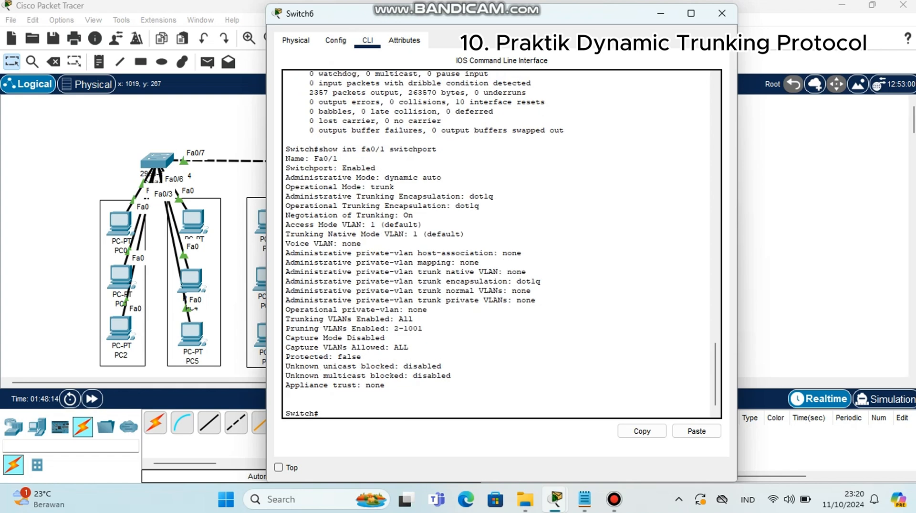
On Switch6, enter global configuration, open interface fa0/1 and set it to switchport mode dynamic desirable
type("conf t")
key("Return")
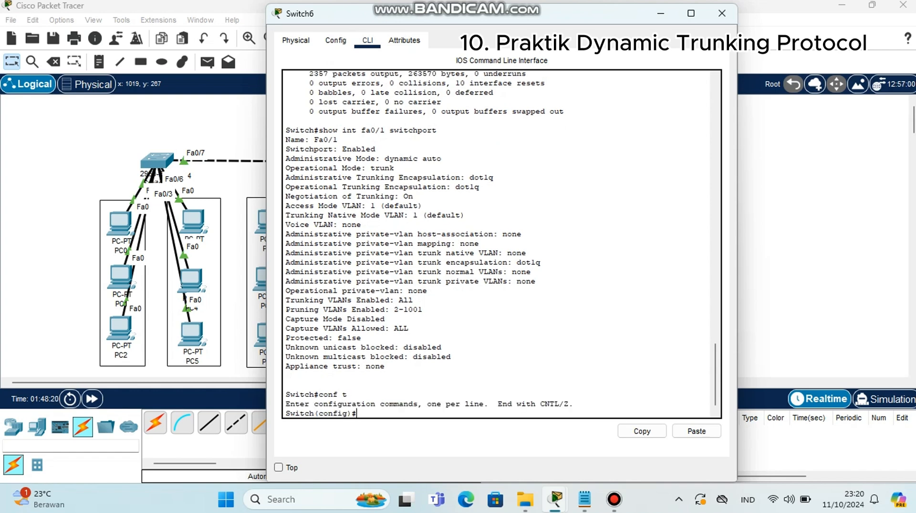
type("int fa0/1")
key("Return")
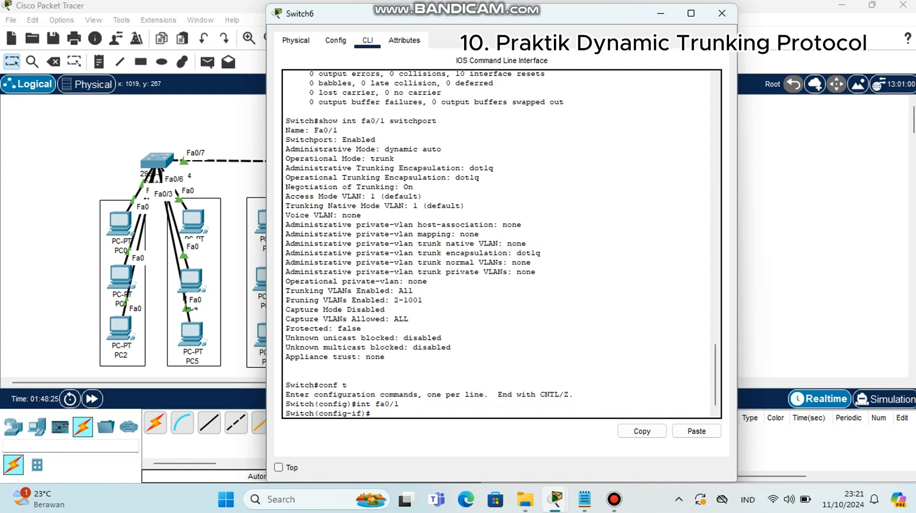
type("switchport mode dynami")
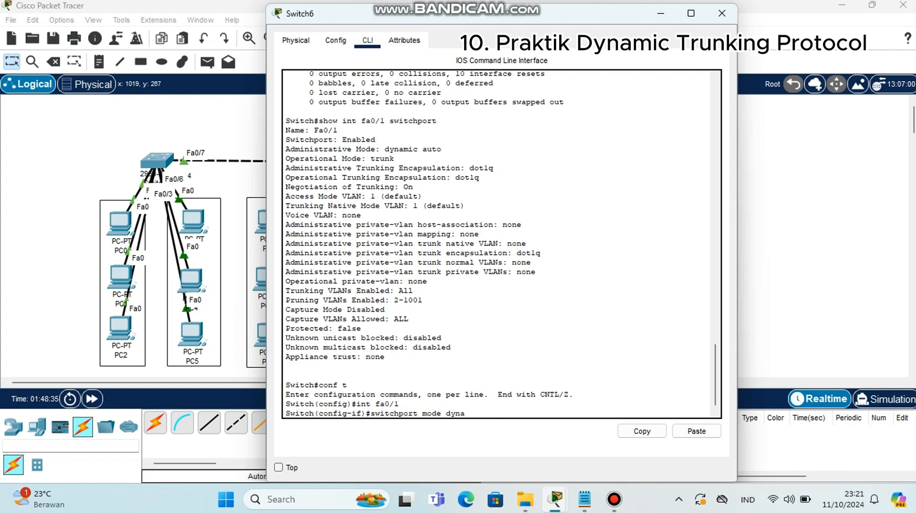
type("c desirabk")
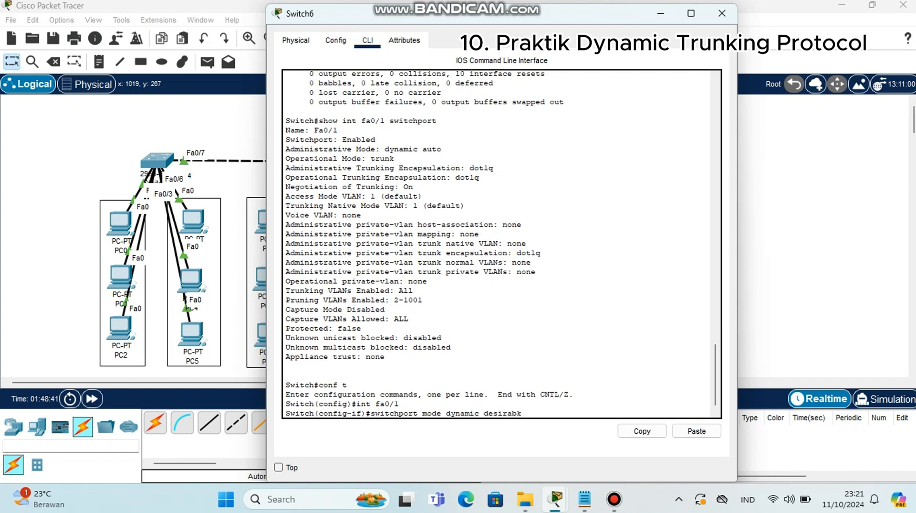
key("BackSpace")
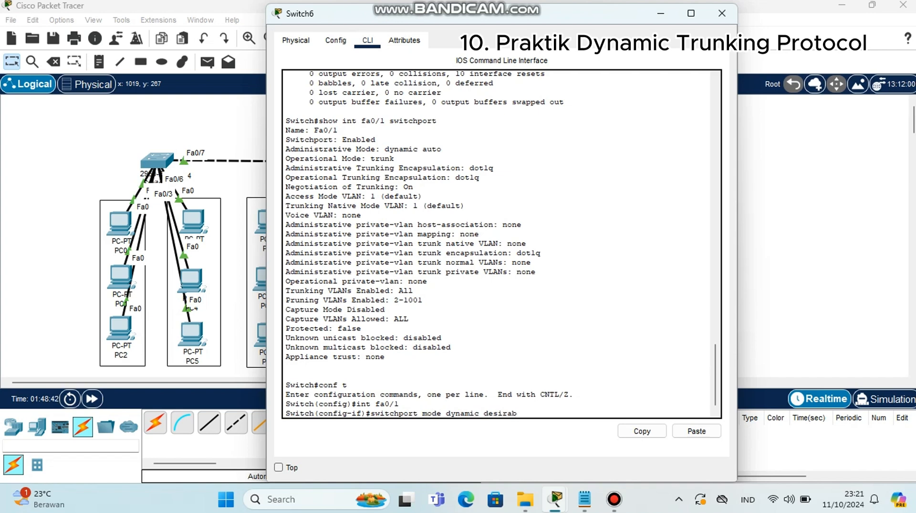
type("le")
key("Return")
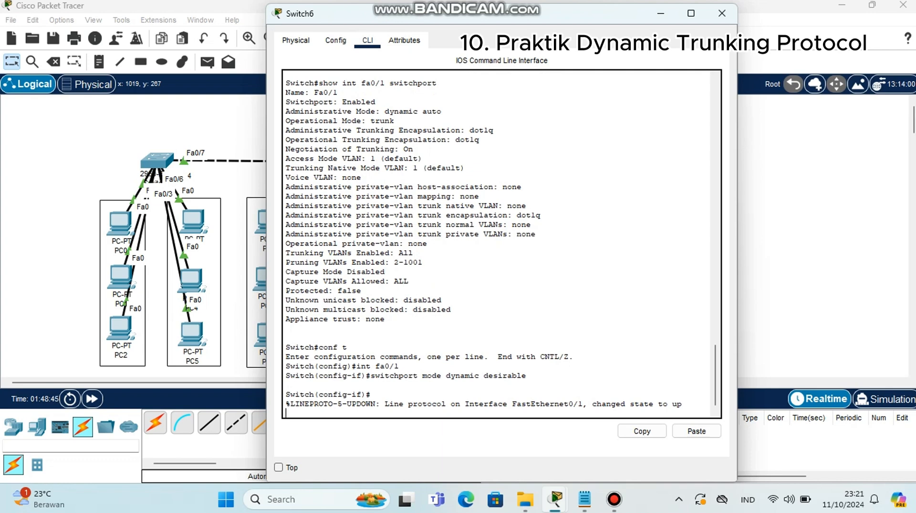
Check Switch6's fa0/1 switchport status with do show int fa0/1 sw from interface configuration
key("Return")
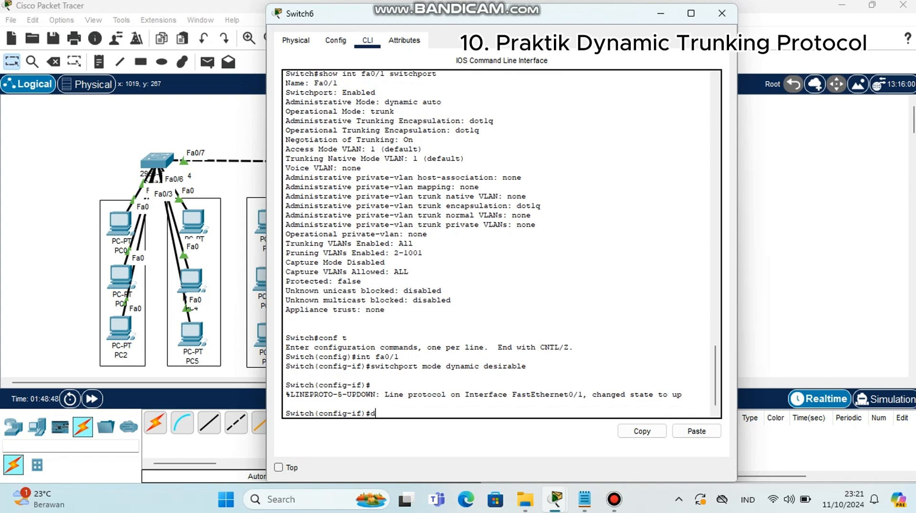
type("do show int fa0/1 sw")
key("Return")
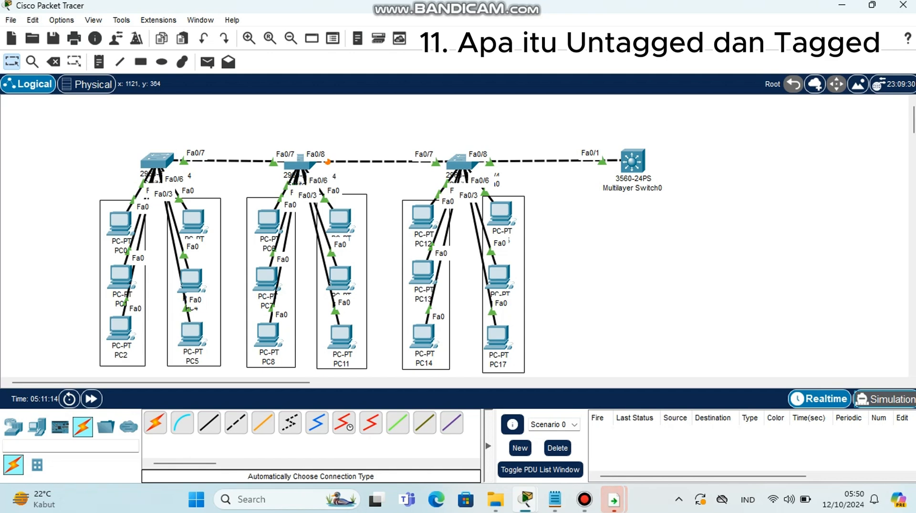
Switch to Simulation mode and add a simple PDU from PC10 to PC17
left_click(886, 398)
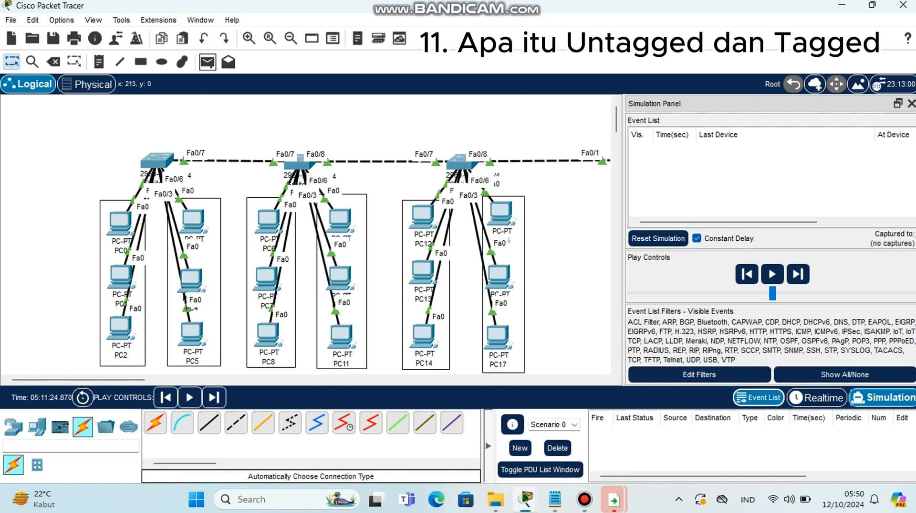
left_click(207, 62)
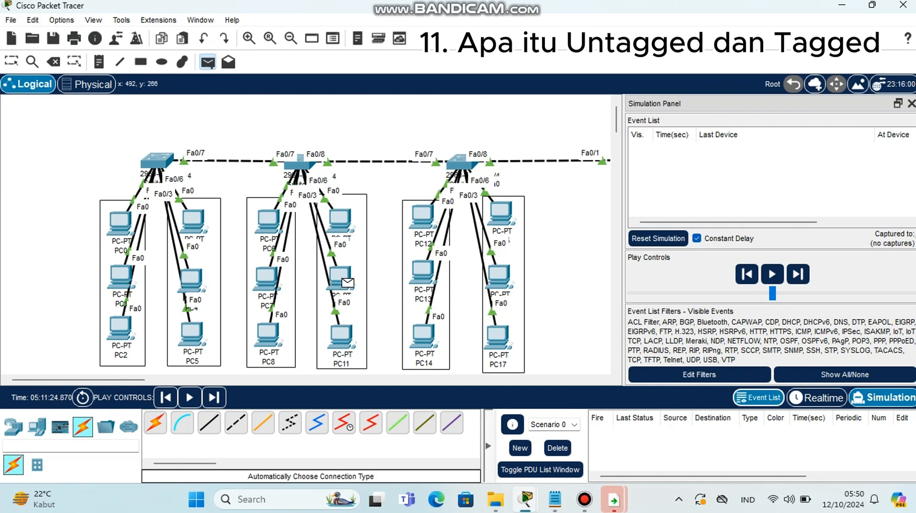
left_click(348, 282)
left_click(498, 336)
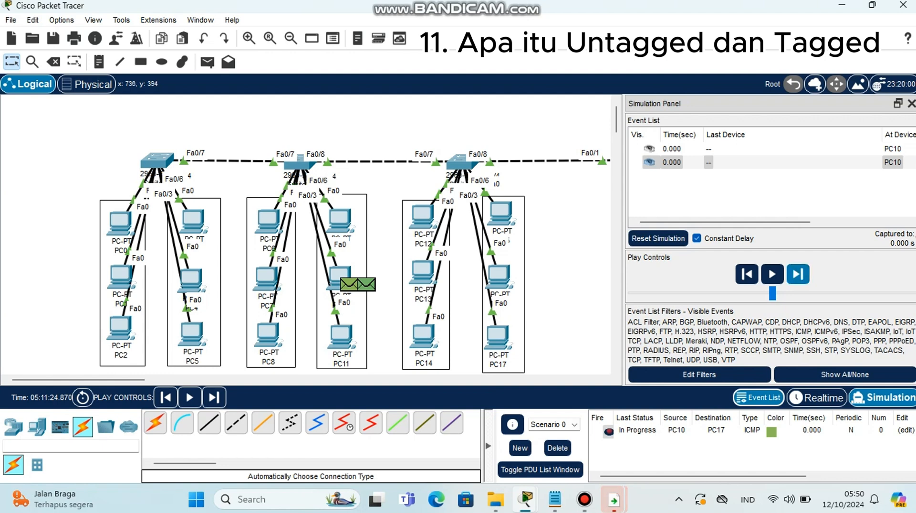
Step the simulation forward event by event to follow the PDU between PC10 and PC17, scrolling the event list to inspect each event's device and type
left_click(798, 274)
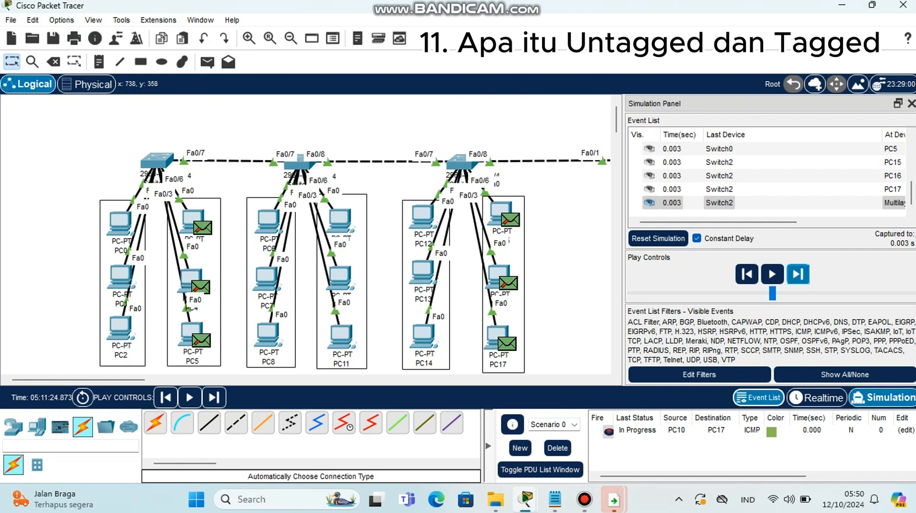
mouse_move(497, 335)
left_click(799, 273)
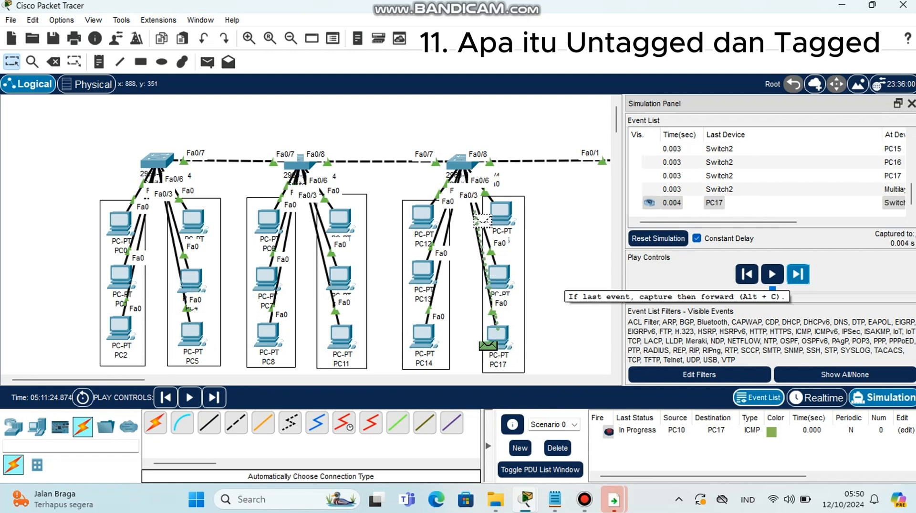
left_click(798, 273)
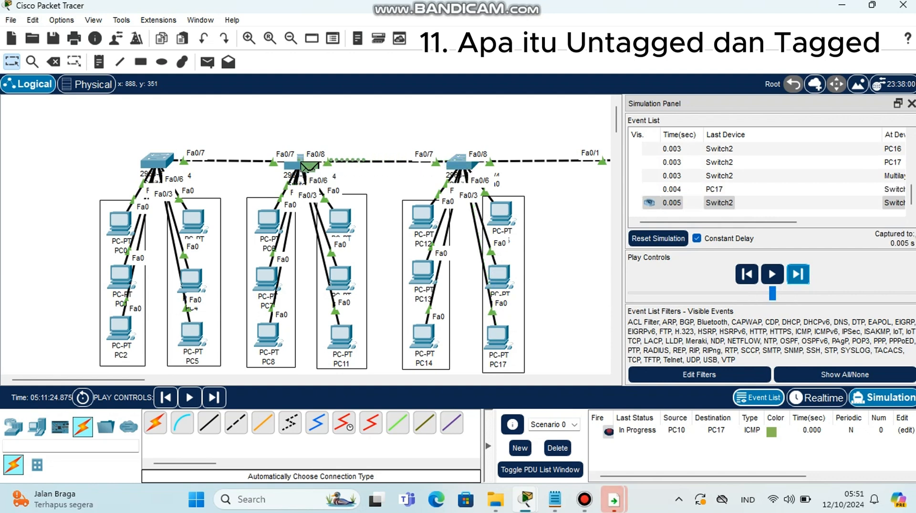
left_click(798, 274)
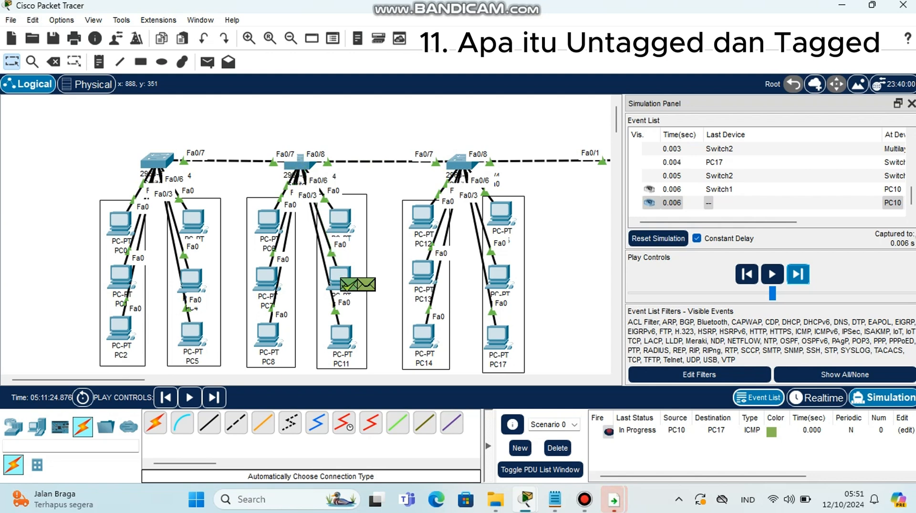
left_click(798, 273)
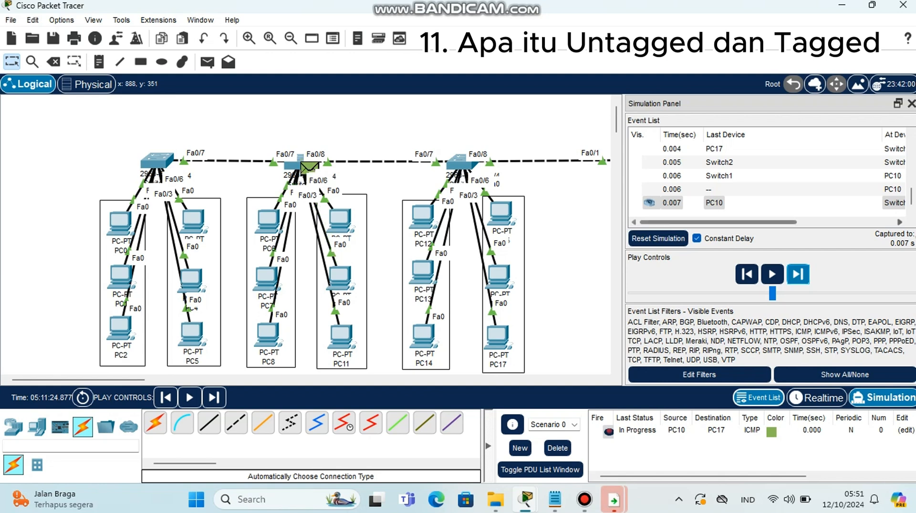
left_click_drag(768, 222, 866, 222)
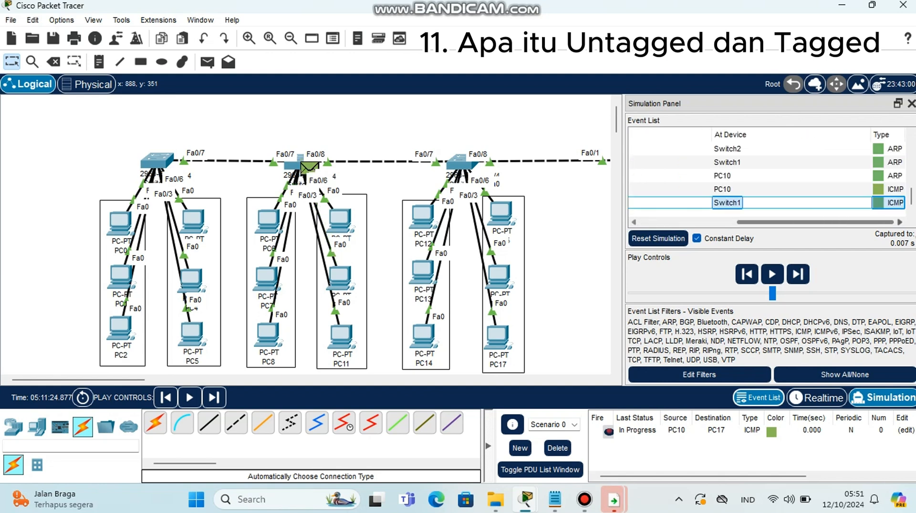
left_click(798, 274)
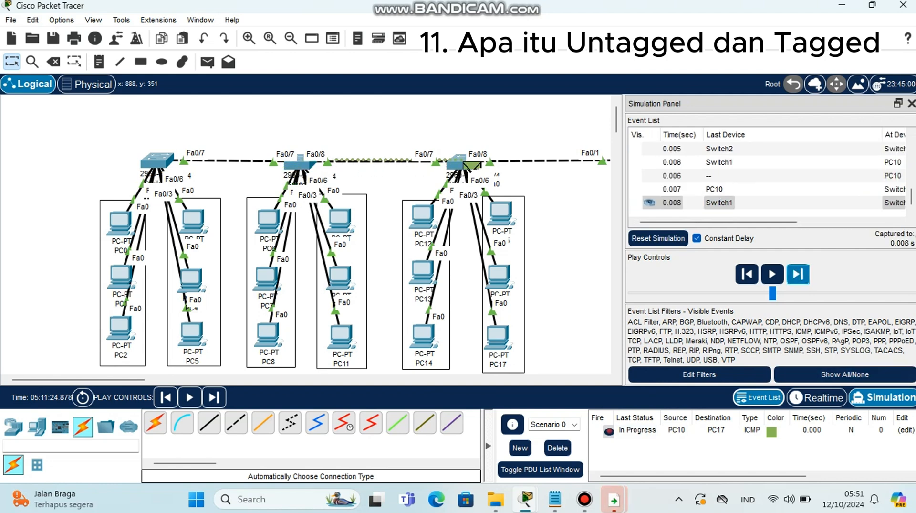
left_click(798, 274)
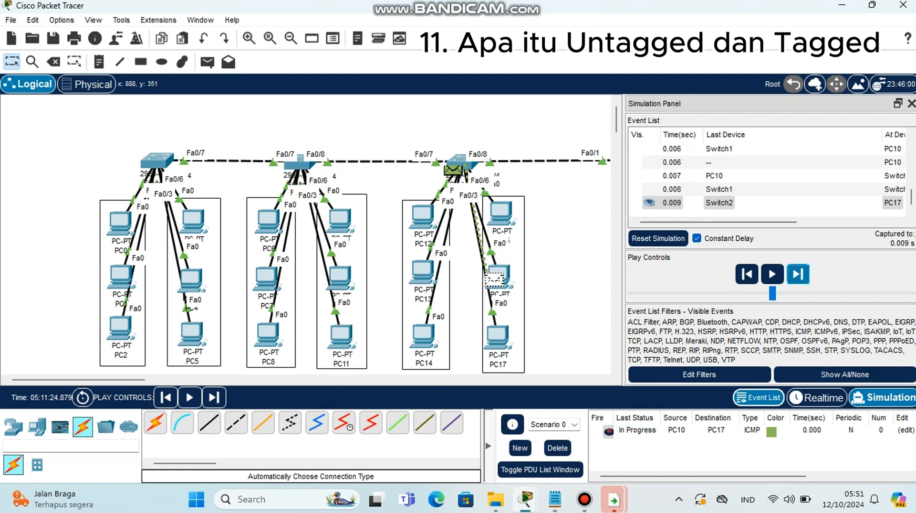
left_click(798, 274)
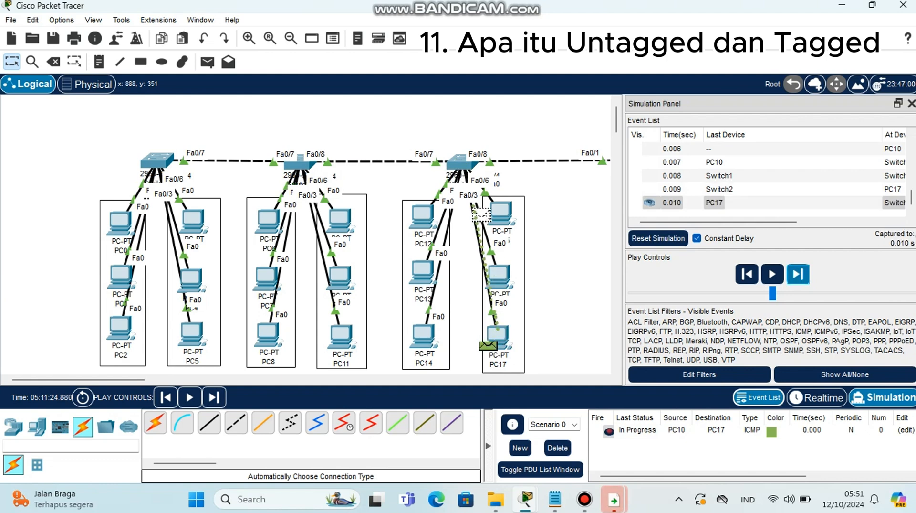
left_click(798, 274)
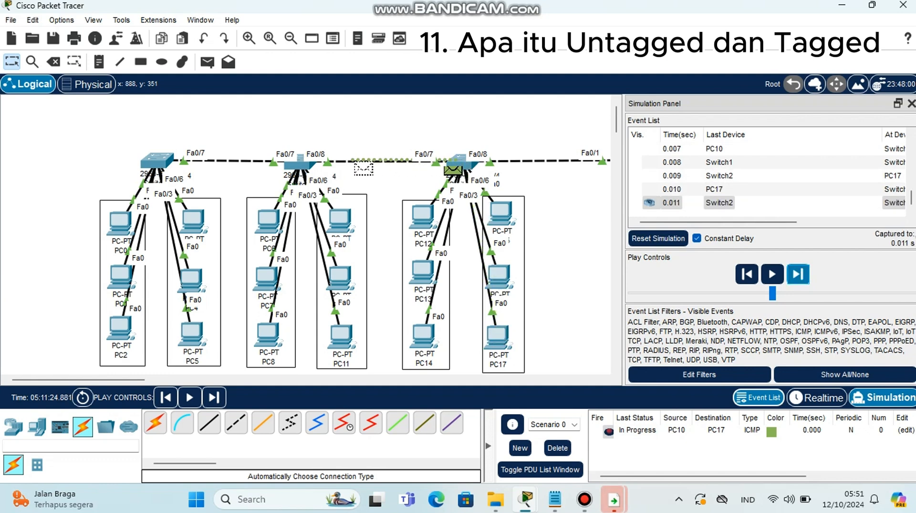
left_click(798, 274)
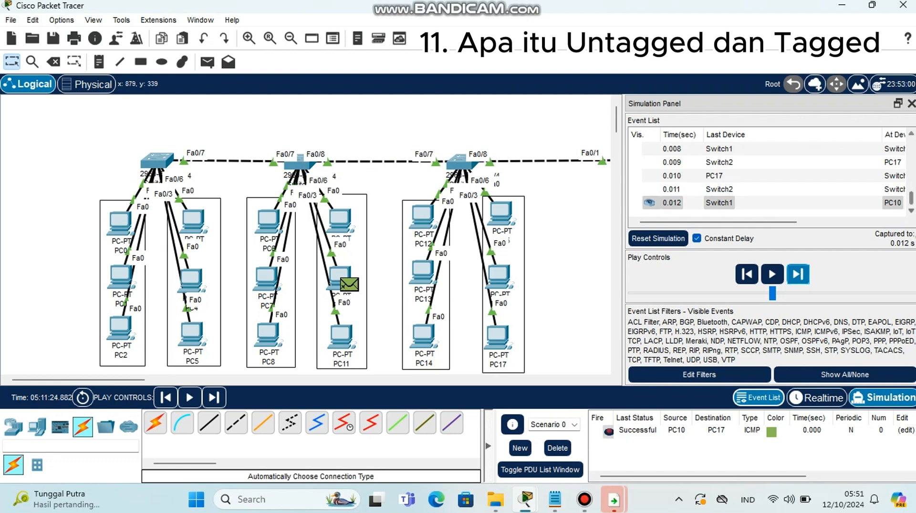
left_click_drag(764, 222, 862, 222)
left_click(879, 203)
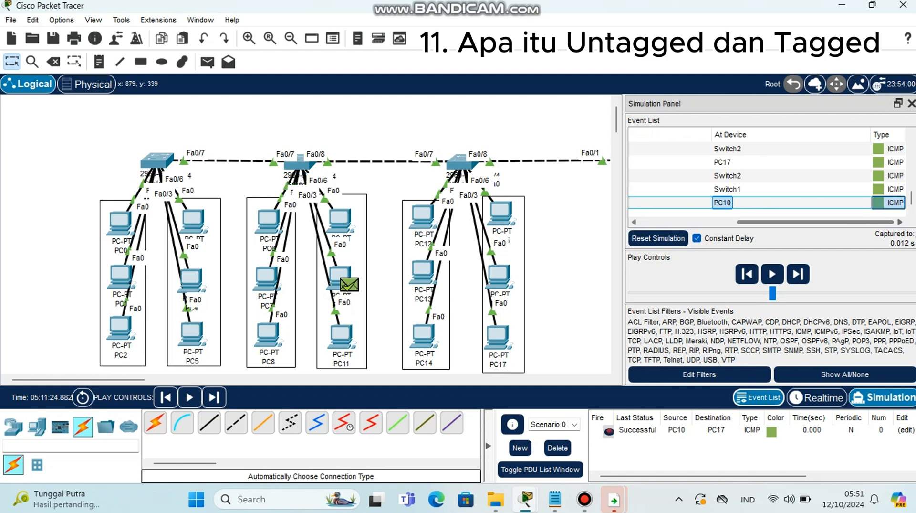
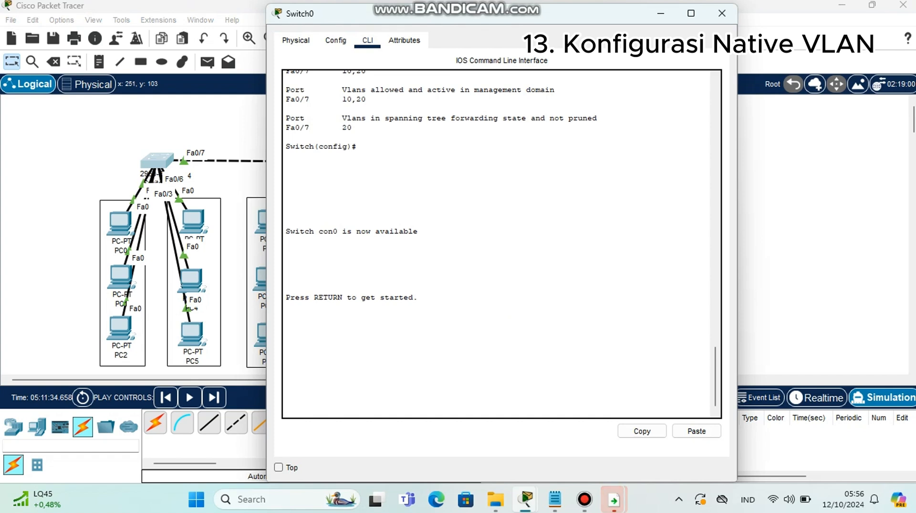
On Switch0's console, enter privileged mode and then global configuration mode
key("Return")
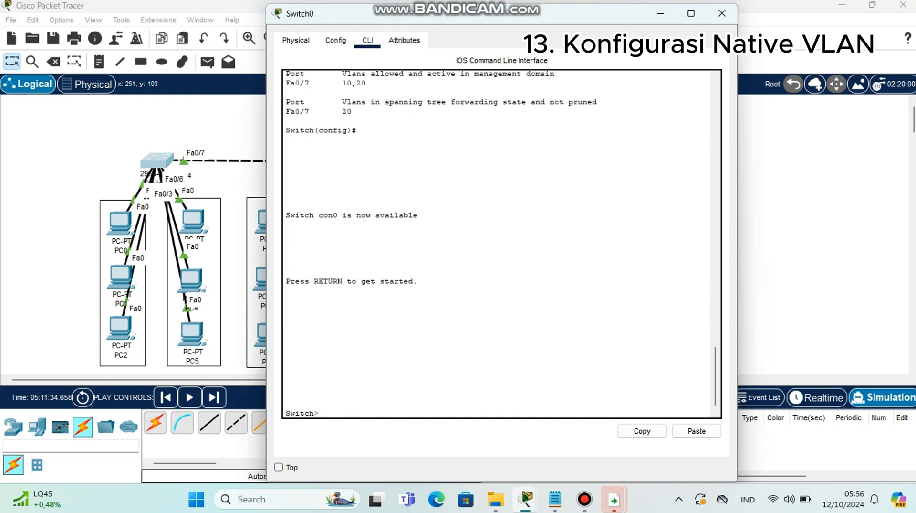
type("en")
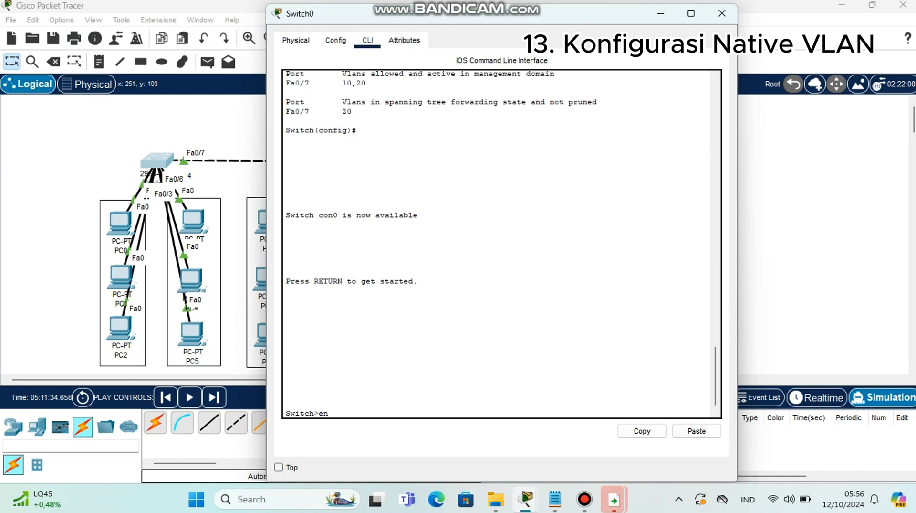
key("Return")
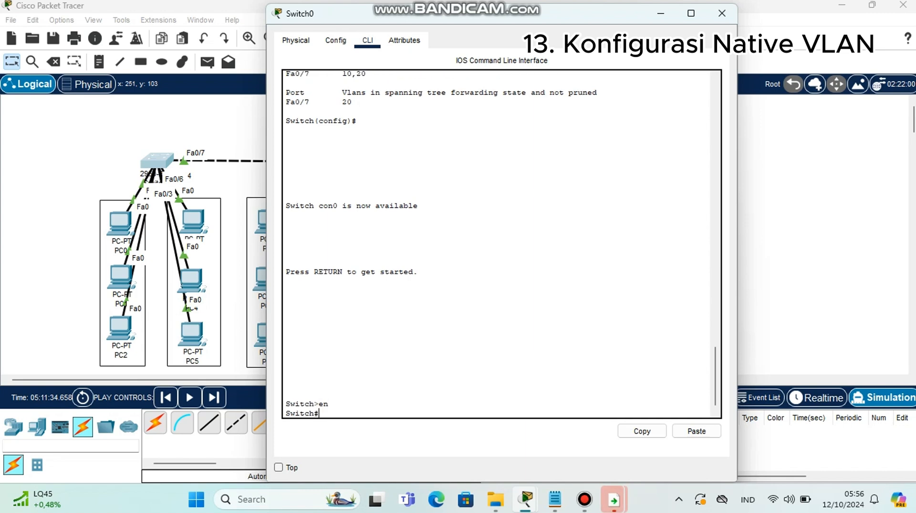
type("conf")
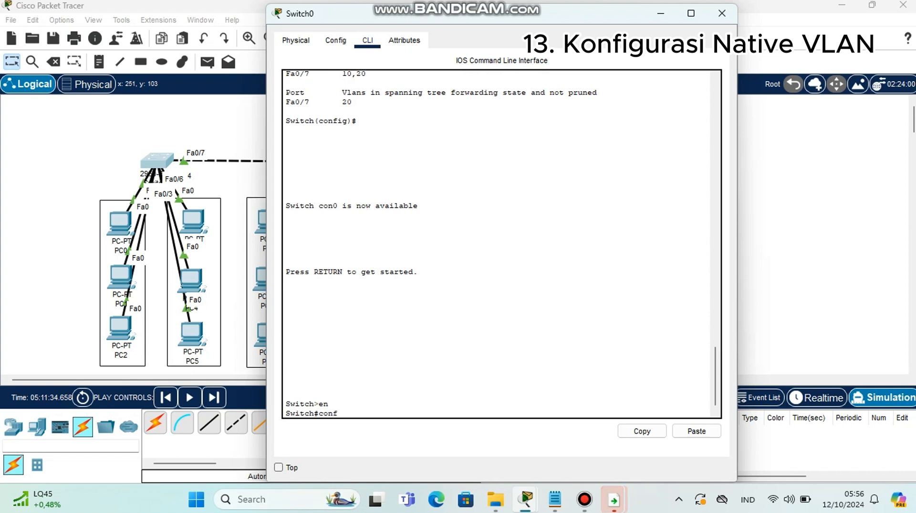
type(" t")
key("Return")
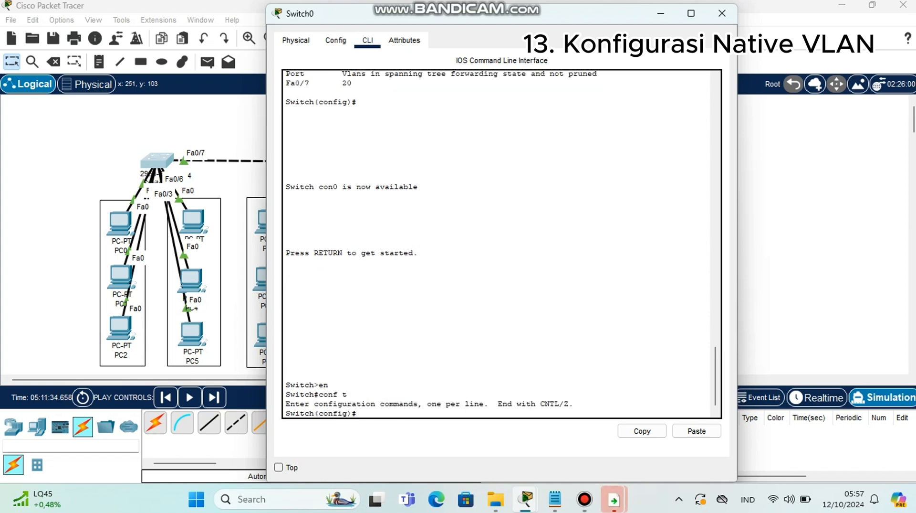
Try to run show int trunk from global configuration mode on Switch0
type("show int")
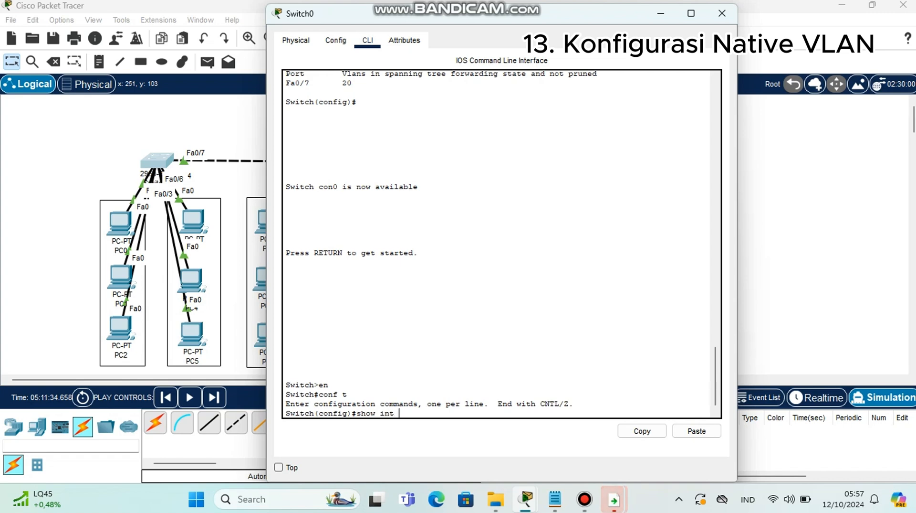
type(" tr")
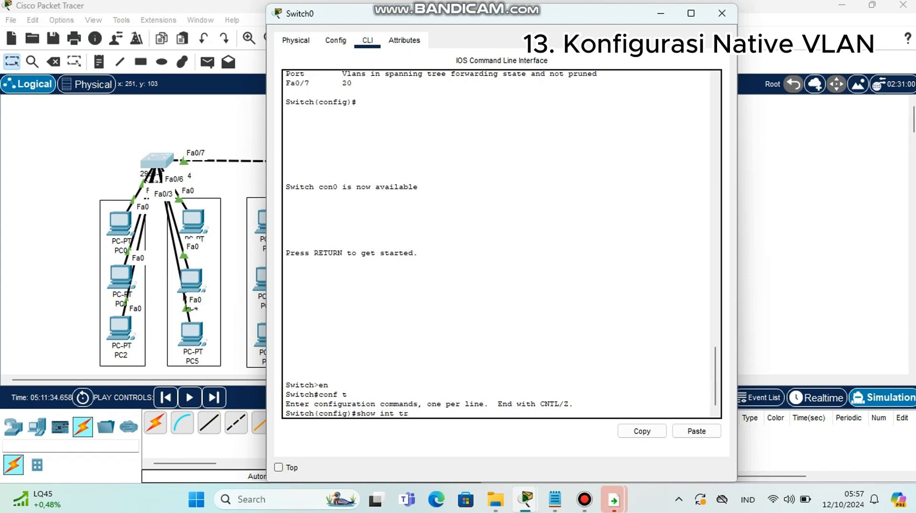
type("unk")
key("Return")
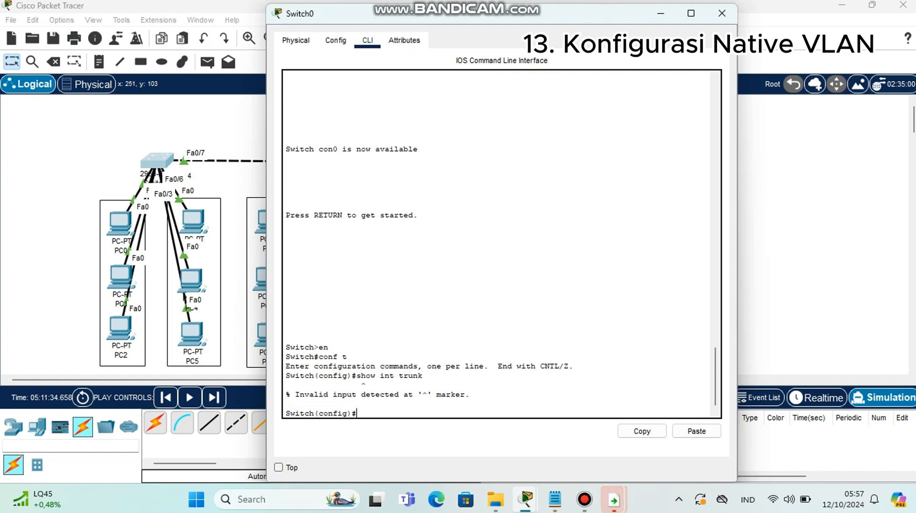
Return to privileged mode, run show int trunk on Switch0 to review its native VLAN, and close its window
type("exit")
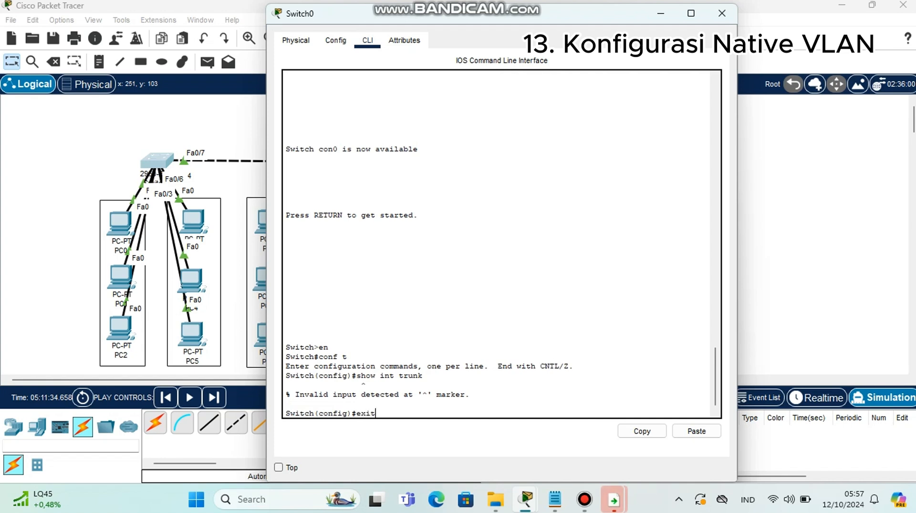
key("Return")
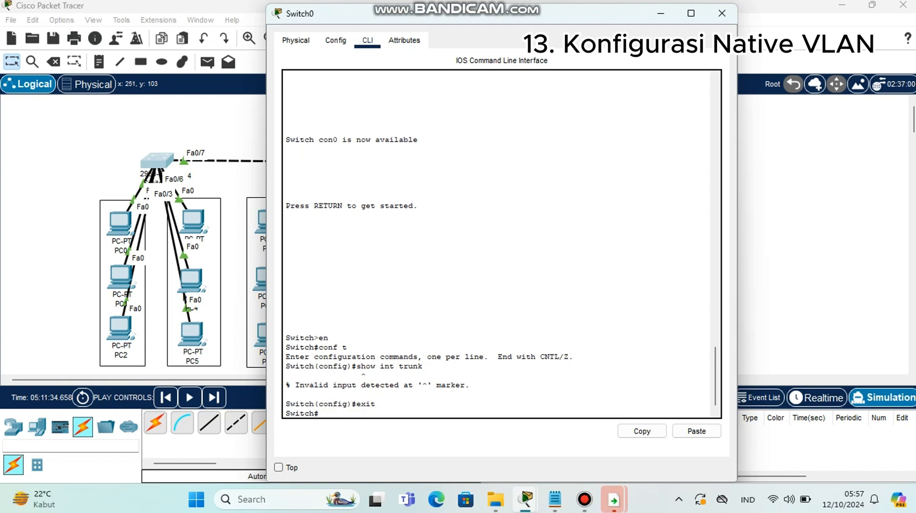
type("show")
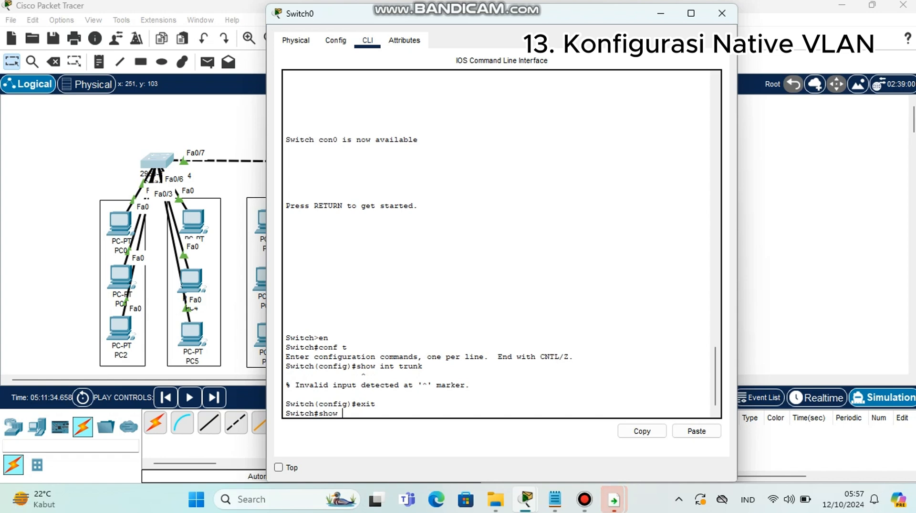
type(" int trunk")
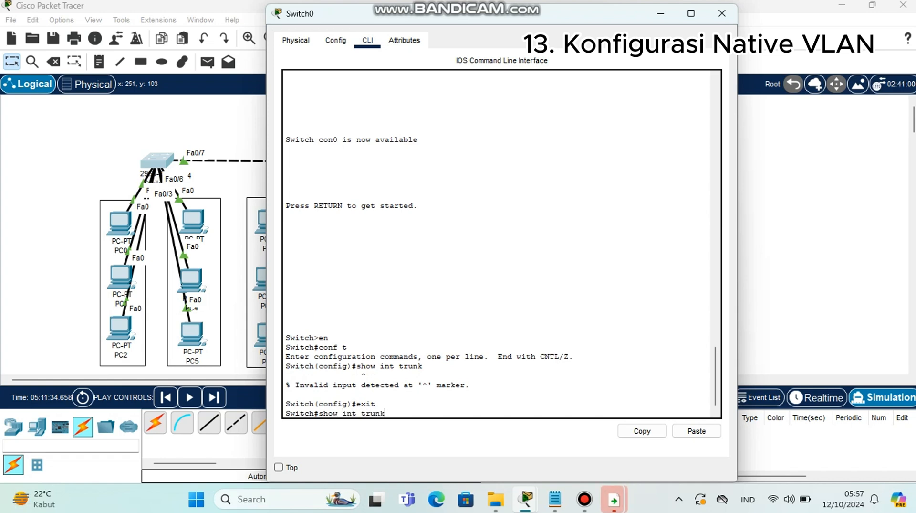
key("Return")
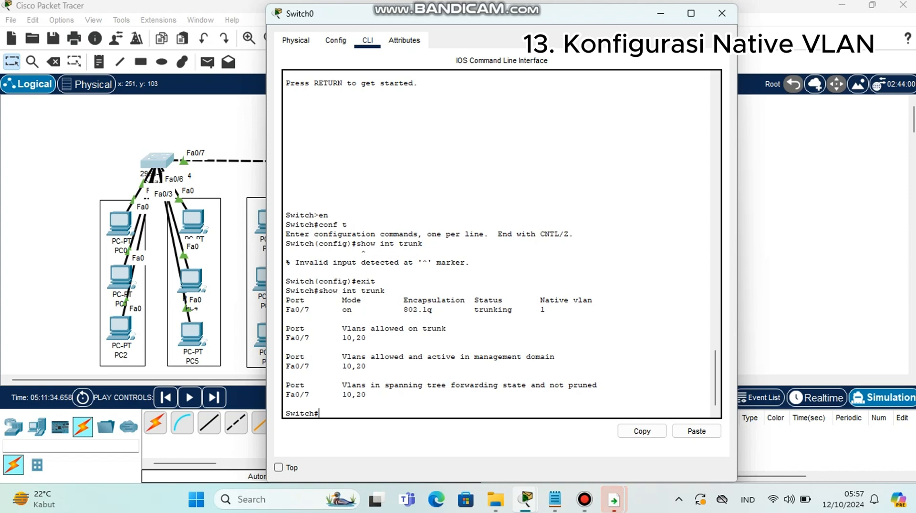
left_click_drag(536, 310, 545, 310)
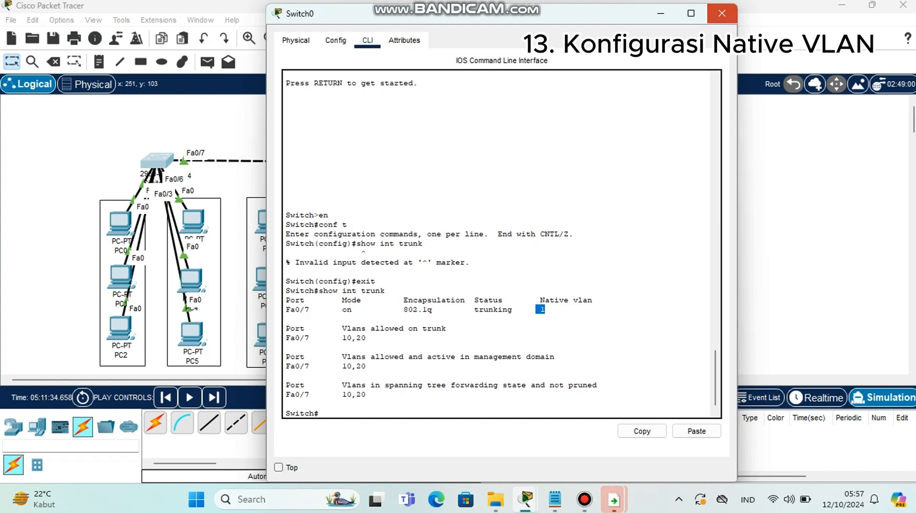
left_click(722, 13)
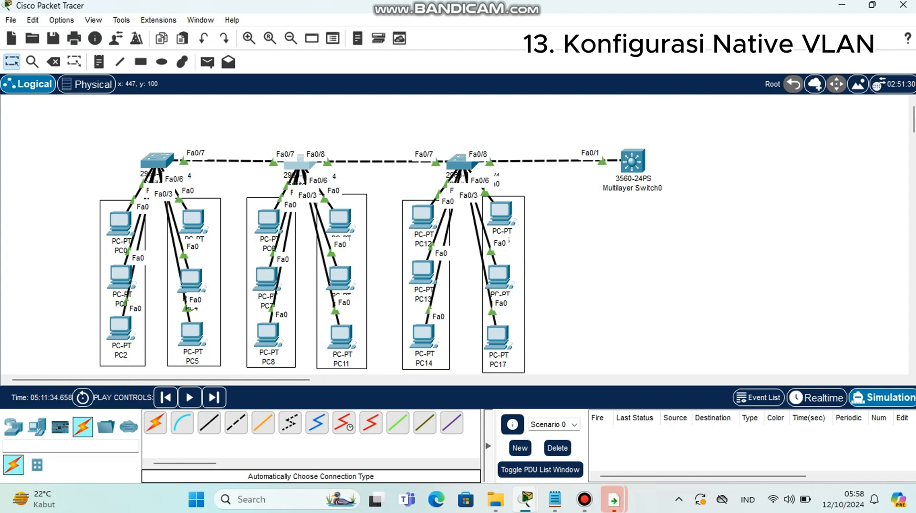
Open Switch1's command line and enter privileged mode and global configuration mode
left_click(299, 163)
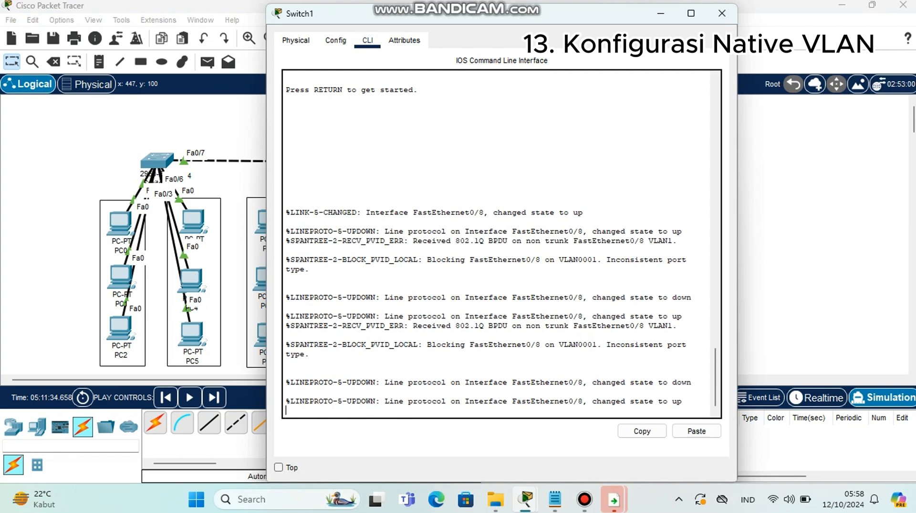
key("Return")
type("en")
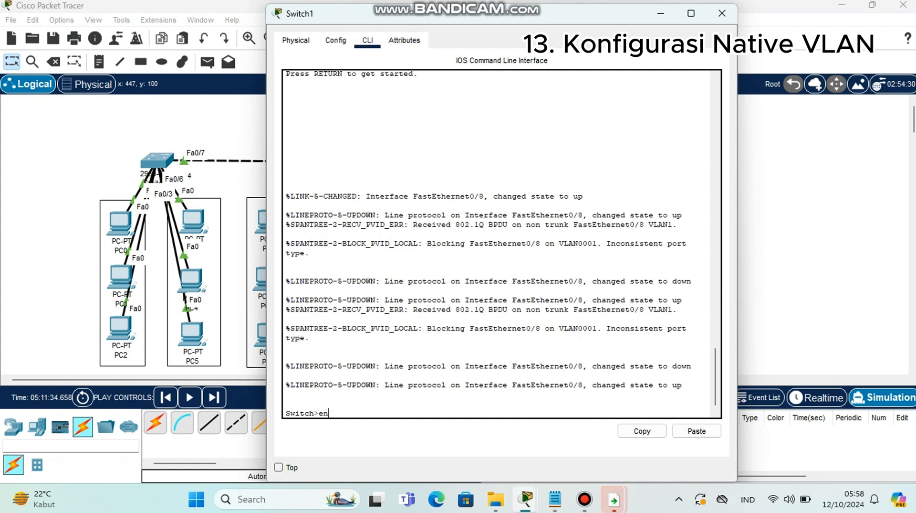
key("Return")
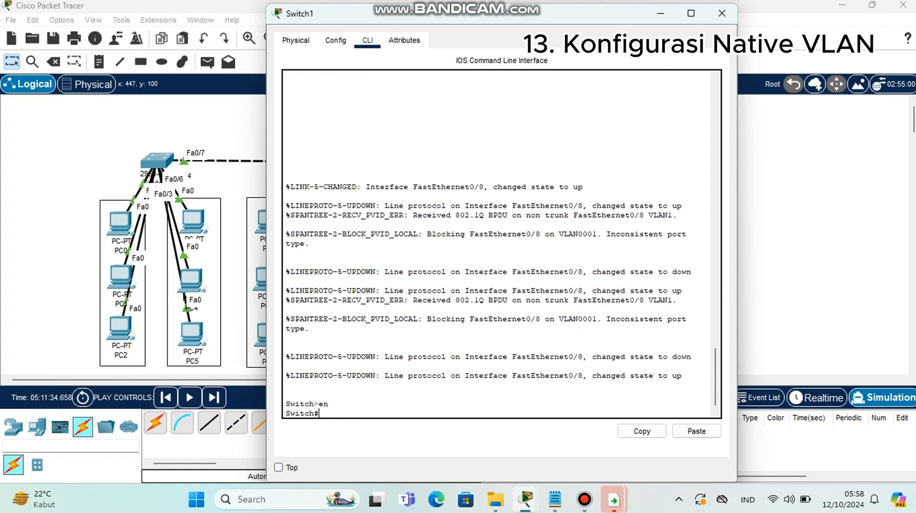
type("conf")
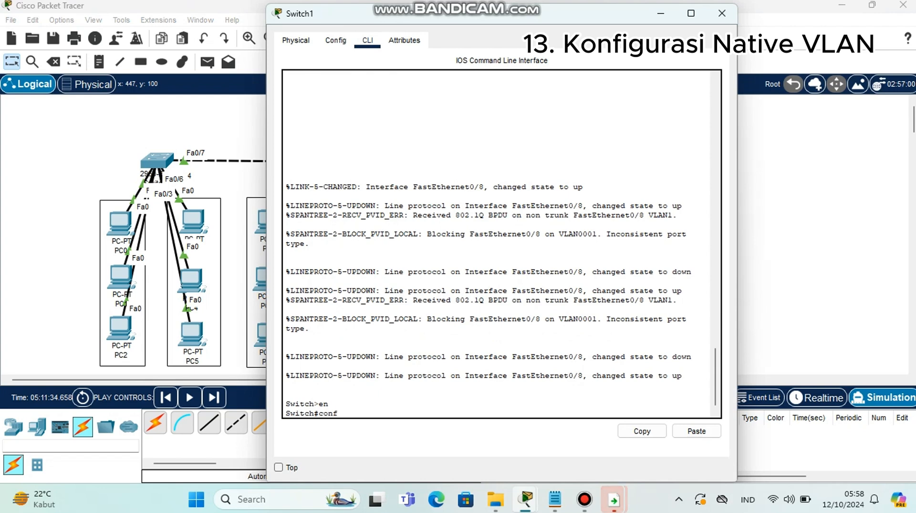
type(" t")
key("Return")
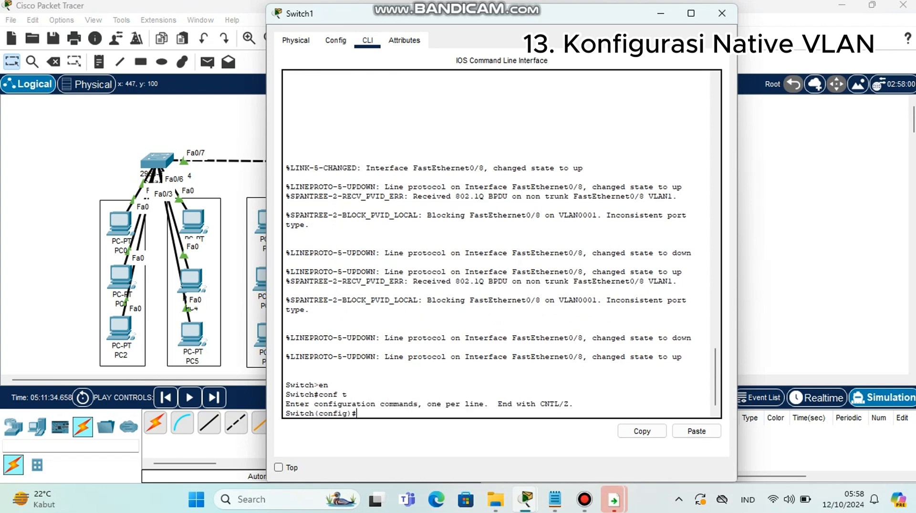
type("sho")
key("BackSpace")
key("BackSpace")
key("BackSpace")
Exit to privileged mode and display Switch1's trunk interfaces with show int trunk
type("e")
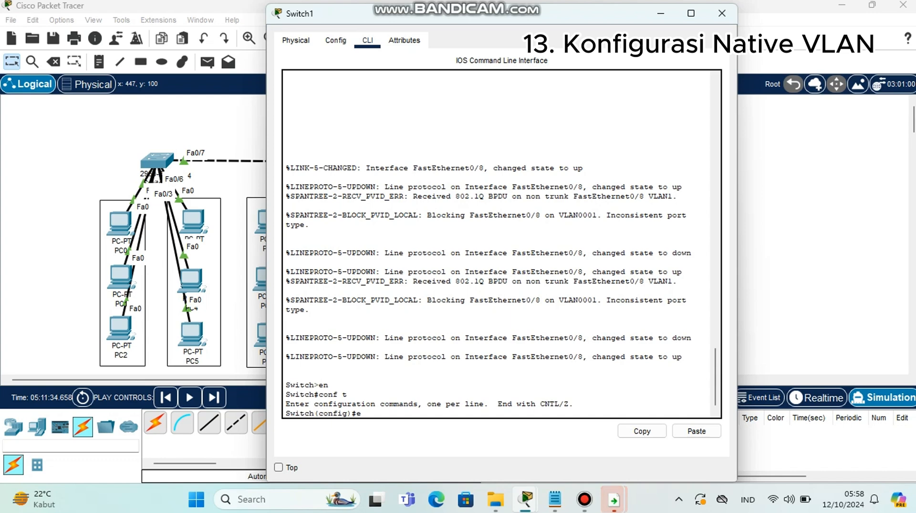
type("xit")
key("Return")
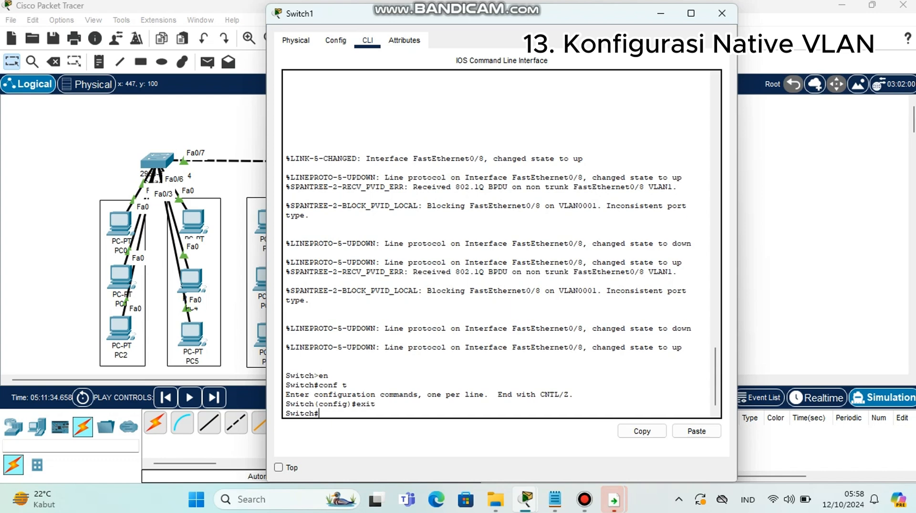
type("sho")
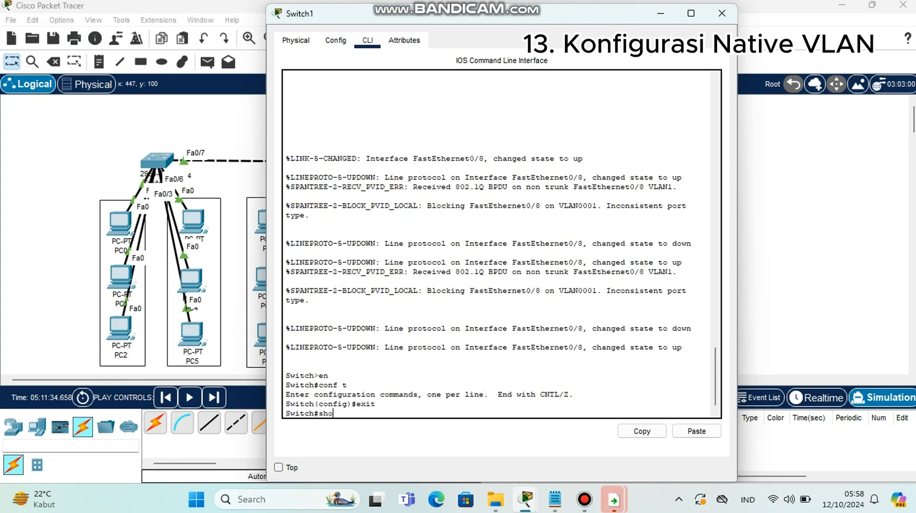
type("w int tru")
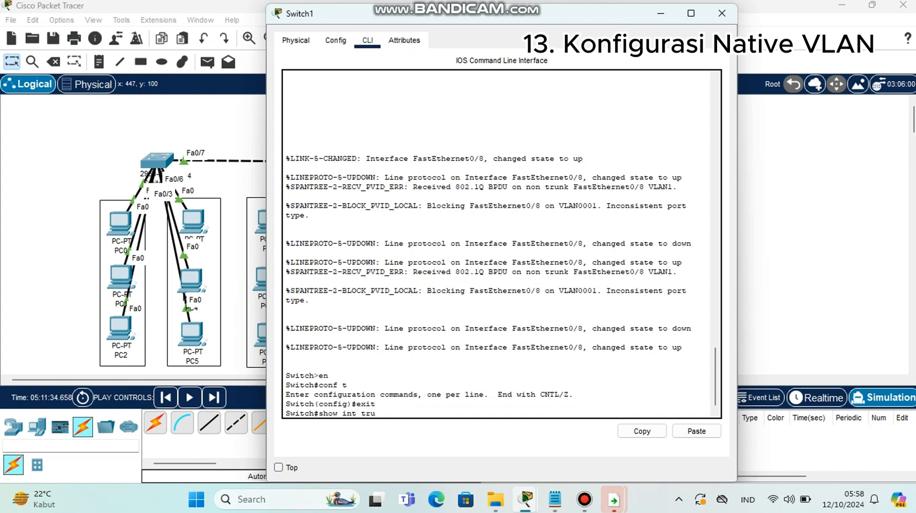
type("nk")
key("Return")
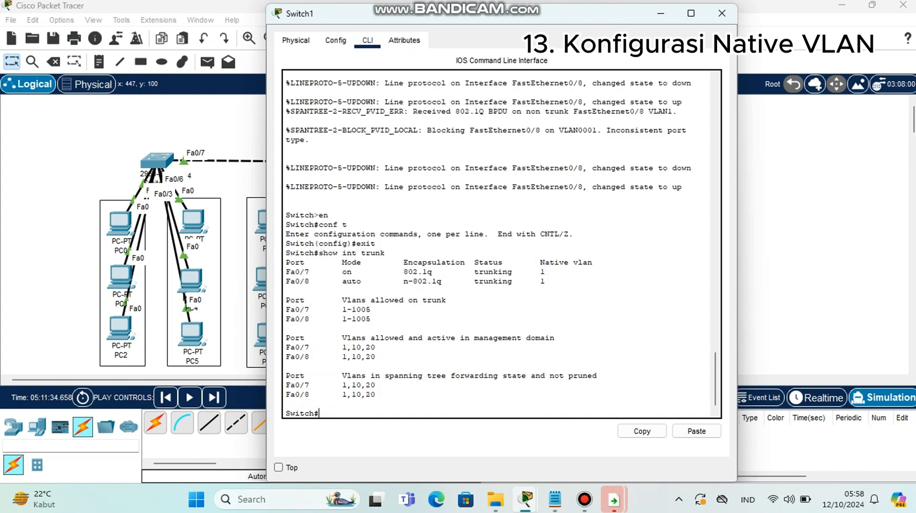
Re-enter global configuration mode on Switch1 with conf t
left_click_drag(540, 271, 545, 281)
left_click(545, 281)
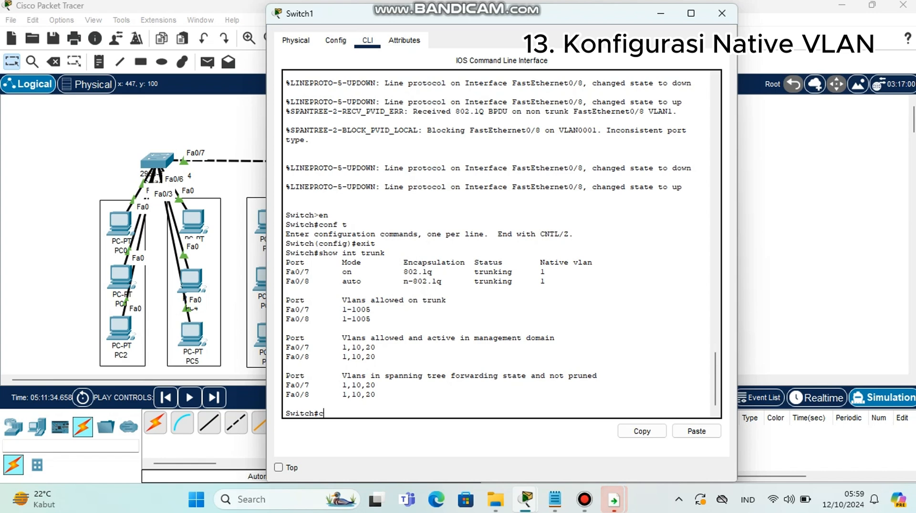
type("onf ")
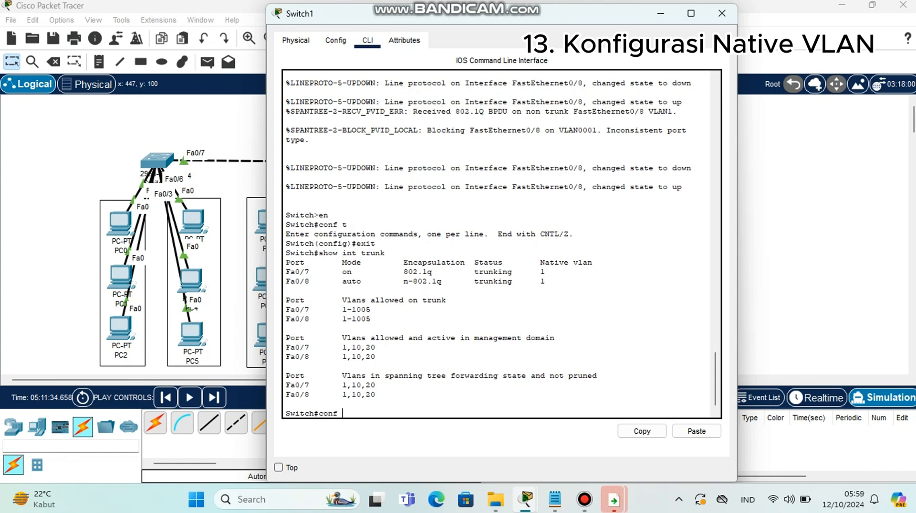
type("t")
key("Return")
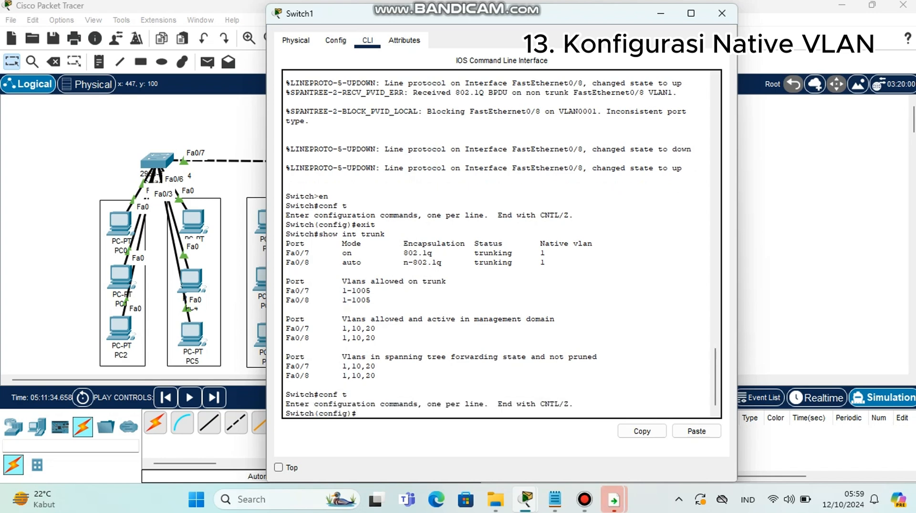
Open interface fa0/8 on Switch1 for configuration
type("int")
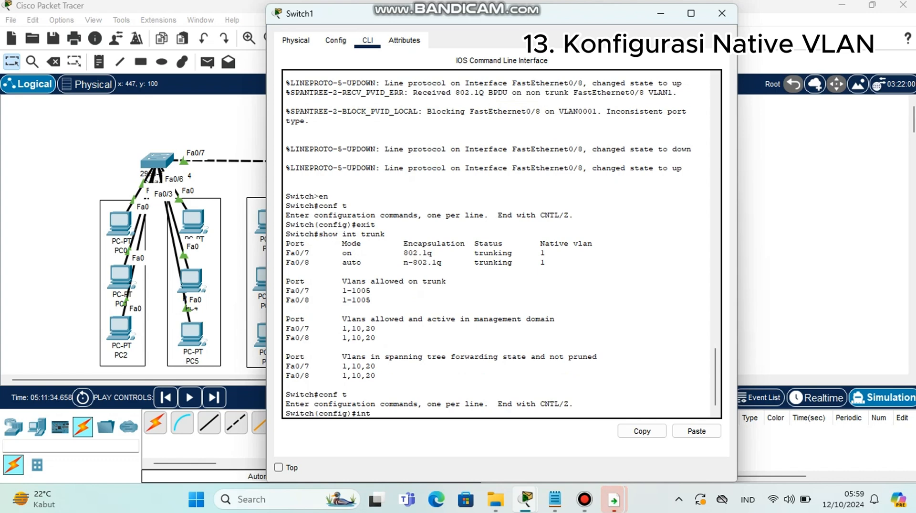
left_click_drag(286, 262, 545, 262)
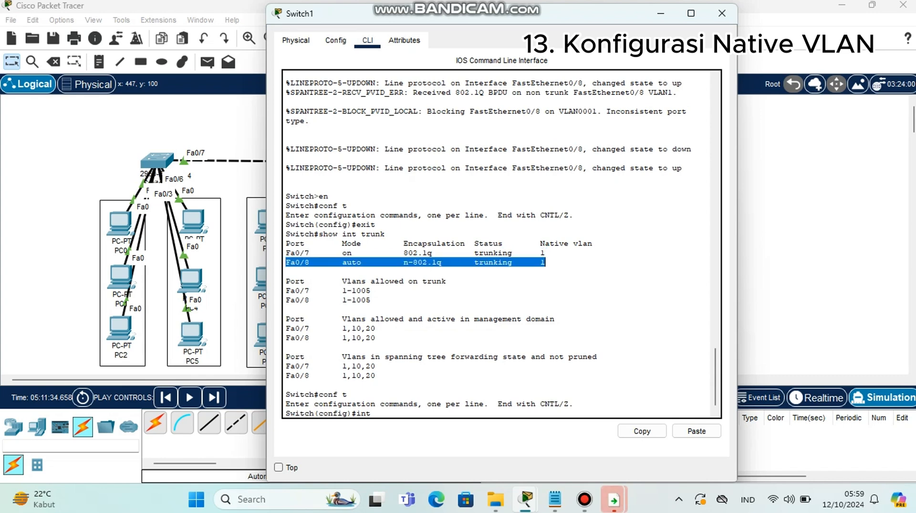
left_click(545, 262)
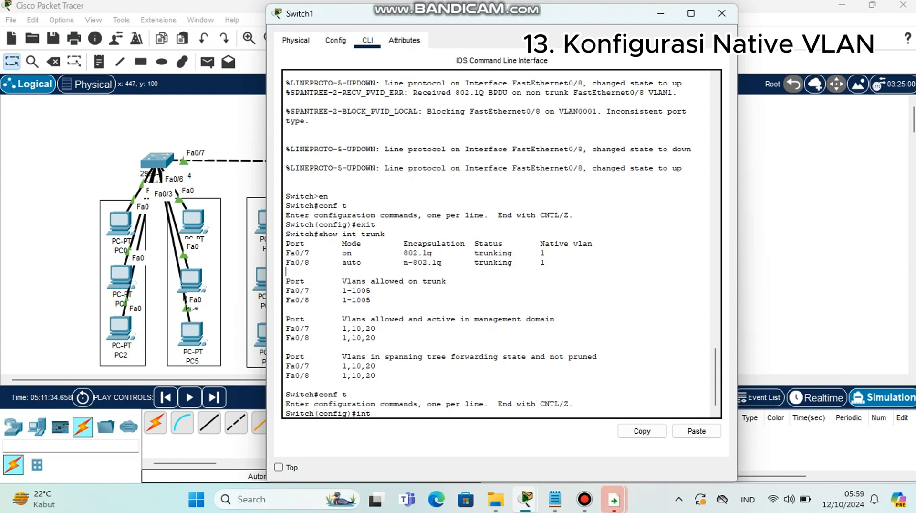
left_click(371, 413)
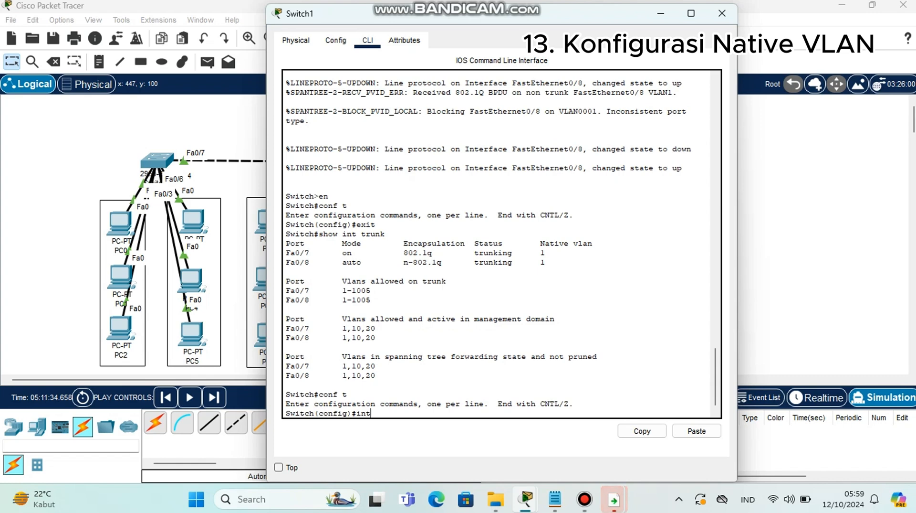
type("fa0/")
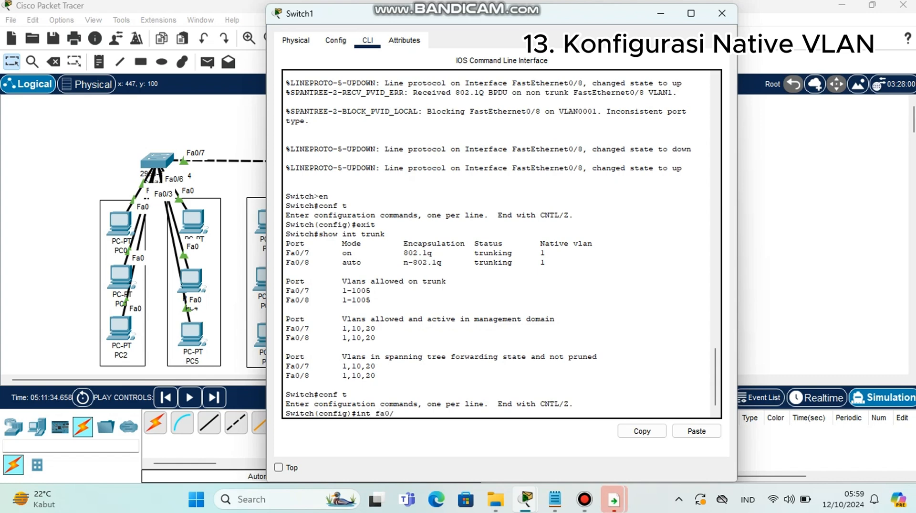
type("6")
key("BackSpace")
type("8")
key("Return")
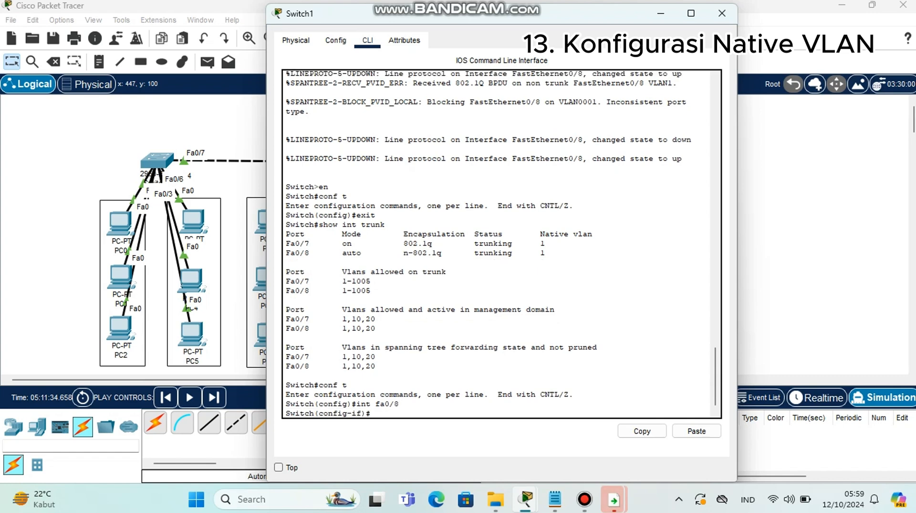
Set the native VLAN of Switch1's interface fa0/8 to VLAN 20 with switchport trunk native vlan 20
type("switc")
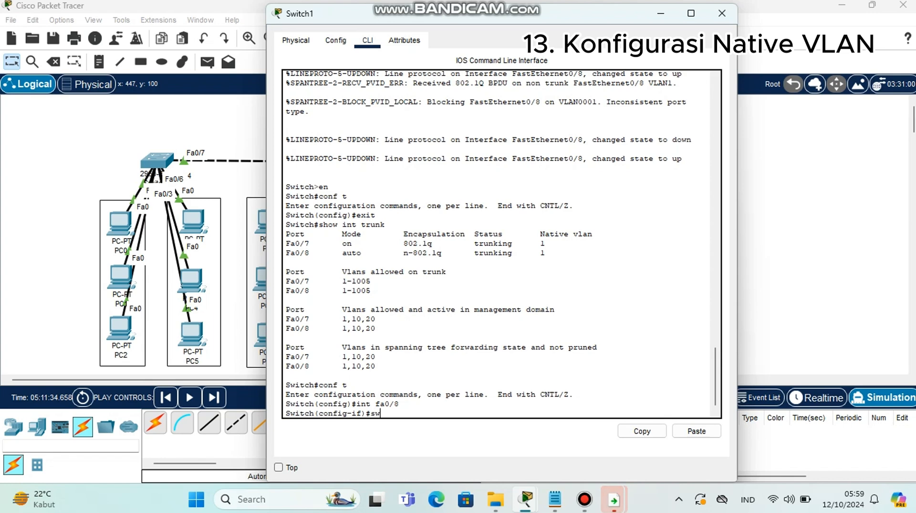
type("hport ")
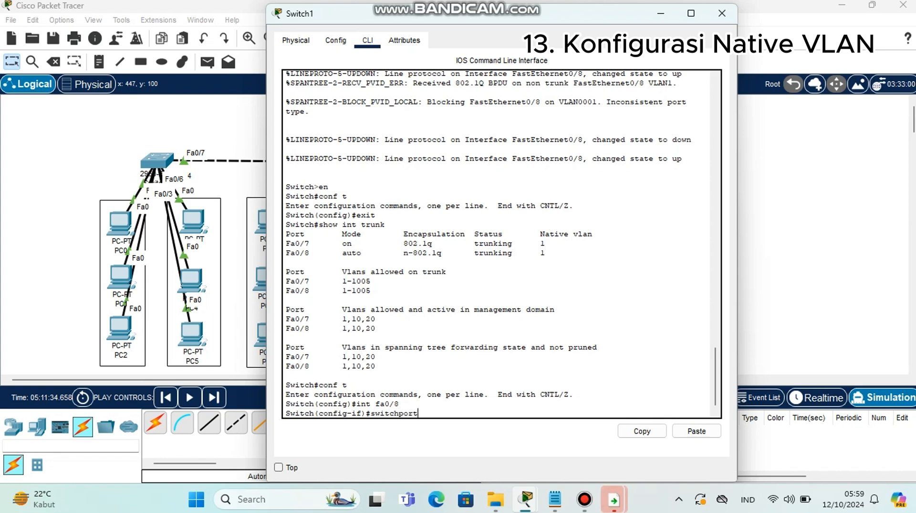
type("trunk n")
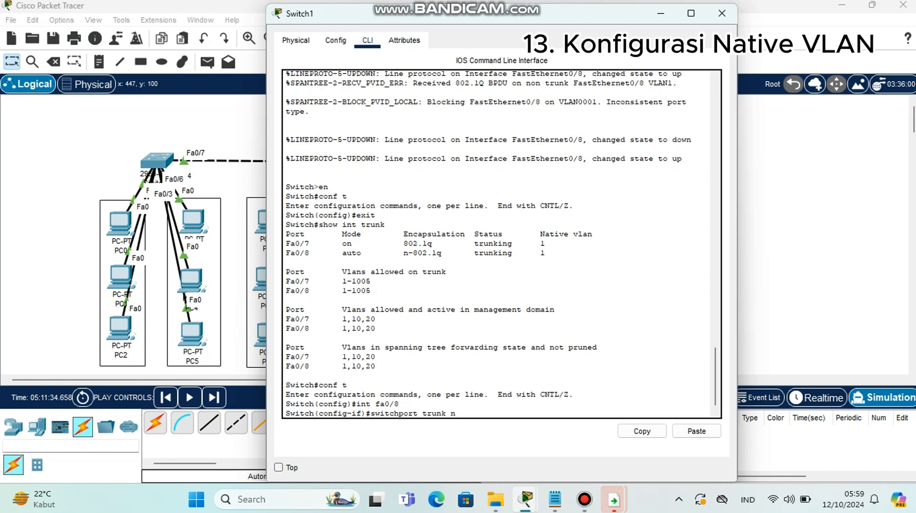
type("ative ")
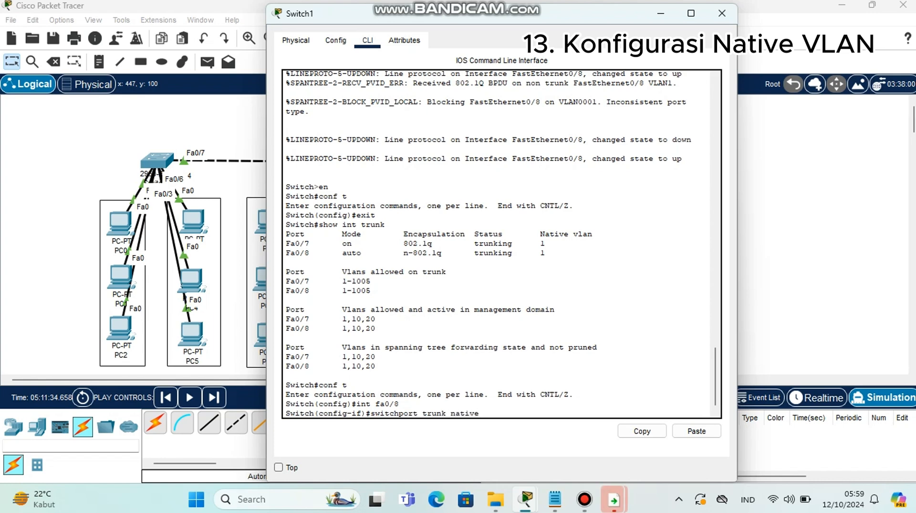
type("vlan 20")
key("Return")
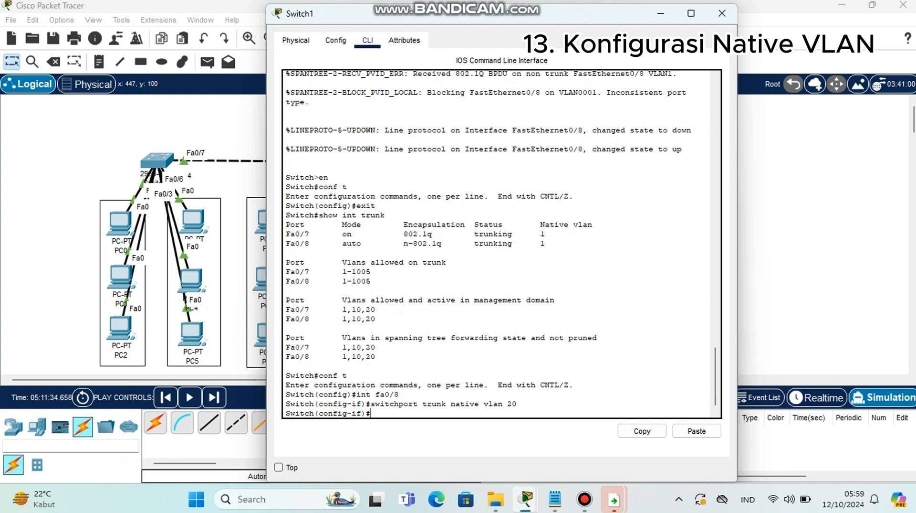
Check Switch1's trunk status from interface mode with do show int trunk and close Switch1's window
type("do")
key("BackSpace")
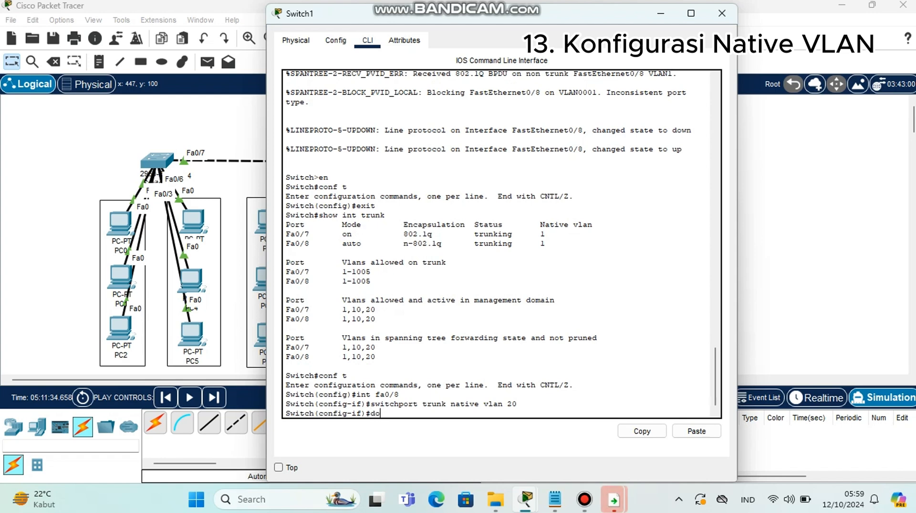
type("show")
type("in")
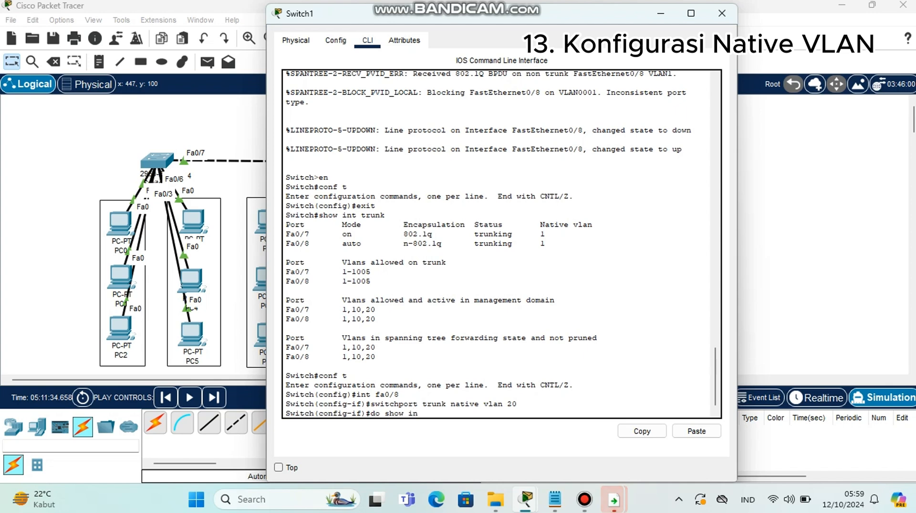
type("t trunk")
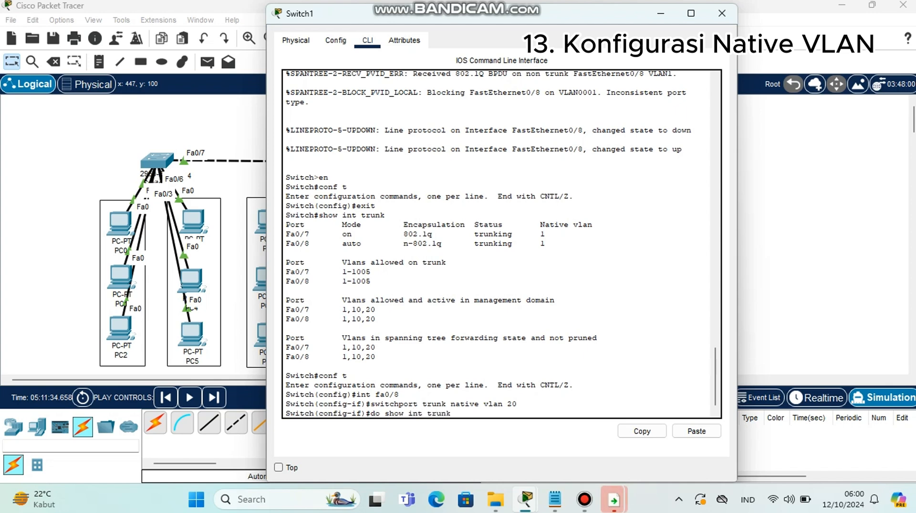
key("Return")
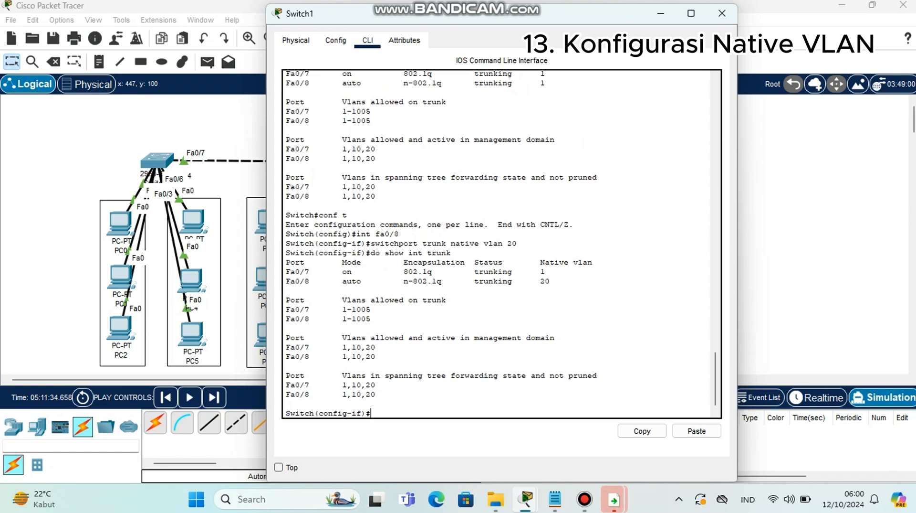
double_click(544, 281)
left_click(373, 413)
left_click(723, 13)
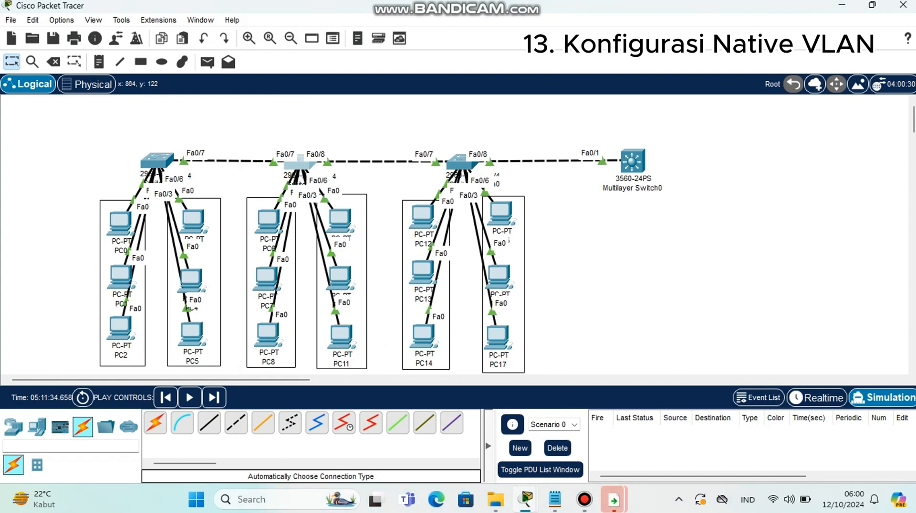
Open Switch0's command line, enter global configuration mode with conf t, and select interface fa0/7
left_click(157, 158)
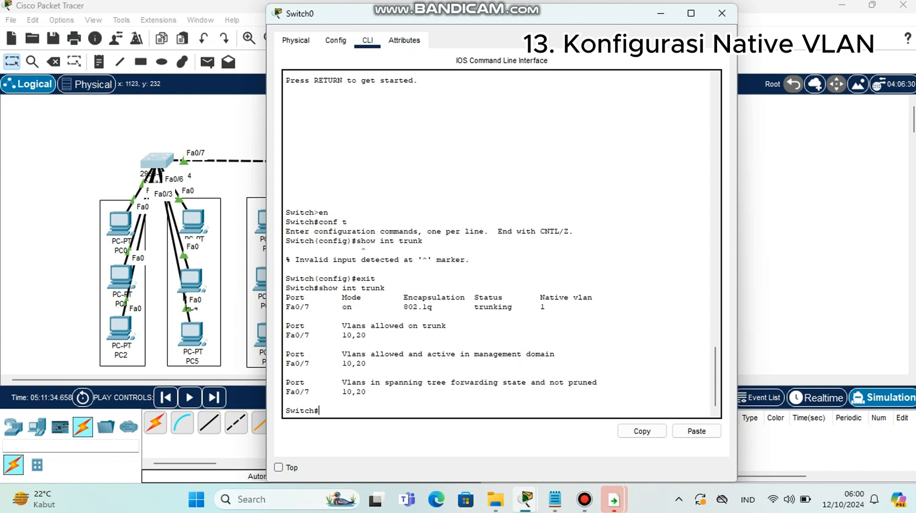
type("conf t")
key("Return")
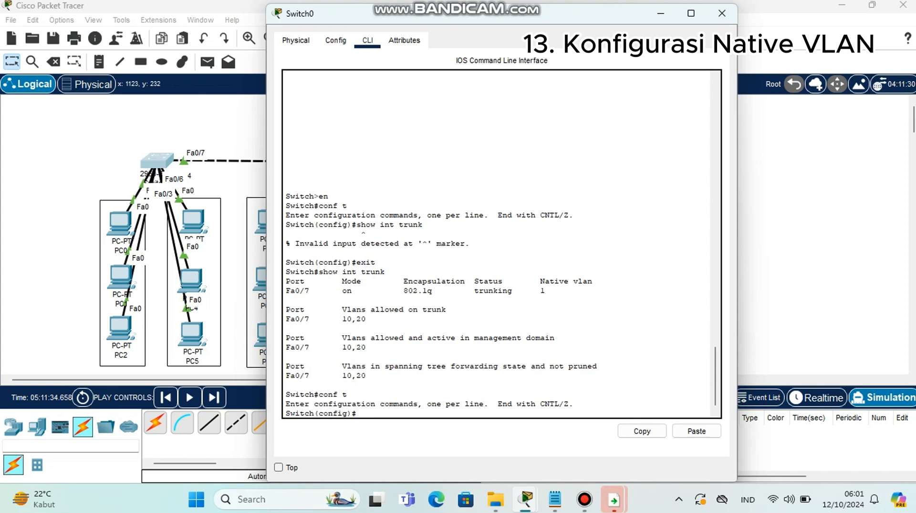
type("i")
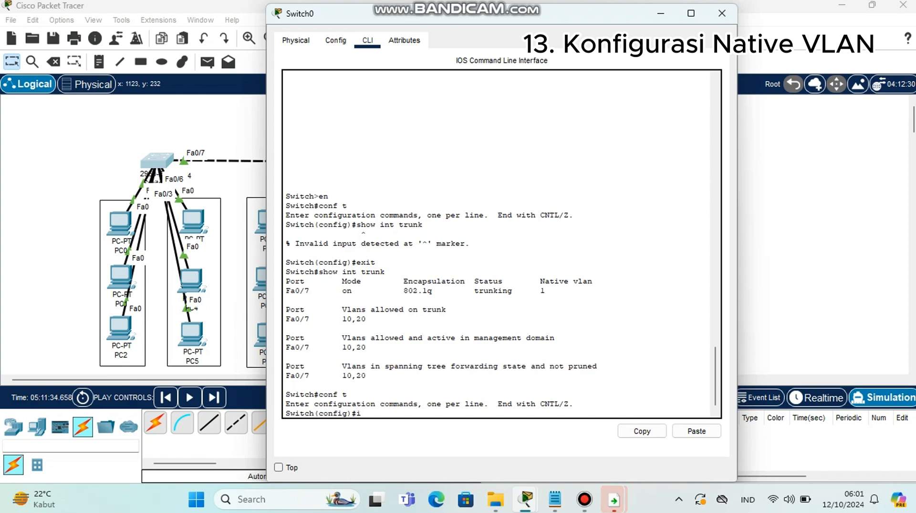
type("nt fa")
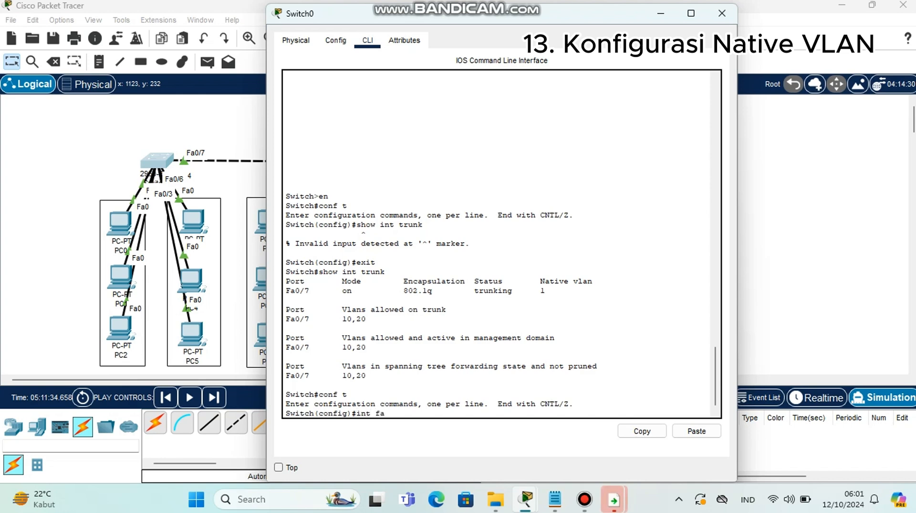
type("0/7")
key("Return")
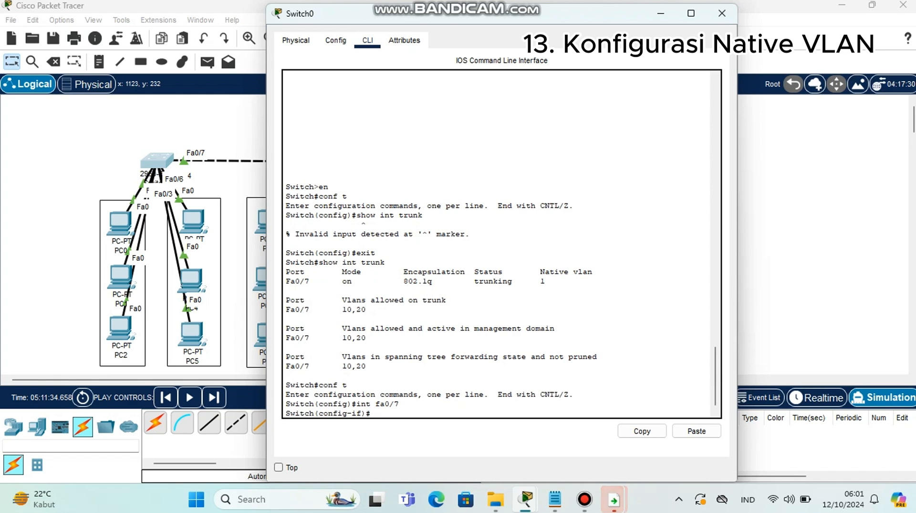
Set the native VLAN of Switch0's interface fa0/7 to VLAN 20 with switchport trunk native vlan 20
type("switchport")
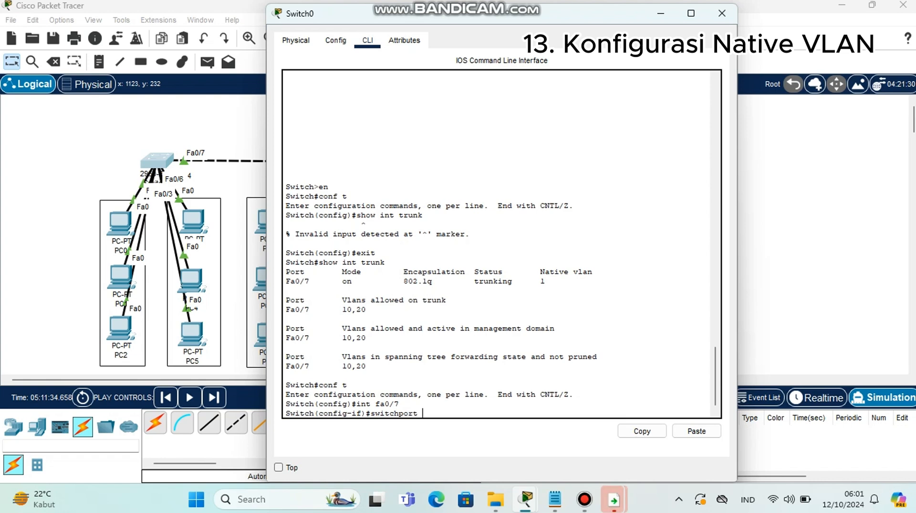
type(" trunk")
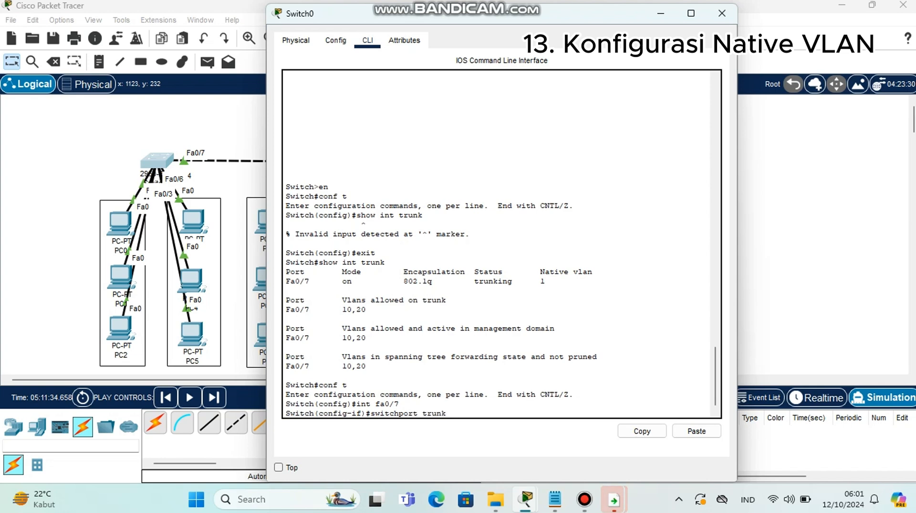
type(" native")
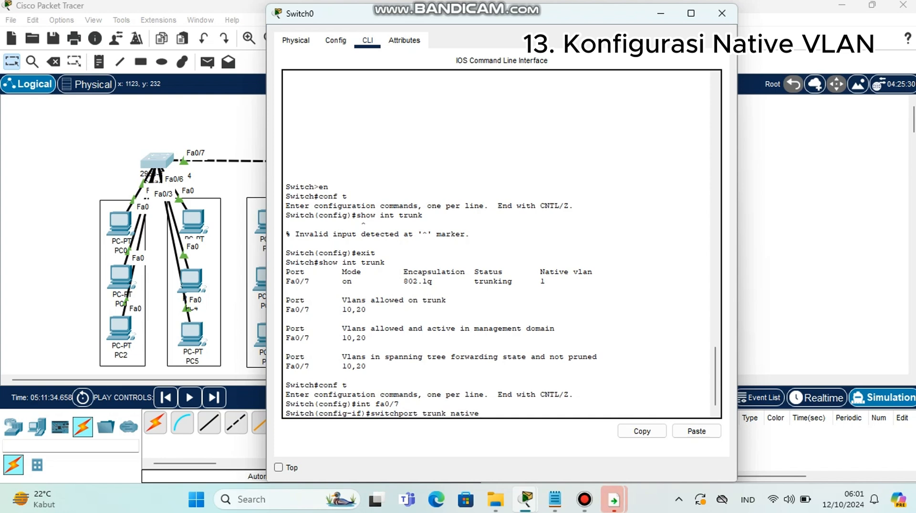
type(" vlan 20")
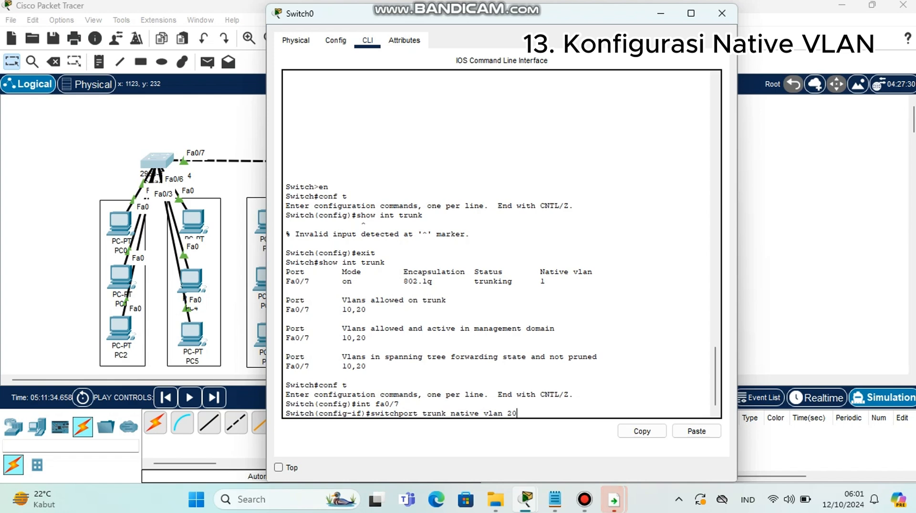
key("Return")
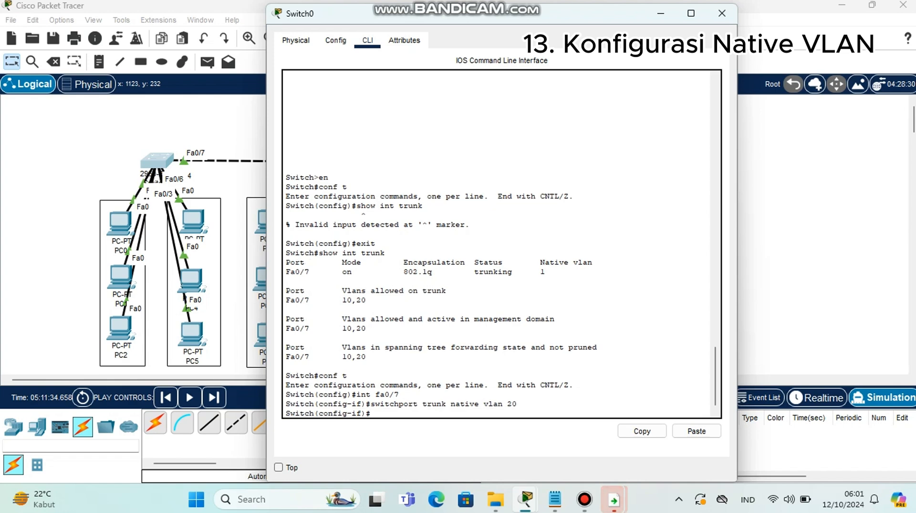
Check Switch0's trunk status with do show int trunk and close Switch0's window
type("do")
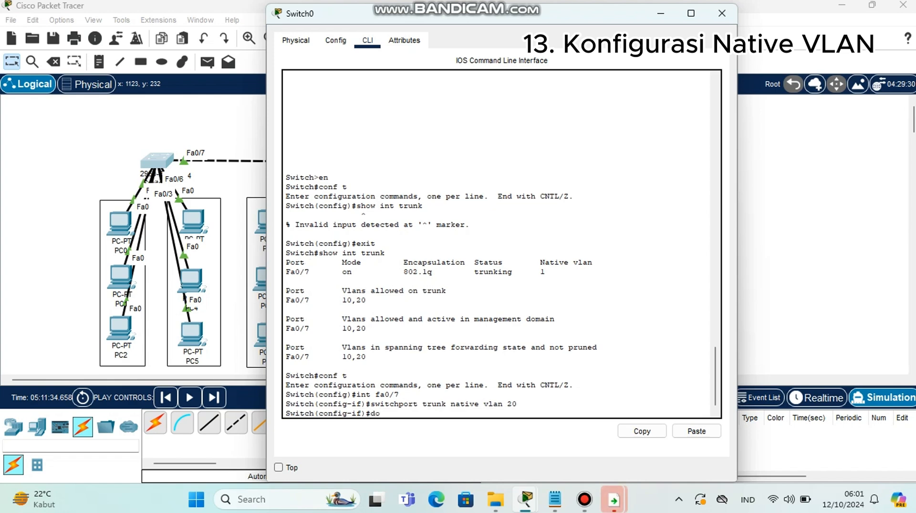
type(" show int trunk")
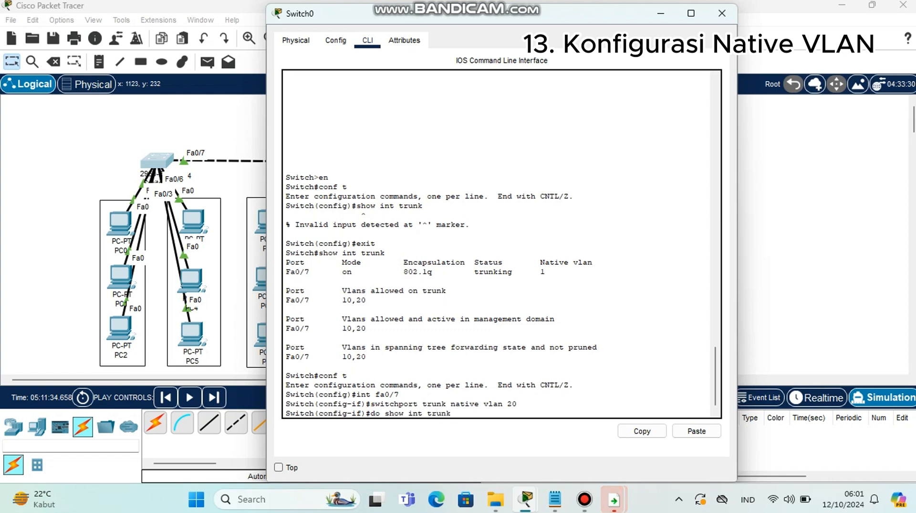
key("Return")
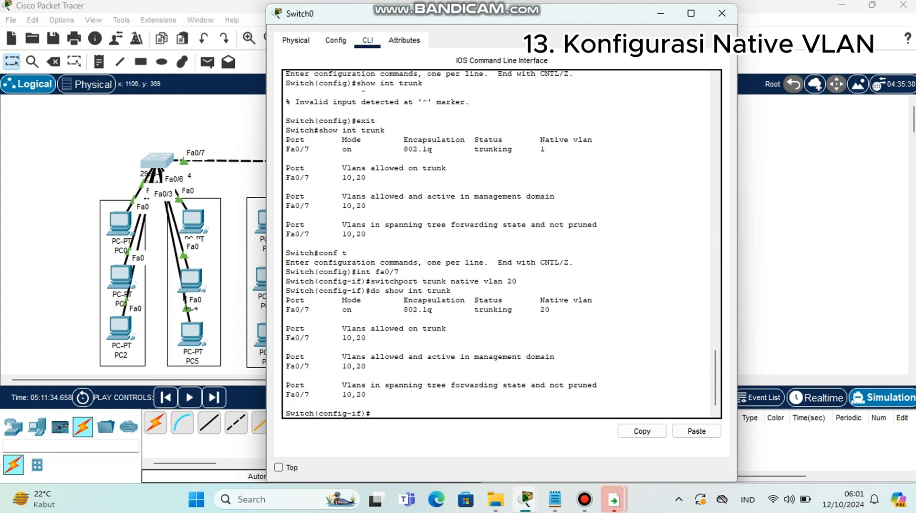
double_click(545, 310)
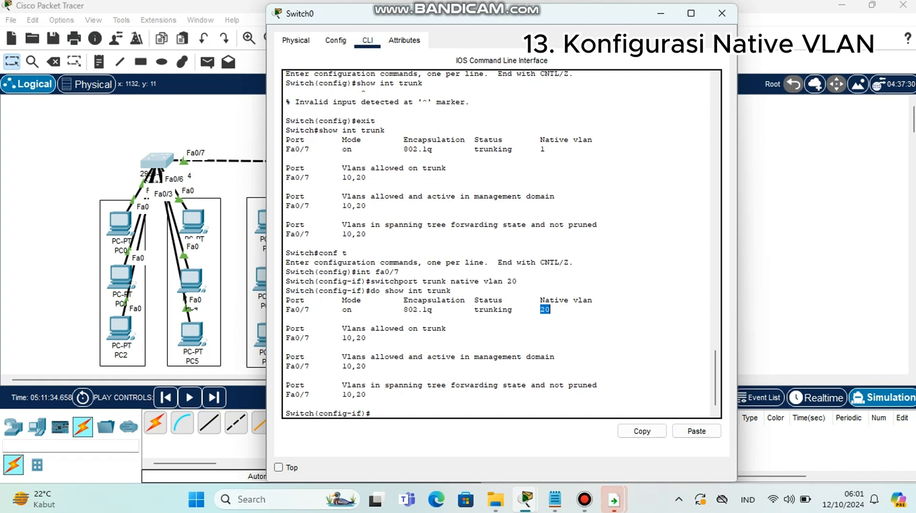
left_click(722, 12)
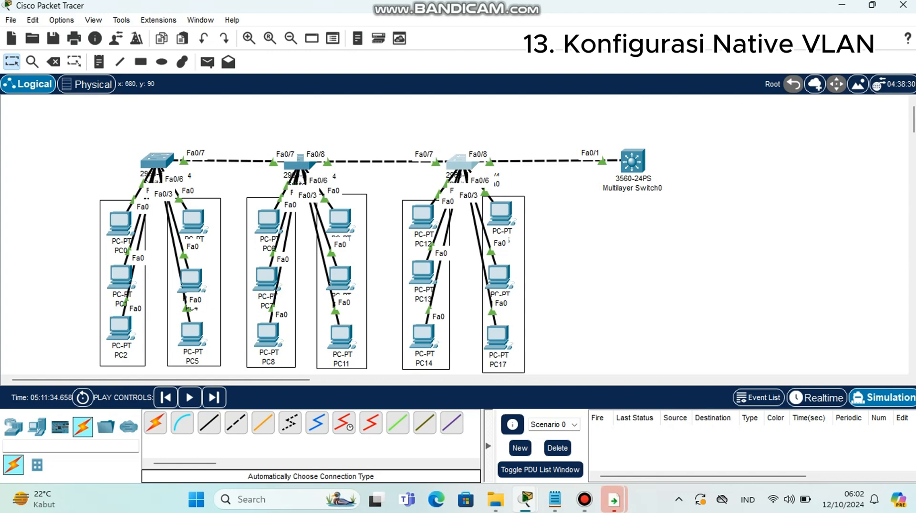
Open Switch2's command line and enter privileged mode and global configuration mode
left_click(460, 160)
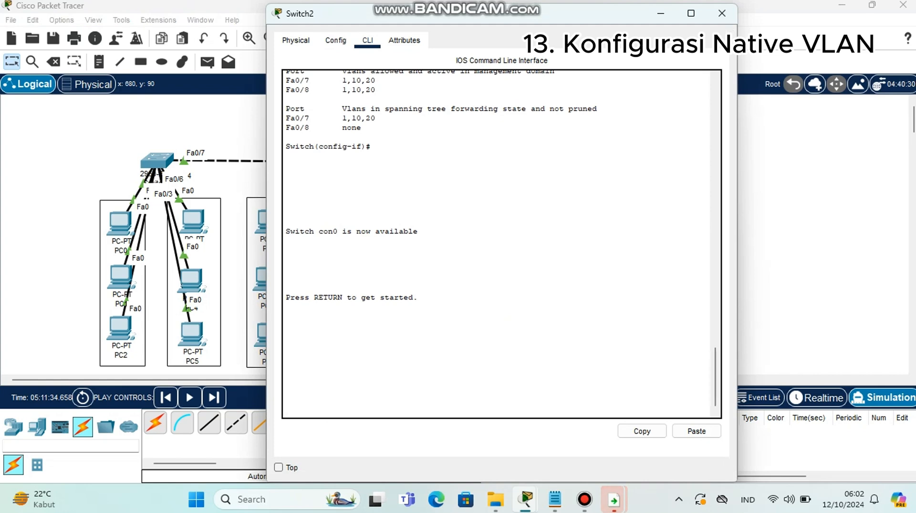
key("Return")
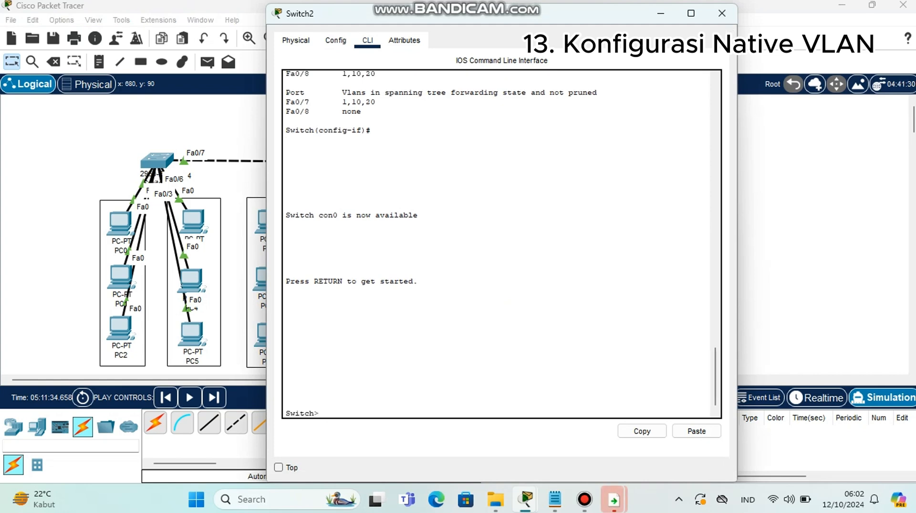
type("en")
key("Return")
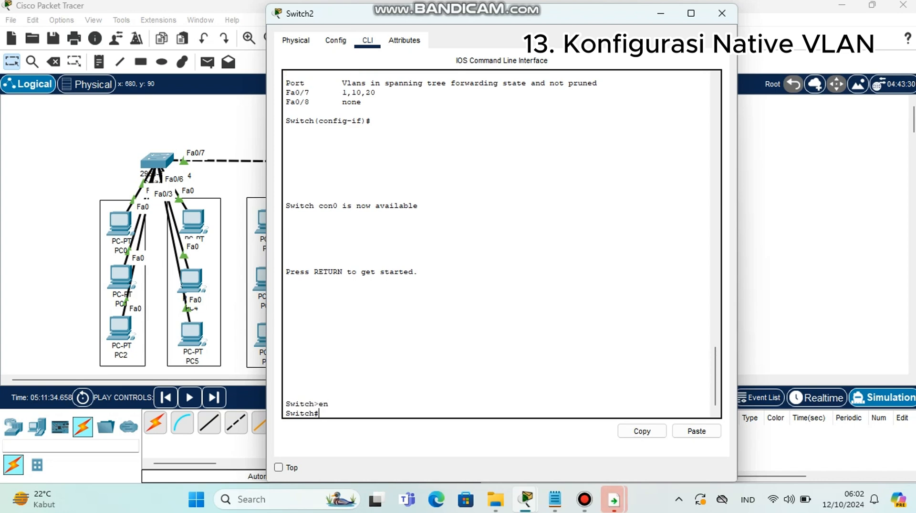
type("conf t")
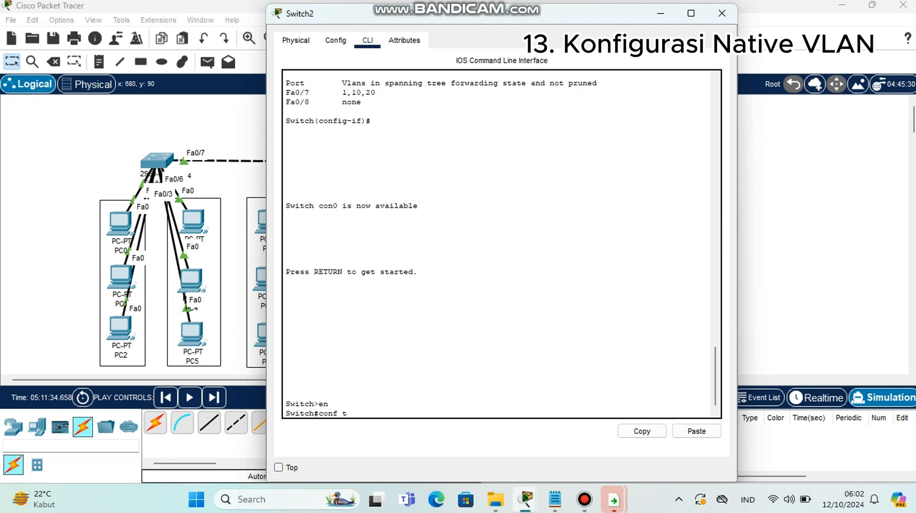
key("Return")
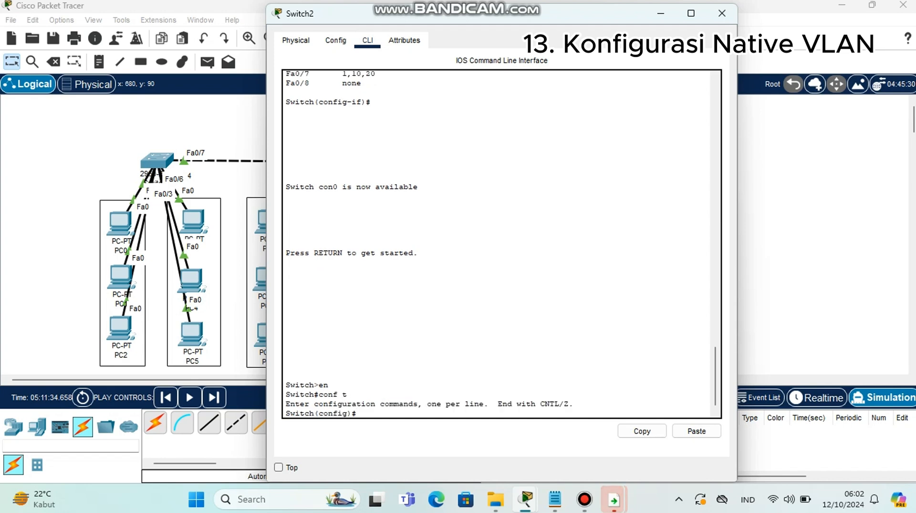
Open interface fa0/7 on Switch2 for configuration
type("in")
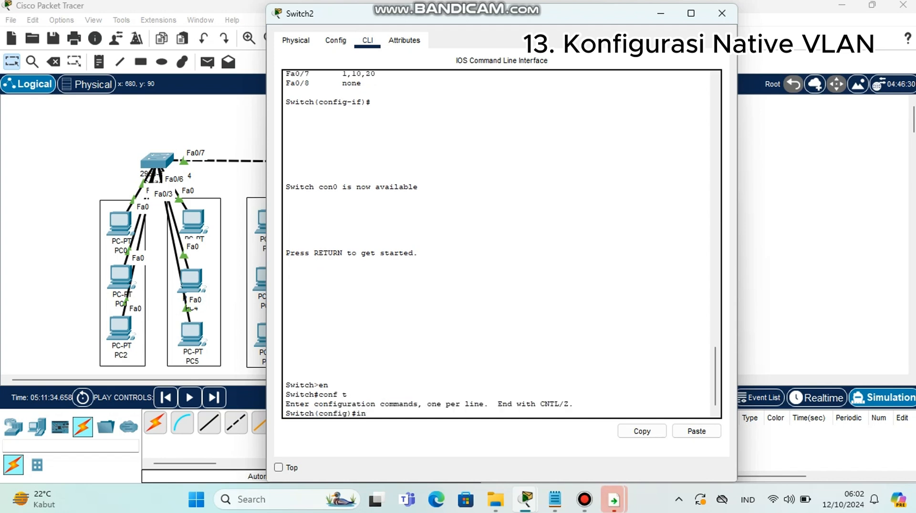
type("t fa0/7")
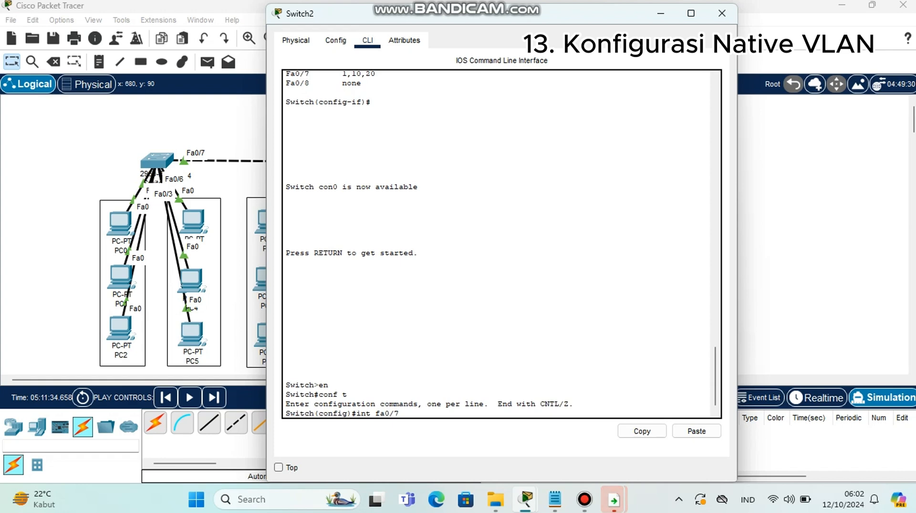
key("Return")
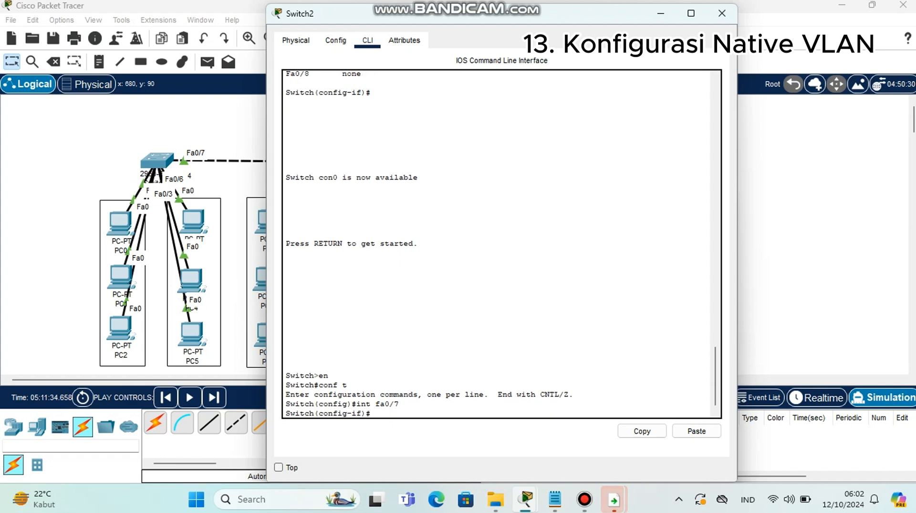
Set the native VLAN of Switch2's interface fa0/7 to VLAN 20 with switchport trunk native vlan 20
type("swit")
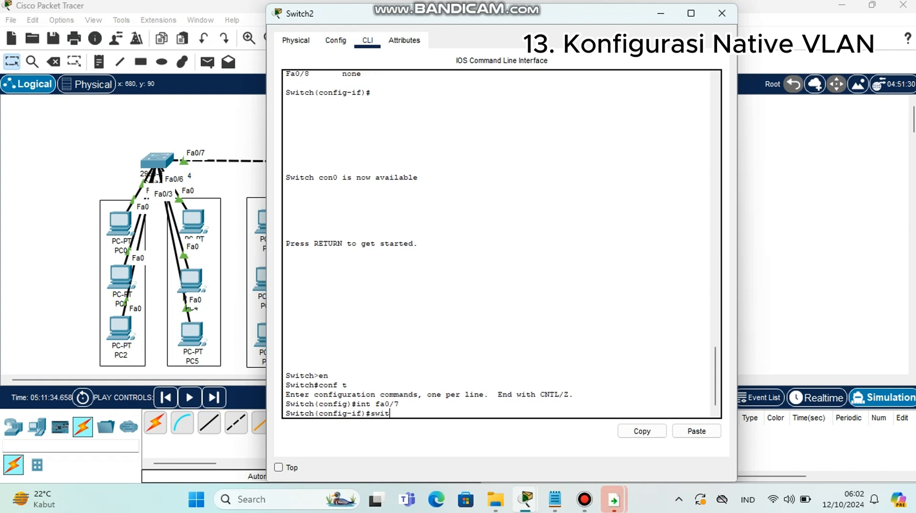
type("chport trunk")
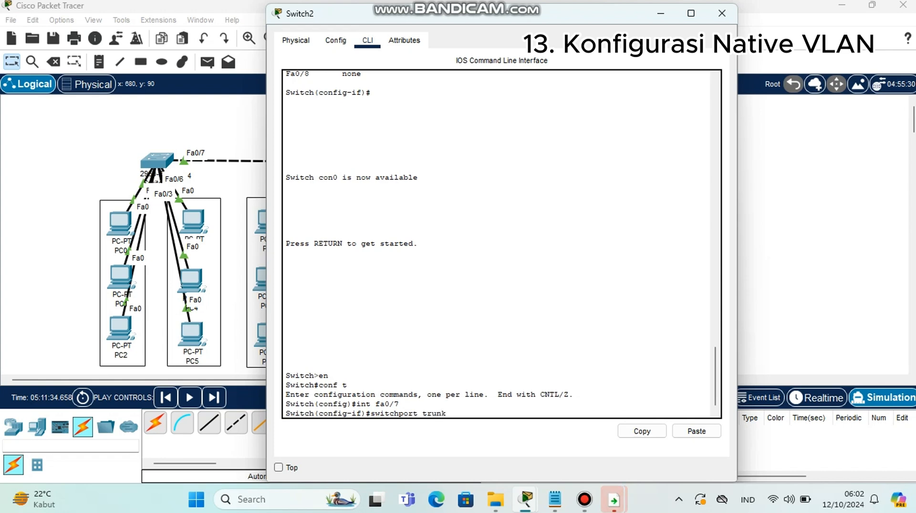
type(" nati")
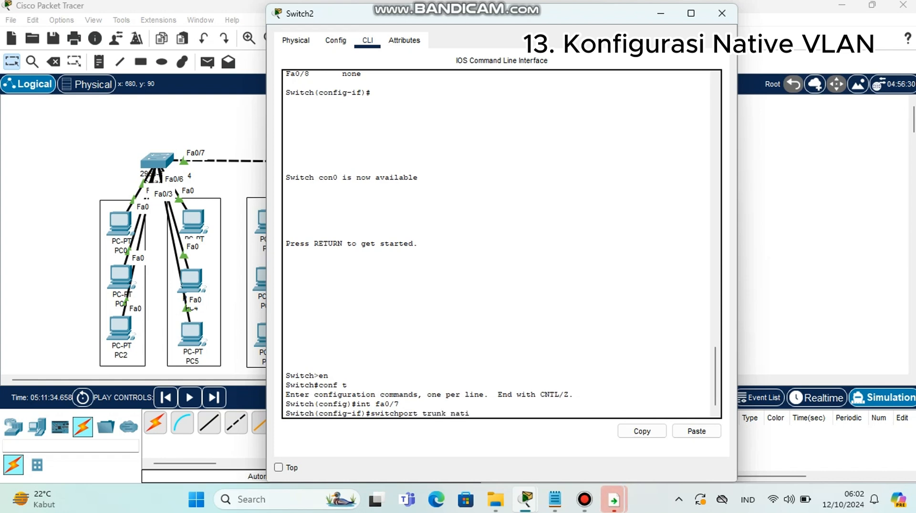
type("ve vlan 20")
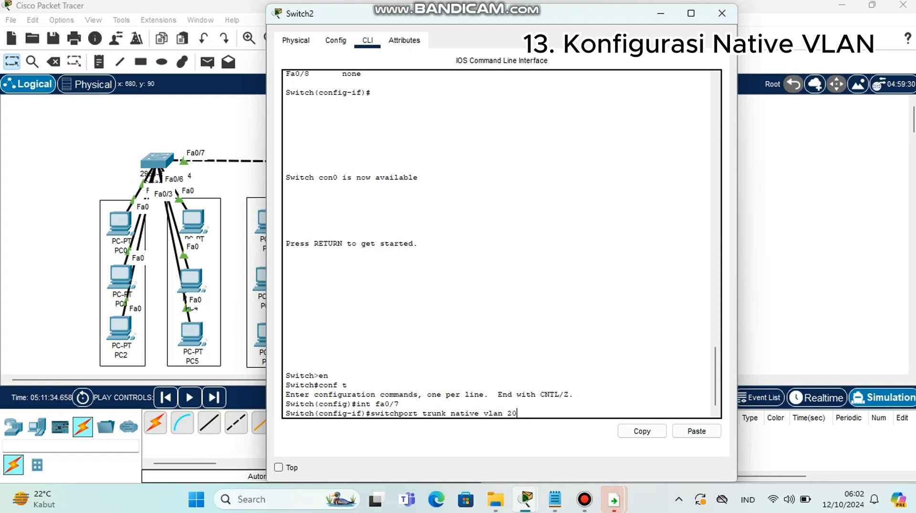
key("Return")
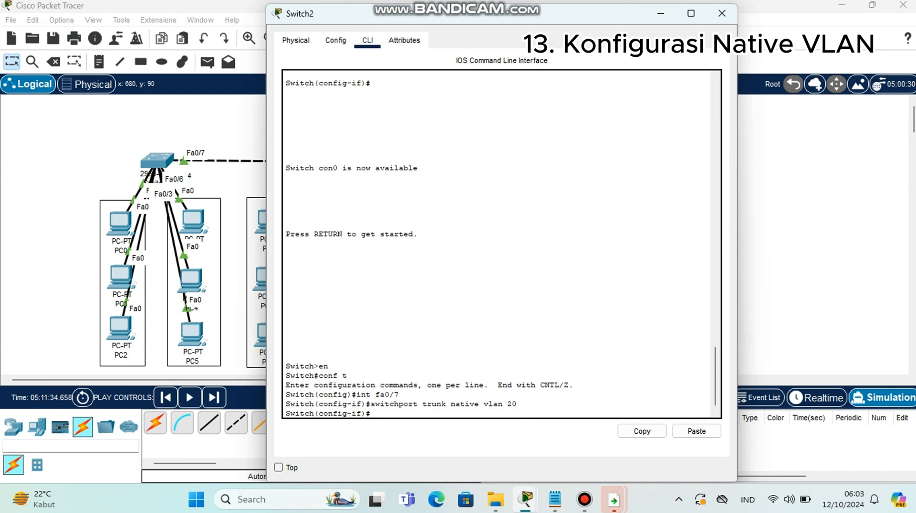
Check Switch2's trunk status with do show int trunk and highlight the native VLAN of fa0/7
type("do")
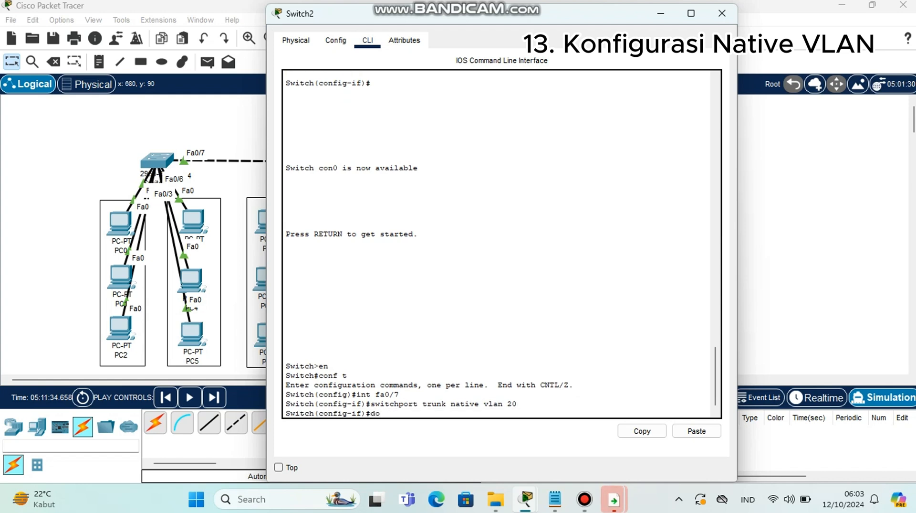
type(" show int")
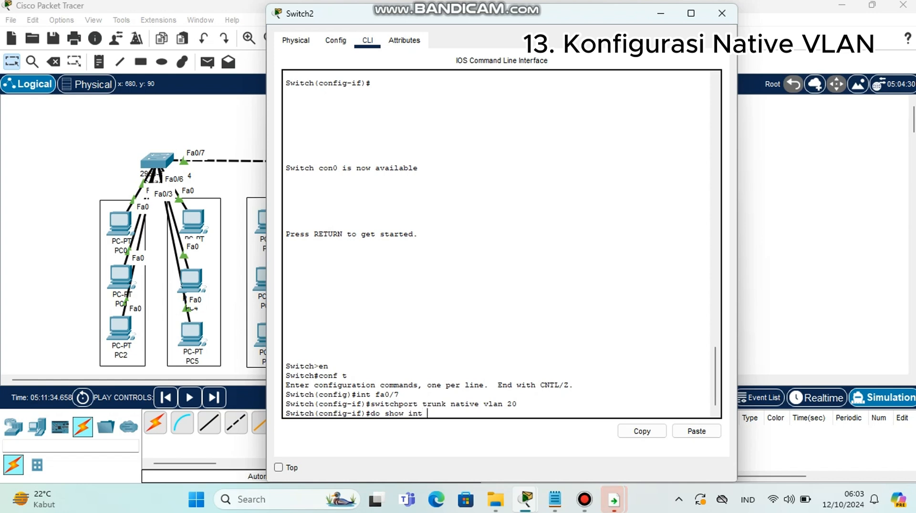
type(" trunk")
key("Return")
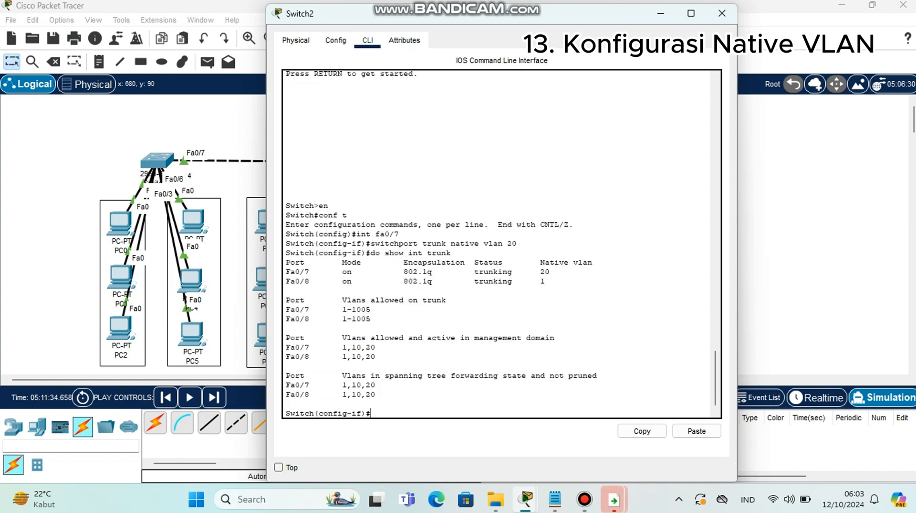
double_click(545, 272)
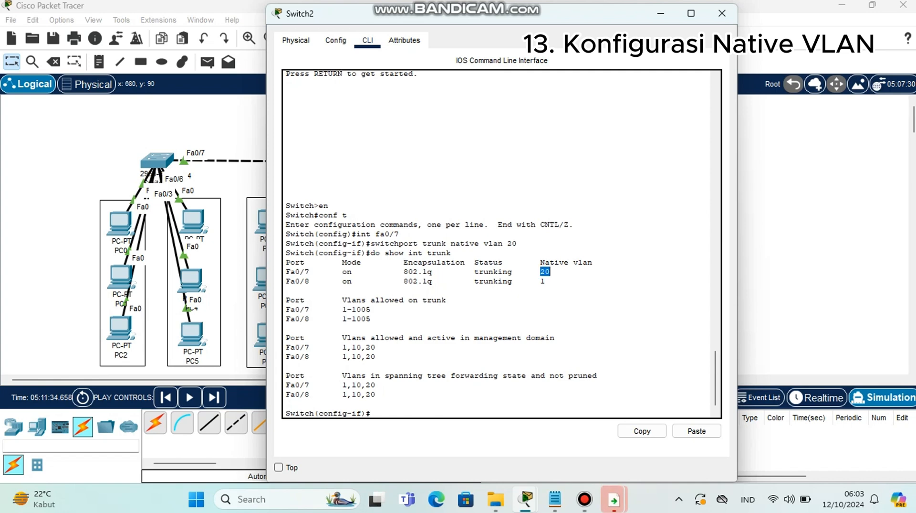